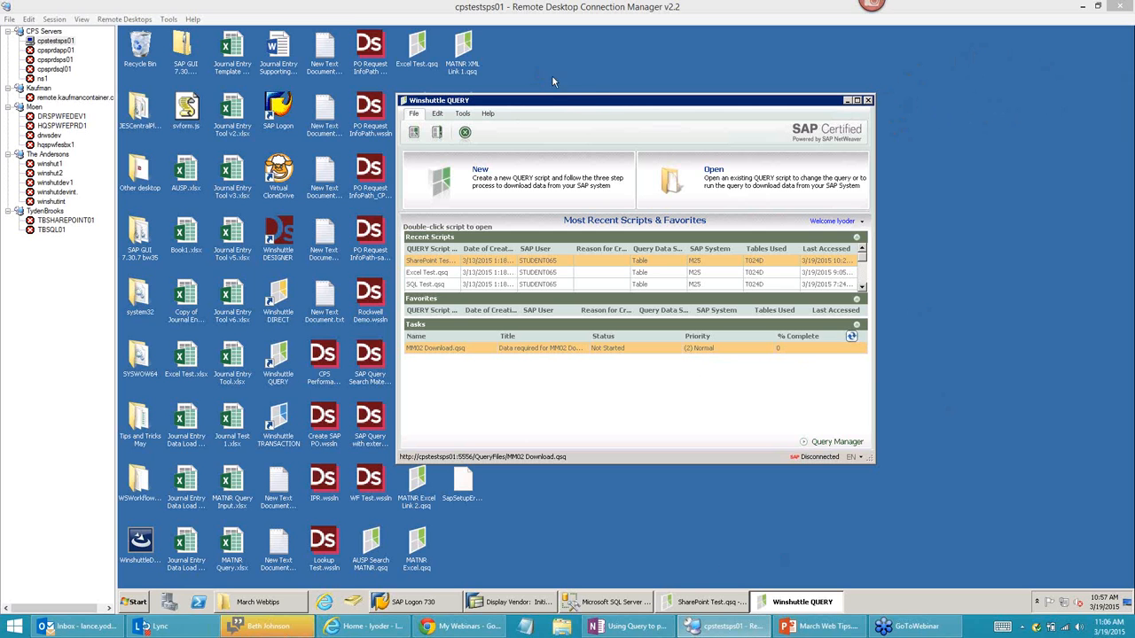
# - Open the existing query script SQL Test.qsq from the March Webtips folder in Winshuttle QUERY
pyautogui.click(700, 604)
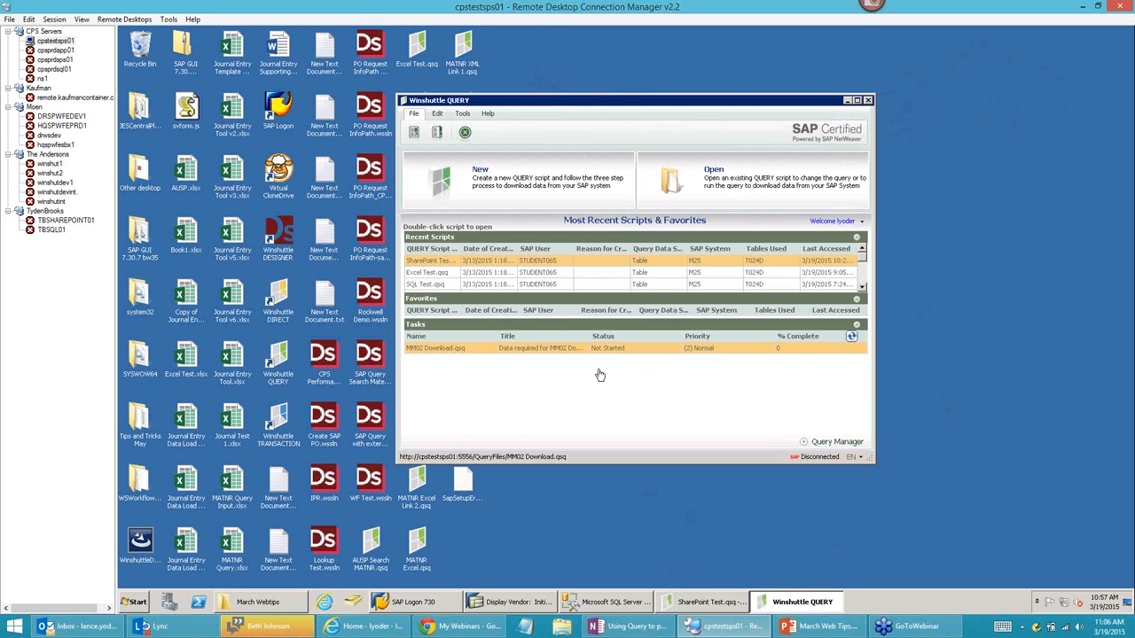
pyautogui.moveTo(569, 103); pyautogui.dragTo(709, 116)
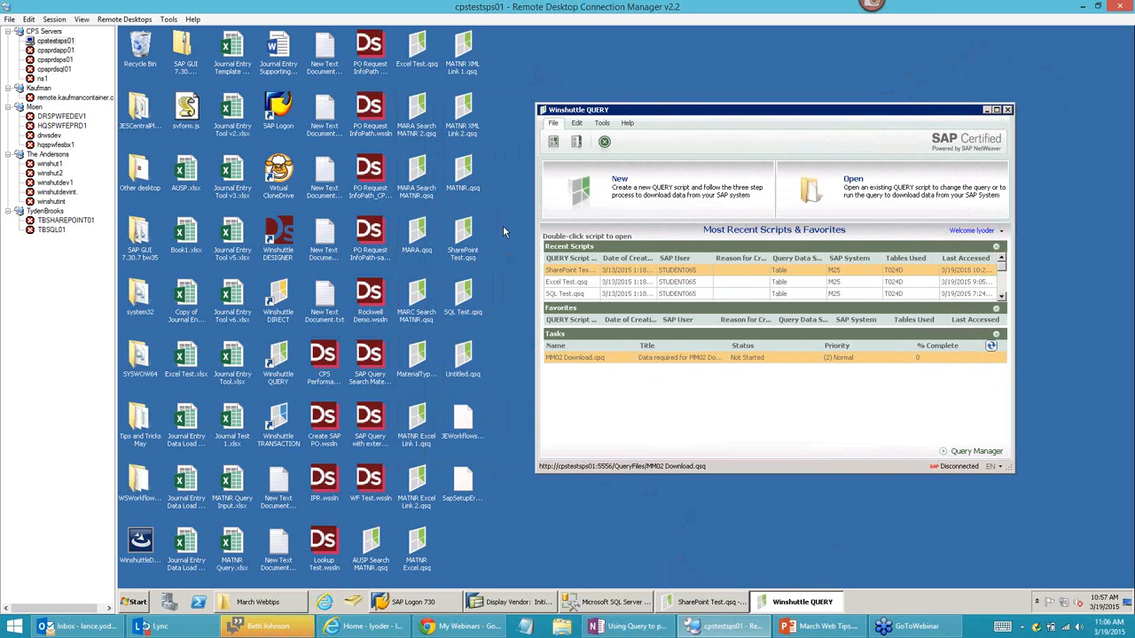
pyautogui.click(576, 142)
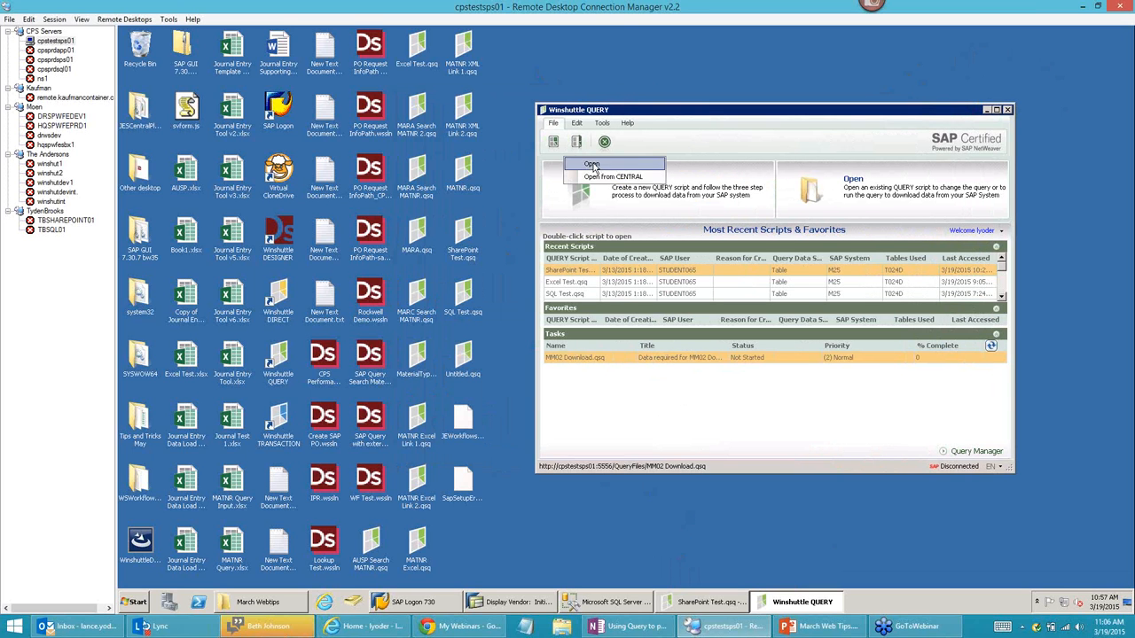
pyautogui.click(592, 166)
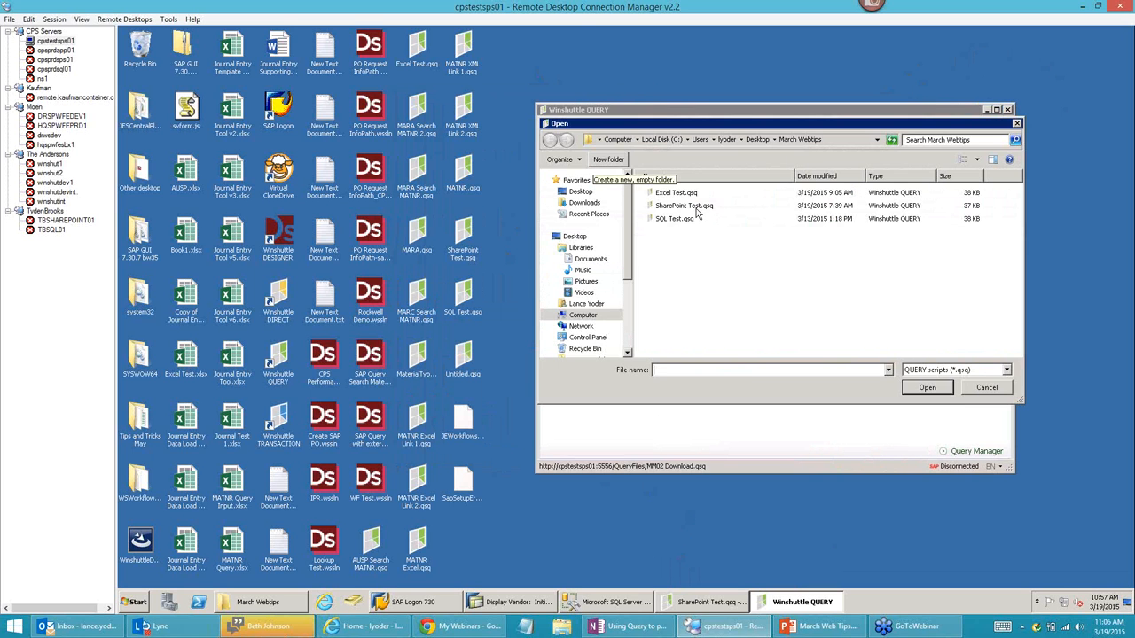
pyautogui.click(667, 219)
pyautogui.click(923, 390)
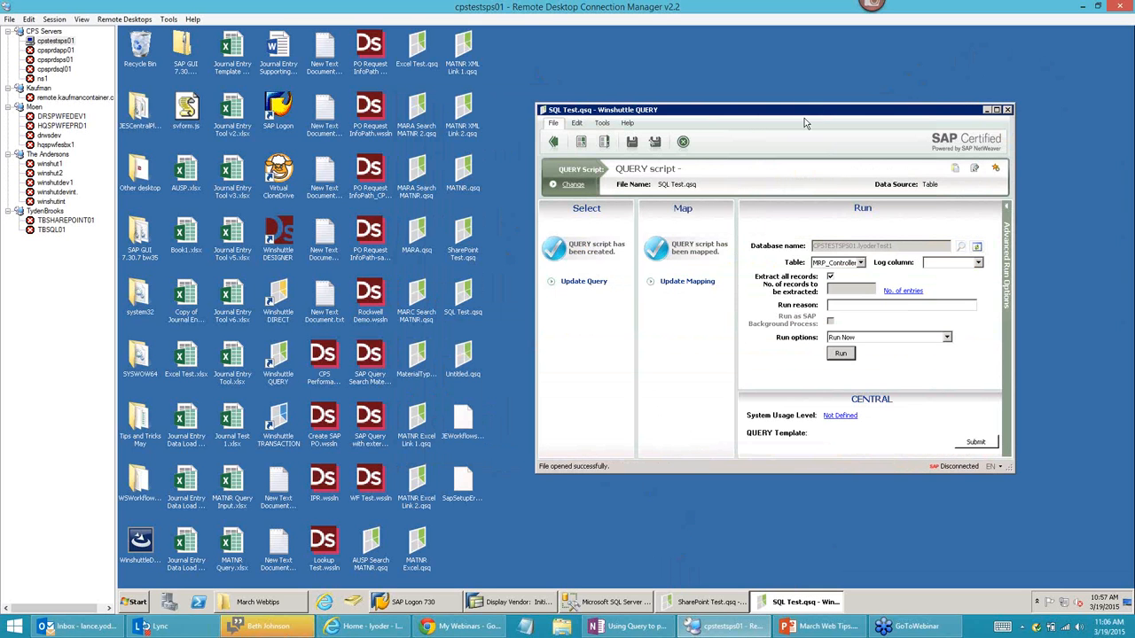
# - Open the script's field mapping and review the available destination types, leaving SQL Server selected
pyautogui.click(699, 281)
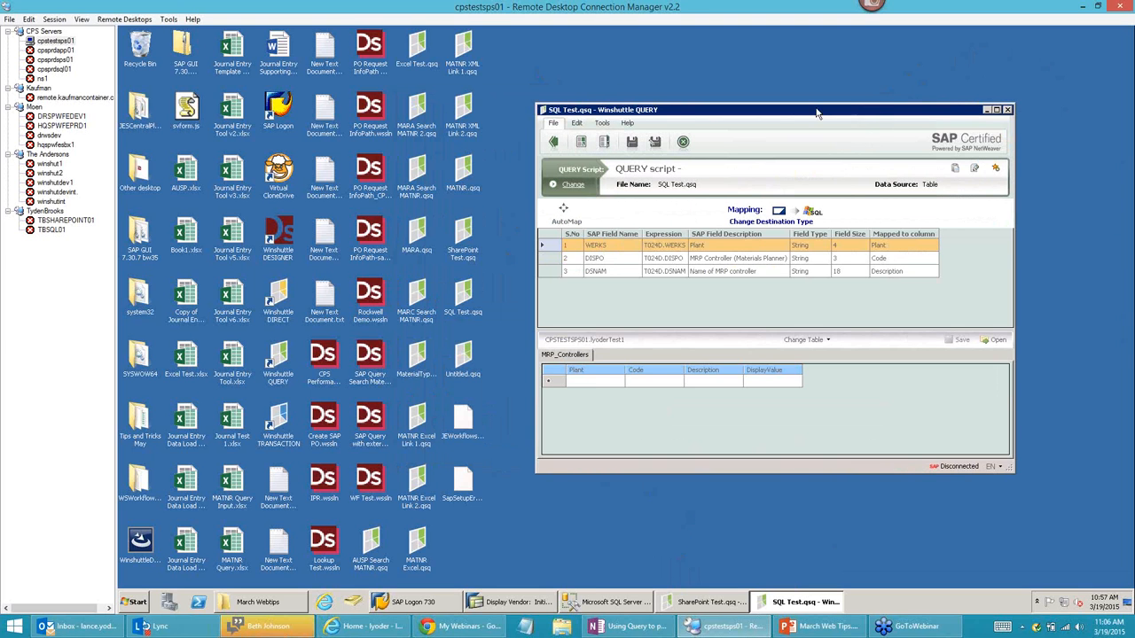
pyautogui.moveTo(852, 115); pyautogui.dragTo(712, 109)
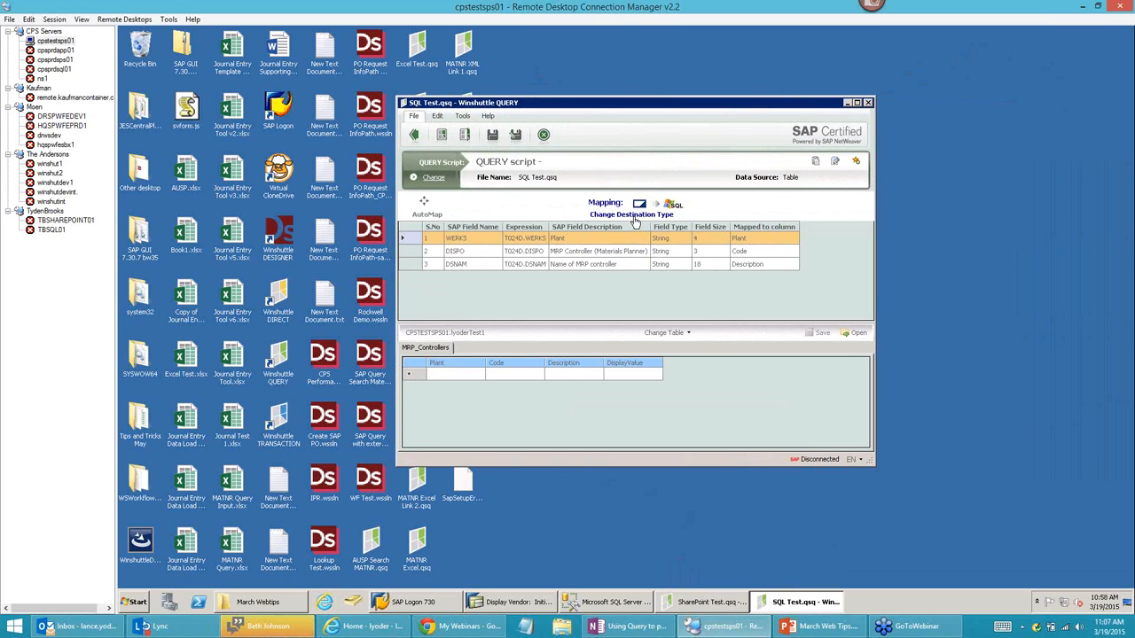
pyautogui.click(634, 219)
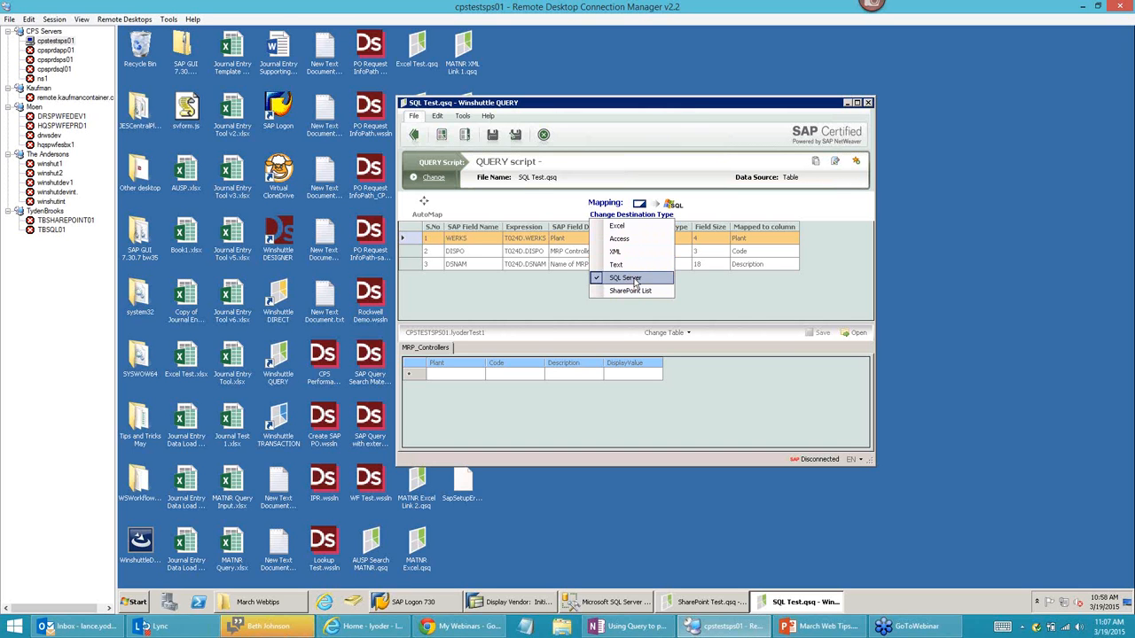
pyautogui.click(694, 108)
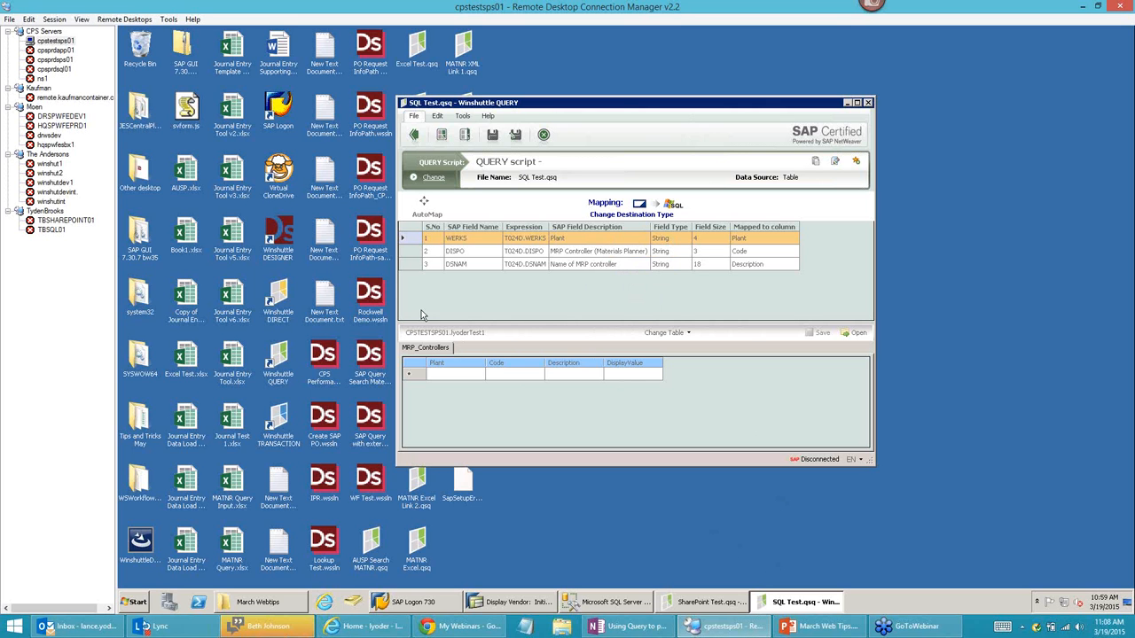
# - Switch to SQL Server Management Studio and select the top 1000 rows of dbo.MRP_Controllers in the lyoderTest1 database
pyautogui.click(622, 605)
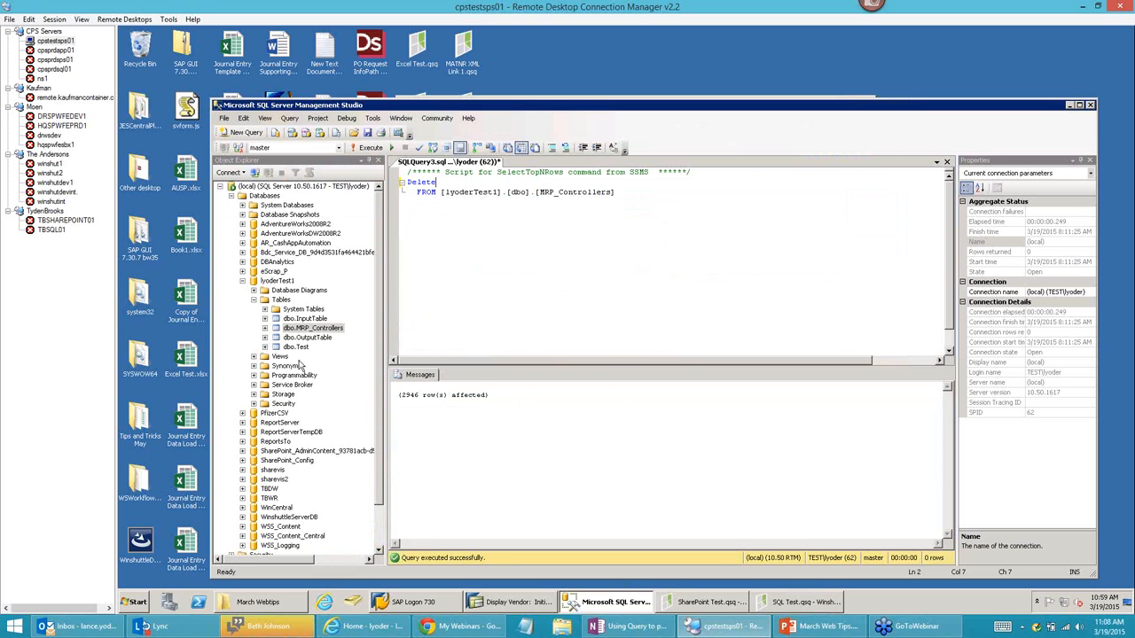
pyautogui.rightClick(320, 329)
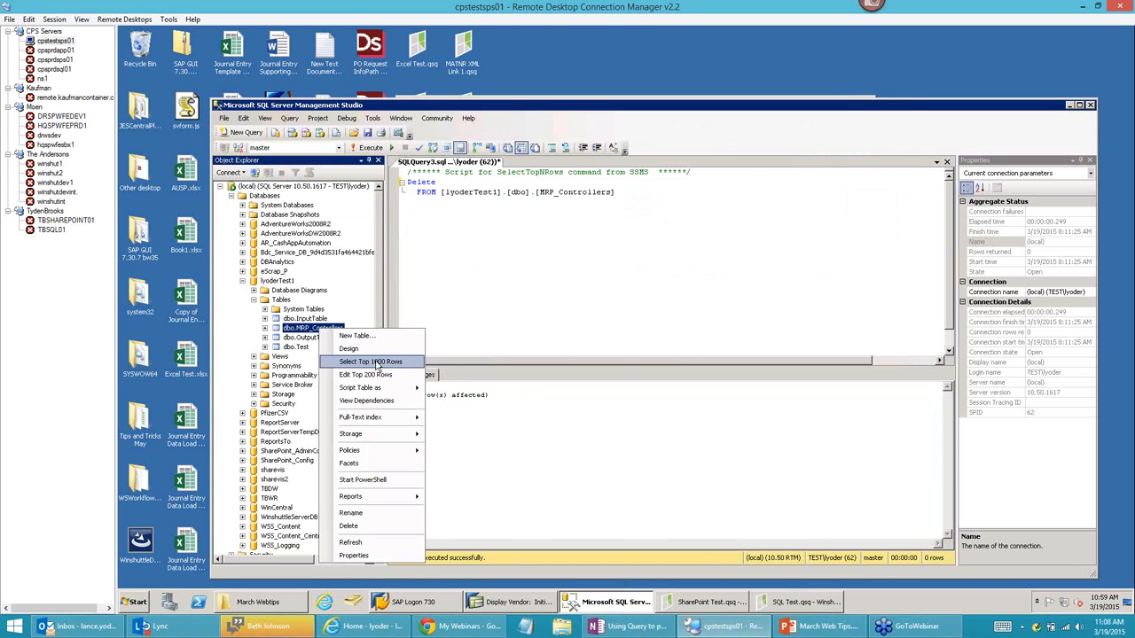
pyautogui.click(370, 362)
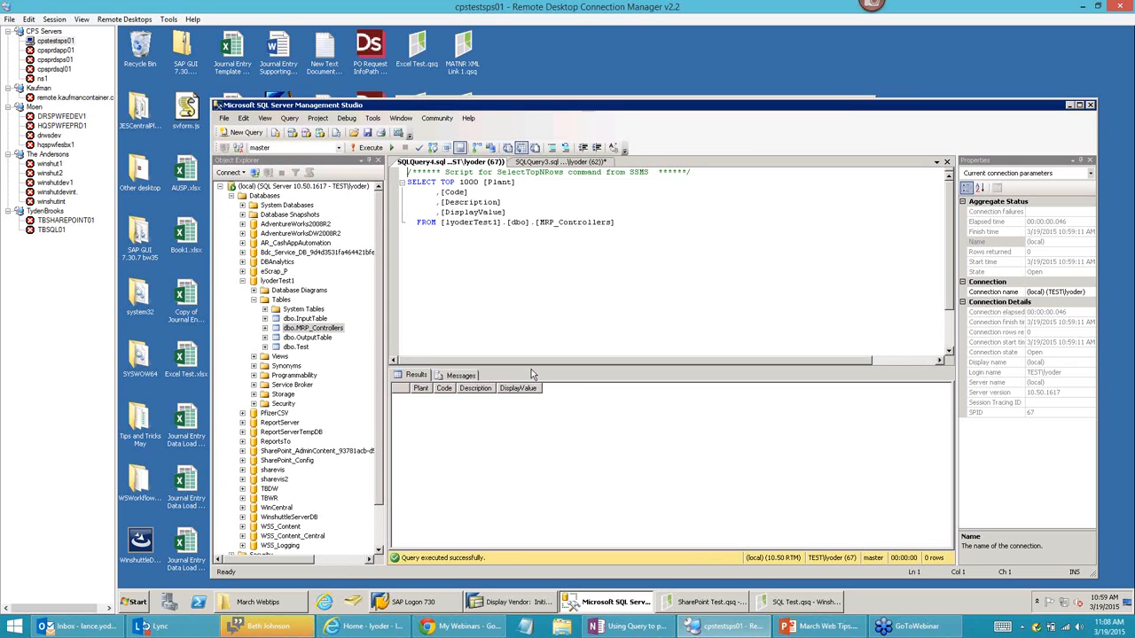
# - Switch to the SAP session, start transaction SE16 and open the selection screen for table T024D
pyautogui.click(518, 608)
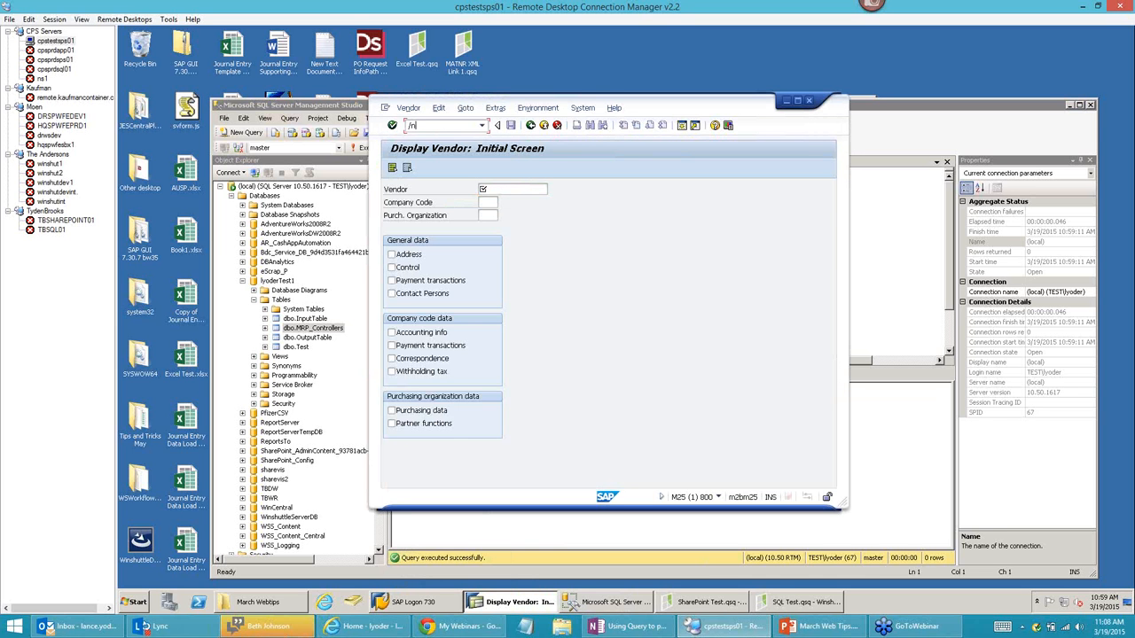
pyautogui.write('/nse16')
pyautogui.press('Return')
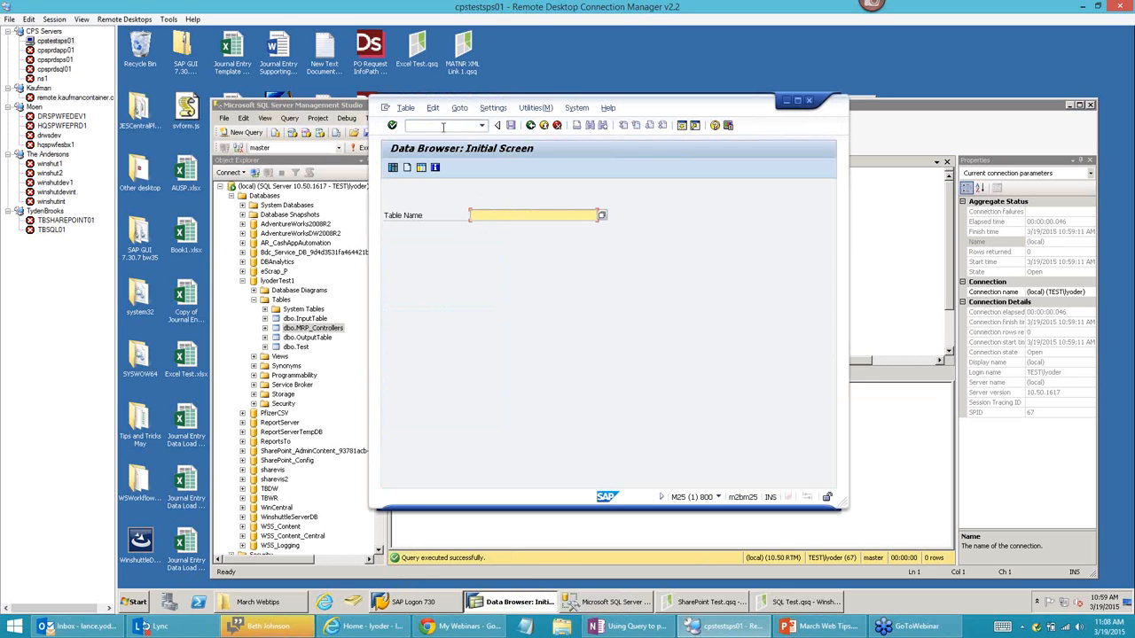
pyautogui.write('t024d')
pyautogui.press('Return')
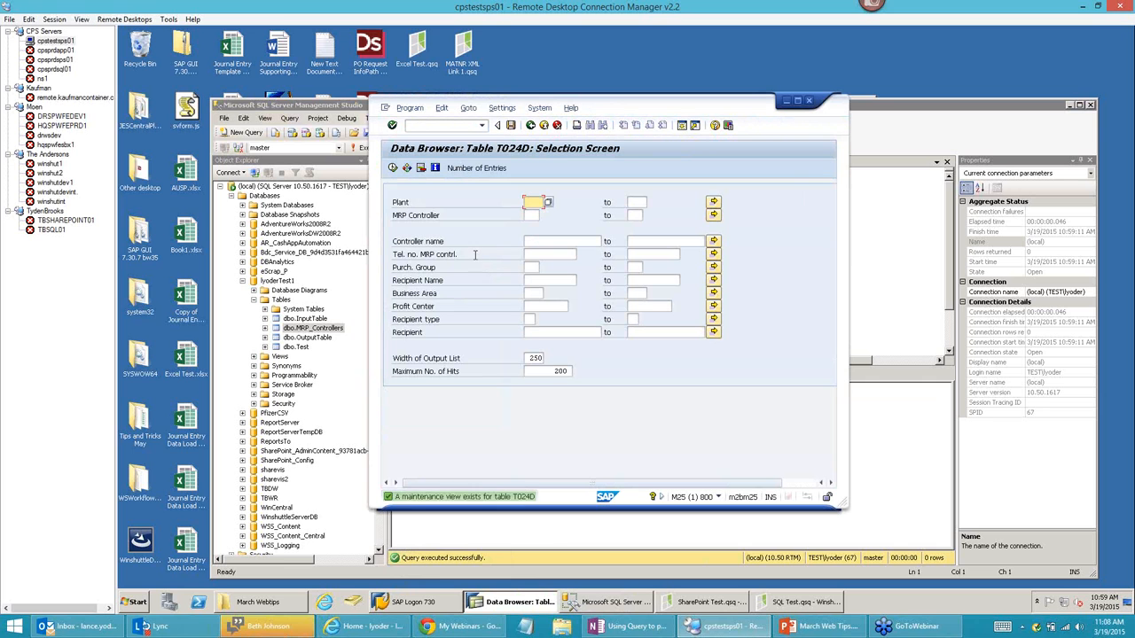
# - Limit the T024D selection to a maximum of 10 hits, list the entries and widen the Name column
pyautogui.moveTo(553, 371); pyautogui.dragTo(596, 373)
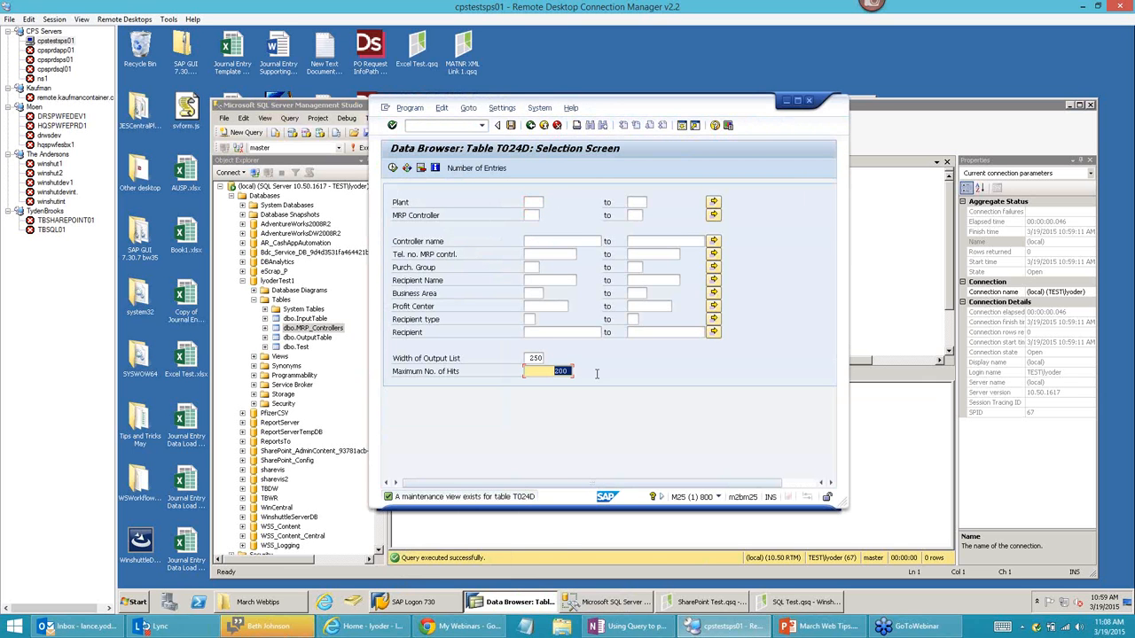
pyautogui.write('10')
pyautogui.click(404, 169)
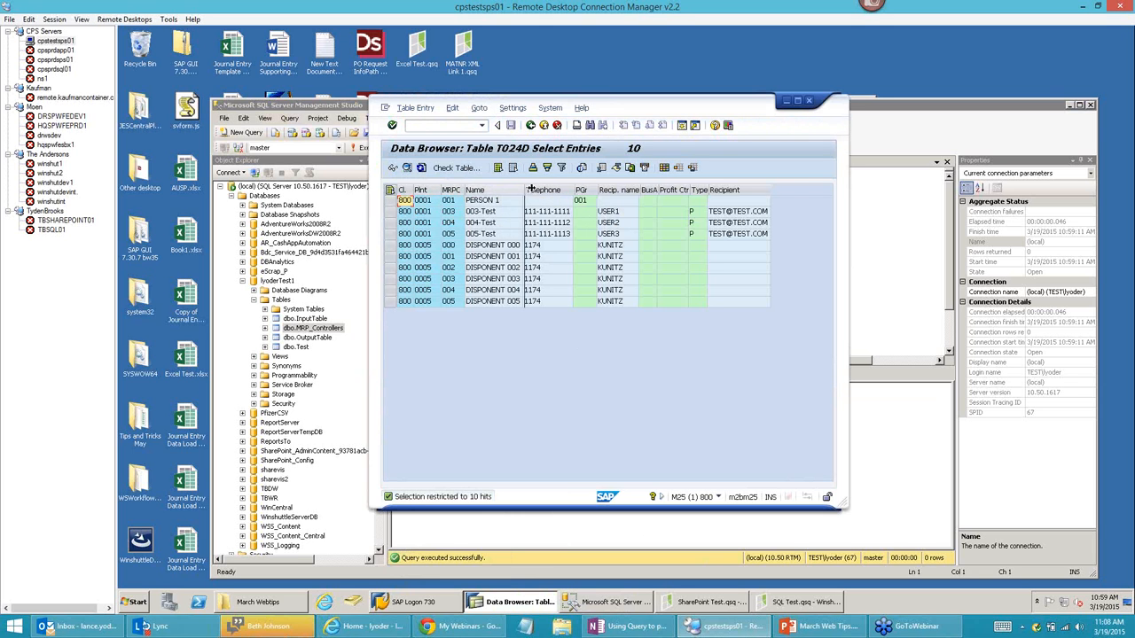
pyautogui.moveTo(523, 190); pyautogui.dragTo(541, 189)
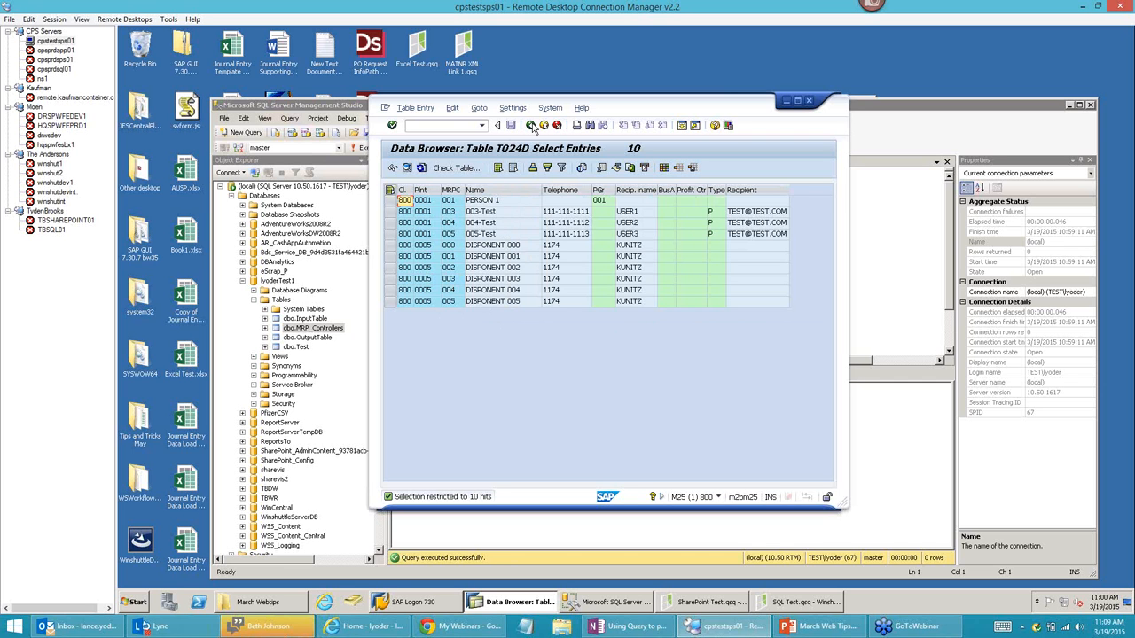
# - Return to the T024D selection, restrict the plant to 1000 and list the matching MRP controllers
pyautogui.click(531, 125)
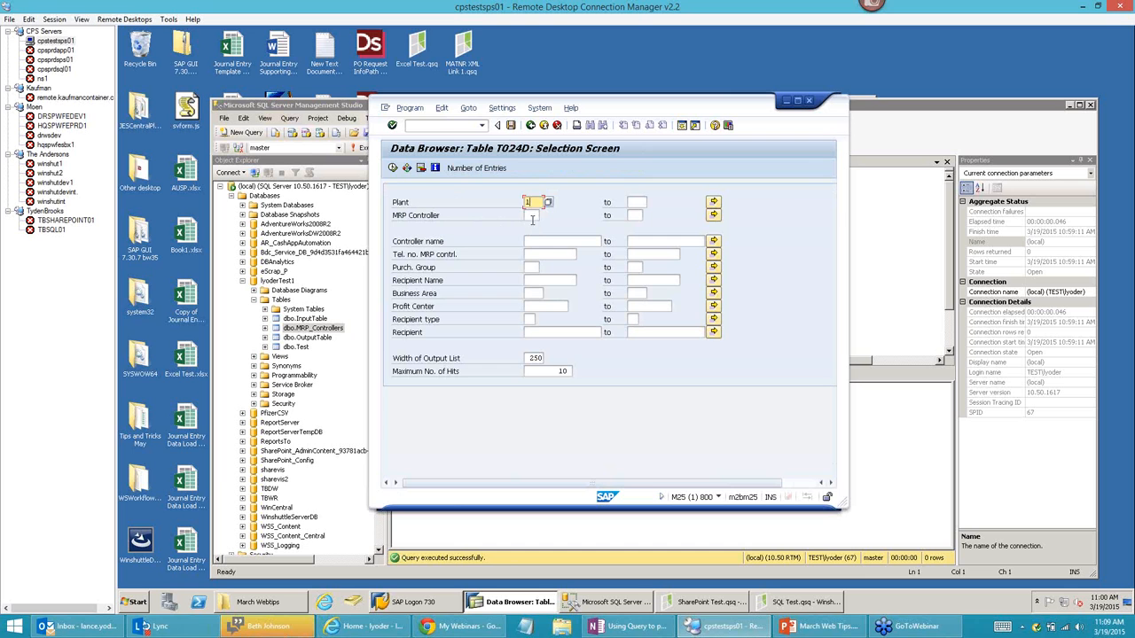
pyautogui.write('000')
pyautogui.click(392, 167)
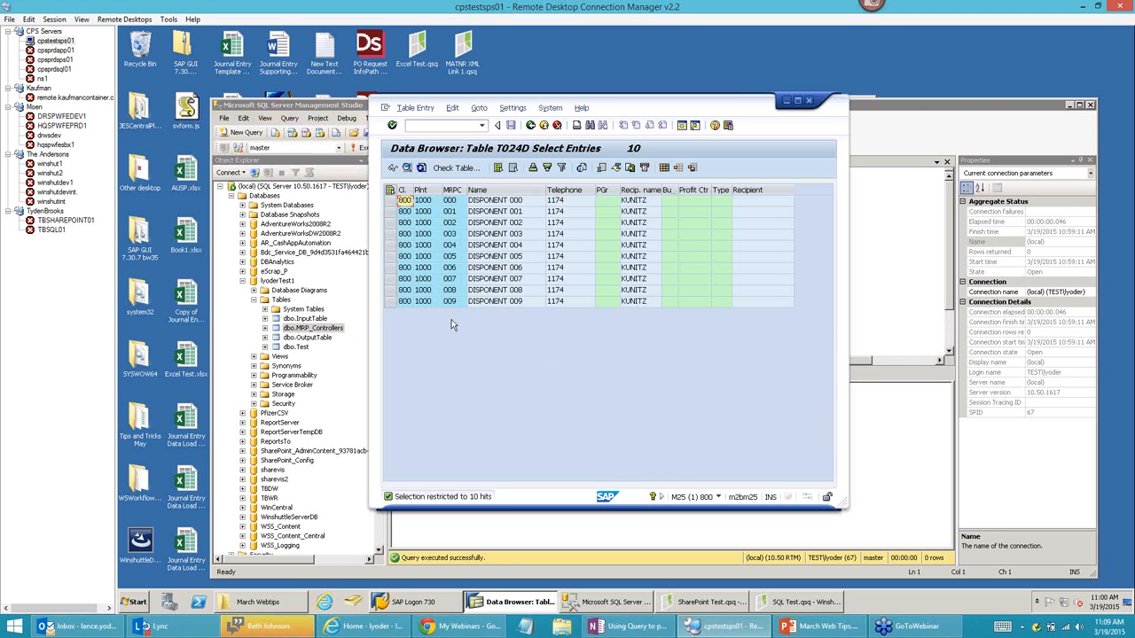
pyautogui.click(500, 202)
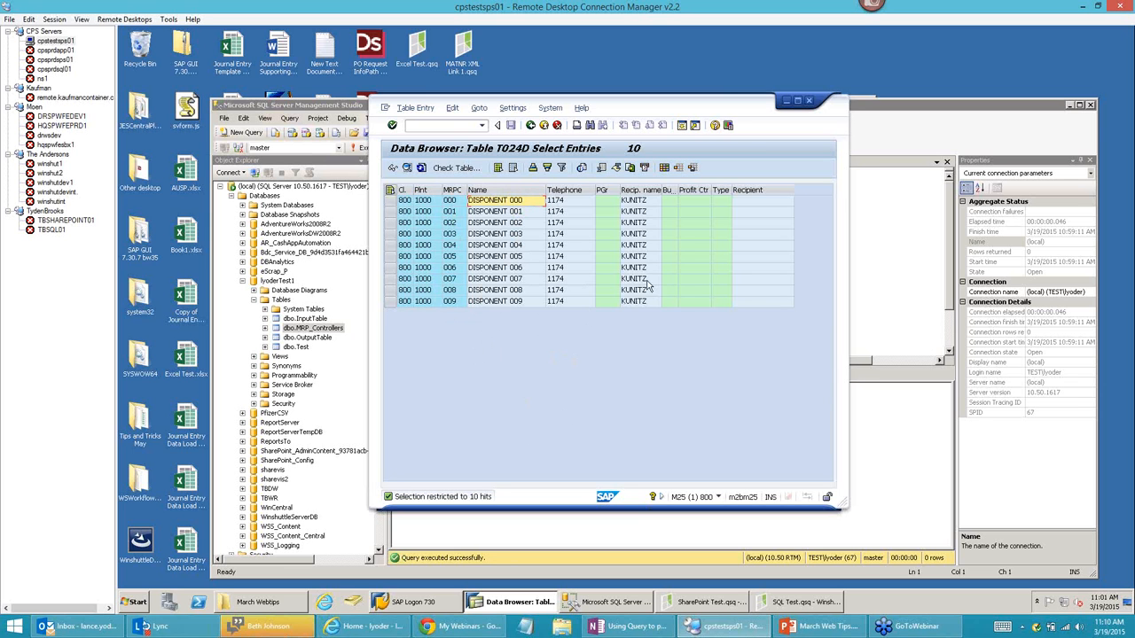
# - Minimize SAP and review the CREATE TABLE script for MRP_Controllers with its calculated DisplayValue field in the OneNote notes
pyautogui.click(785, 100)
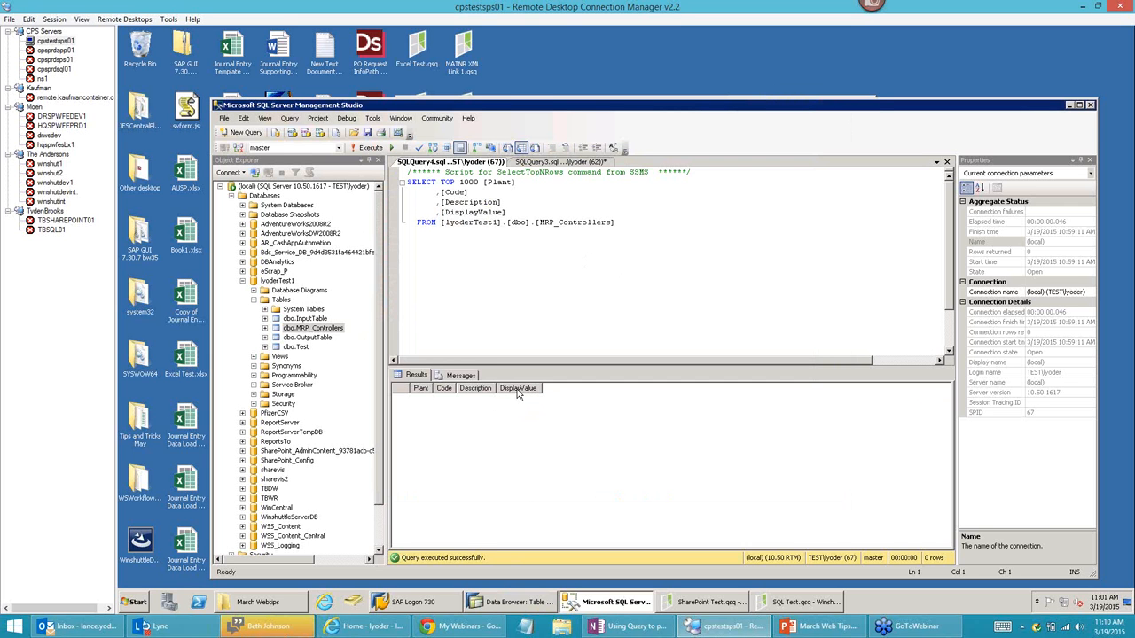
pyautogui.moveTo(544, 107); pyautogui.dragTo(531, 82)
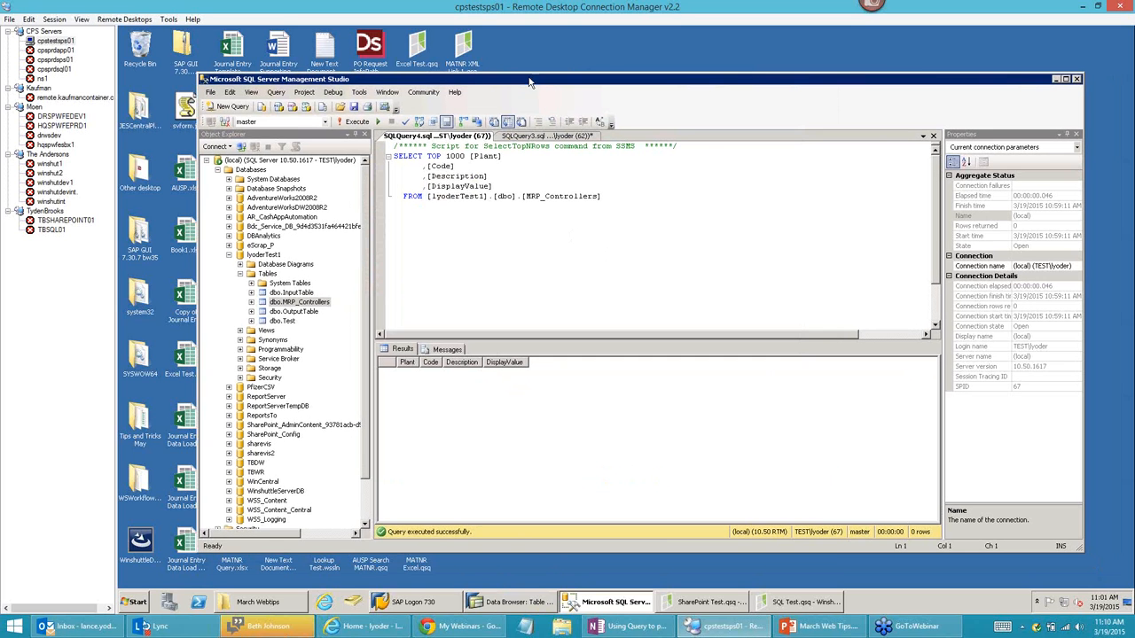
pyautogui.click(596, 626)
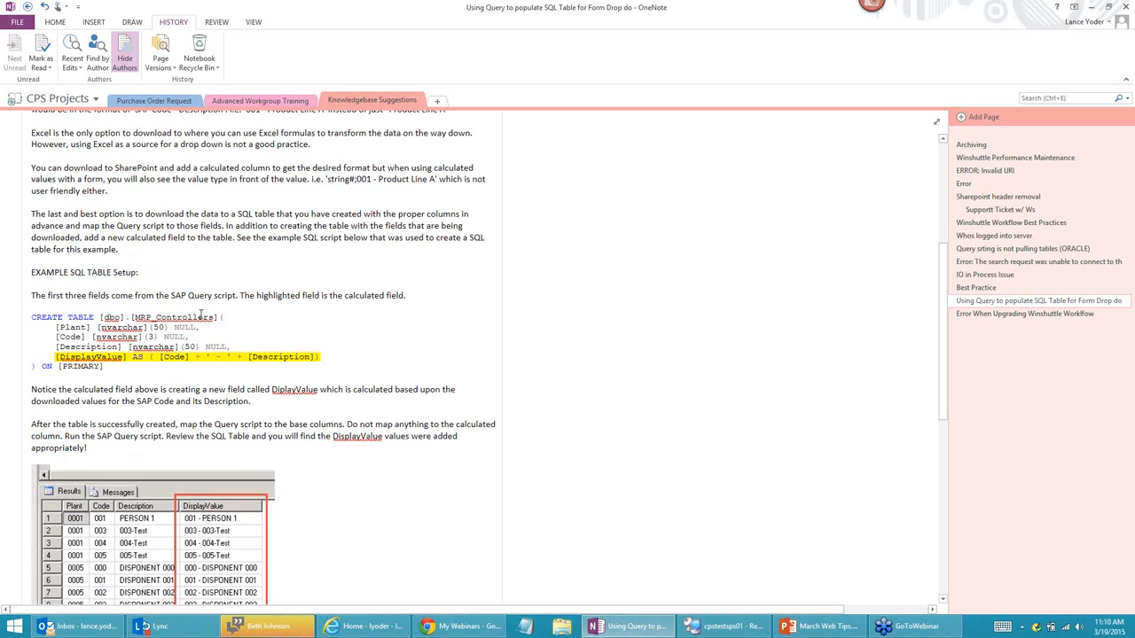
pyautogui.moveTo(33, 318); pyautogui.dragTo(93, 346)
pyautogui.click(93, 346)
pyautogui.click(1091, 8)
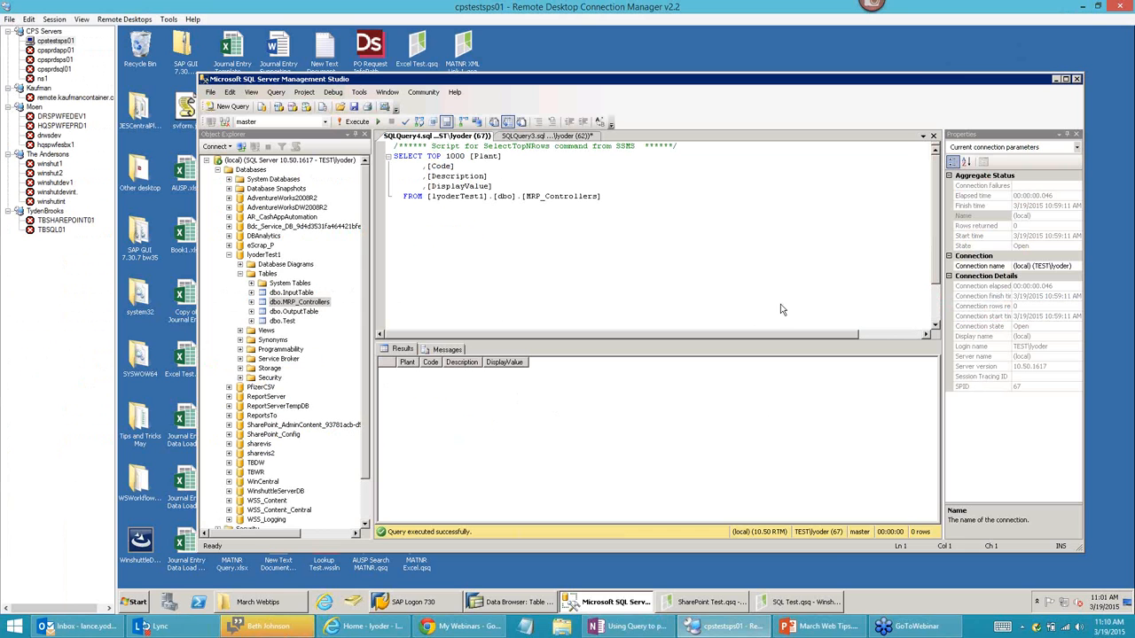
# - Switch back to the SQL Test.qsq script in Winshuttle QUERY, check its field mapping and return to the run settings
pyautogui.click(780, 608)
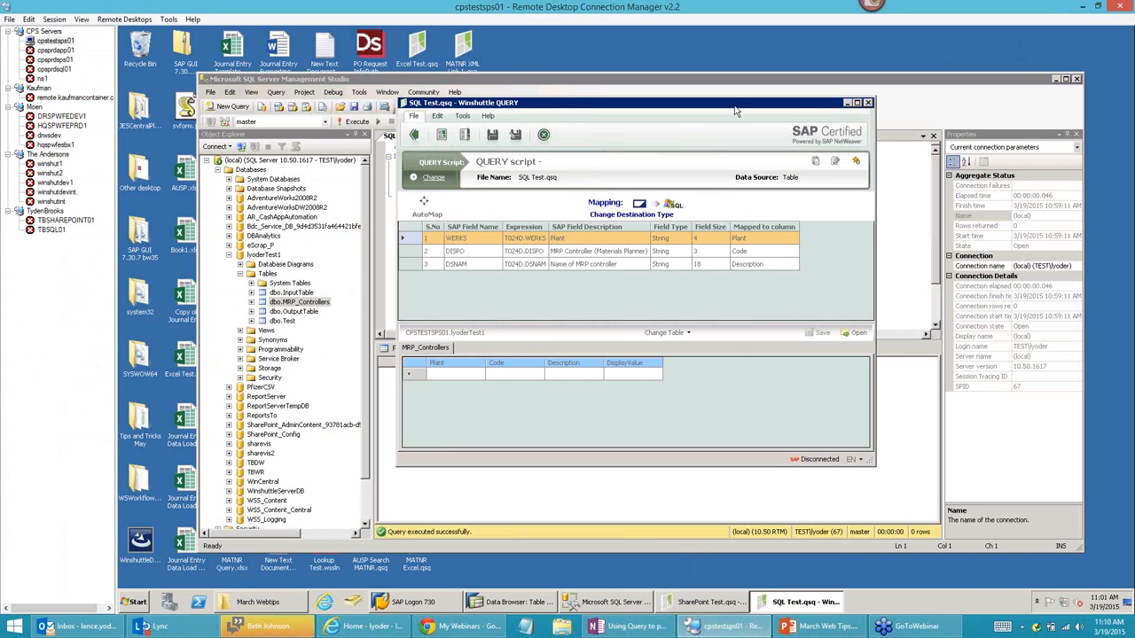
pyautogui.moveTo(731, 104); pyautogui.dragTo(803, 112)
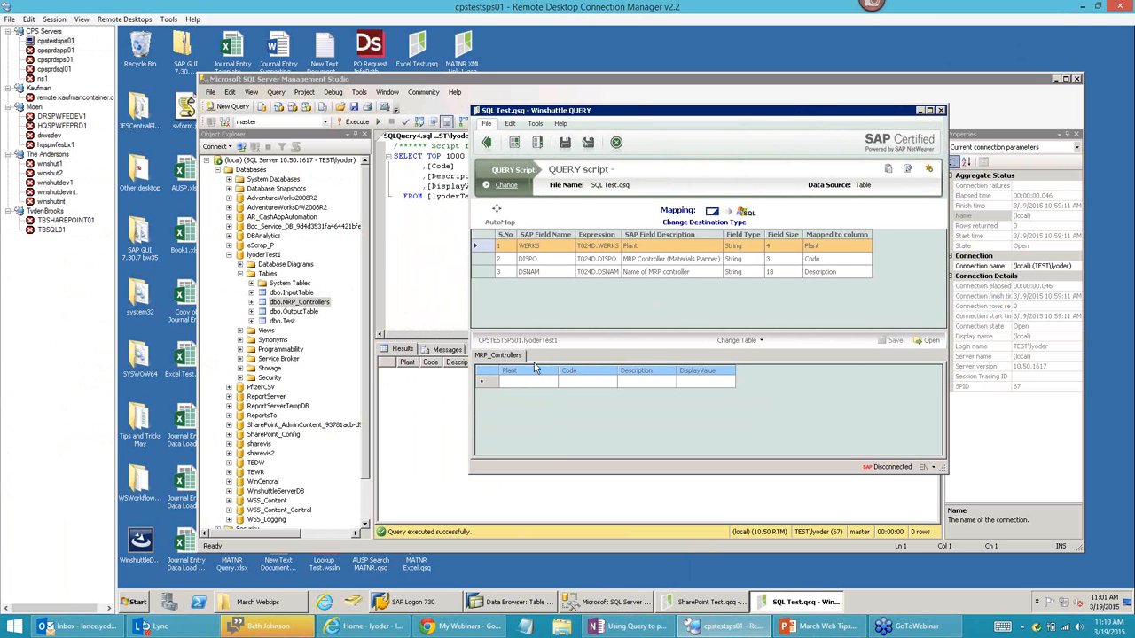
pyautogui.moveTo(625, 114); pyautogui.dragTo(579, 119)
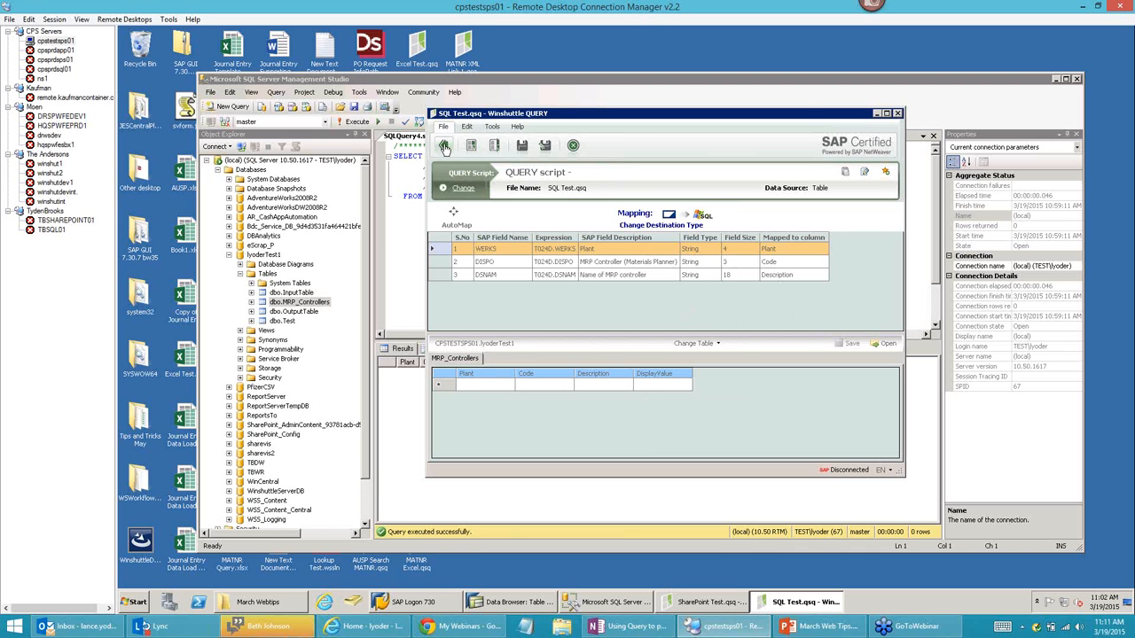
pyautogui.click(445, 147)
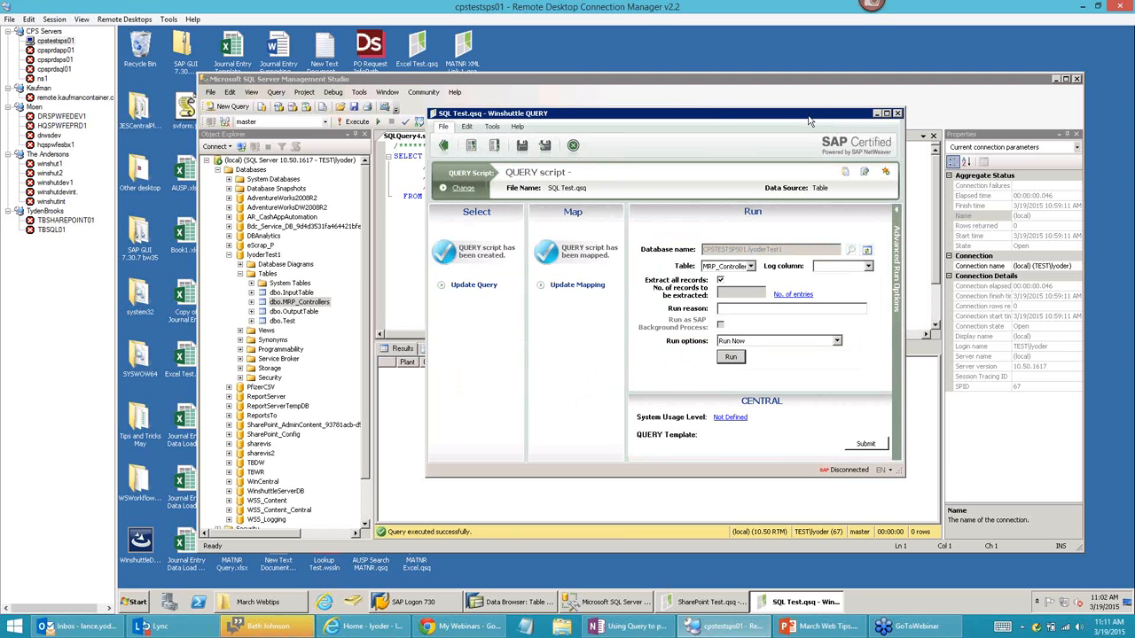
pyautogui.moveTo(809, 121); pyautogui.dragTo(683, 104)
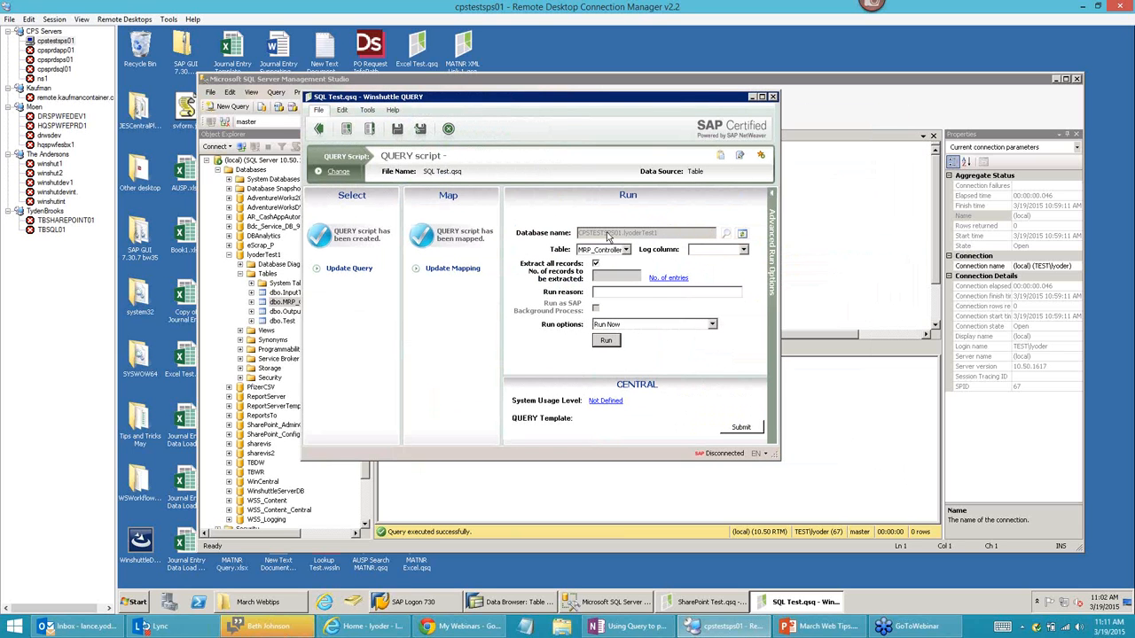
# - Check the target table MRP_Controllers and the available log columns in the run settings
pyautogui.click(627, 250)
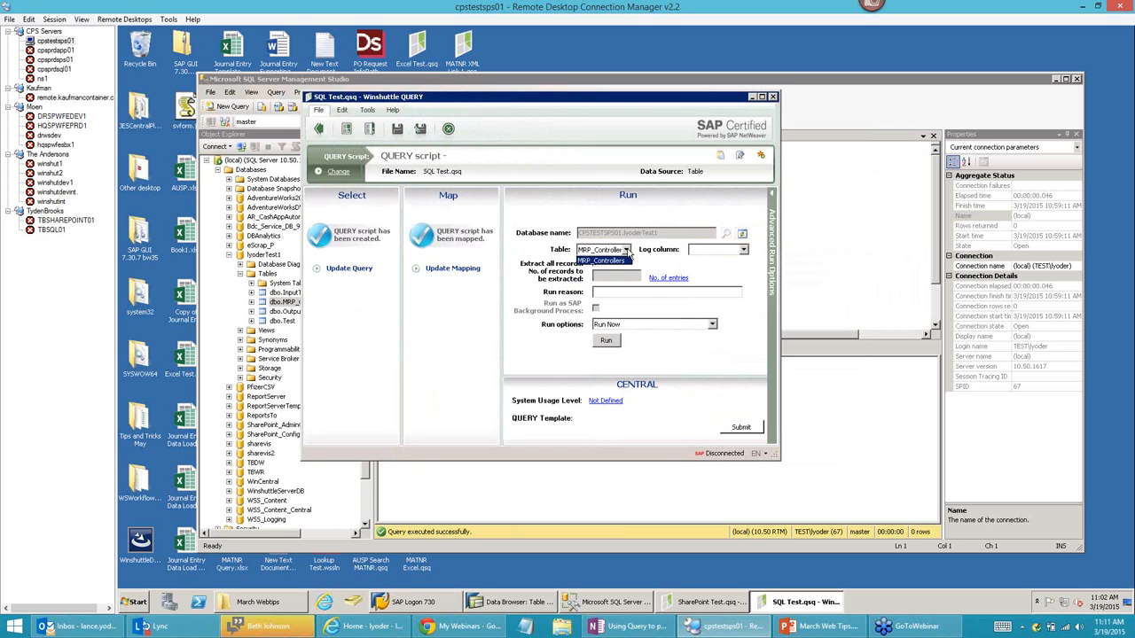
pyautogui.click(626, 252)
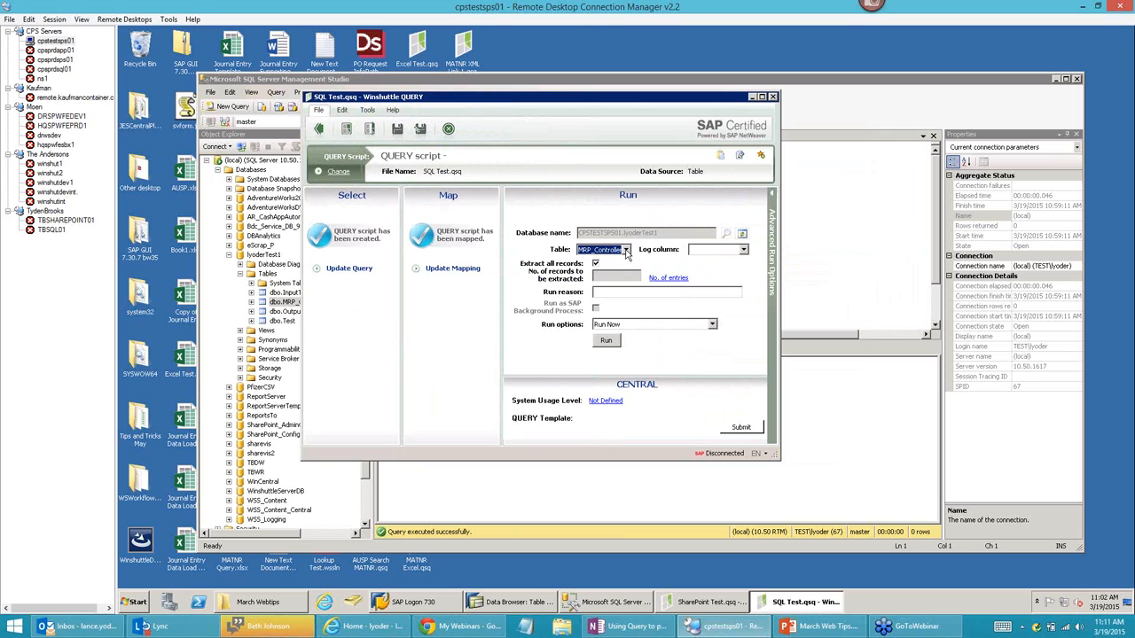
pyautogui.click(743, 250)
pyautogui.click(745, 252)
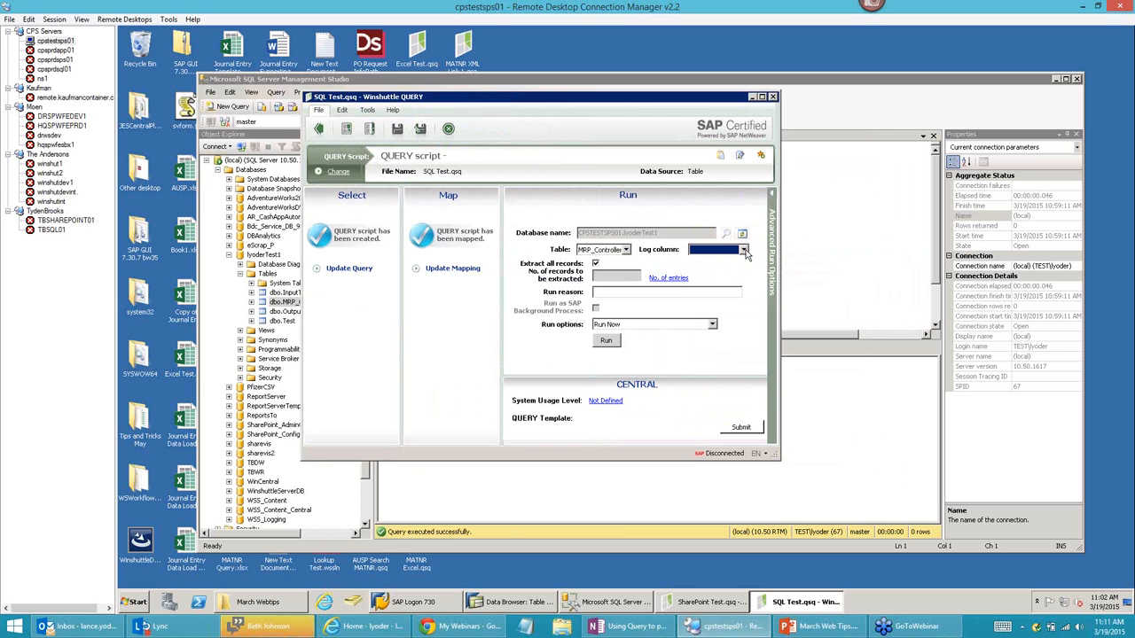
# - Run the script for all records, logging on to SAP system M25-800 and entering the Windows password for the SQL Server connection
pyautogui.click(607, 342)
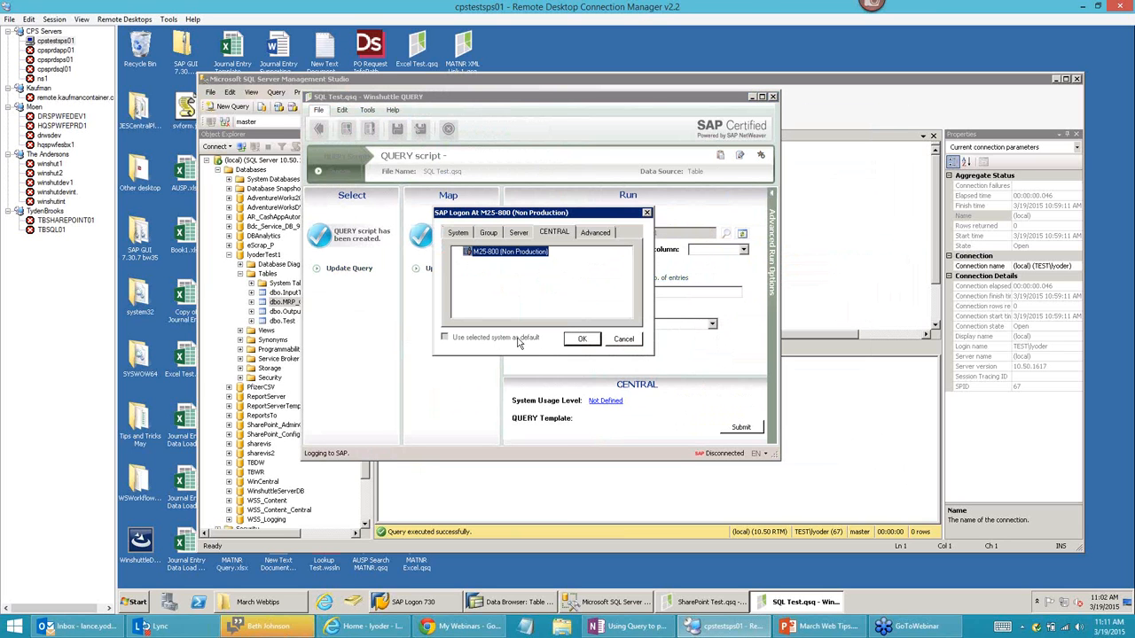
pyautogui.click(582, 342)
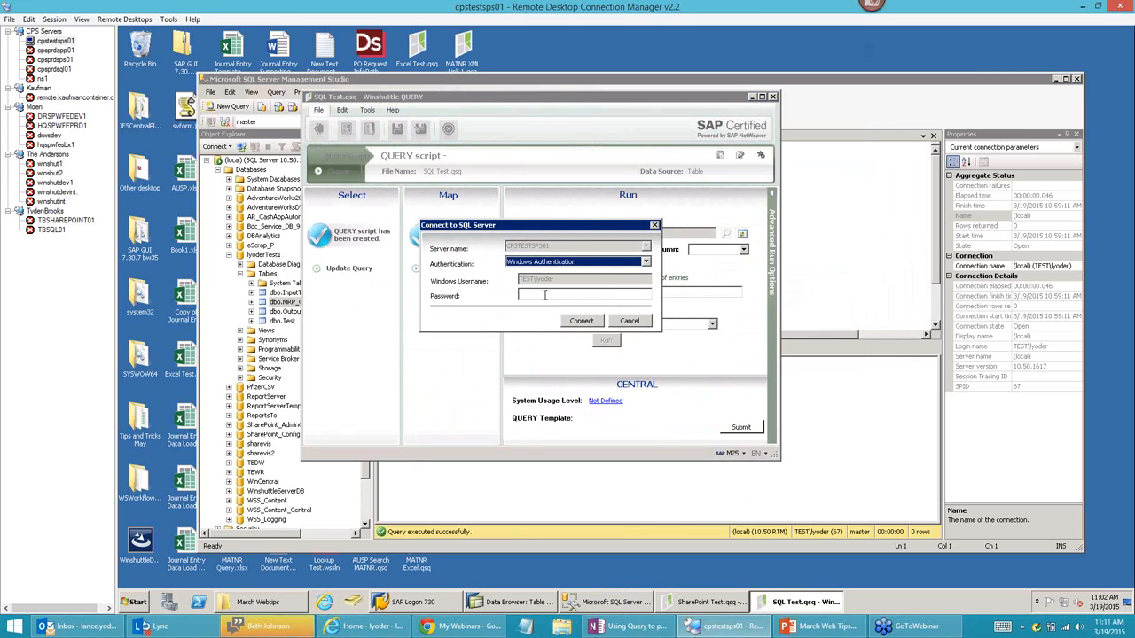
pyautogui.click(544, 295)
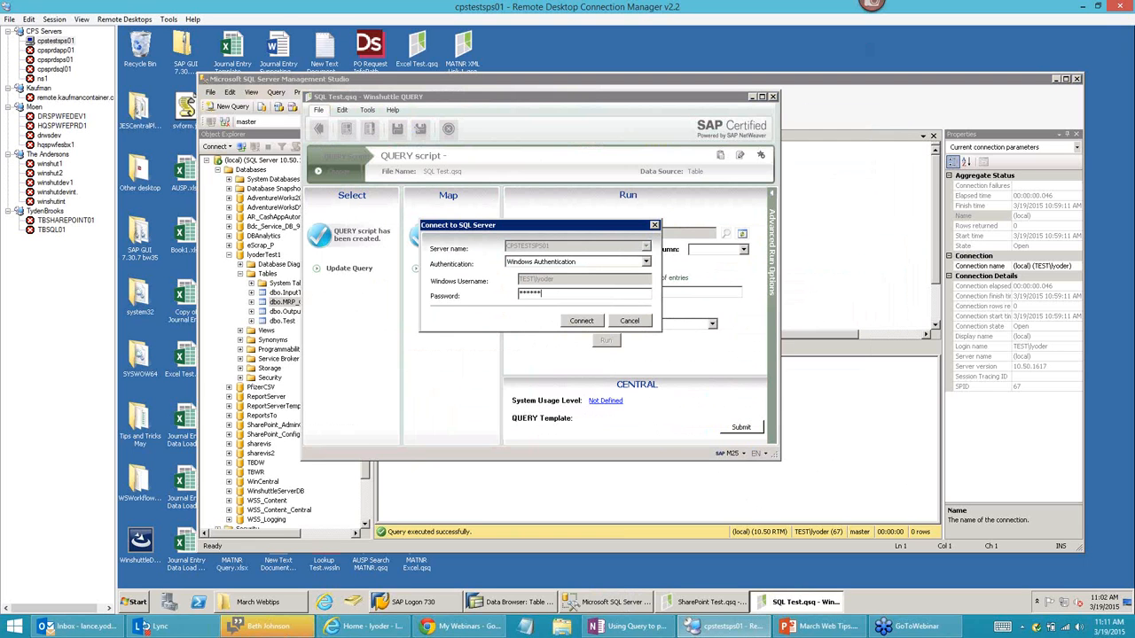
pyautogui.click(582, 321)
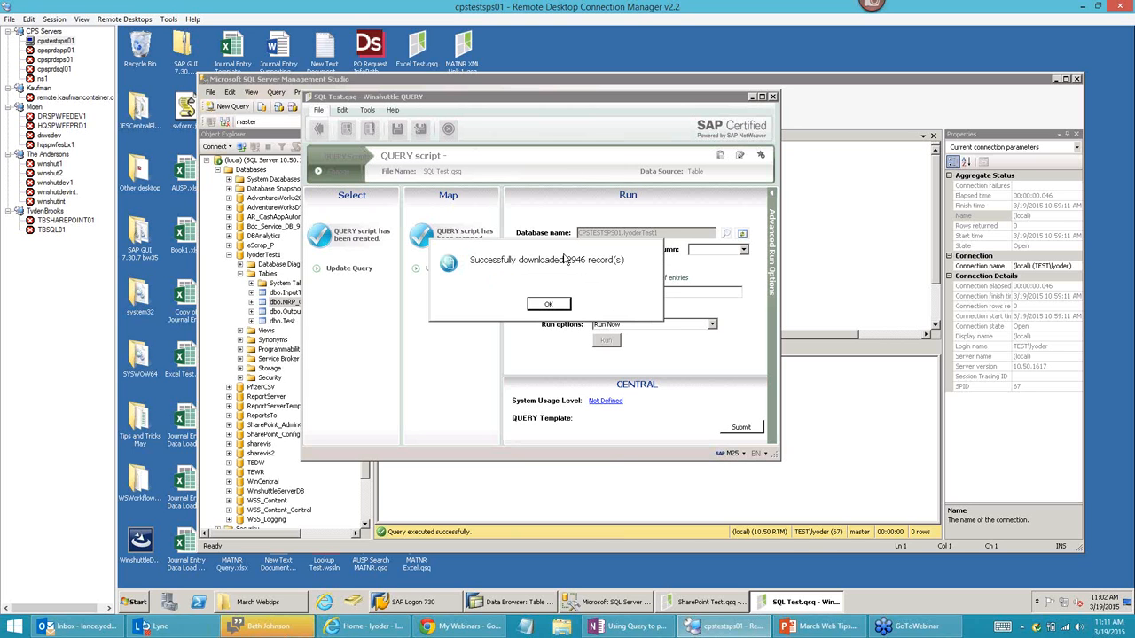
pyautogui.click(542, 303)
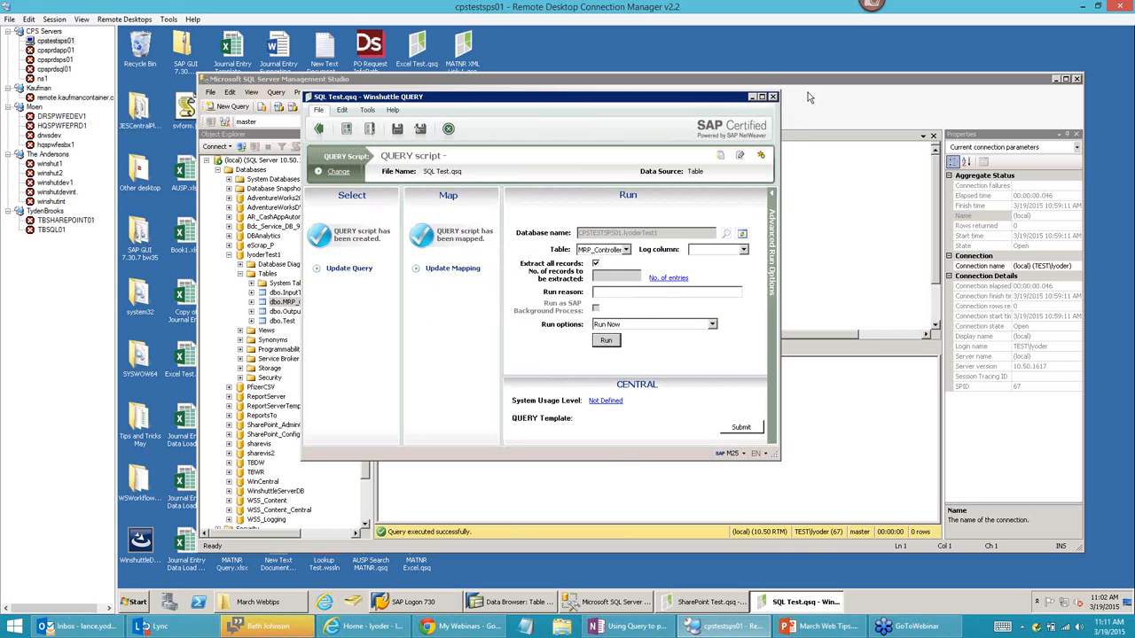
# - Switch to SQL Server Management Studio, rerun the MRP_Controllers query, widen the DisplayValue column and check the first row's Description and DisplayValue
pyautogui.click(810, 85)
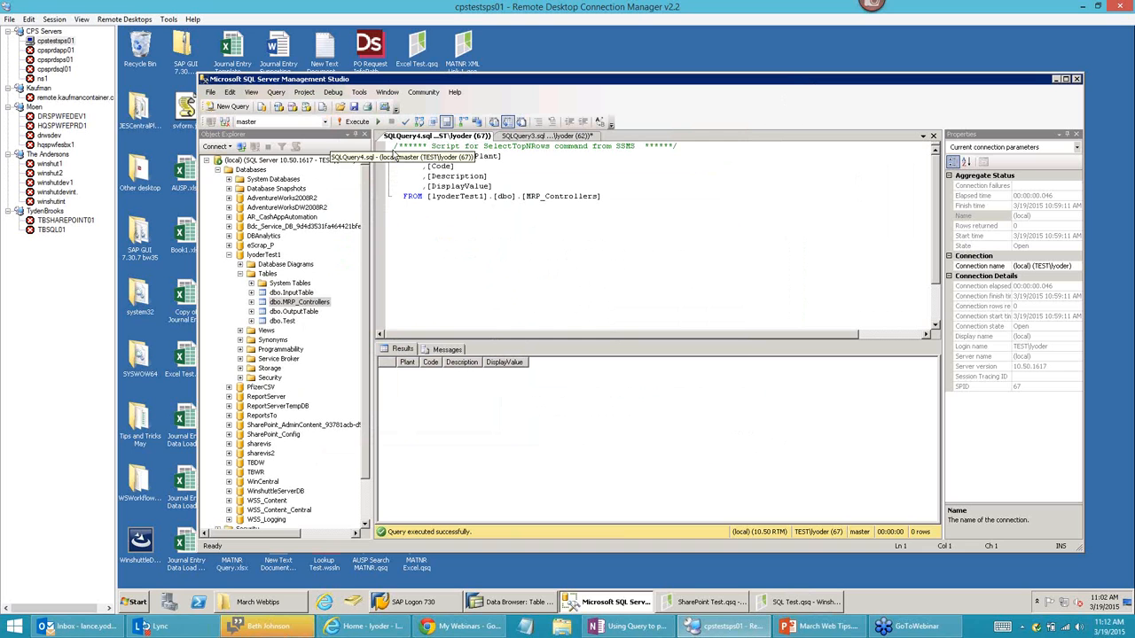
pyautogui.click(457, 176)
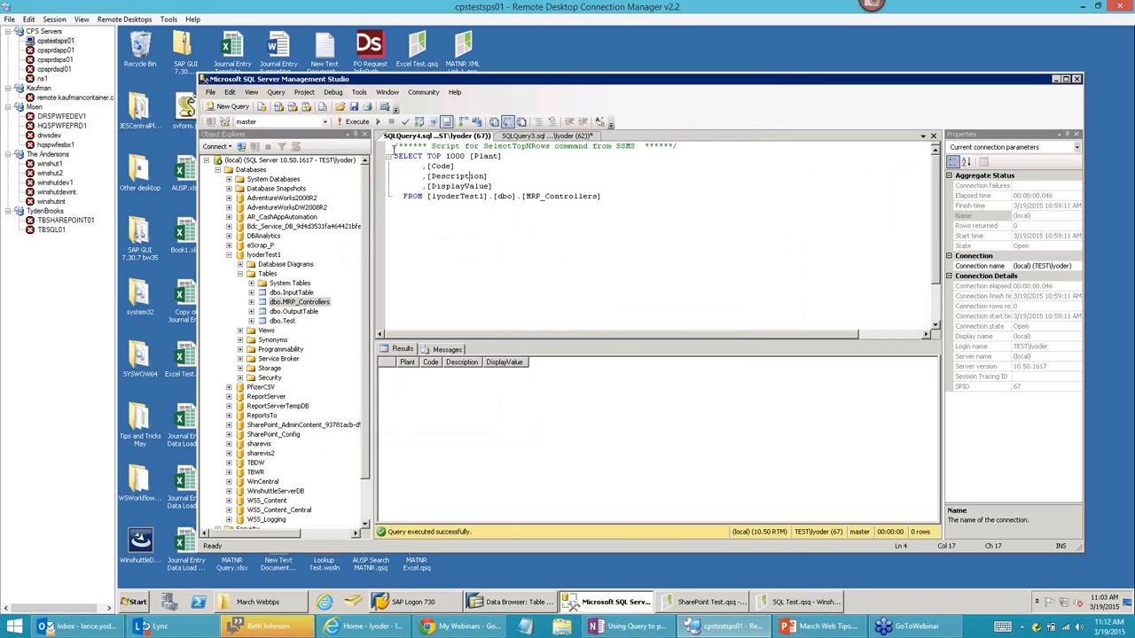
pyautogui.click(358, 124)
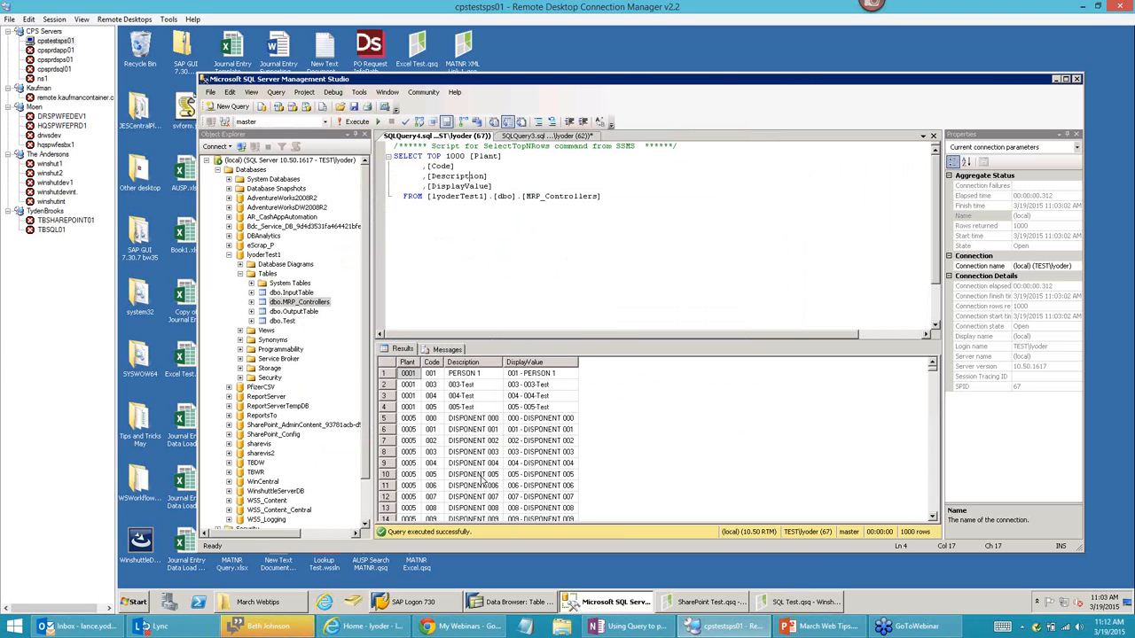
pyautogui.moveTo(578, 360); pyautogui.dragTo(602, 361)
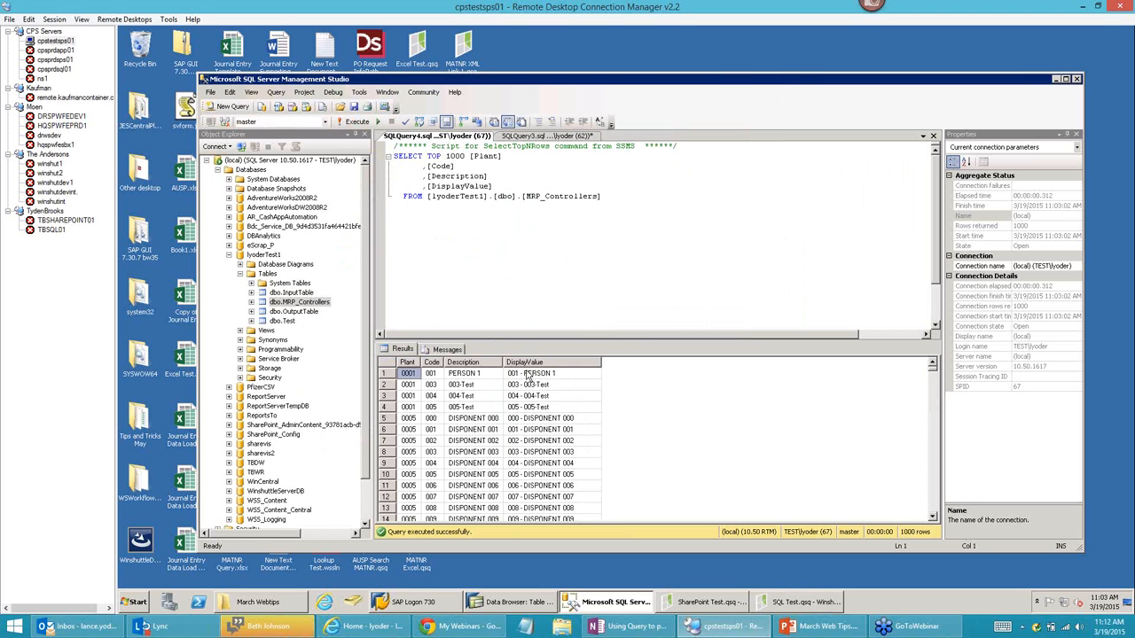
pyautogui.click(462, 377)
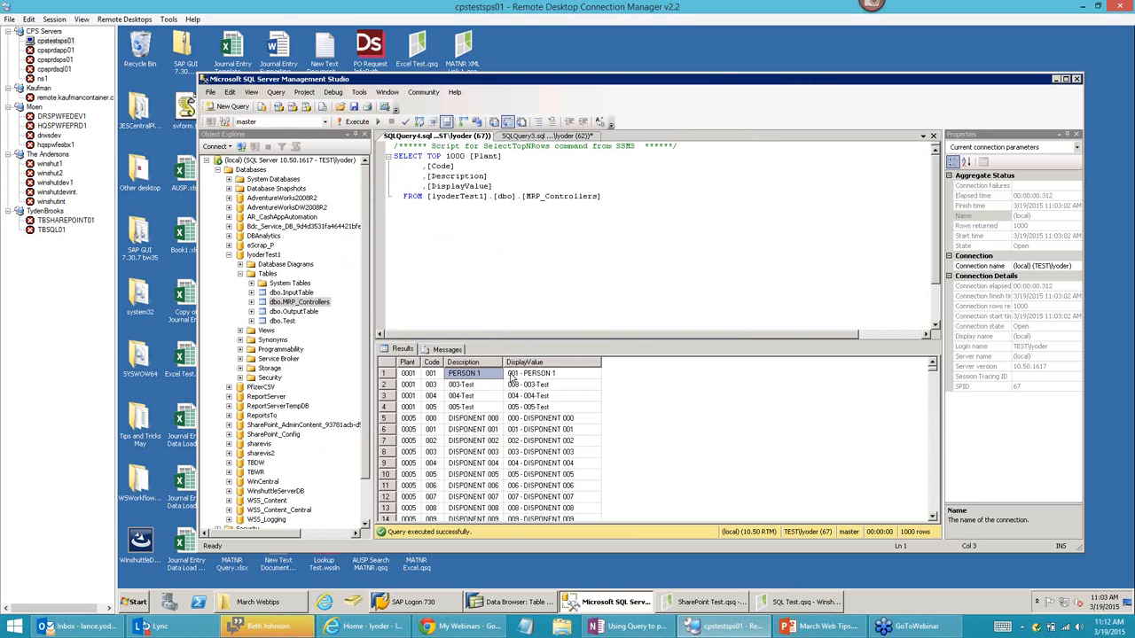
pyautogui.click(557, 377)
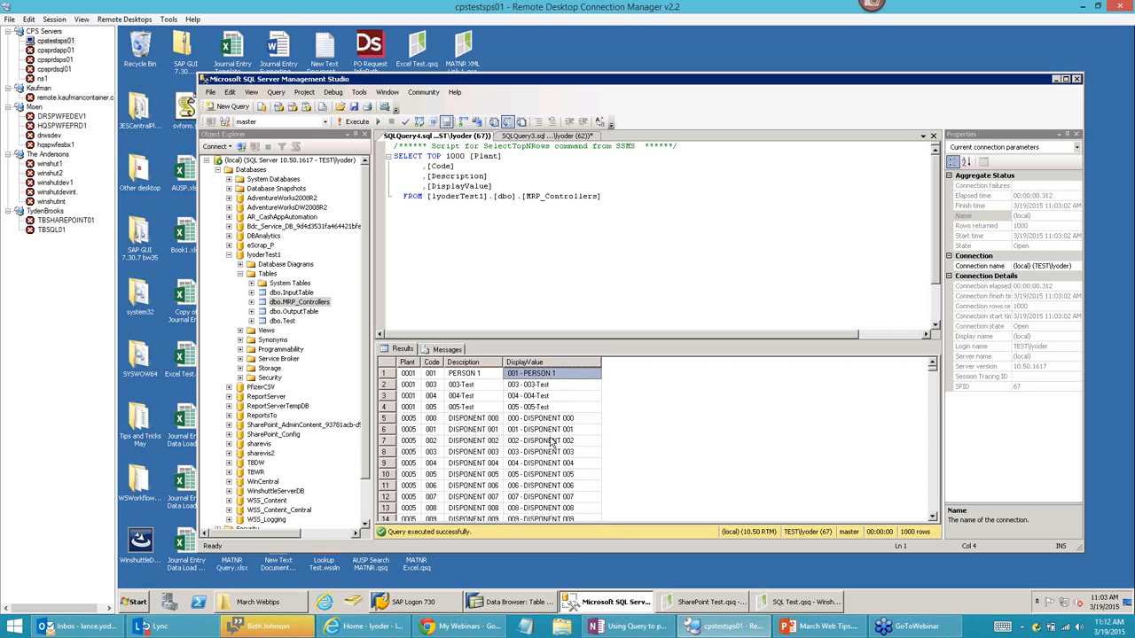
# - Switch to the SharePoint site in Internet Explorer and start a new Composer Excel Drop Down form from the Winshuttle Form Library
pyautogui.click(257, 630)
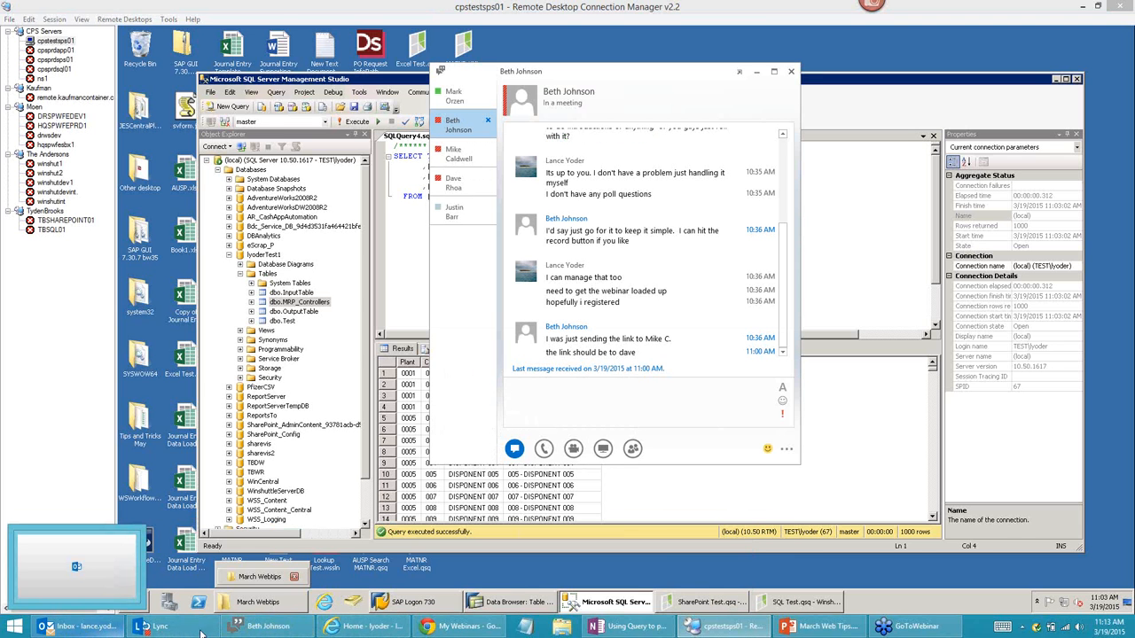
pyautogui.click(363, 625)
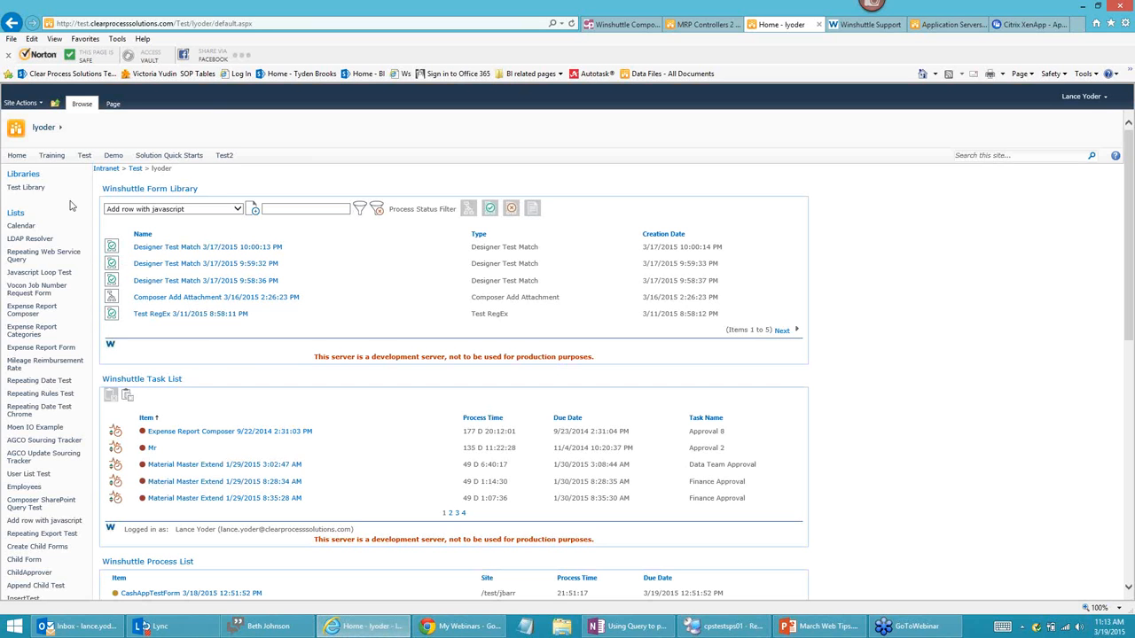
pyautogui.click(236, 209)
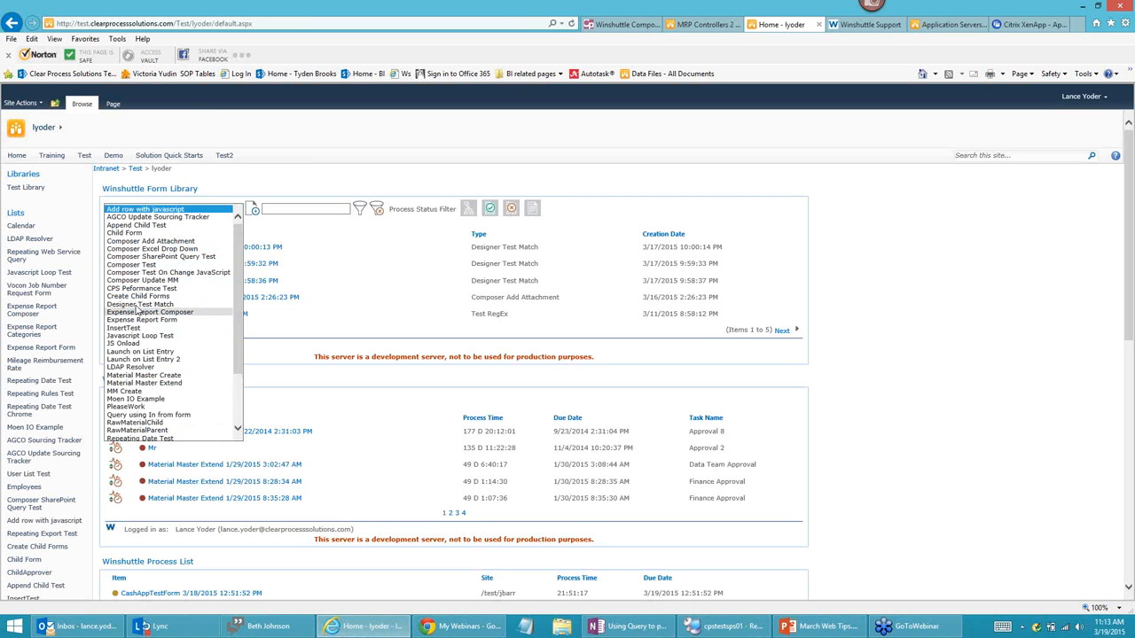
pyautogui.click(169, 249)
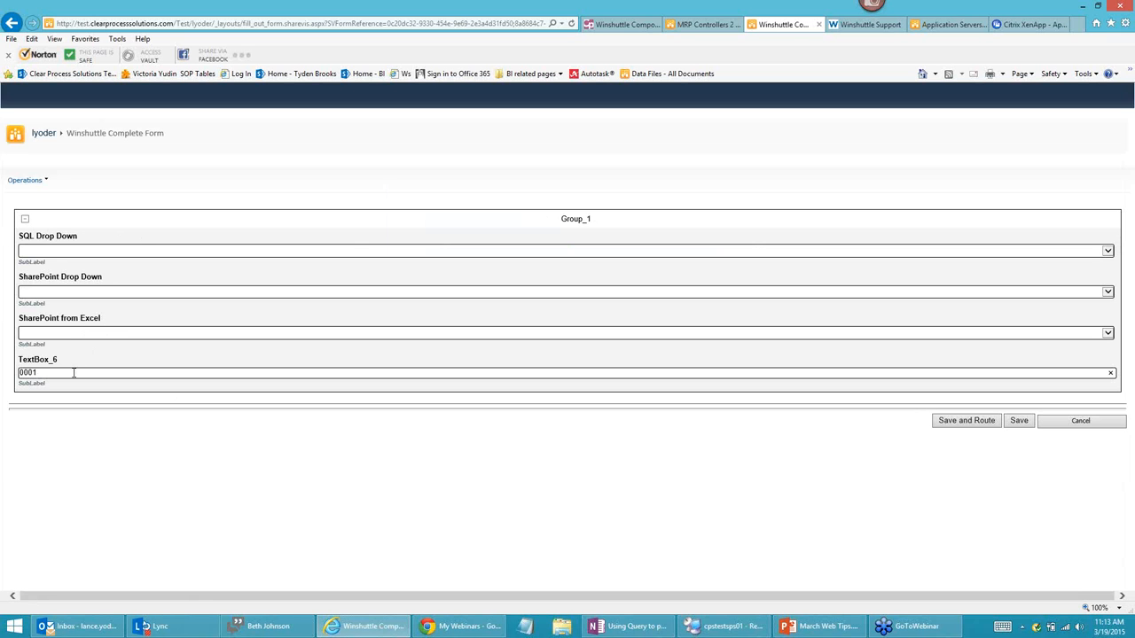
# - With plant 0001 in TextBox_6, list the MRP controller choices of the SQL Drop Down field
pyautogui.press('Tab')
pyautogui.click(102, 252)
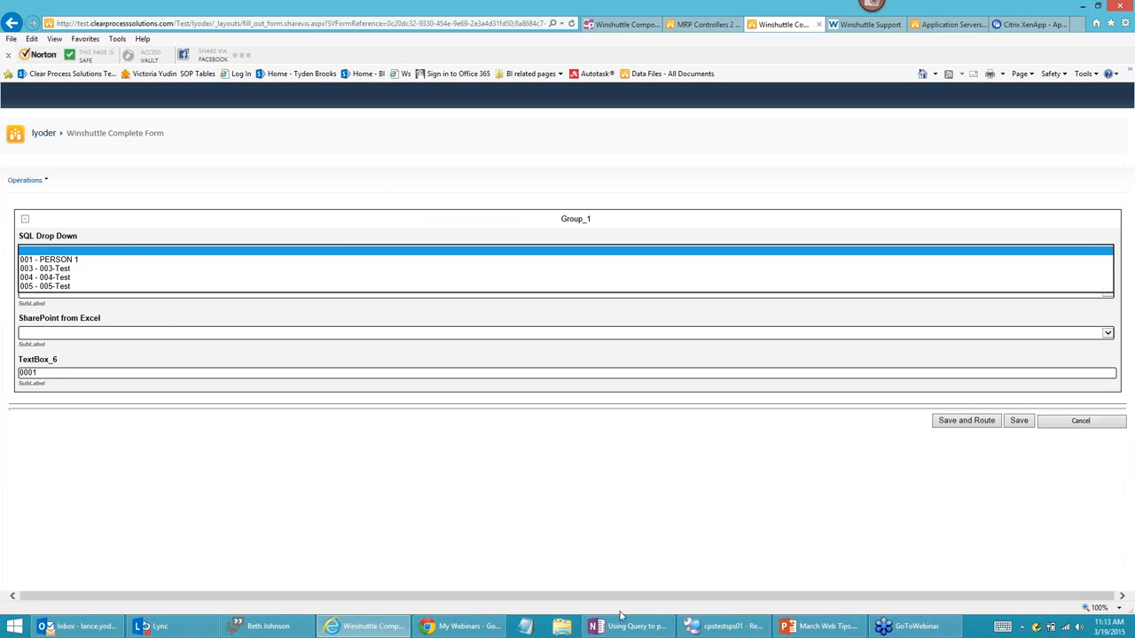
pyautogui.click(735, 627)
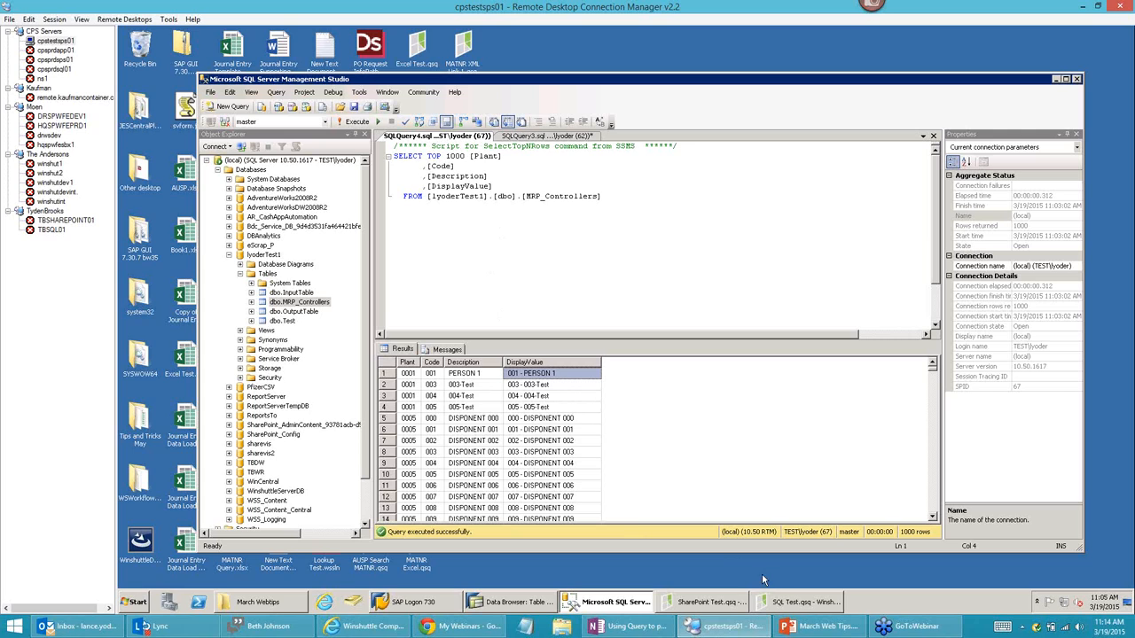
pyautogui.click(365, 626)
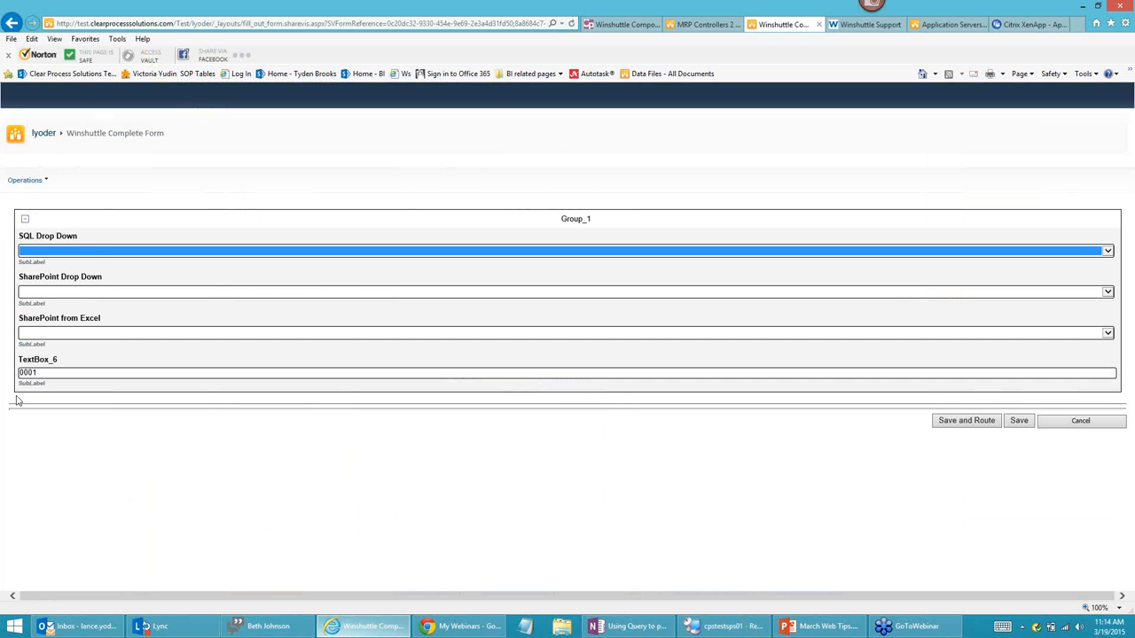
pyautogui.click(101, 251)
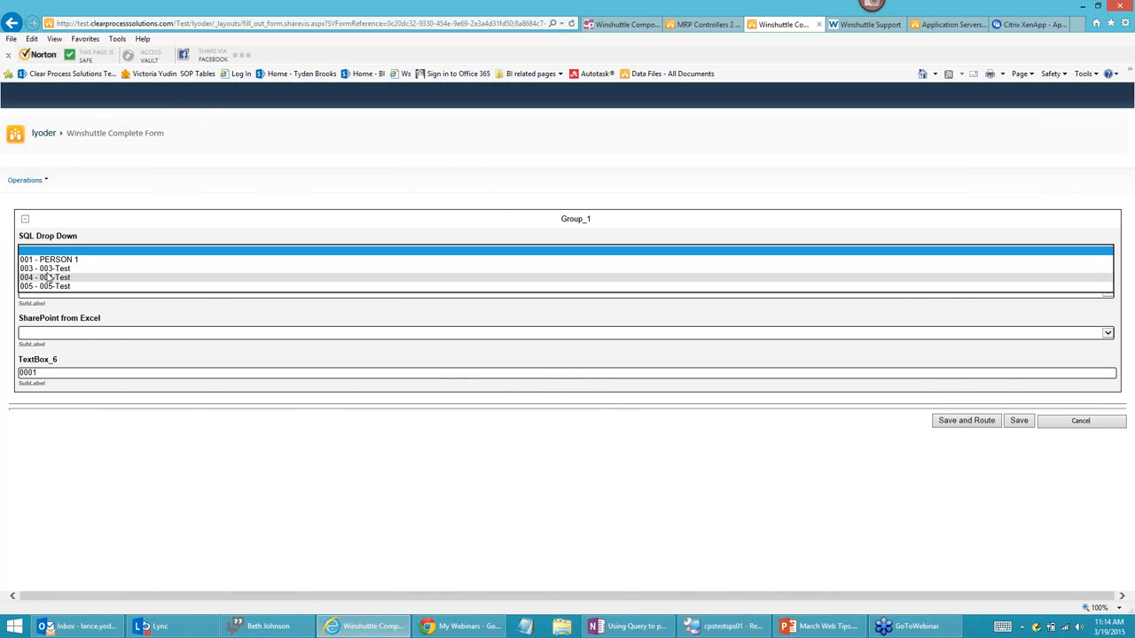
# - Set TextBox_6 to 1000, inspect the SQL Drop Down choices and move on to the SharePoint Drop Down field
pyautogui.click(46, 372)
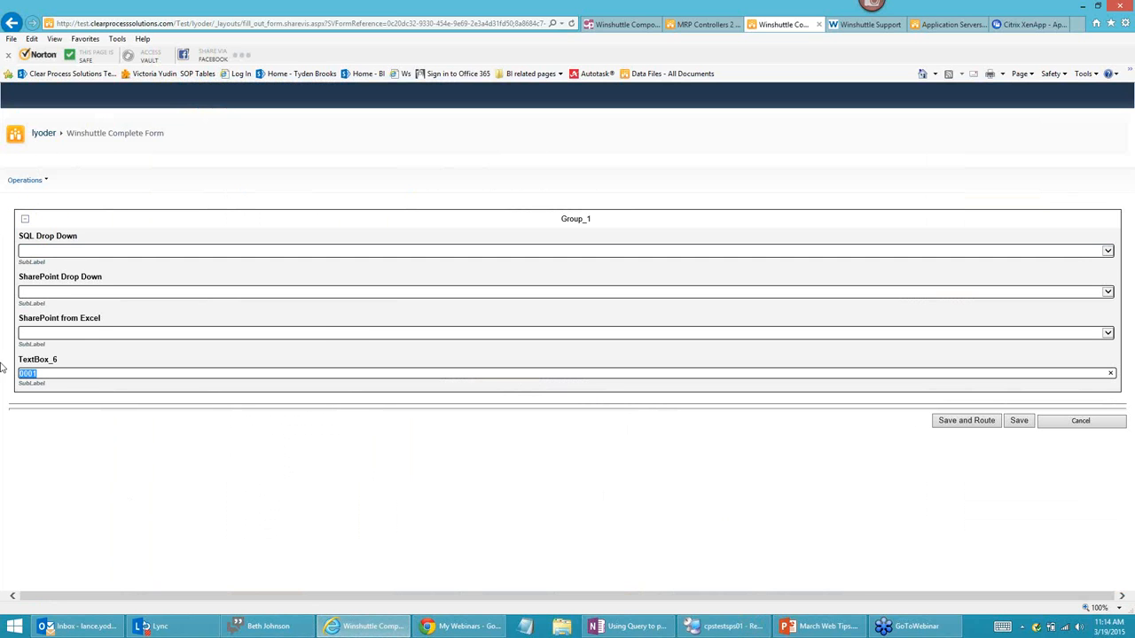
pyautogui.write('1')
pyautogui.click(114, 256)
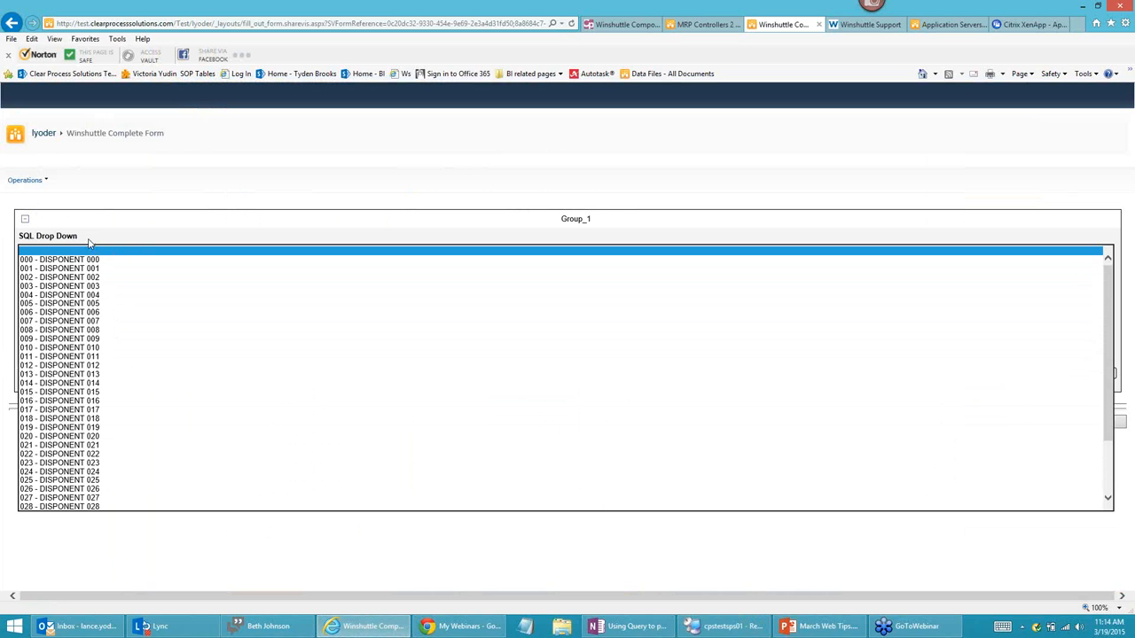
pyautogui.click(187, 183)
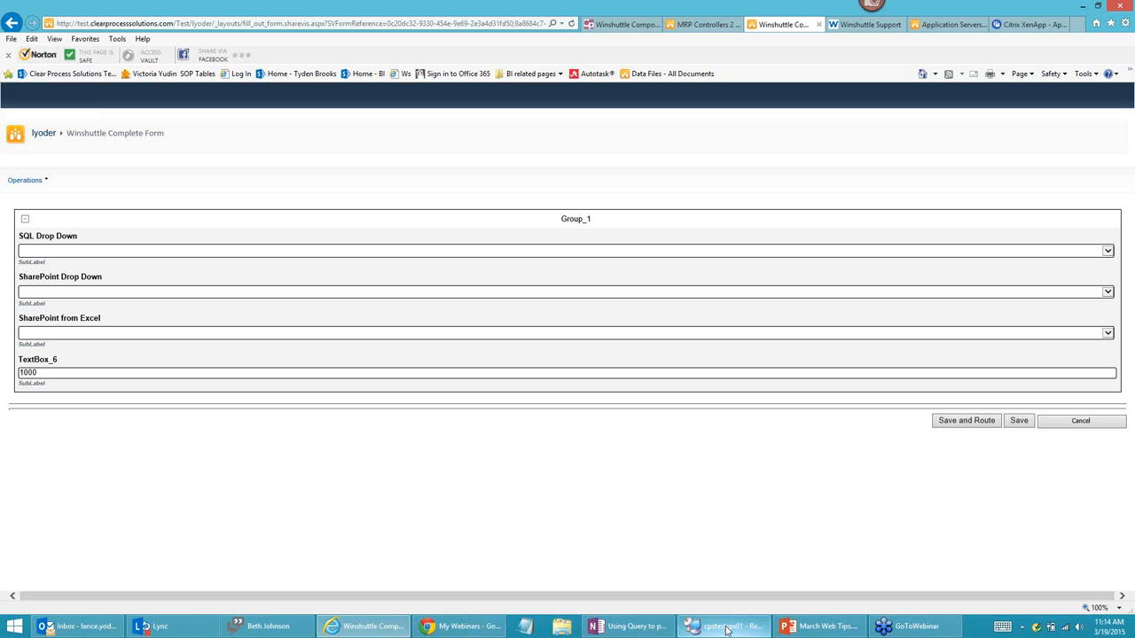
pyautogui.moveTo(727, 630)
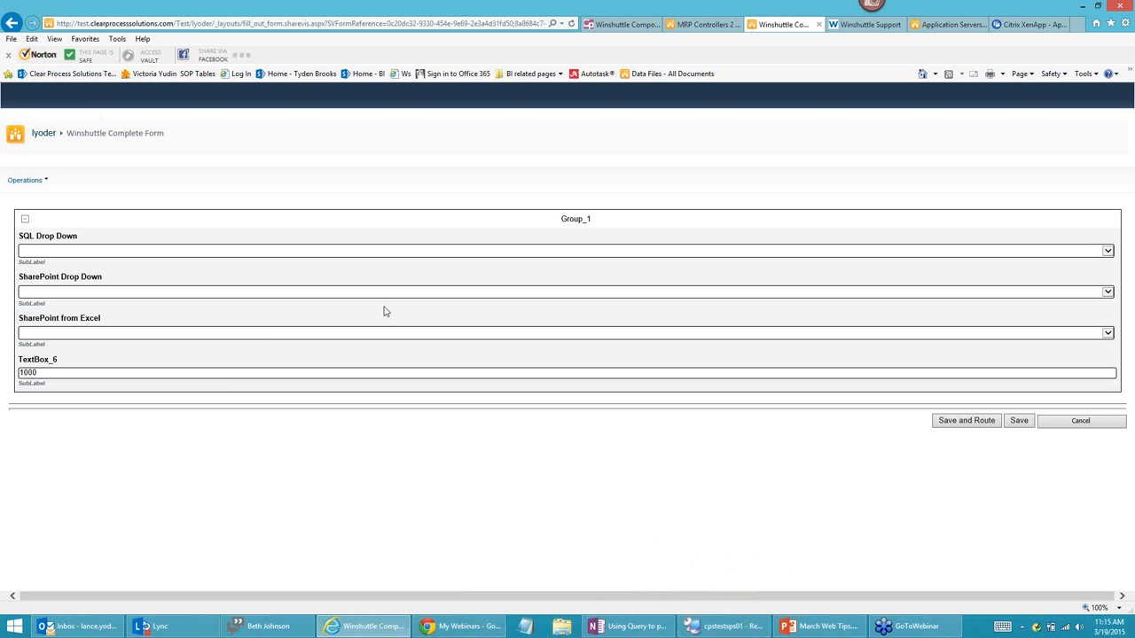
pyautogui.click(266, 297)
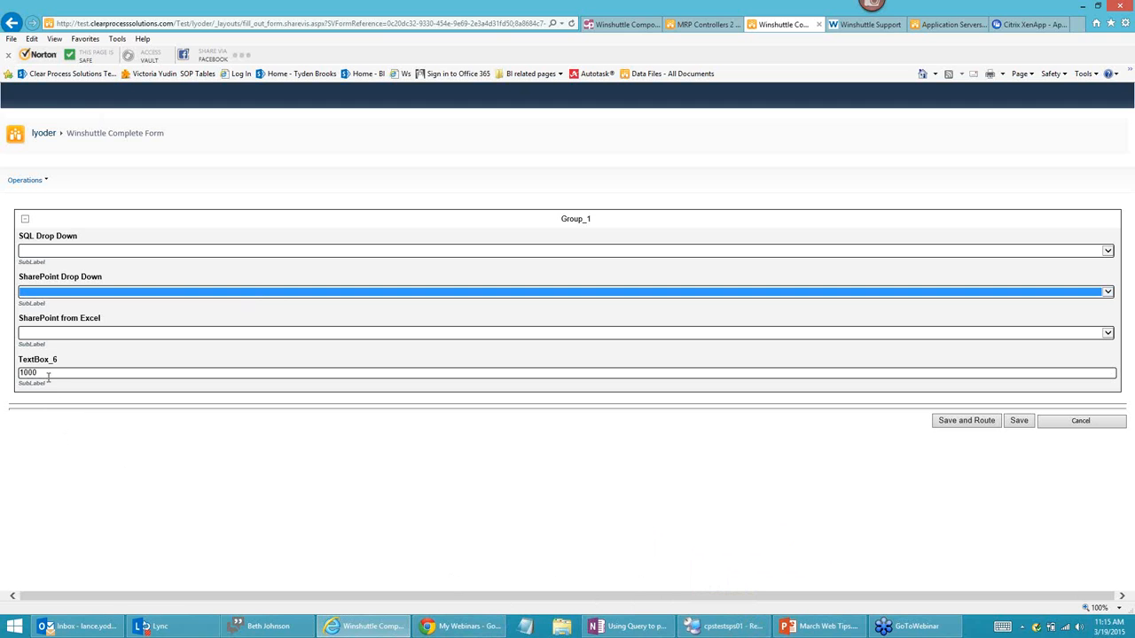
# - Show the MRP Controllers 2 SharePoint list and look through the site's list navigation for the MRP Controllers list
pyautogui.click(722, 626)
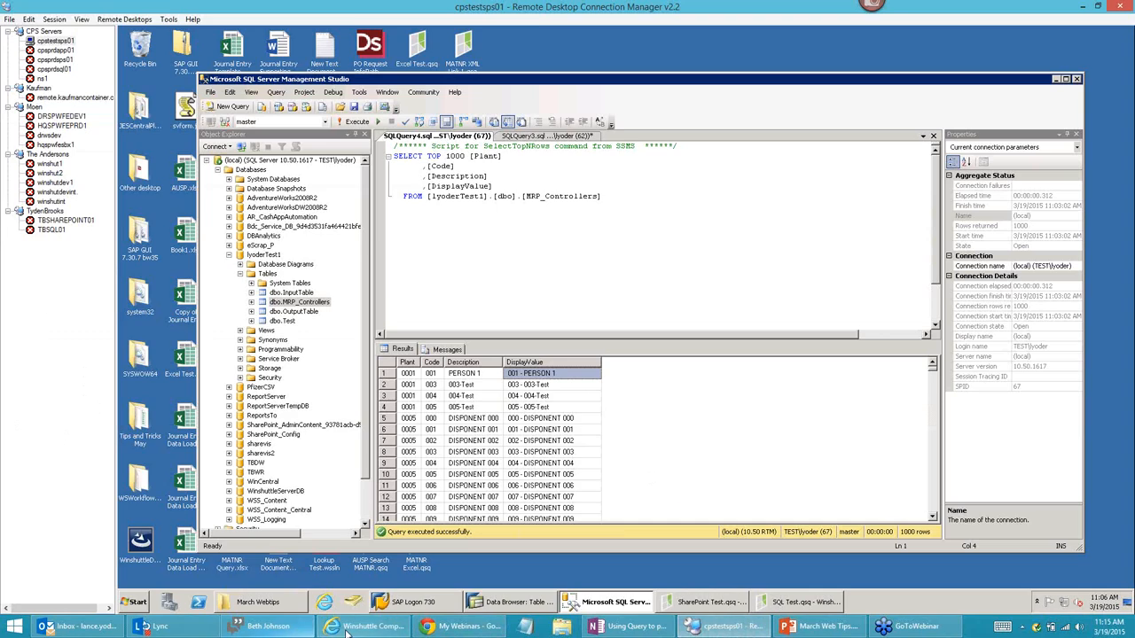
pyautogui.click(363, 626)
pyautogui.click(705, 26)
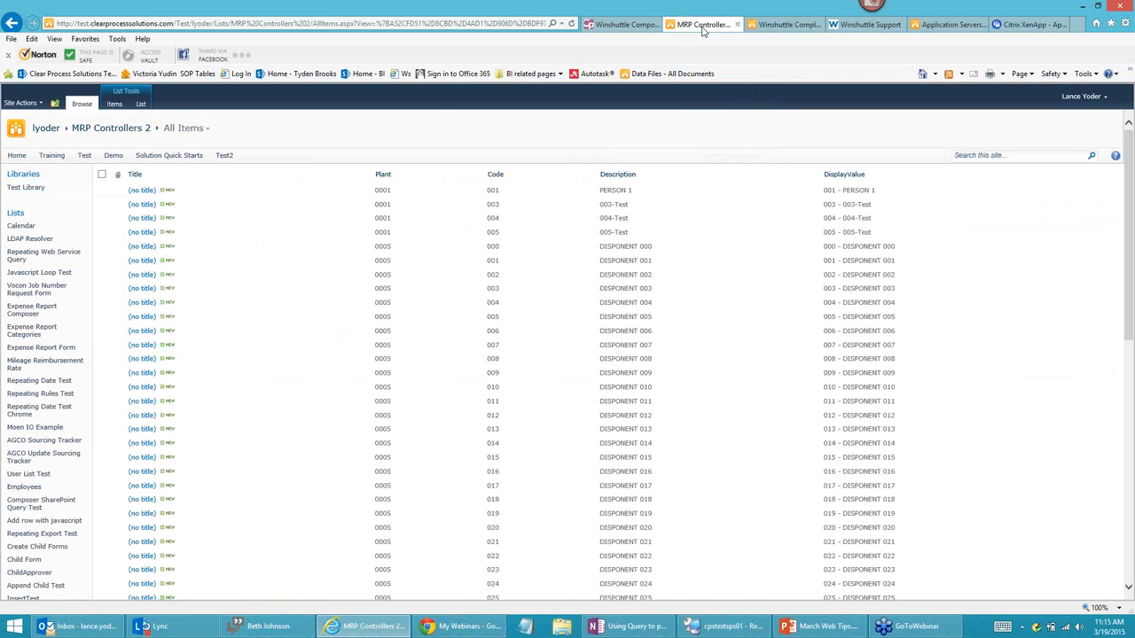
pyautogui.scroll(-15, 66, 324)
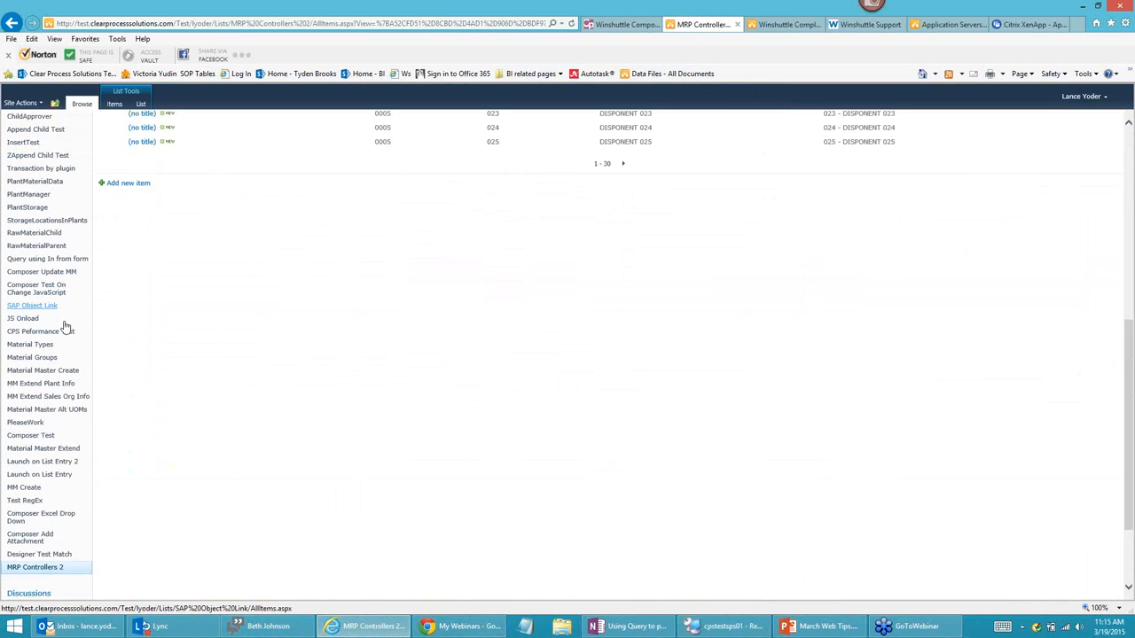
pyautogui.scroll(15, 51, 183)
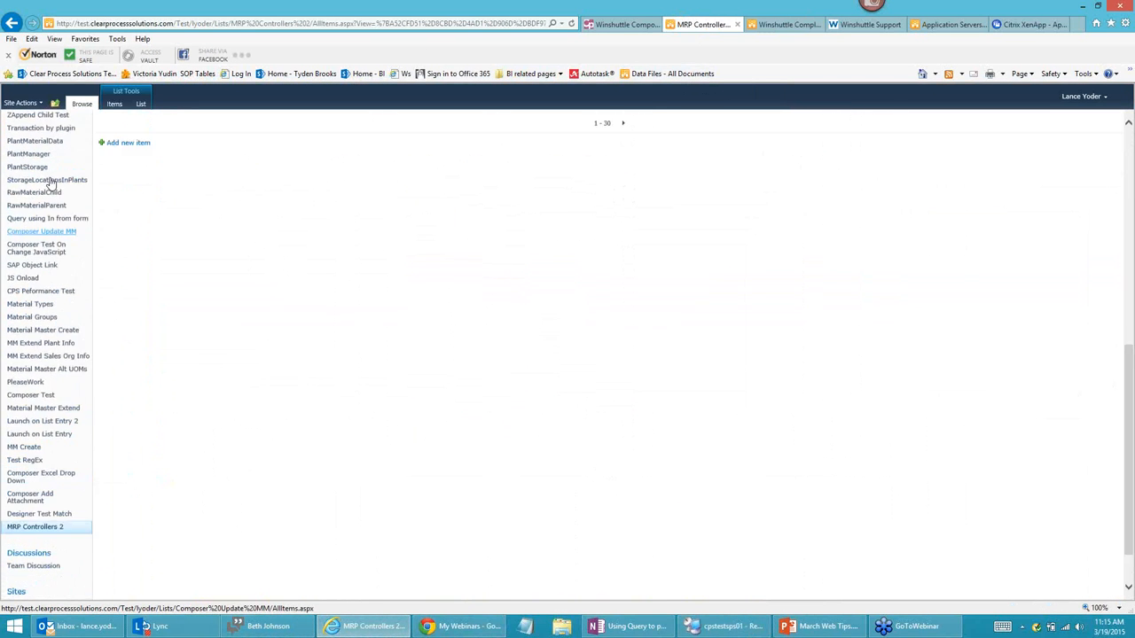
# - Open the MRP Controllers list created by QUERY from the overview of all lists on the SharePoint site
pyautogui.click(16, 214)
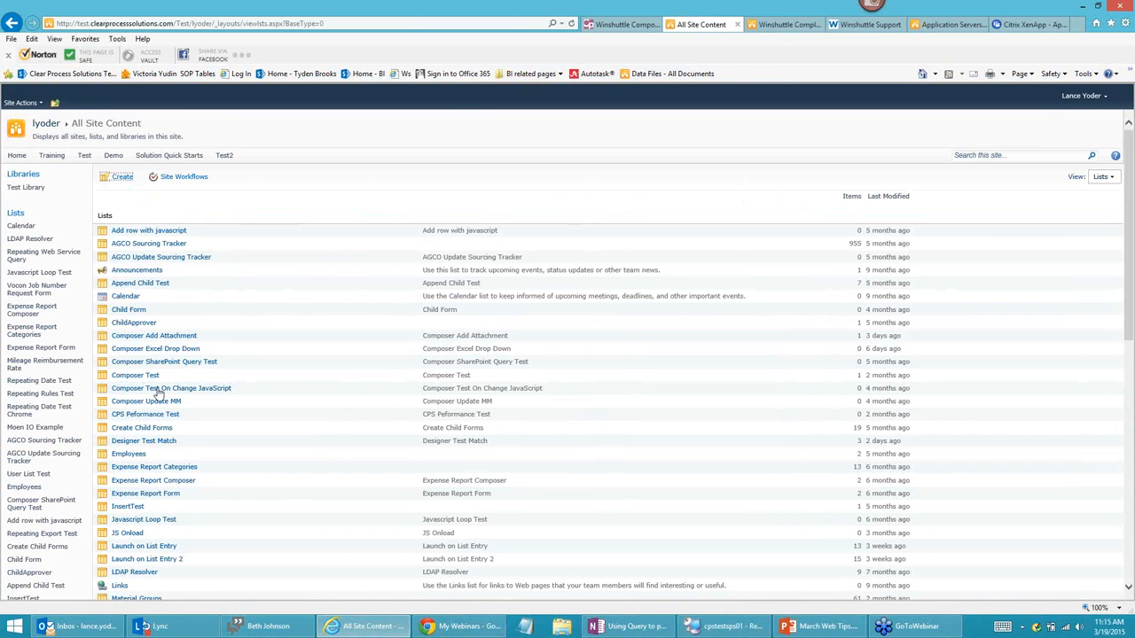
pyautogui.scroll(-5, 169, 386)
pyautogui.scroll(-1, 171, 381)
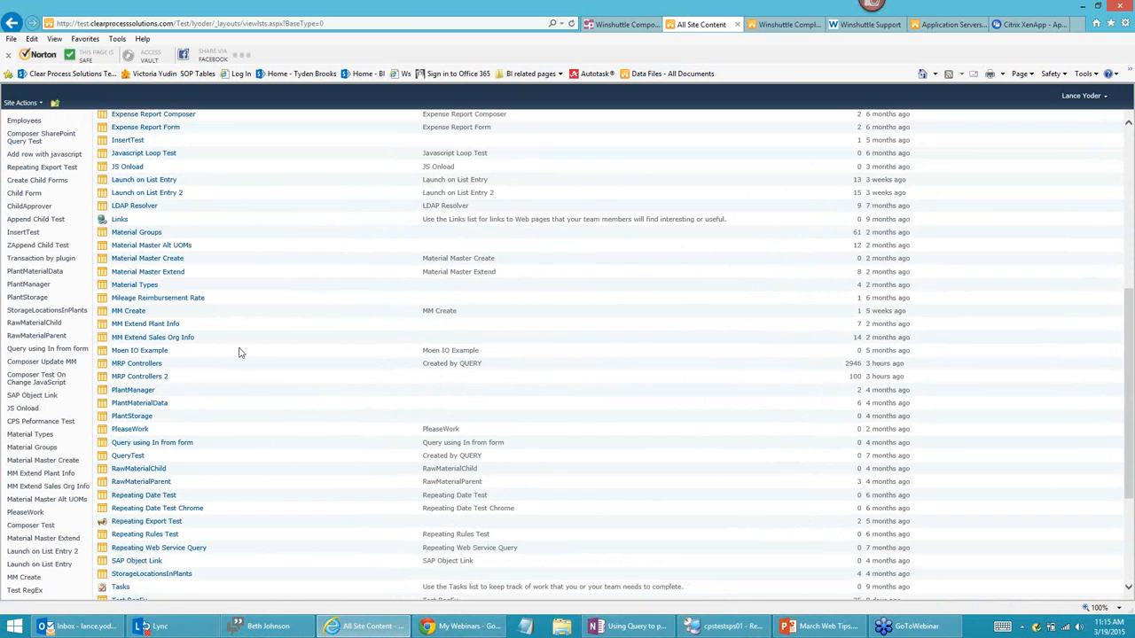
pyautogui.click(137, 365)
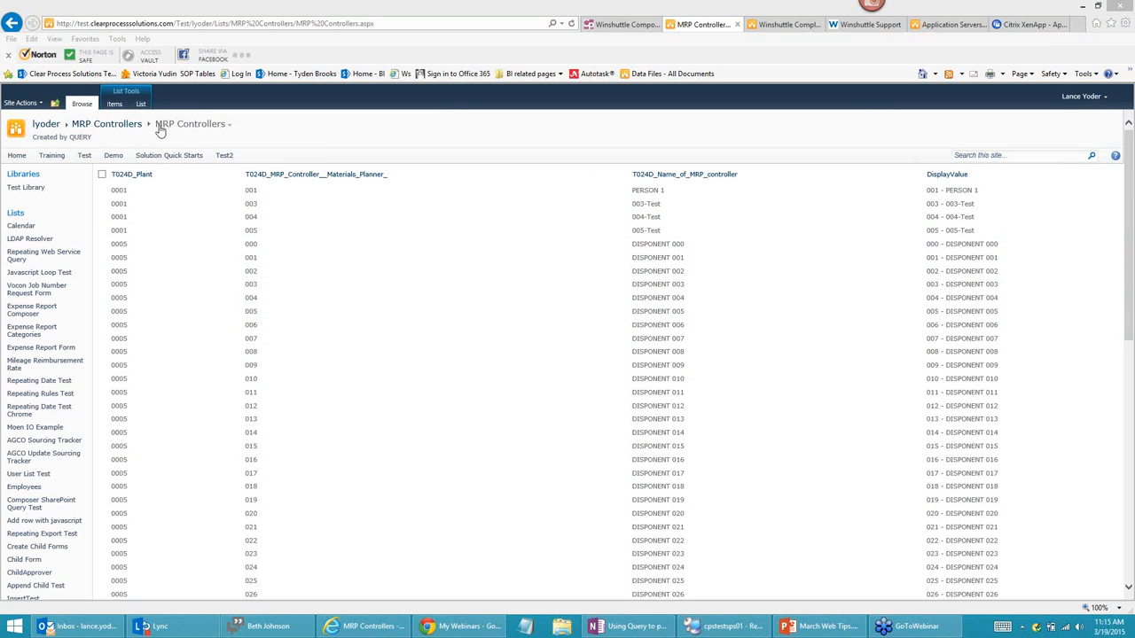
# - Inspect the DisplayValue column's formula in the MRP Controllers list settings, compare it with the OneNote SQL notes, and cancel the column edit
pyautogui.click(141, 105)
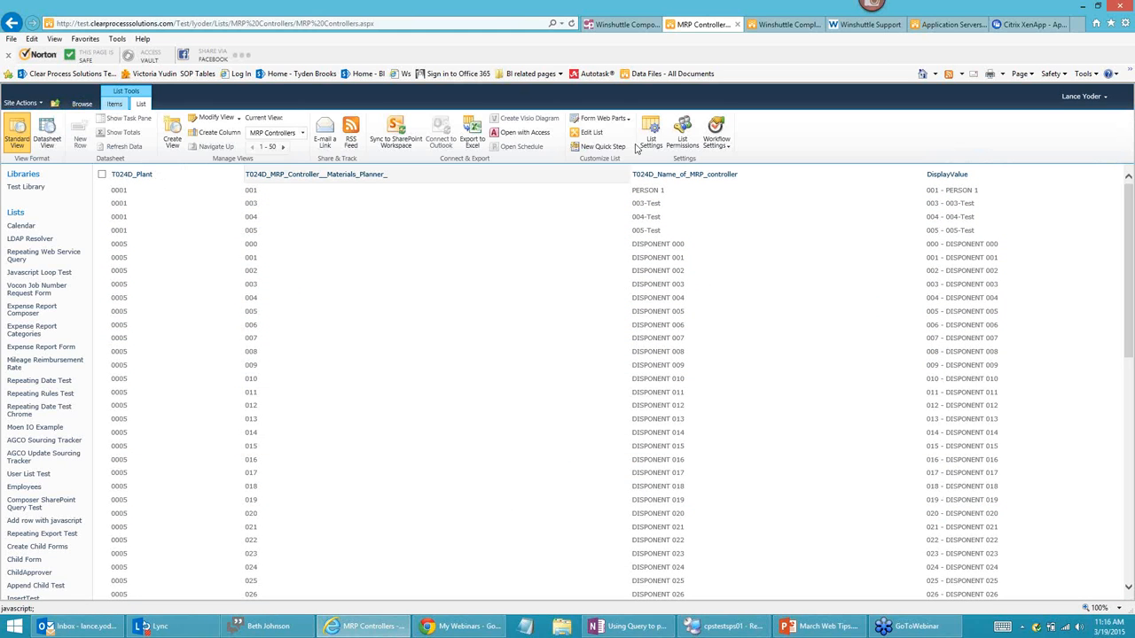
pyautogui.click(651, 133)
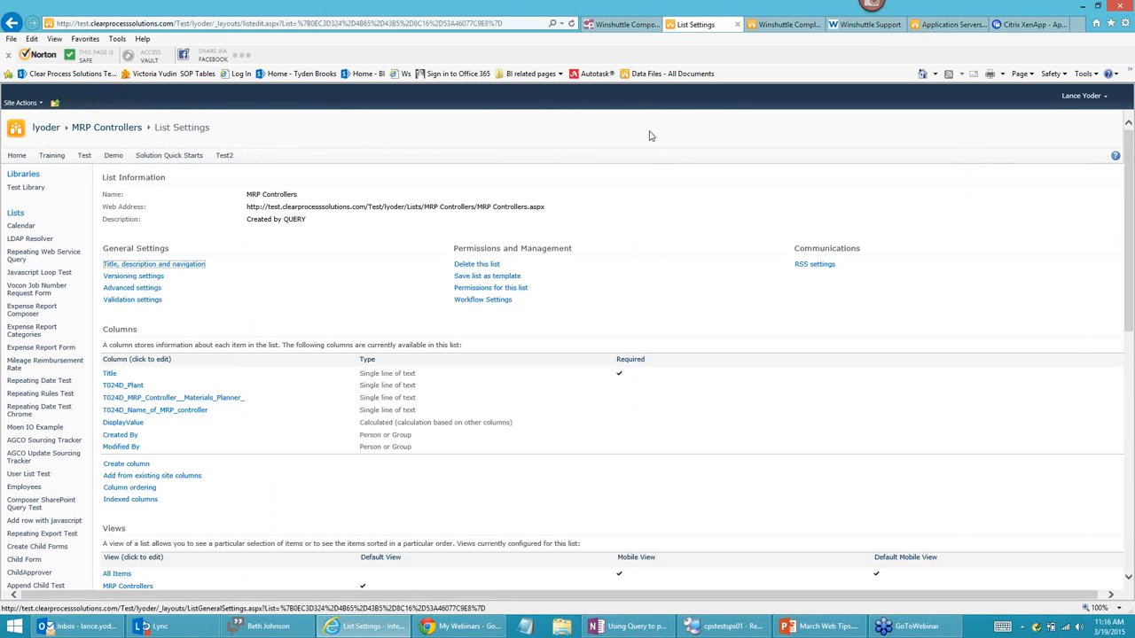
pyautogui.click(126, 422)
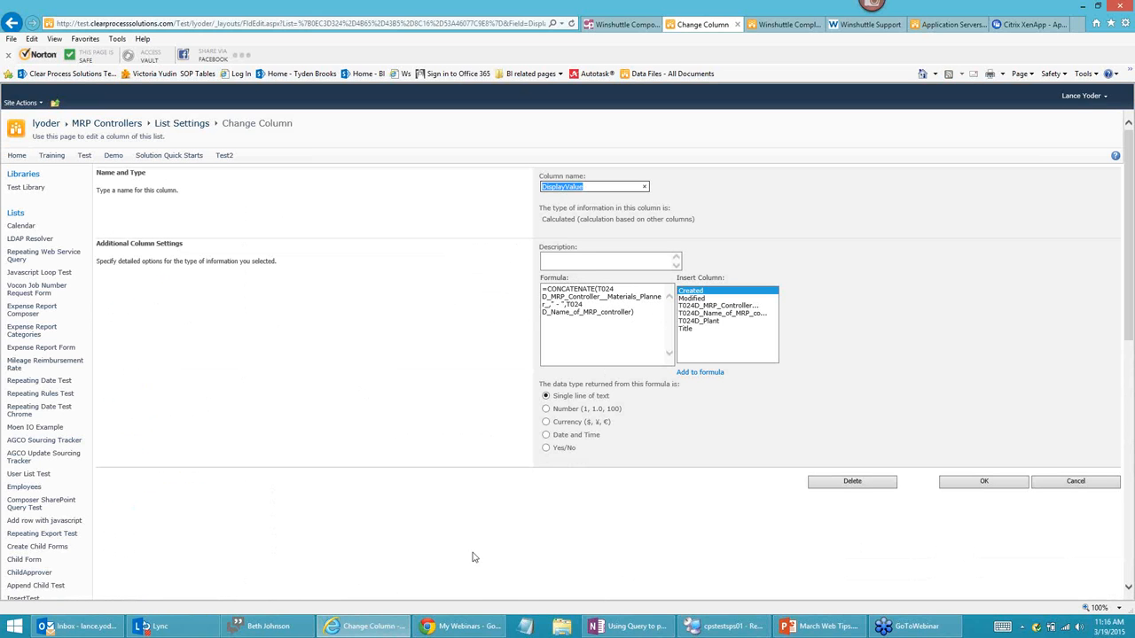
pyautogui.click(624, 630)
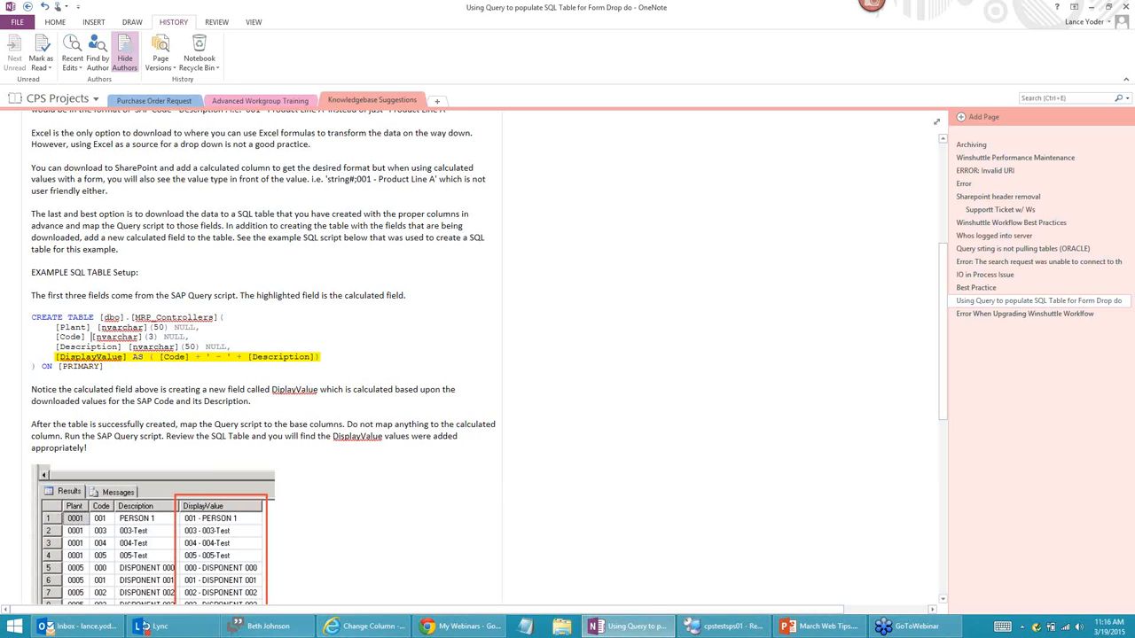
pyautogui.click(343, 627)
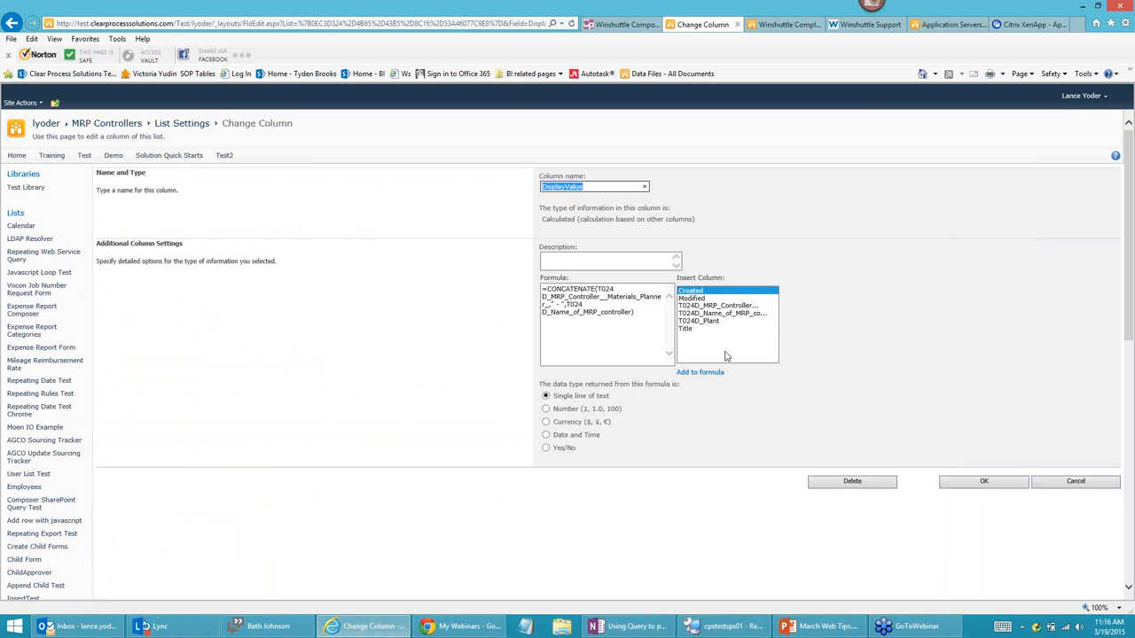
pyautogui.click(1082, 484)
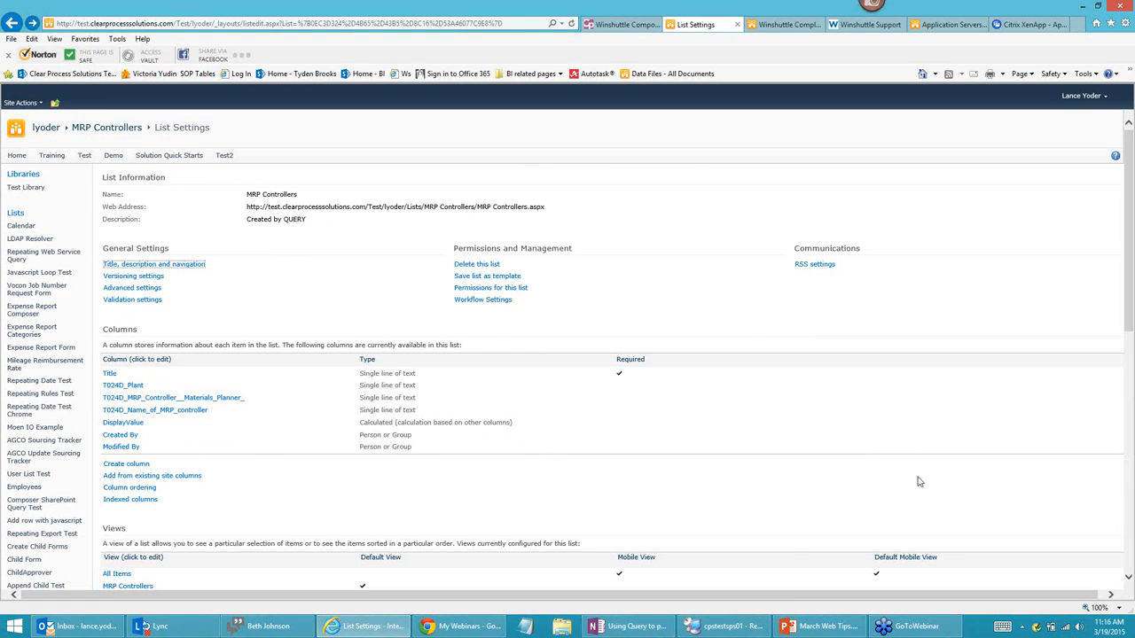
# - Switch to the cpstestsps01 remote desktop, minimize SQL Server Management Studio, and open the SharePoint Test.qsq script in Winshuttle QUERY
pyautogui.click(741, 628)
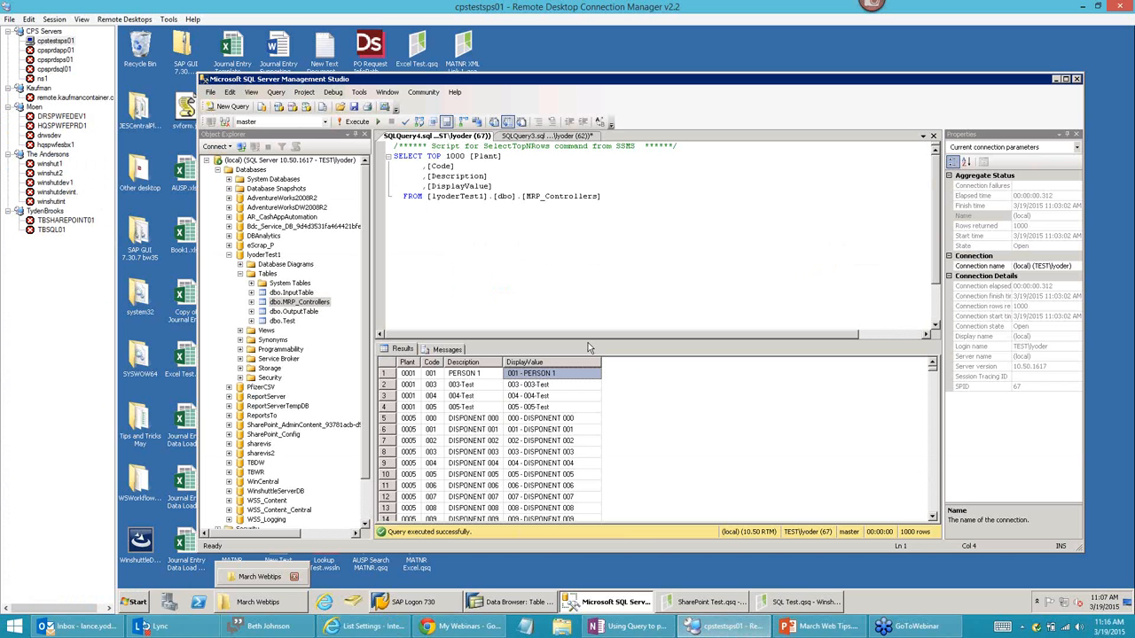
pyautogui.click(1054, 80)
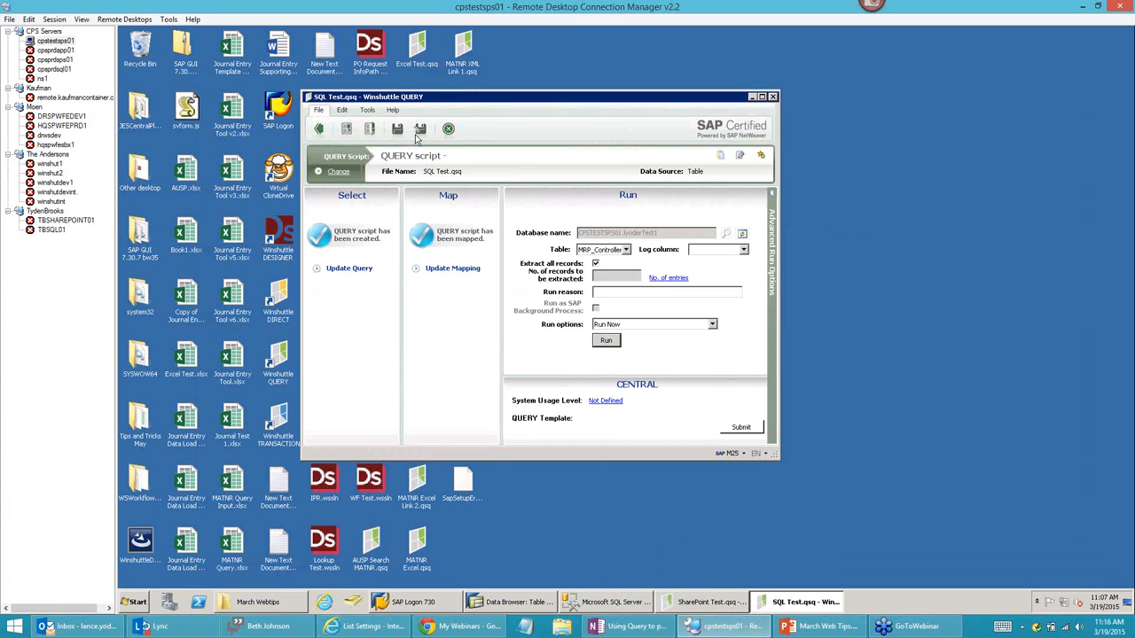
pyautogui.click(370, 129)
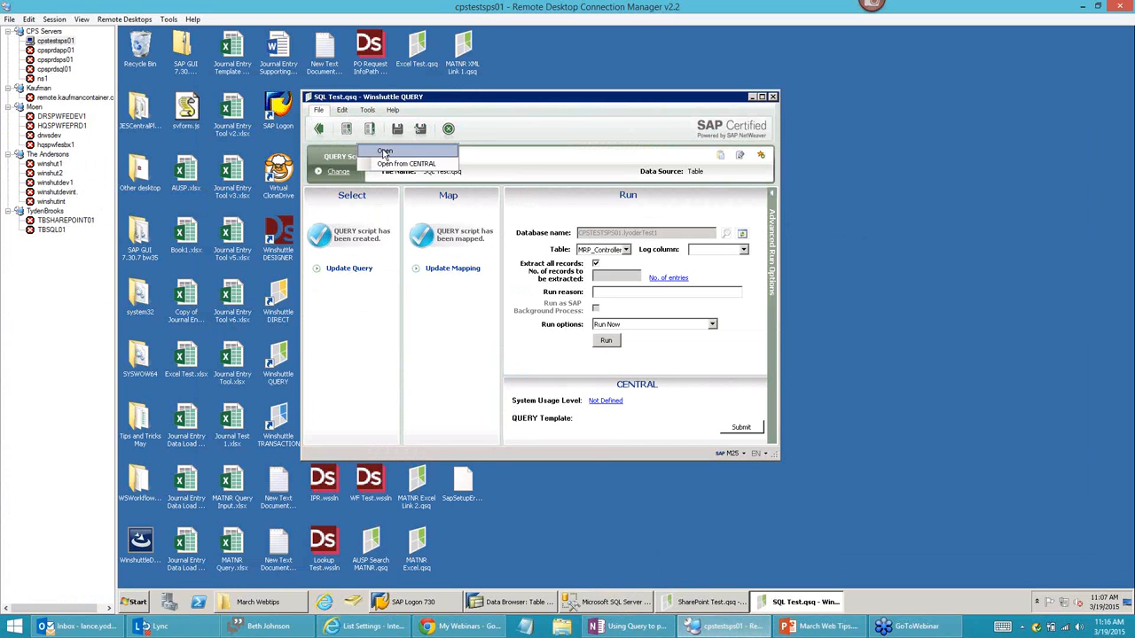
pyautogui.click(384, 152)
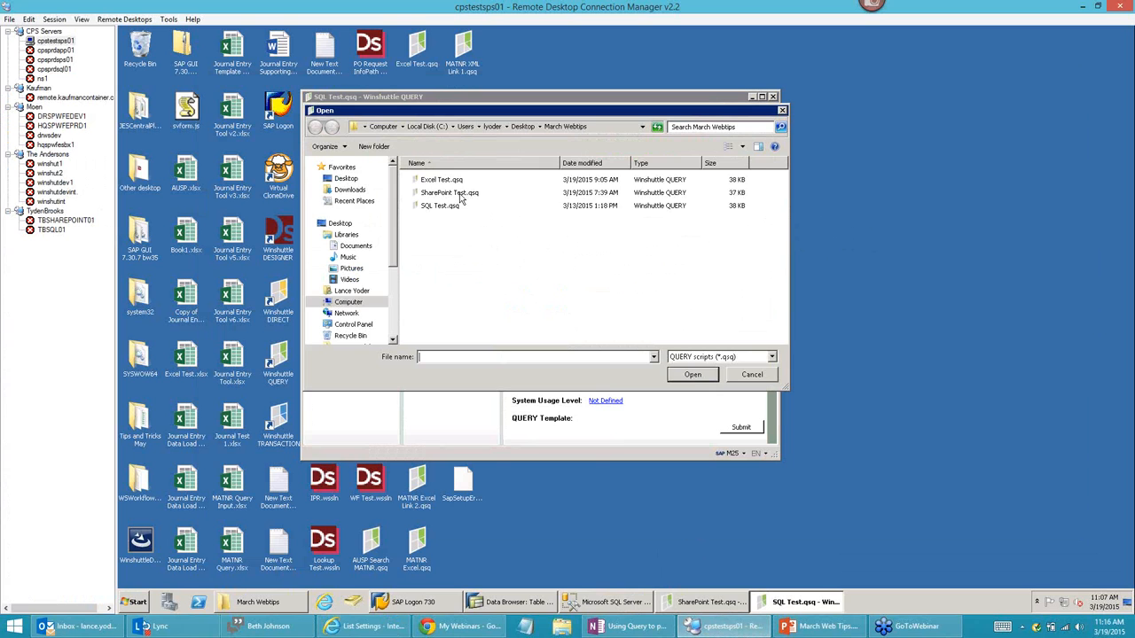
pyautogui.click(460, 197)
pyautogui.click(688, 374)
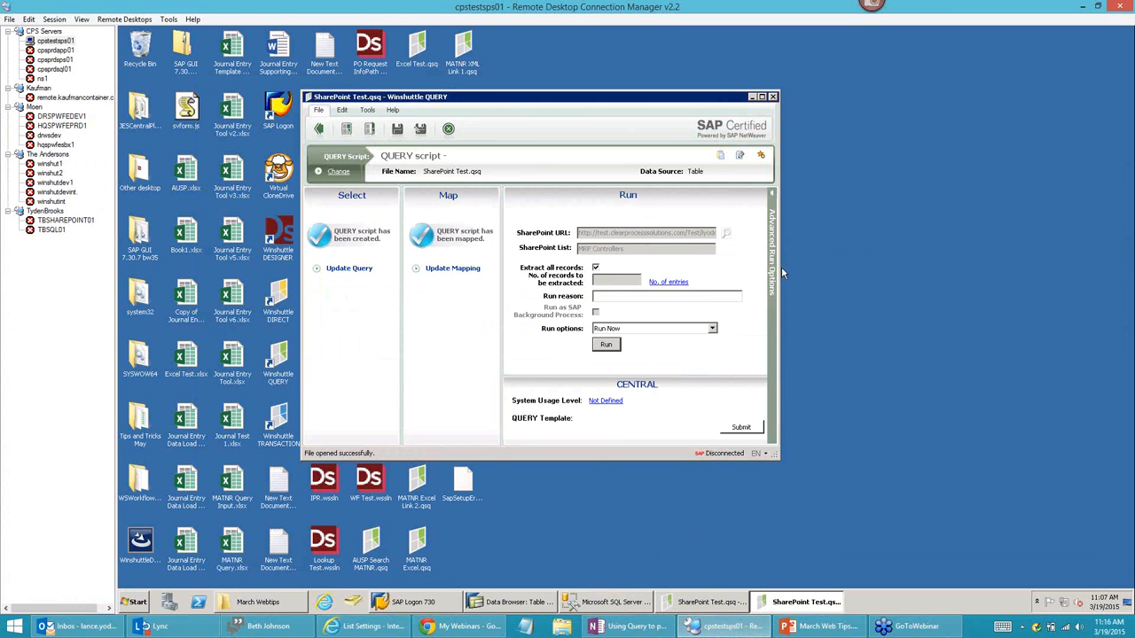
# - Review the SharePoint script's field mapping and advanced run options, and limit the extraction to 100 records instead of all records
pyautogui.click(463, 269)
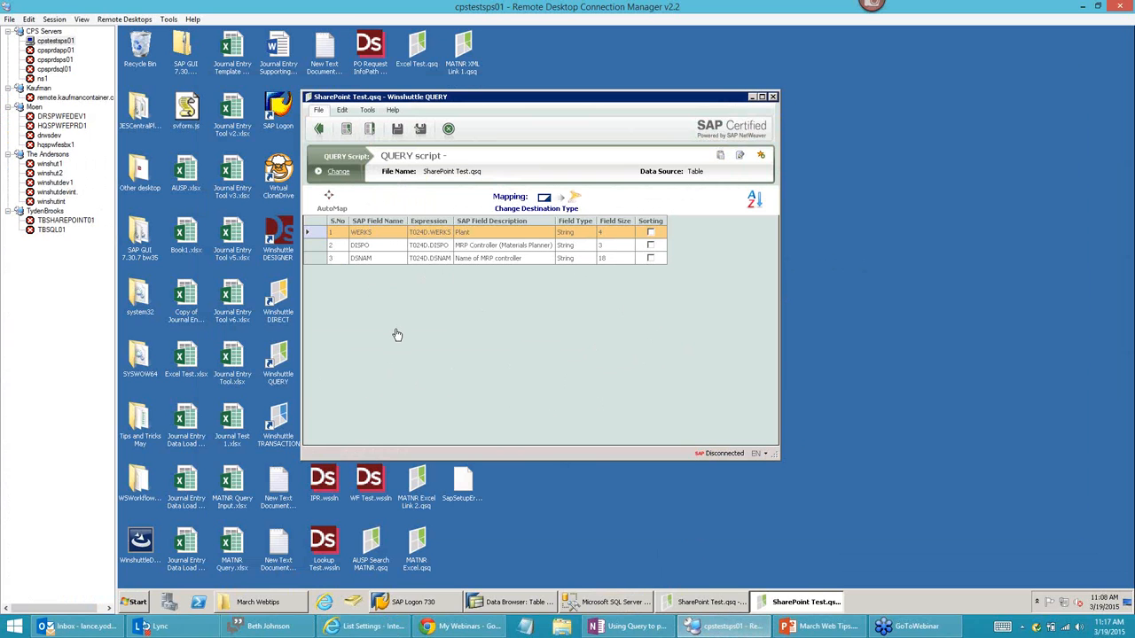
pyautogui.click(320, 130)
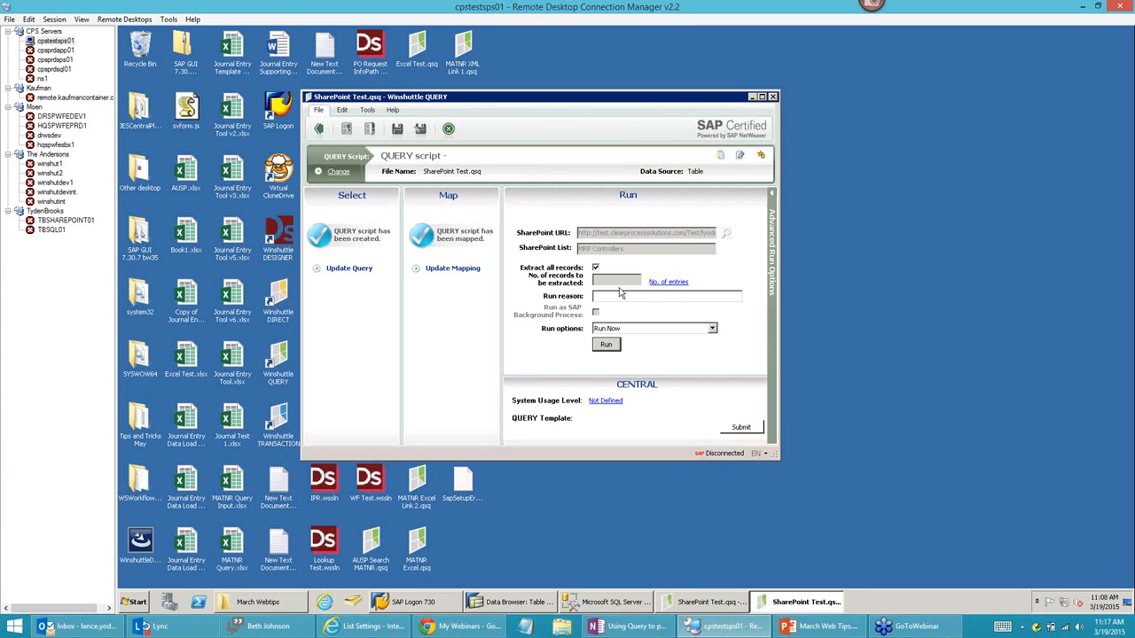
pyautogui.click(594, 267)
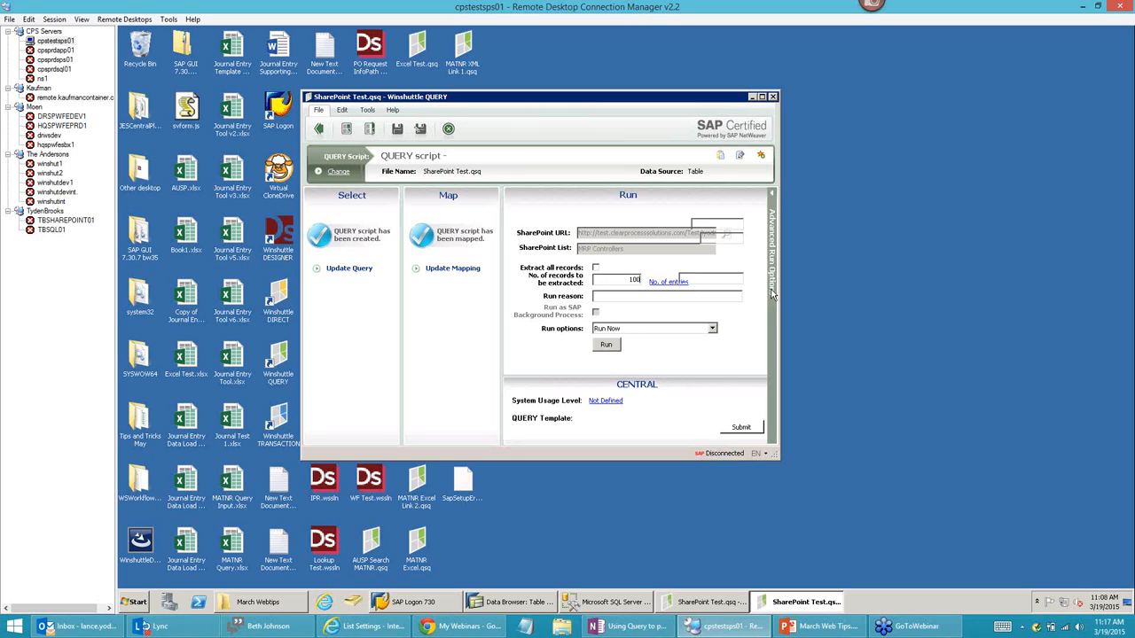
pyautogui.moveTo(771, 294)
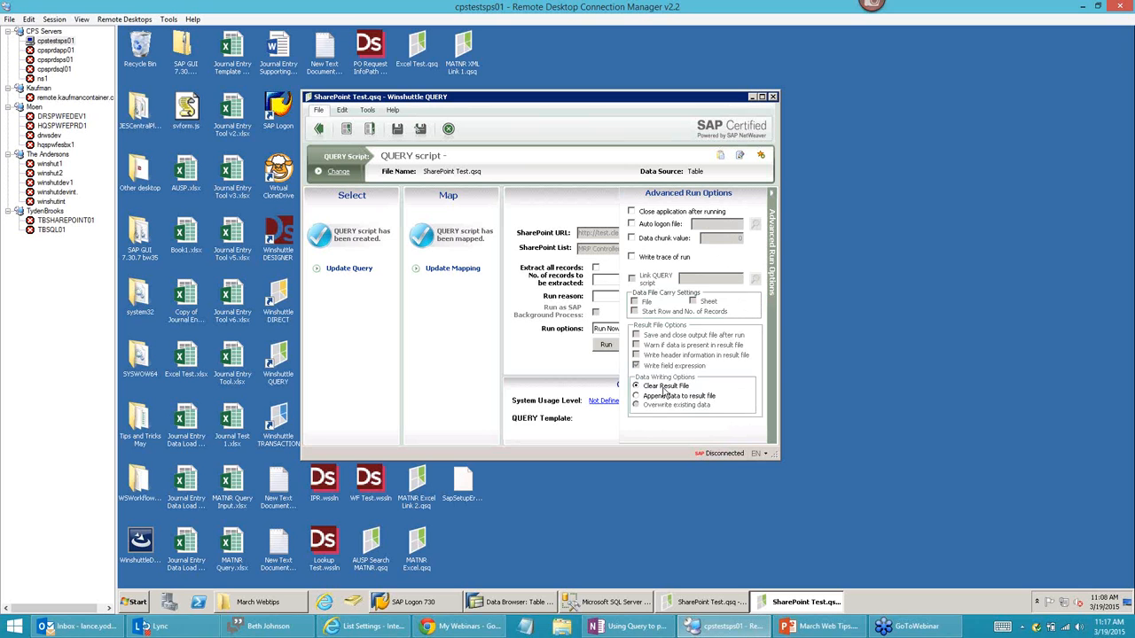
pyautogui.click(772, 304)
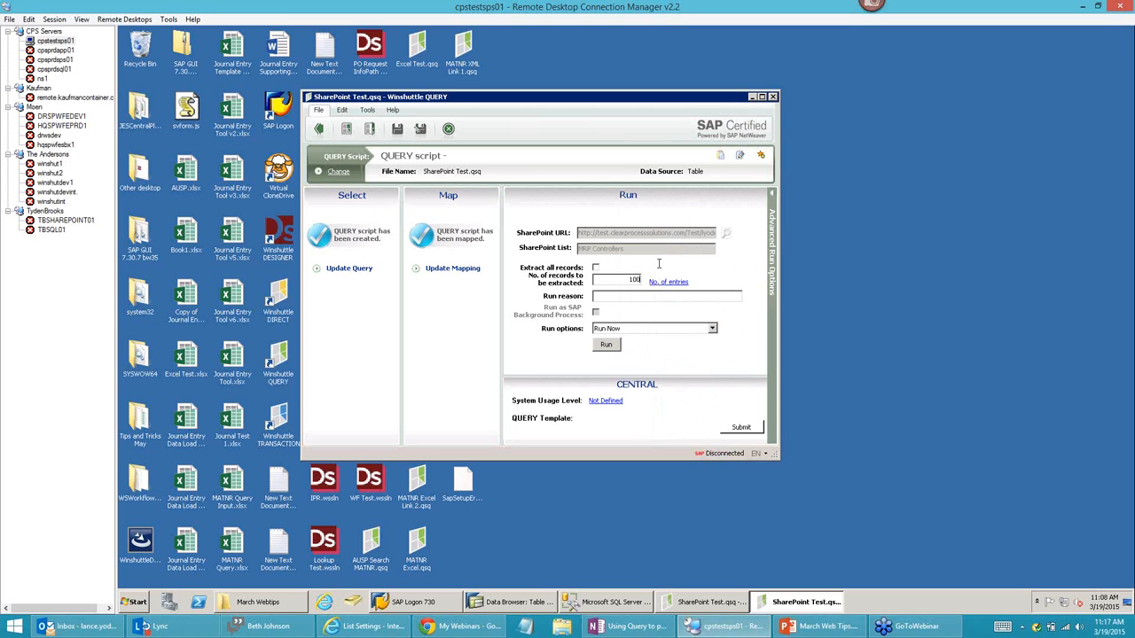
# - Reopen the MRP Controllers list in Internet Explorer and return to the QUERY script on the remote desktop
pyautogui.click(607, 346)
pyautogui.click(371, 627)
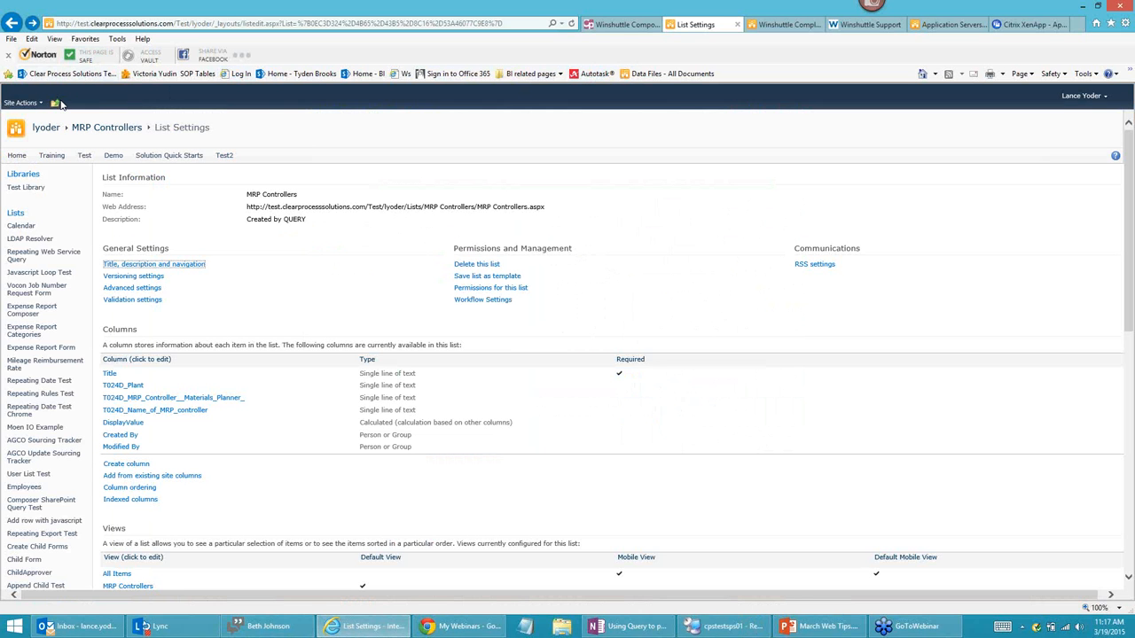
pyautogui.click(82, 130)
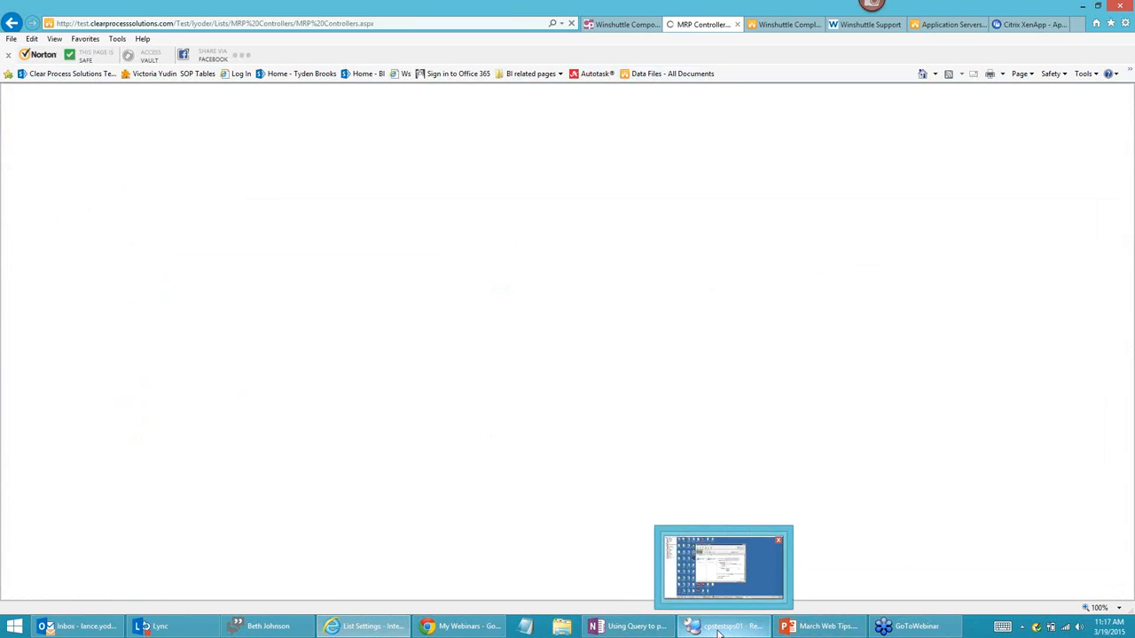
pyautogui.click(719, 626)
# - Run the SharePoint Test script, entering the SharePoint site password and logging on to the SAP system M25-800 (Non Production)
pyautogui.click(604, 345)
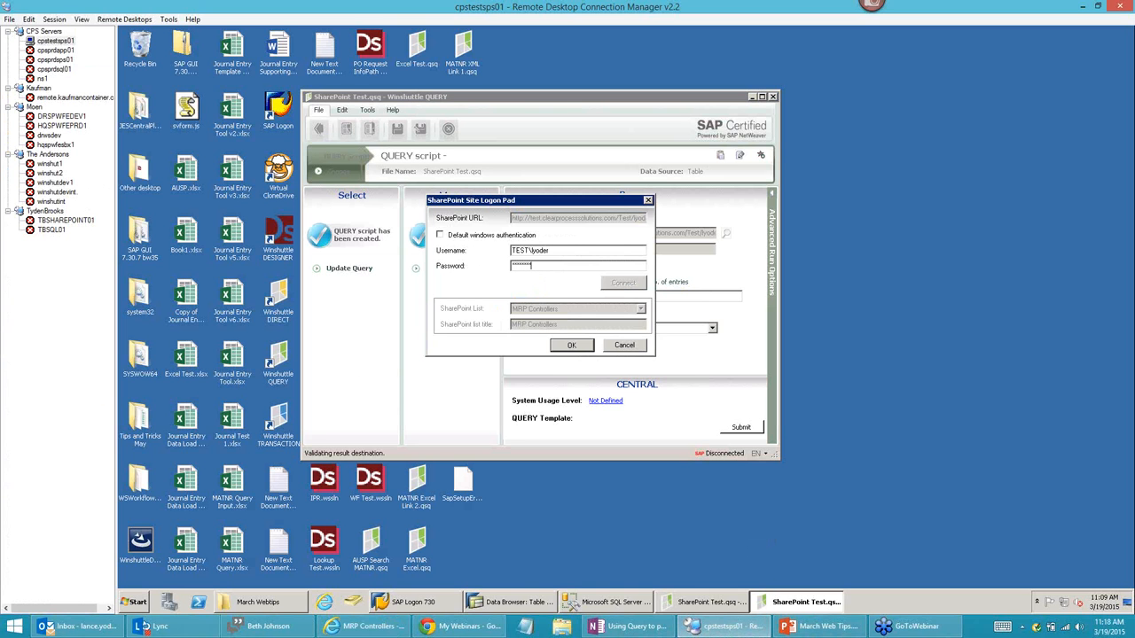
pyautogui.click(582, 346)
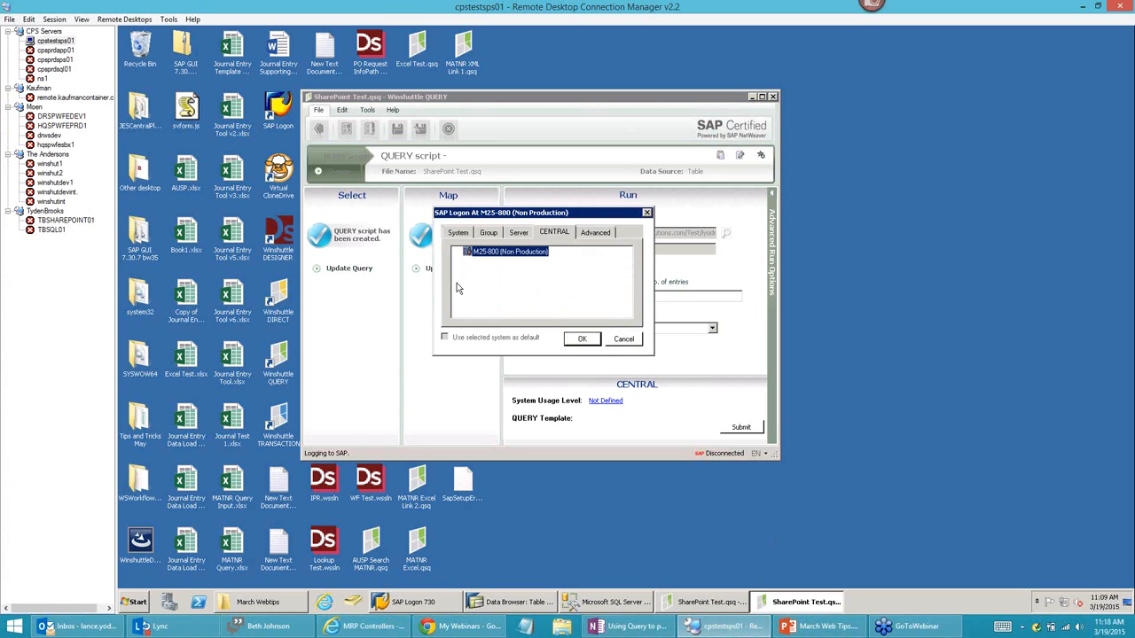
pyautogui.click(583, 340)
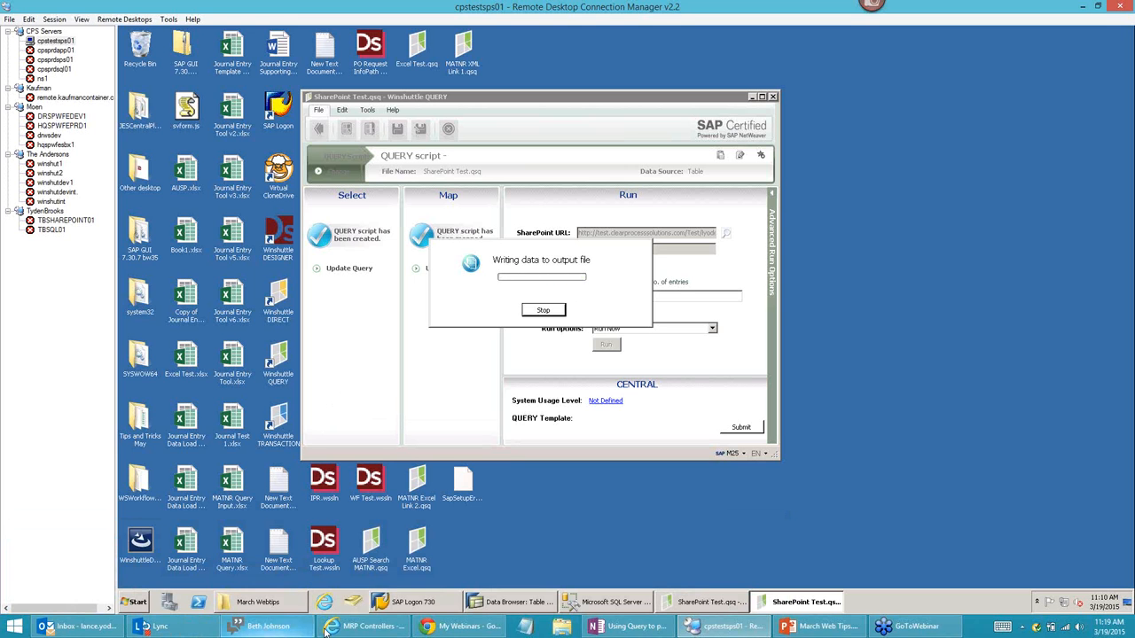
# - Switch to Internet Explorer, check the MRP Controllers item count in the overview of all lists, and refresh the page
pyautogui.click(359, 630)
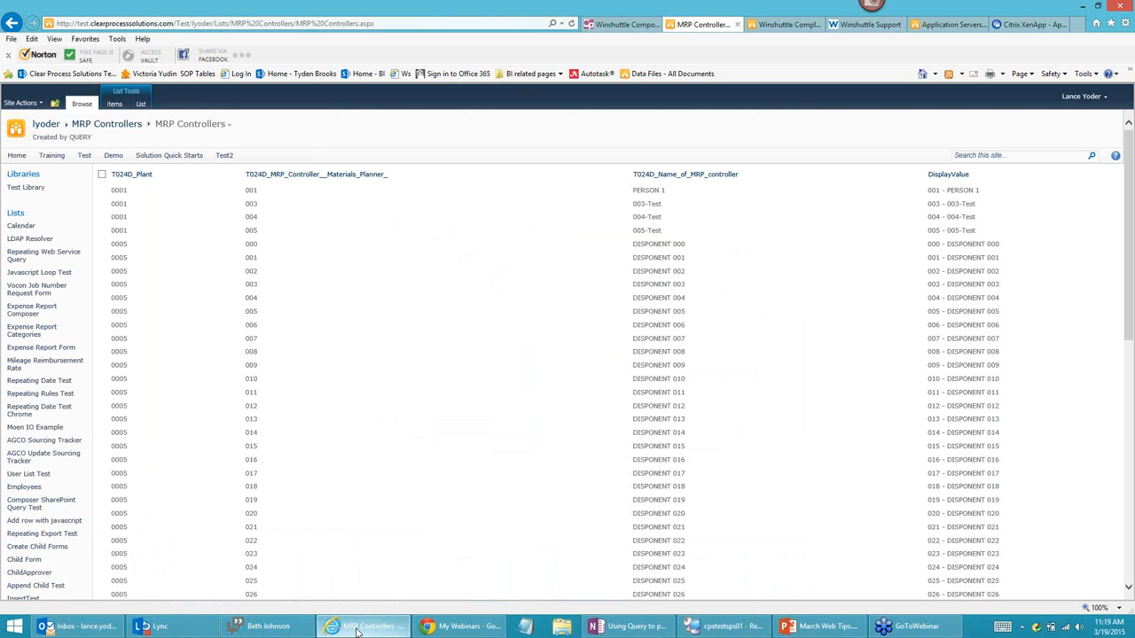
pyautogui.click(16, 215)
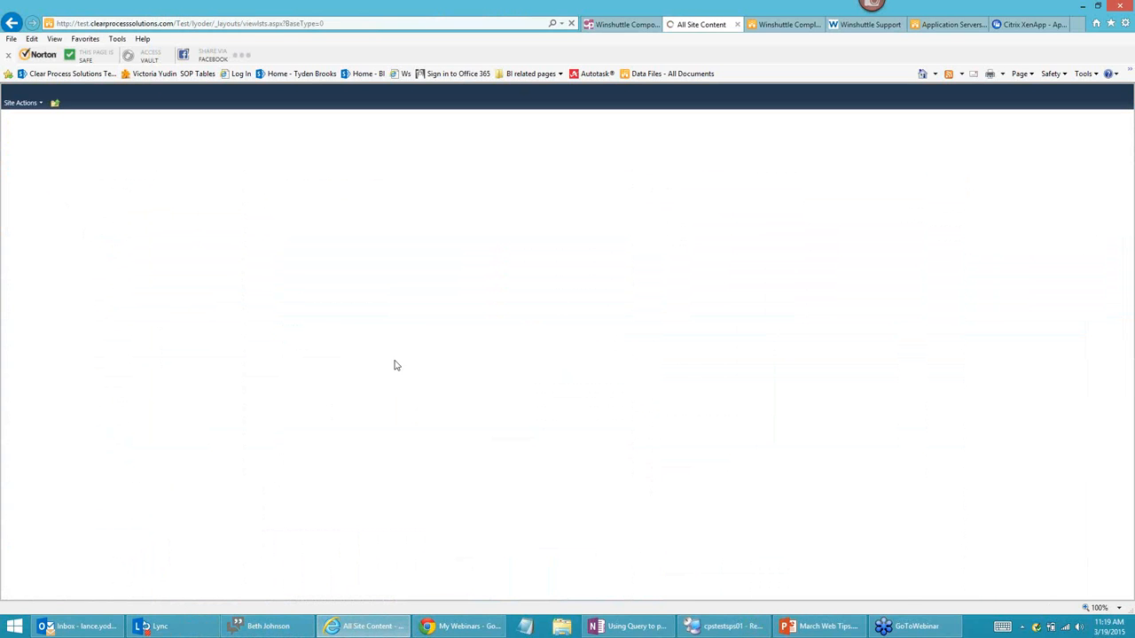
pyautogui.scroll(-3, 213, 474)
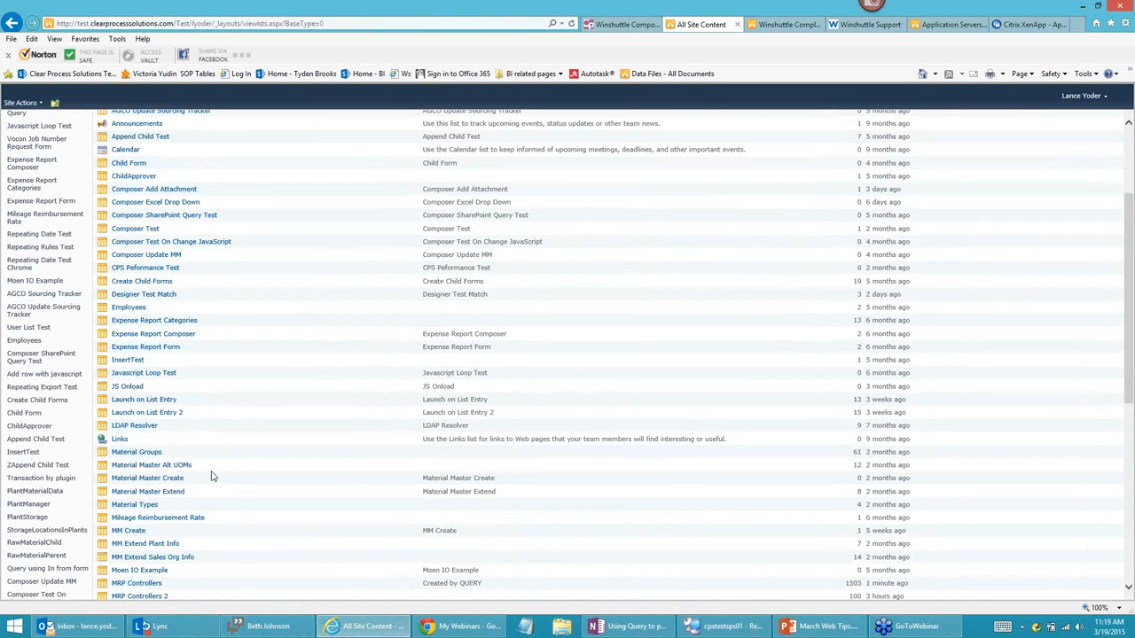
pyautogui.scroll(-1, 164, 485)
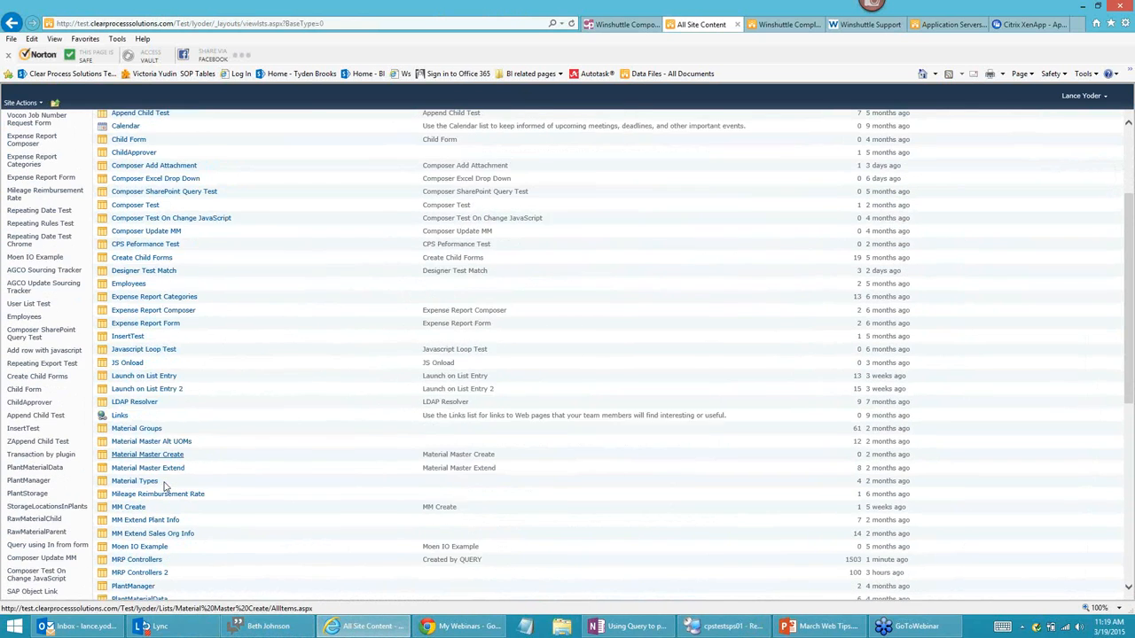
pyautogui.scroll(-2, 164, 485)
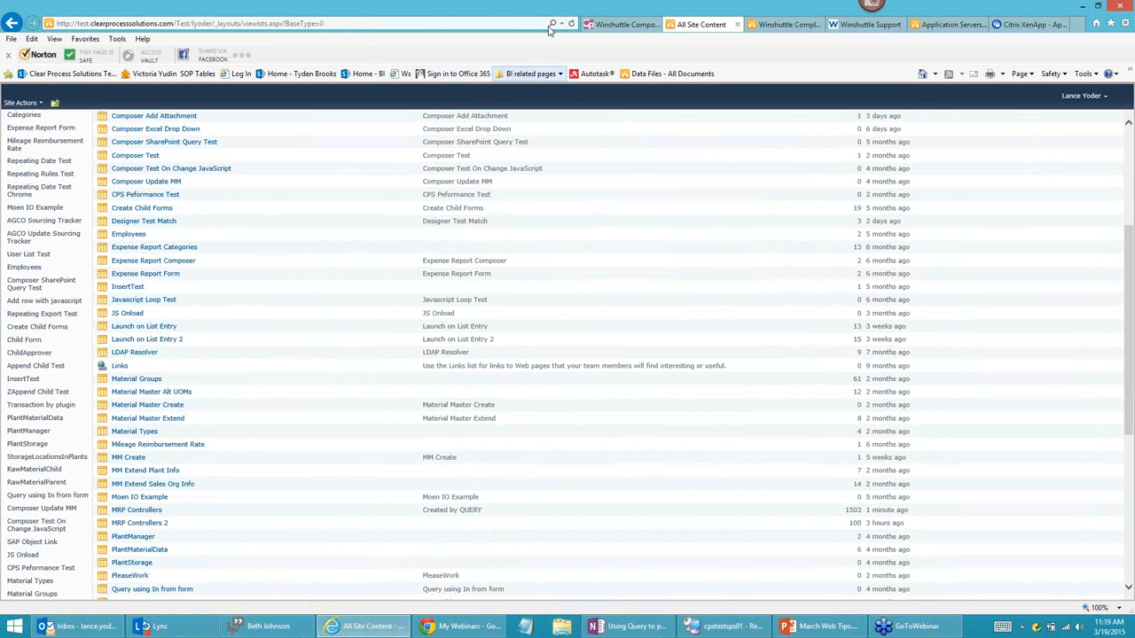
pyautogui.press('F5')
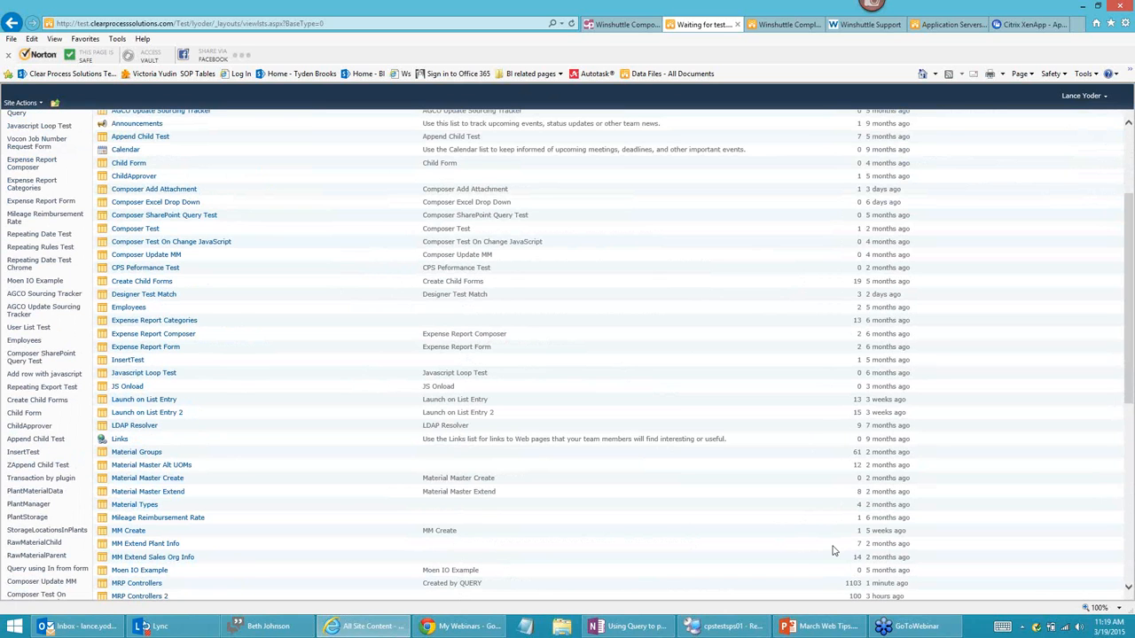
# - In the Winshuttle form, set TextBox_6 to 0001 and view the choices of the SharePoint Drop Down field
pyautogui.click(781, 24)
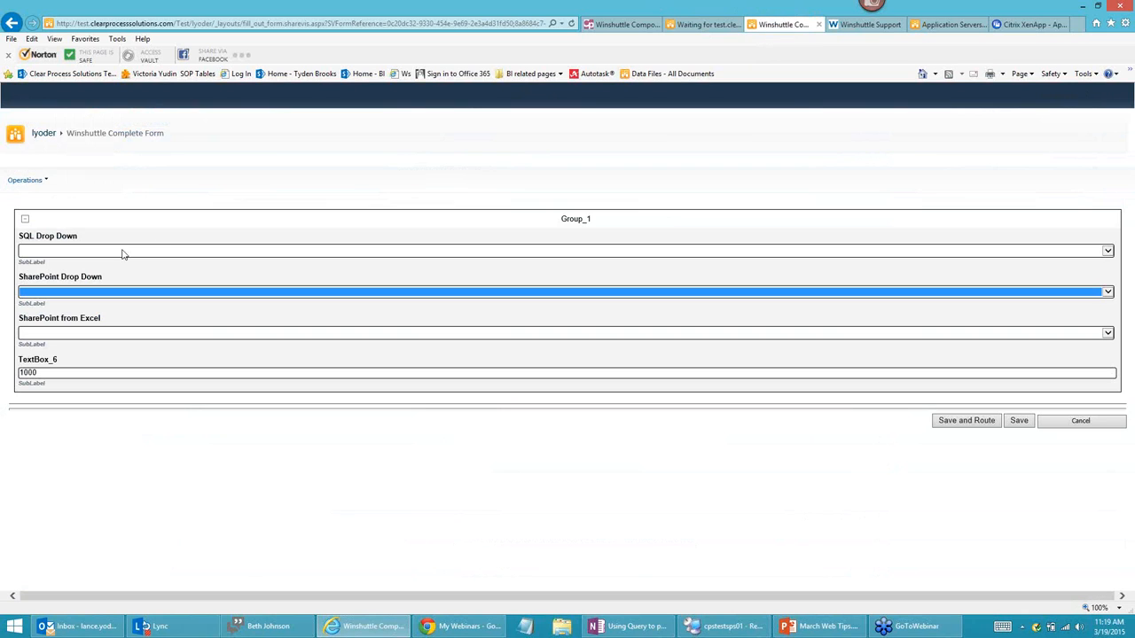
pyautogui.doubleClick(48, 373)
pyautogui.press('BackSpace')
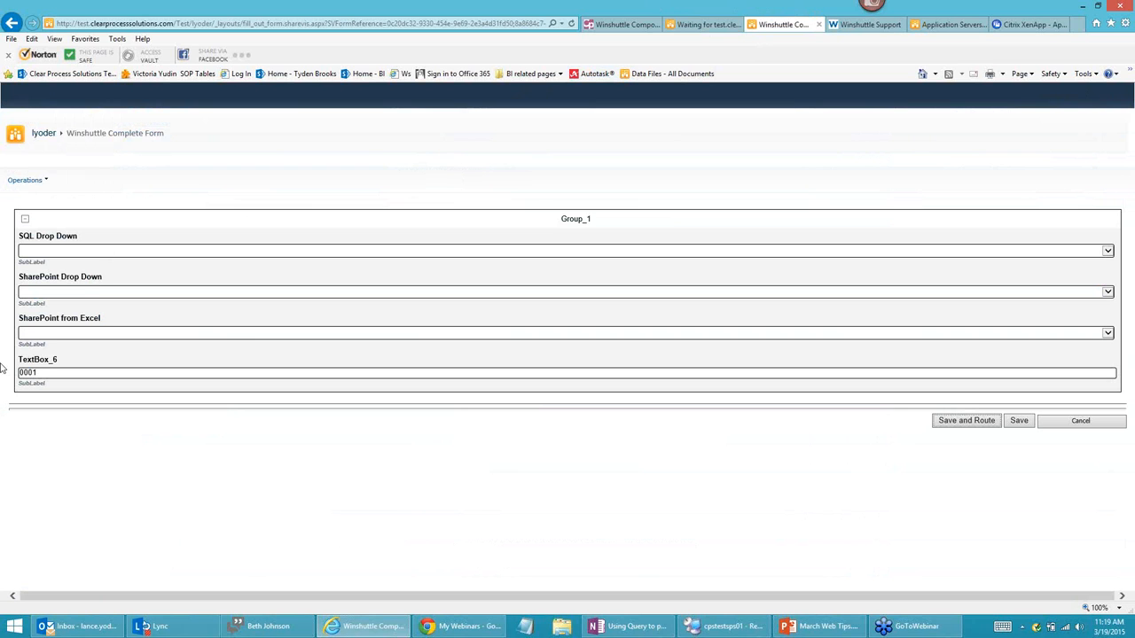
pyautogui.click(104, 296)
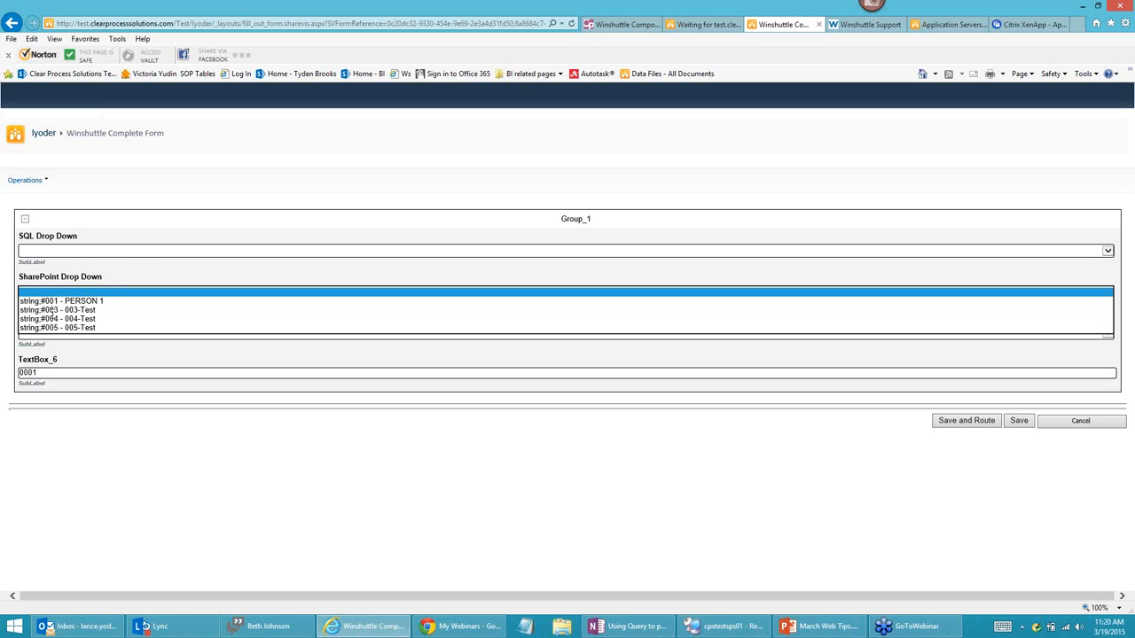
pyautogui.click(103, 280)
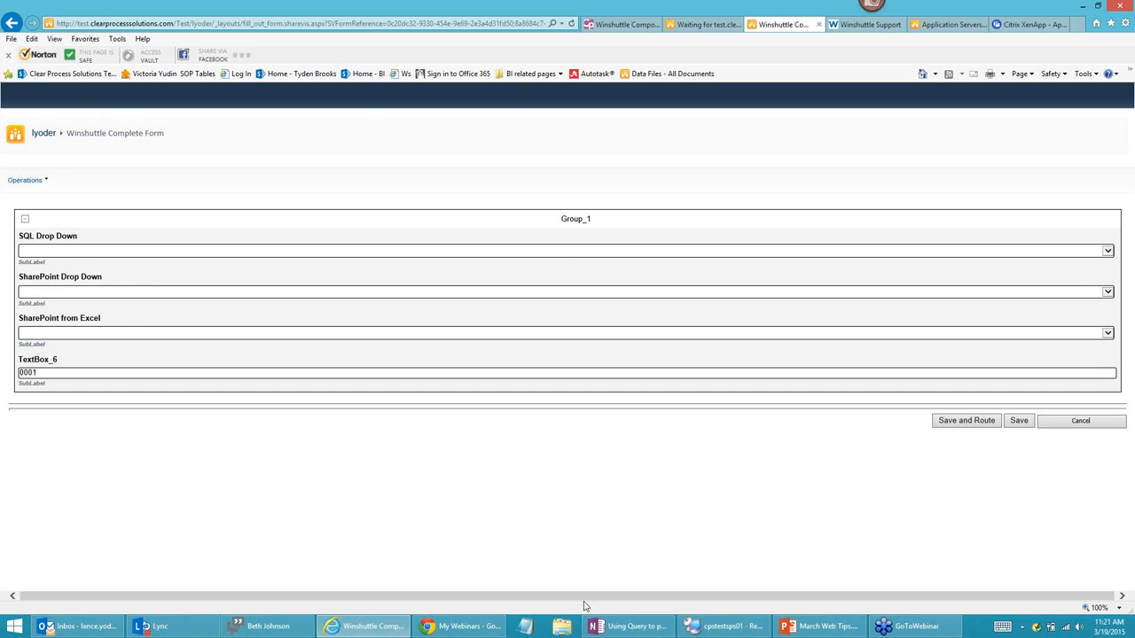
# - Return to the remote desktop, dismiss the download message, and widen and reposition the QUERY script window
pyautogui.click(725, 626)
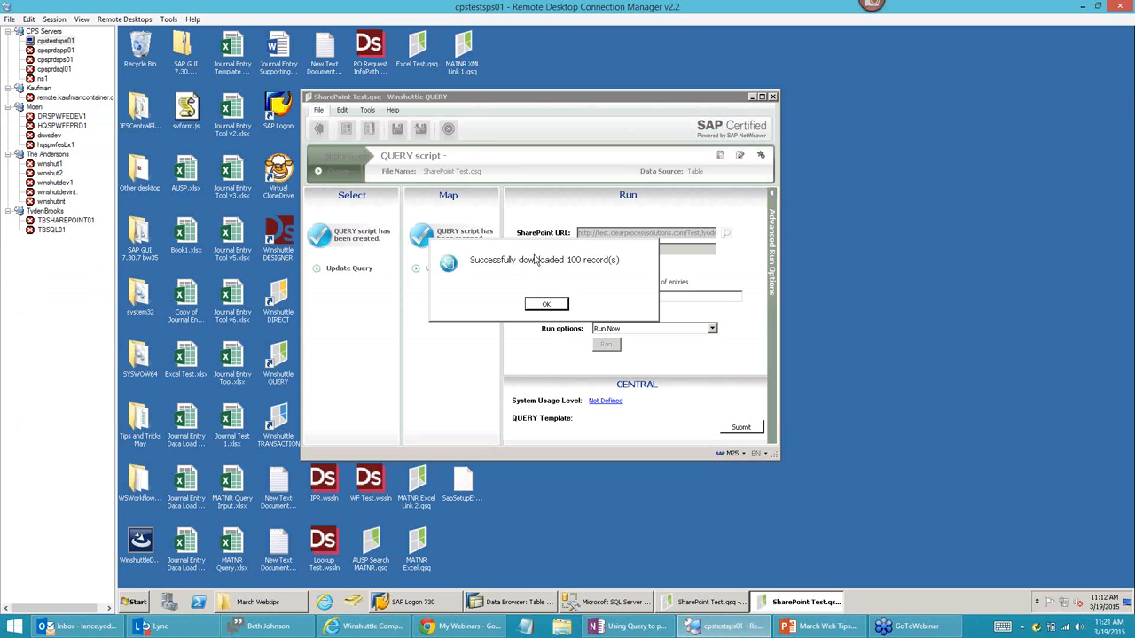
pyautogui.click(545, 306)
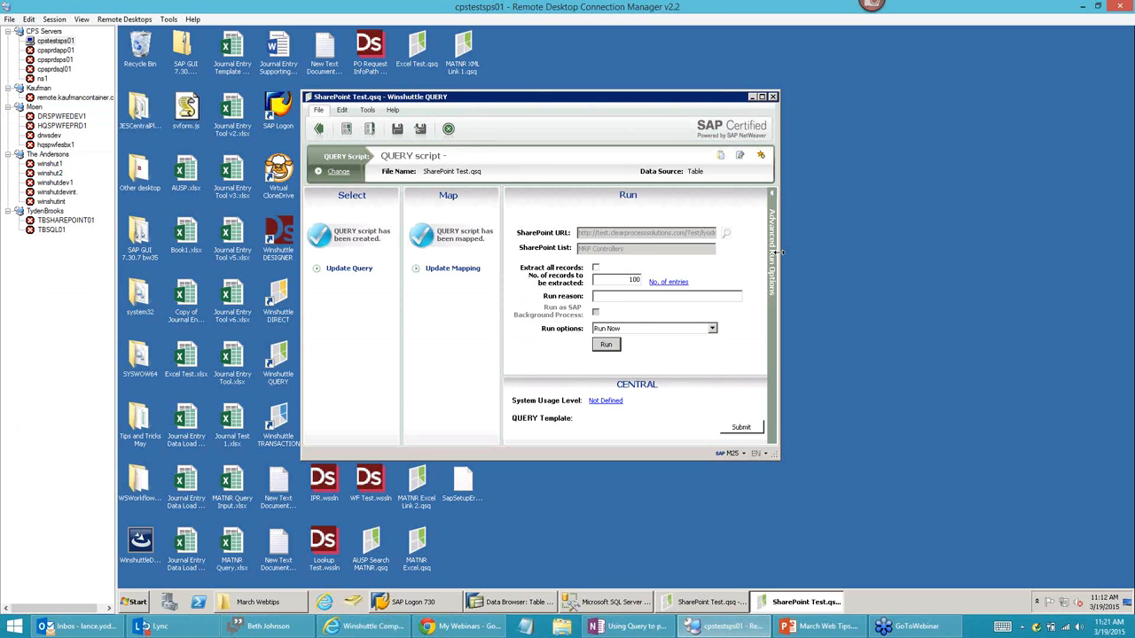
pyautogui.moveTo(778, 252); pyautogui.dragTo(806, 252)
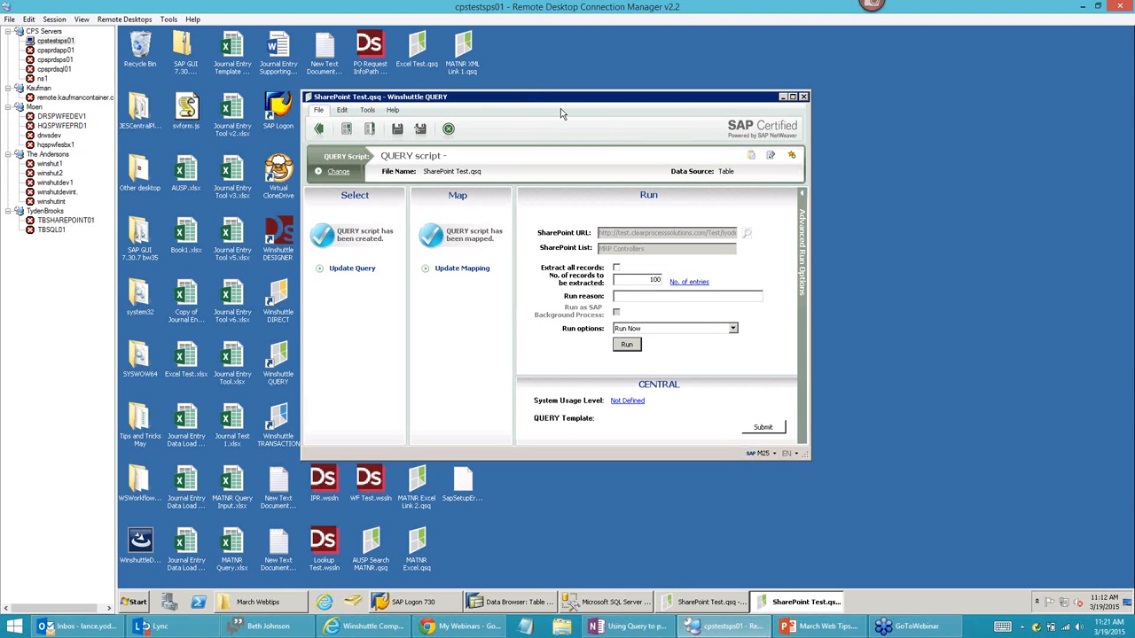
pyautogui.moveTo(560, 108); pyautogui.dragTo(672, 129)
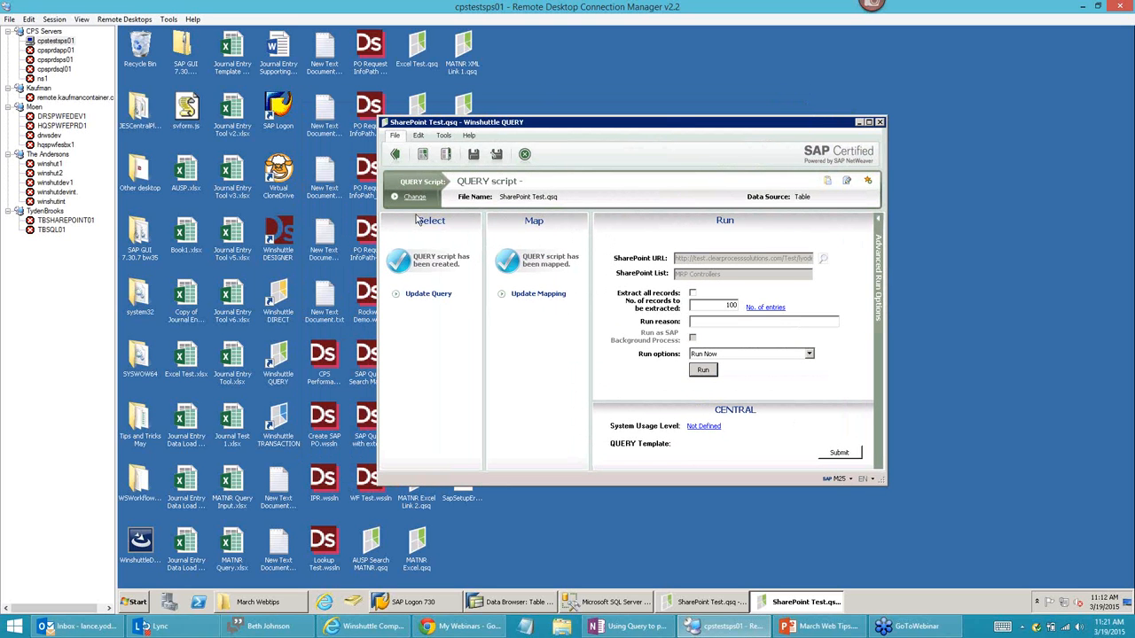
# - Open the Excel Test.qsq script from the March Webtips folder without saving changes to the SharePoint Test script
pyautogui.click(446, 156)
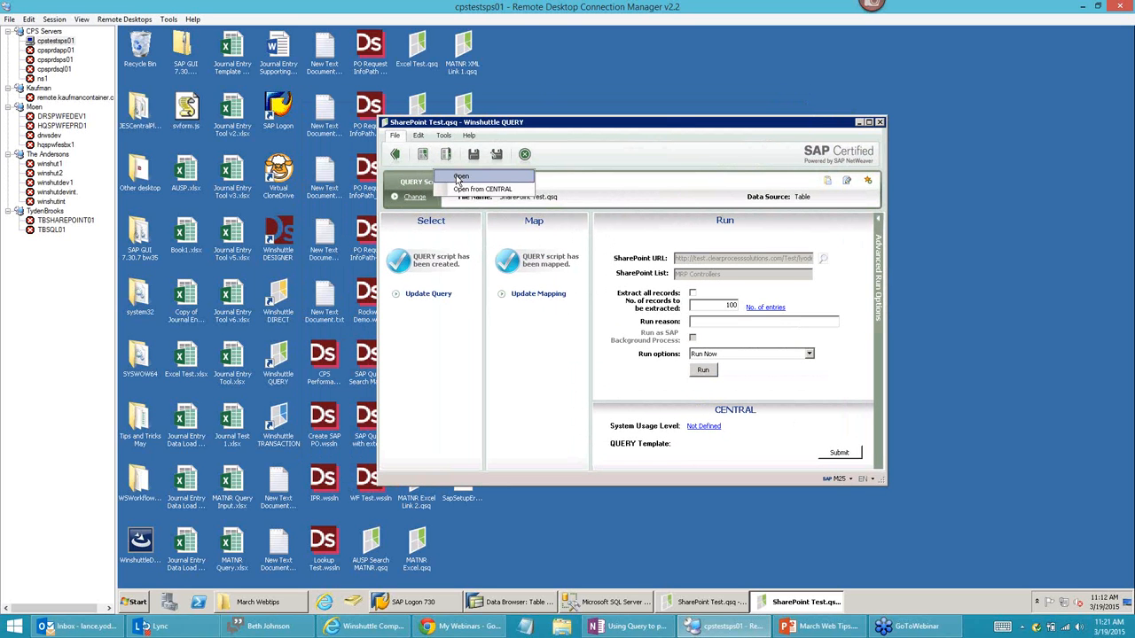
pyautogui.click(458, 178)
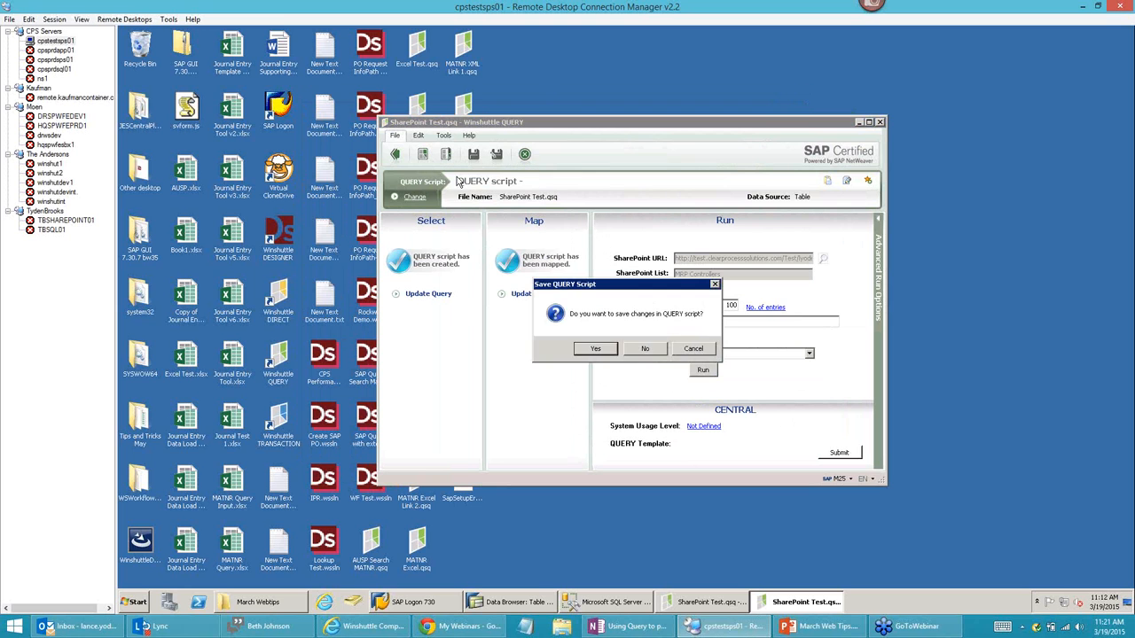
pyautogui.click(633, 350)
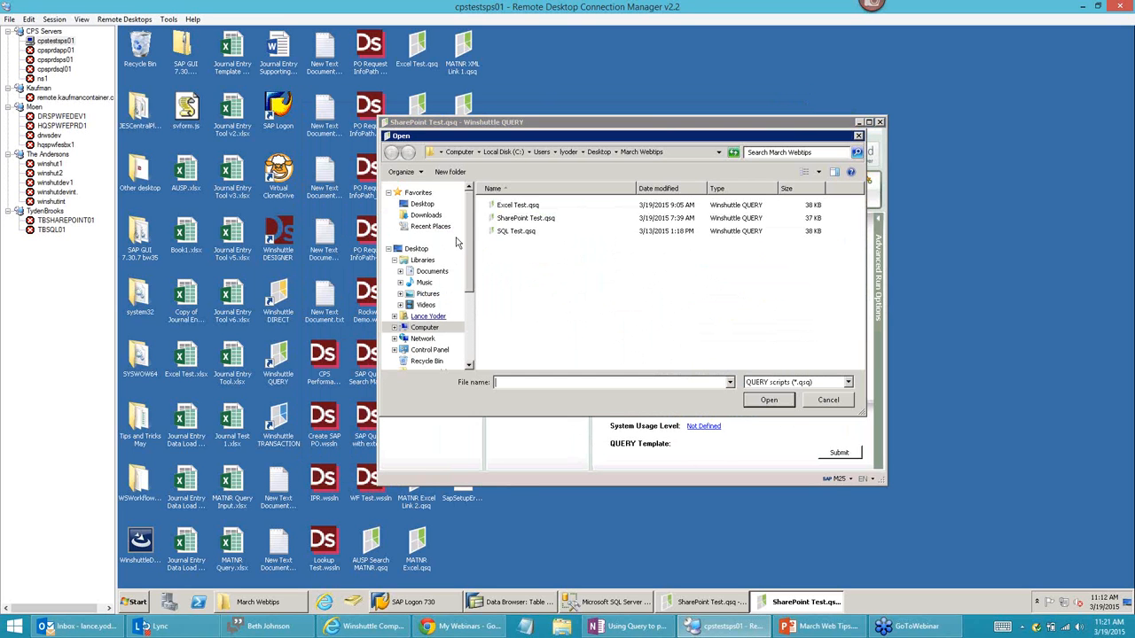
pyautogui.click(512, 207)
pyautogui.click(767, 400)
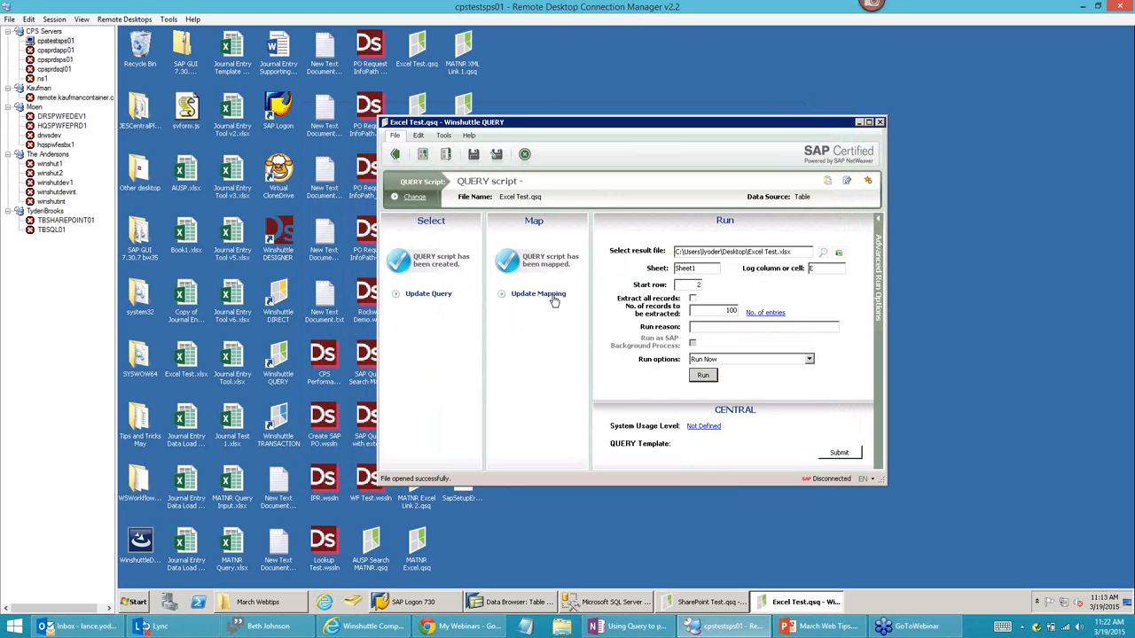
# - Open the Excel Test script's mapping and enlarge the window to examine the Excel Expression and Expression Evaluation cell columns
pyautogui.click(552, 296)
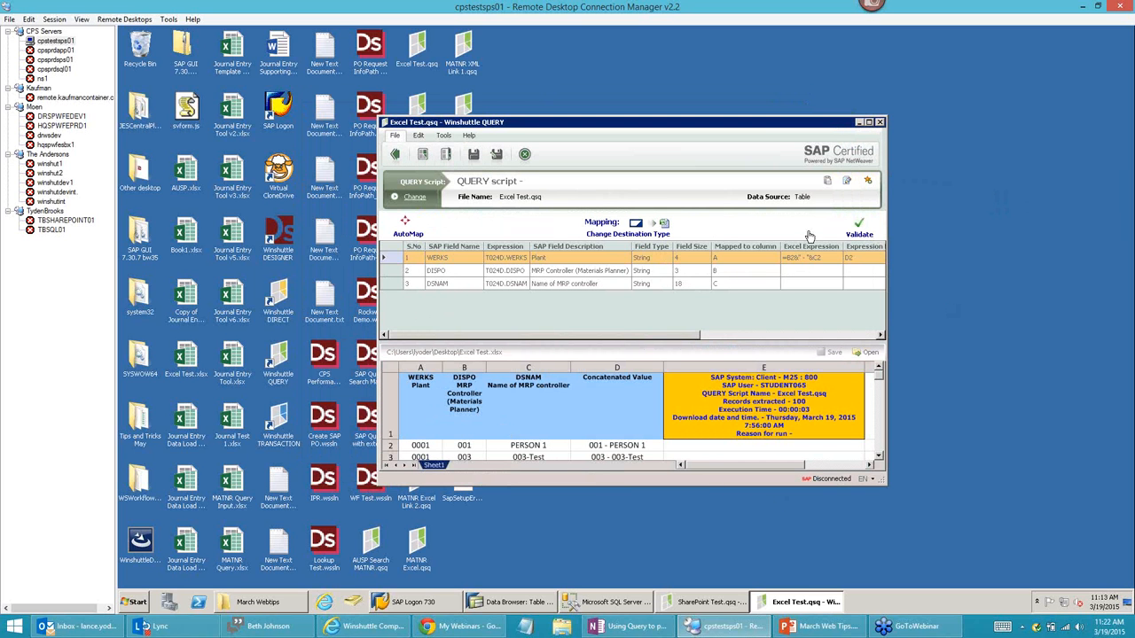
pyautogui.moveTo(886, 146); pyautogui.dragTo(1047, 155)
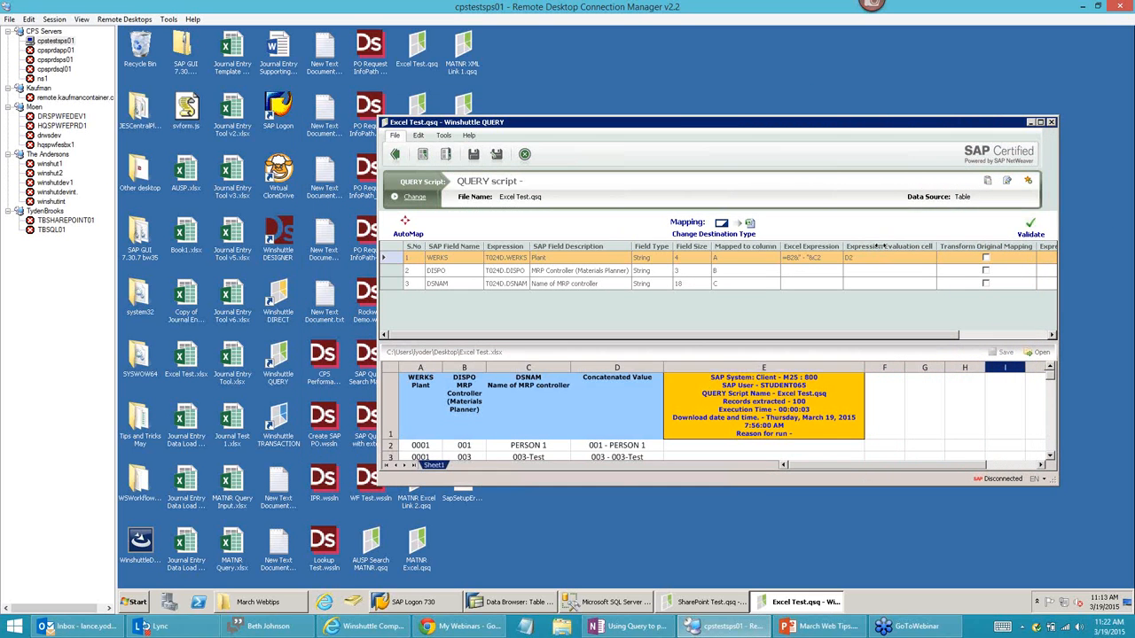
pyautogui.moveTo(822, 125); pyautogui.dragTo(743, 124)
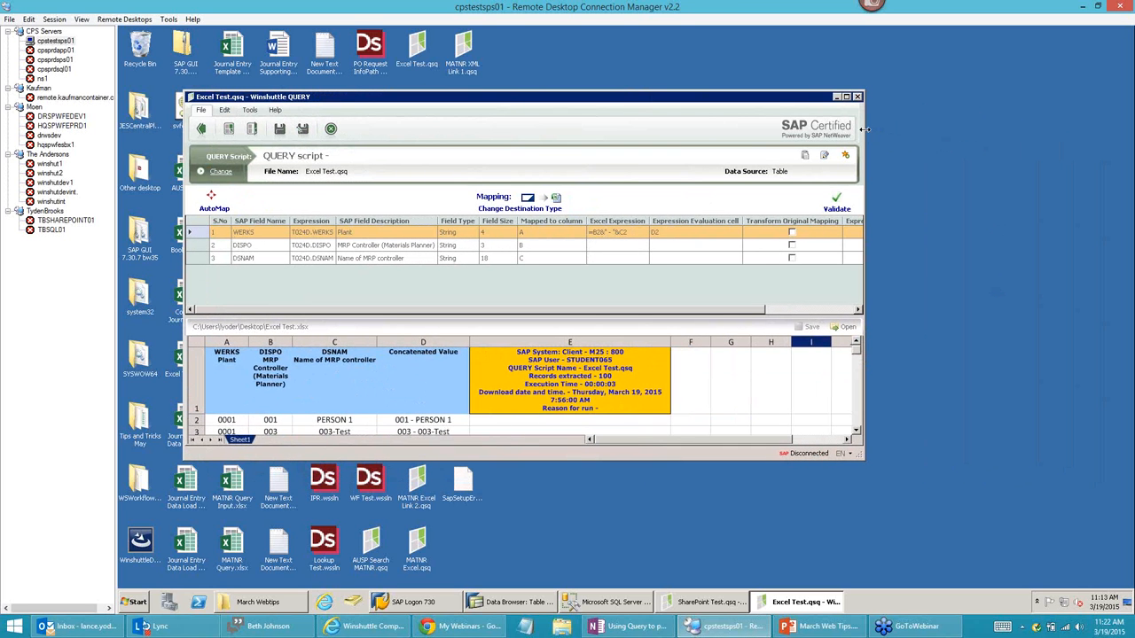
pyautogui.moveTo(865, 130); pyautogui.dragTo(944, 130)
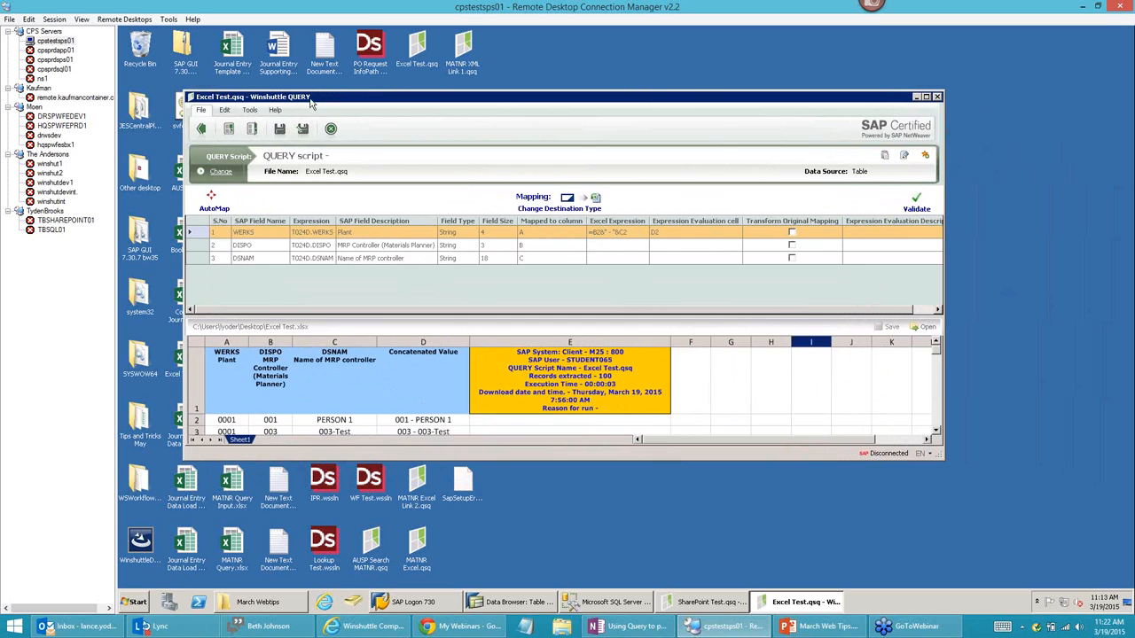
pyautogui.moveTo(310, 99); pyautogui.dragTo(485, 113)
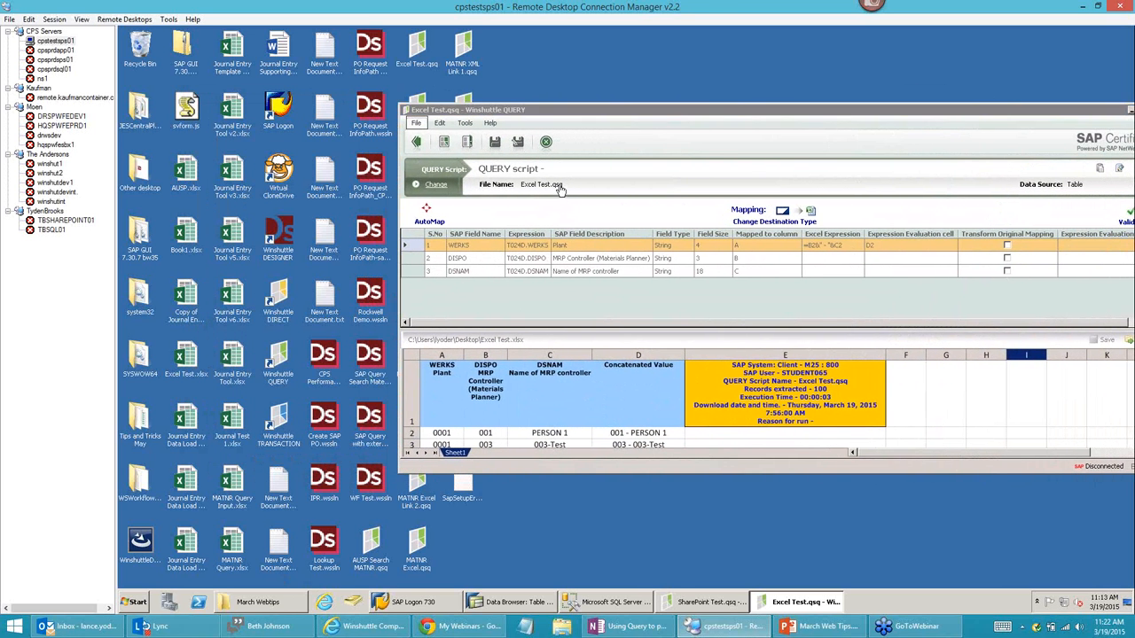
# - Open Excel Test.xlsx from the March Webtips folder and clear the Concatenated Value column D
pyautogui.click(262, 601)
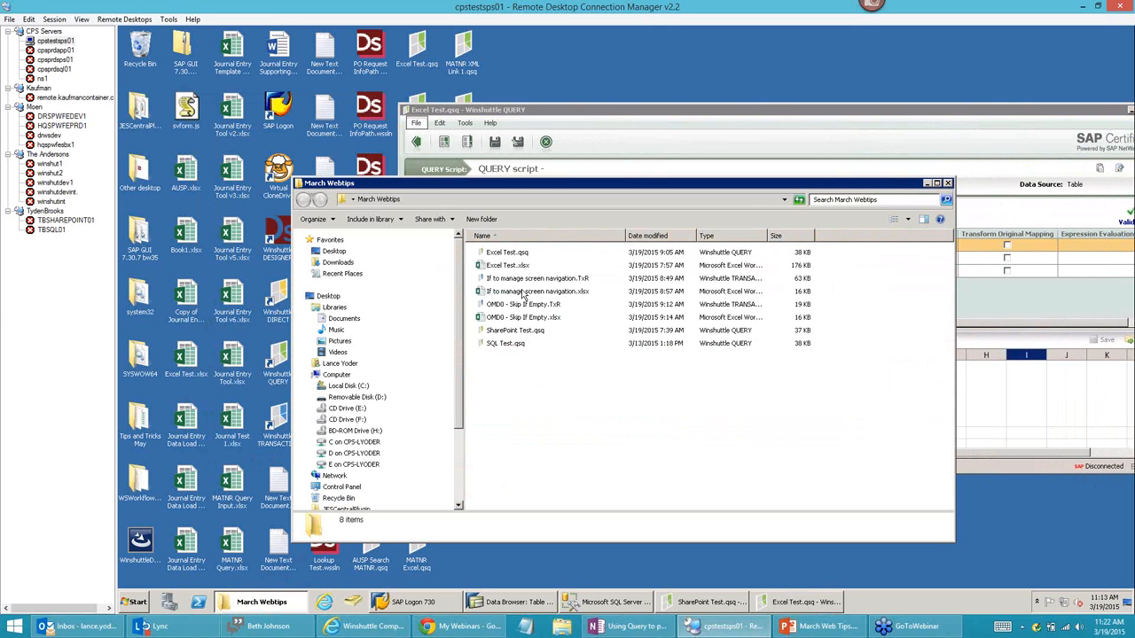
pyautogui.doubleClick(508, 268)
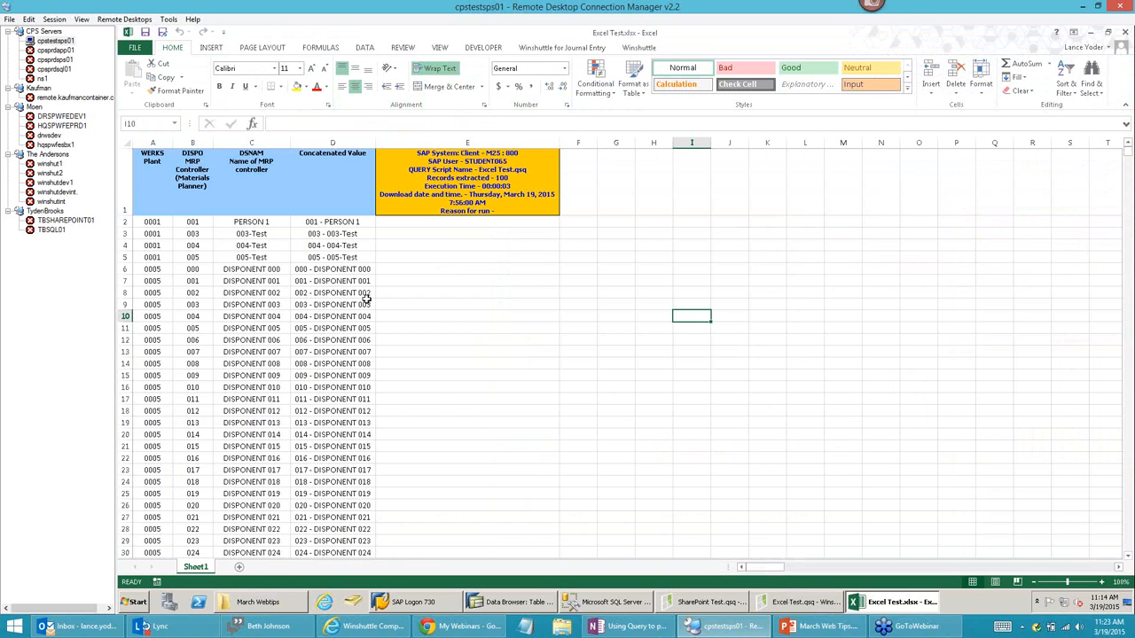
pyautogui.click(324, 144)
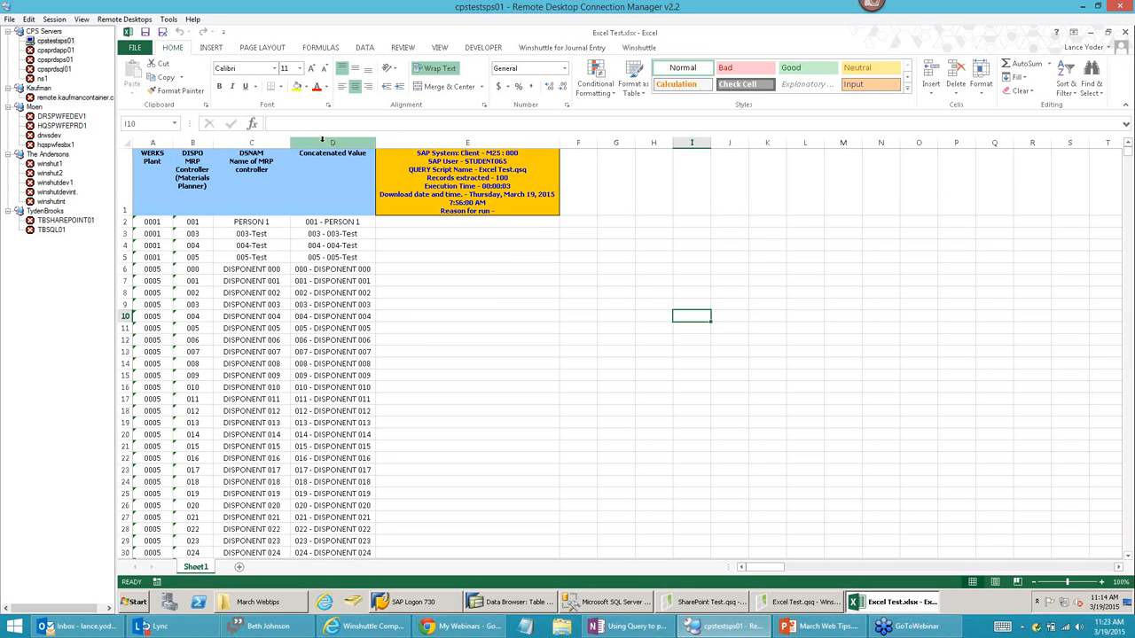
pyautogui.press('Delete')
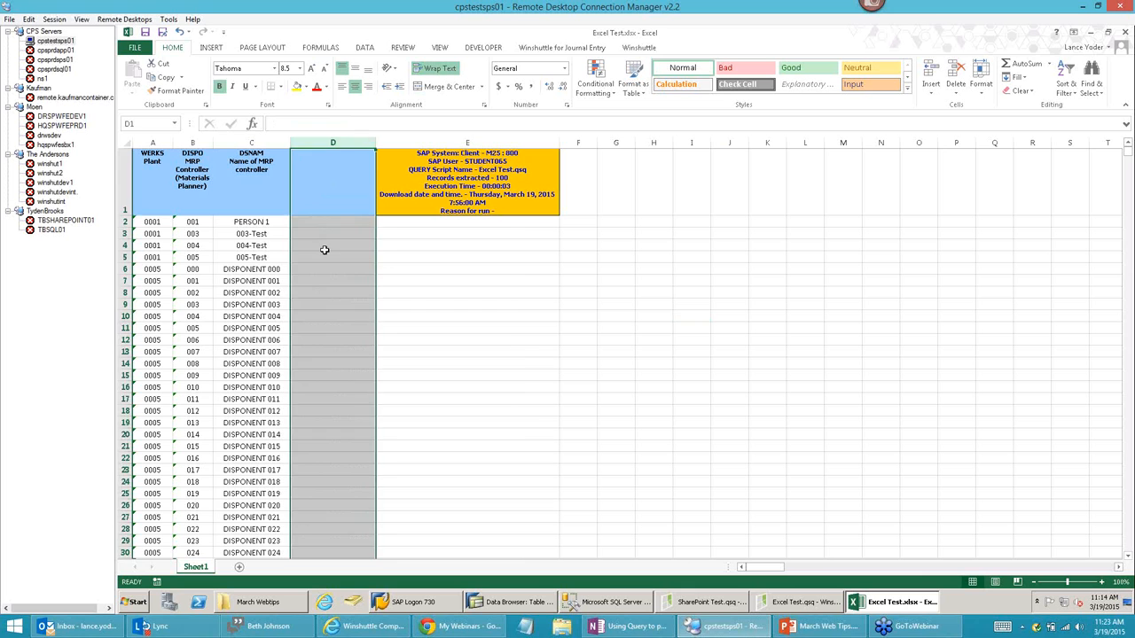
pyautogui.click(325, 246)
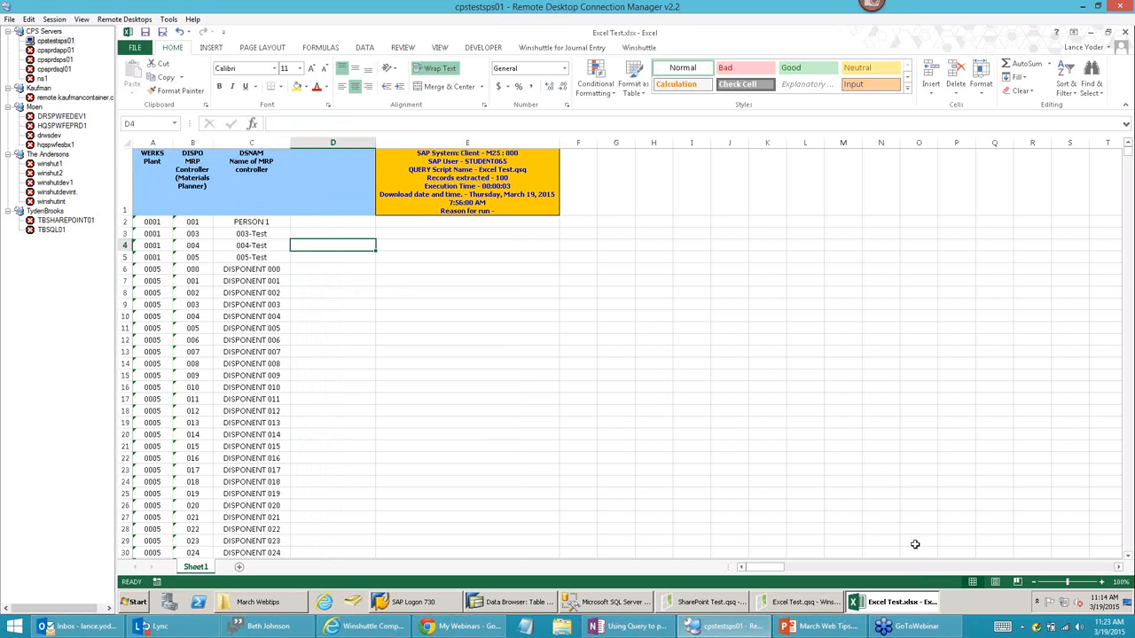
# - Clear all downloaded MRP controller records in the worksheet from row 2 down
pyautogui.click(125, 221)
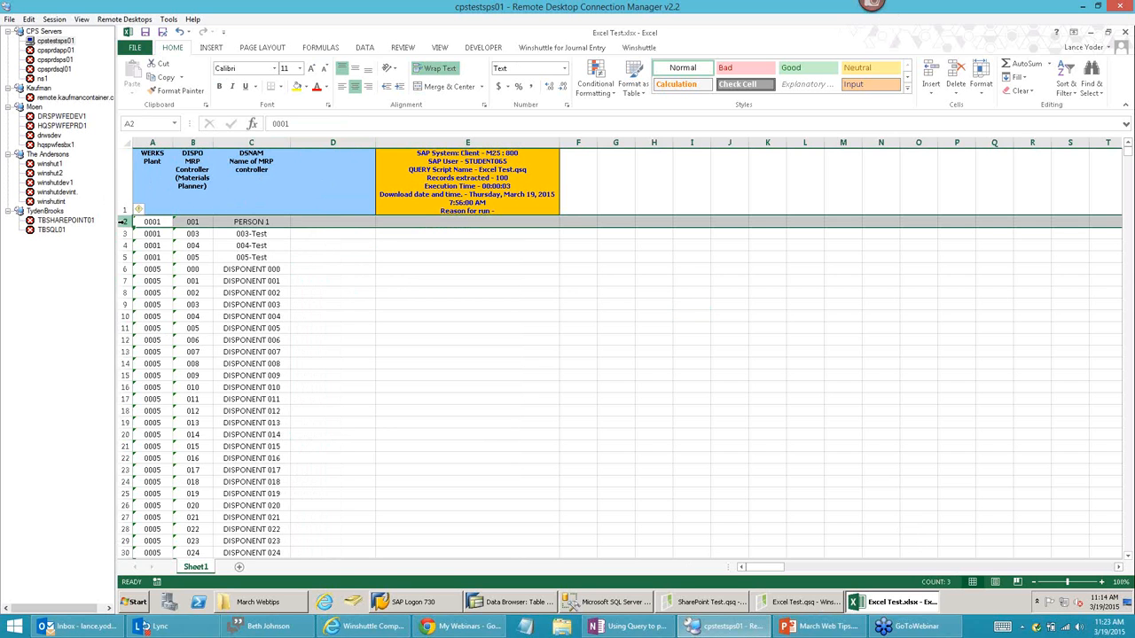
pyautogui.moveTo(125, 222); pyautogui.dragTo(124, 225)
pyautogui.press('Delete')
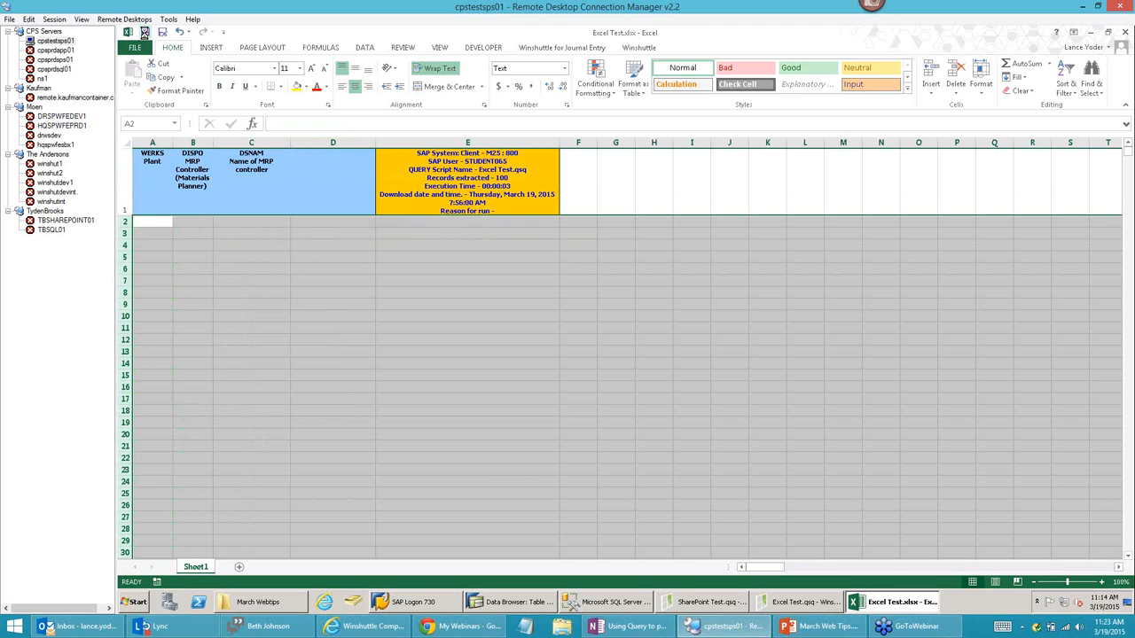
# - Go back to the Excel Test QUERY window and examine the Transform Original Mapping and Expression Evaluation Description columns of the mapping
pyautogui.click(802, 603)
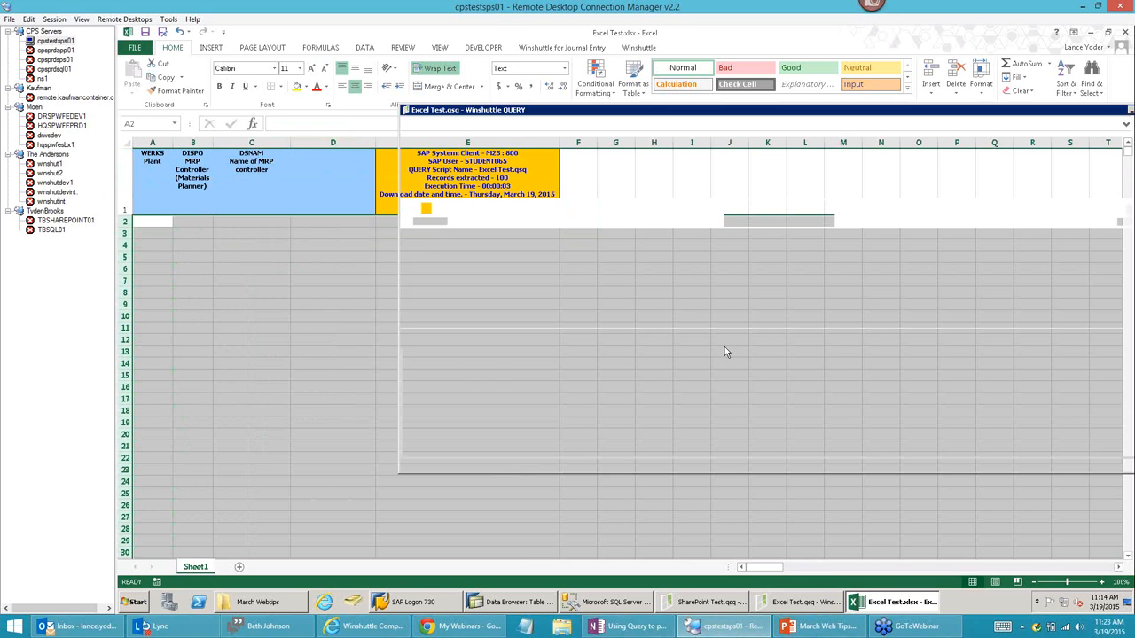
pyautogui.moveTo(768, 124); pyautogui.dragTo(533, 110)
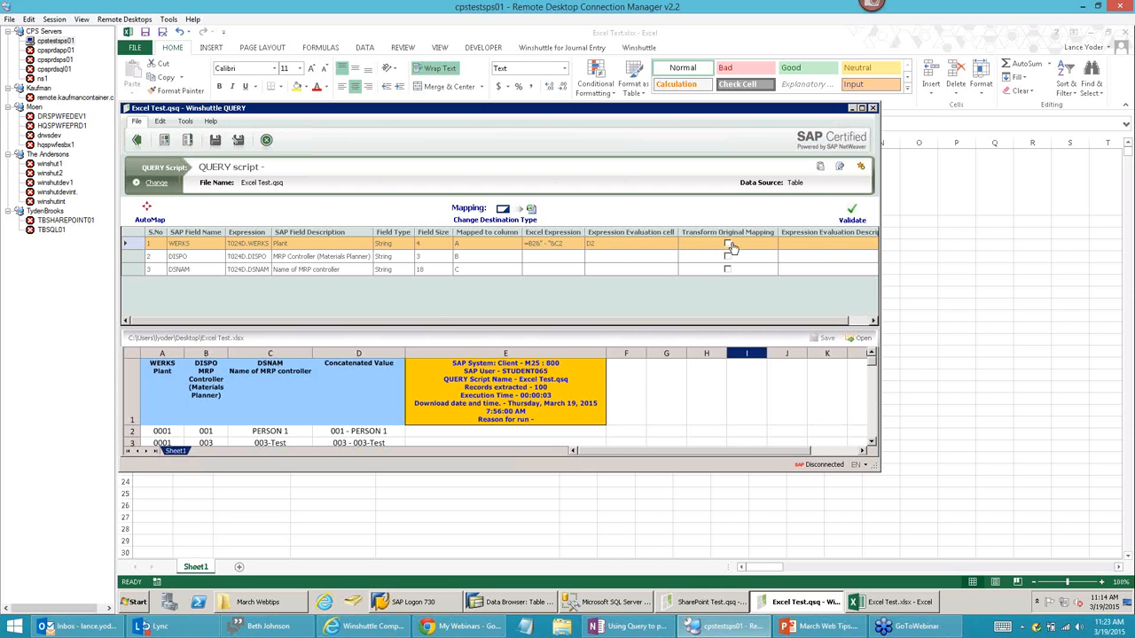
pyautogui.click(871, 321)
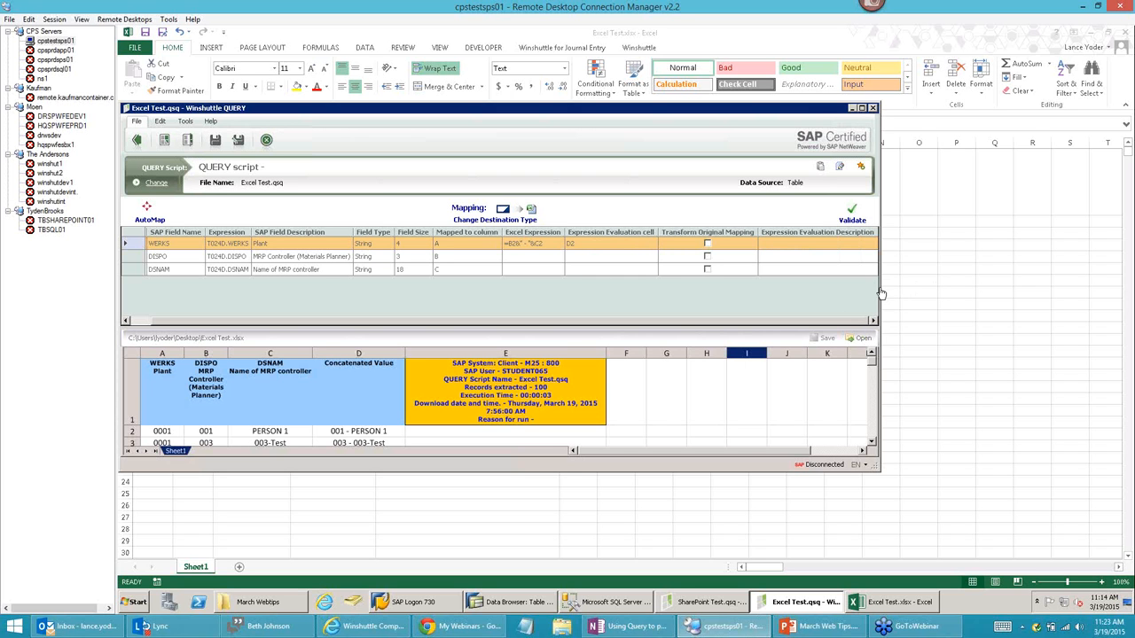
pyautogui.moveTo(883, 286); pyautogui.dragTo(919, 288)
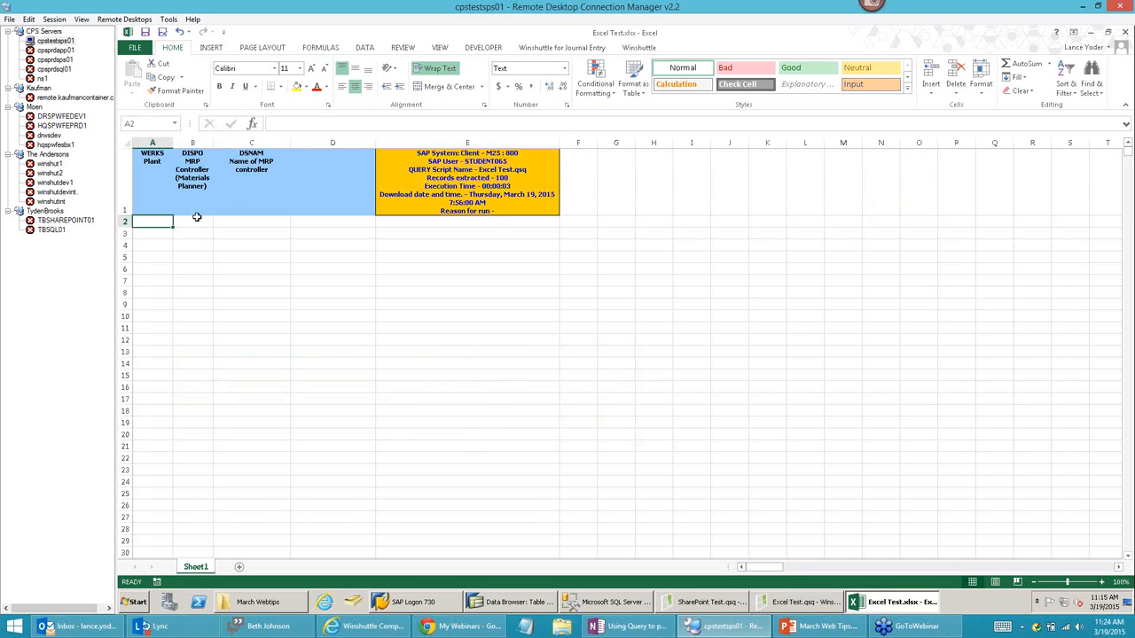
# - In row 2 of the Excel sheet, enter the sample controller 001 in B2 and the name Description in C2
pyautogui.click(197, 219)
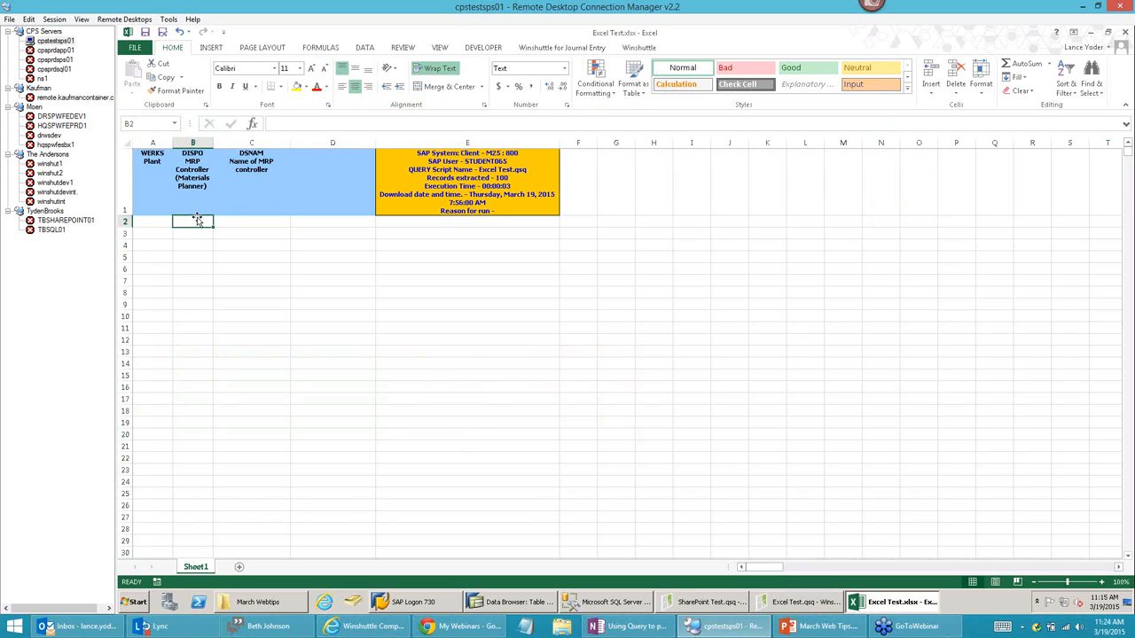
pyautogui.write('001')
pyautogui.press('Tab')
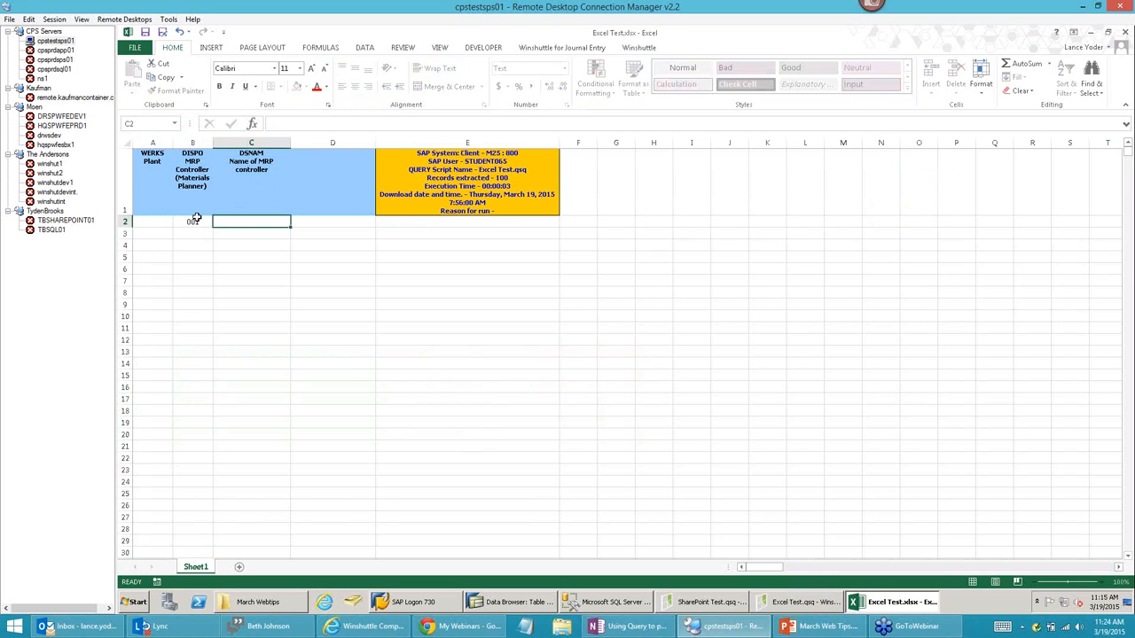
pyautogui.write('Description')
pyautogui.press('Tab')
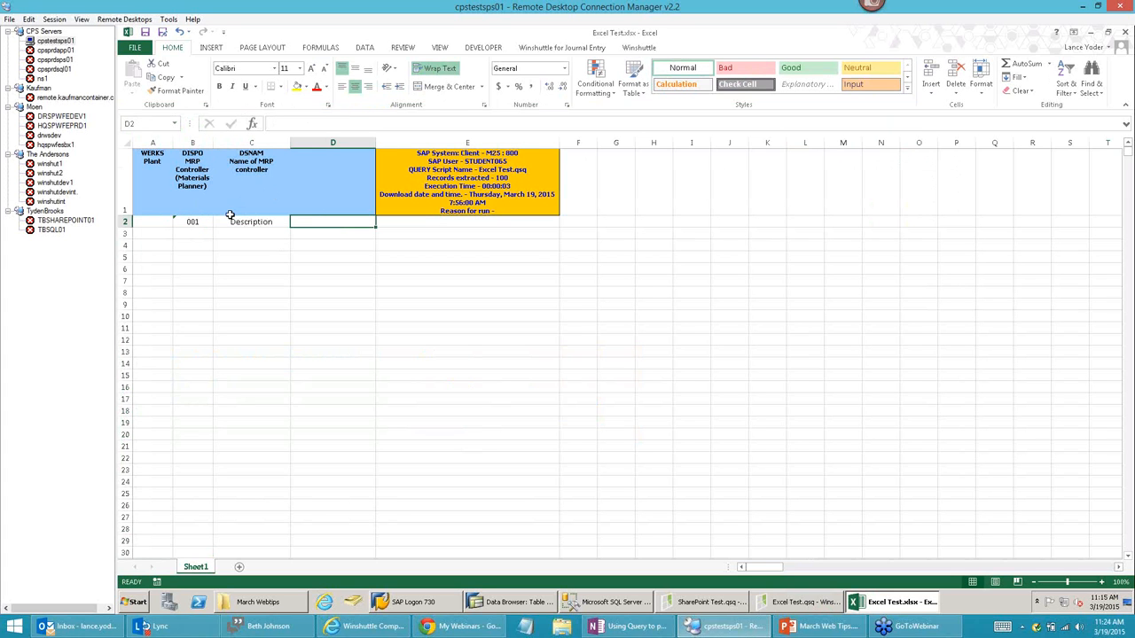
pyautogui.press('Up')
pyautogui.press('Left')
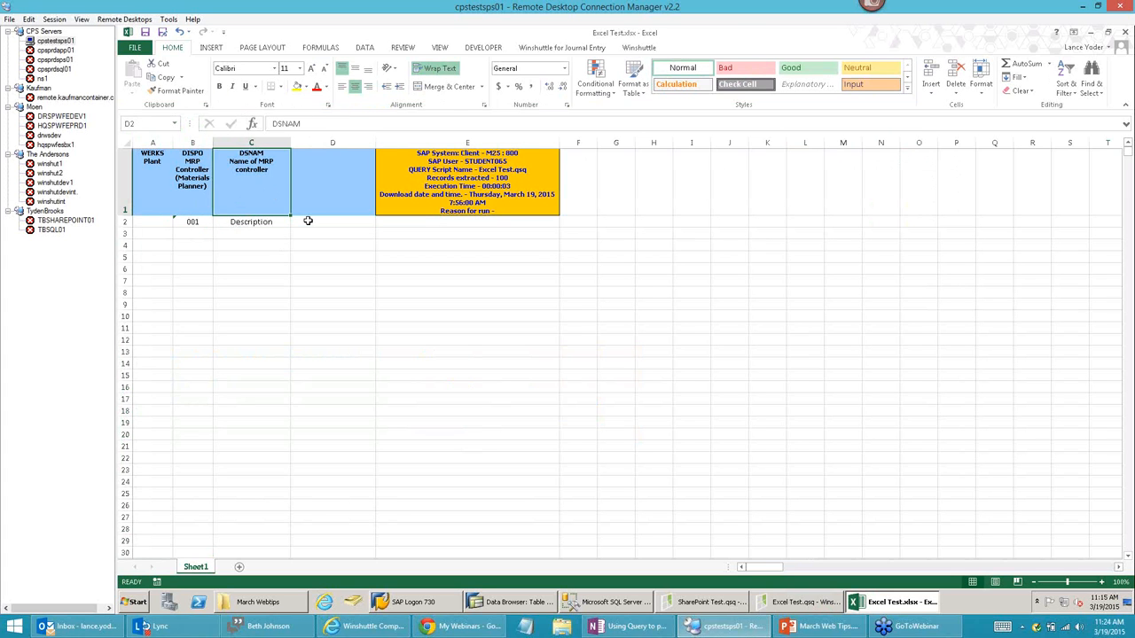
pyautogui.write('=')
pyautogui.press('Escape')
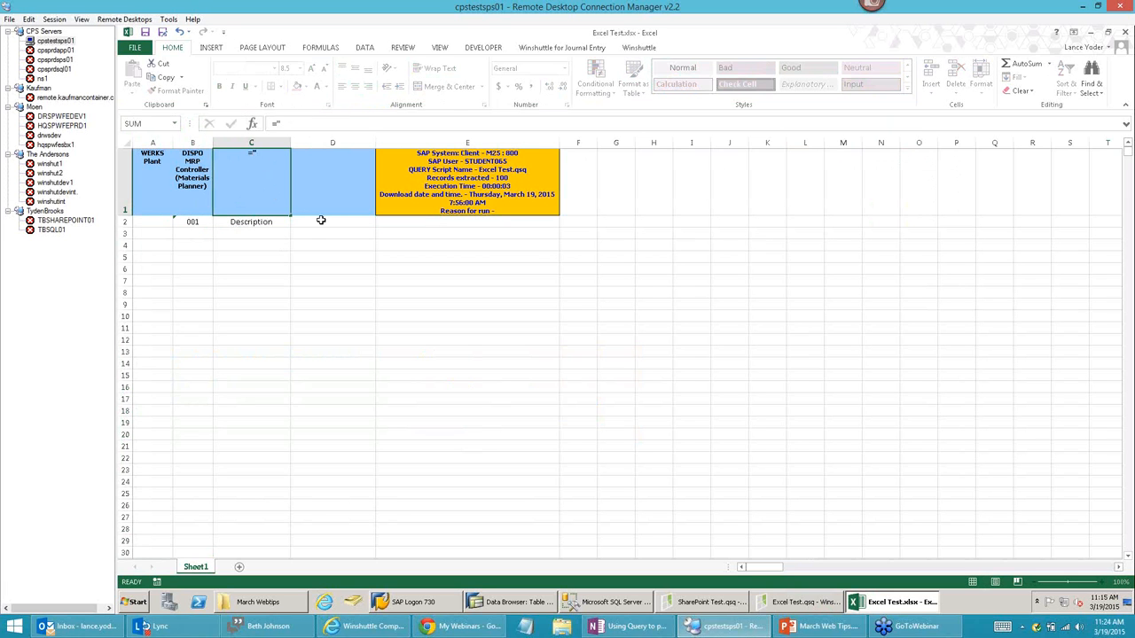
# - Enter the formula =B2&" - "&C2 in D2 to concatenate the controller and its name, and reselect the cell
pyautogui.click(324, 221)
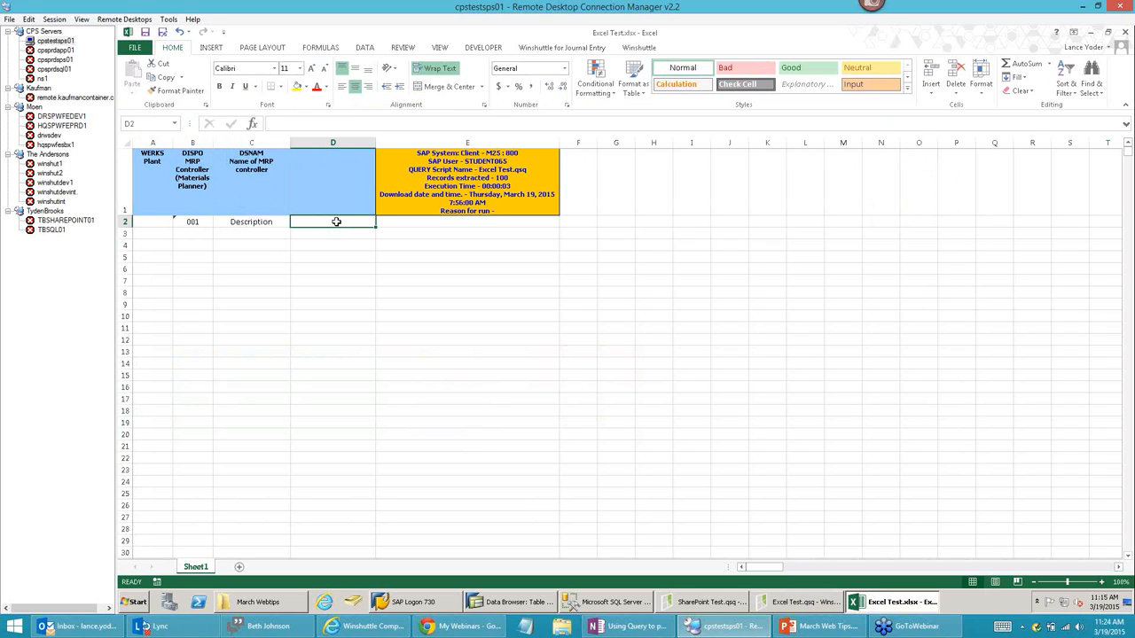
pyautogui.doubleClick(336, 222)
pyautogui.write('=')
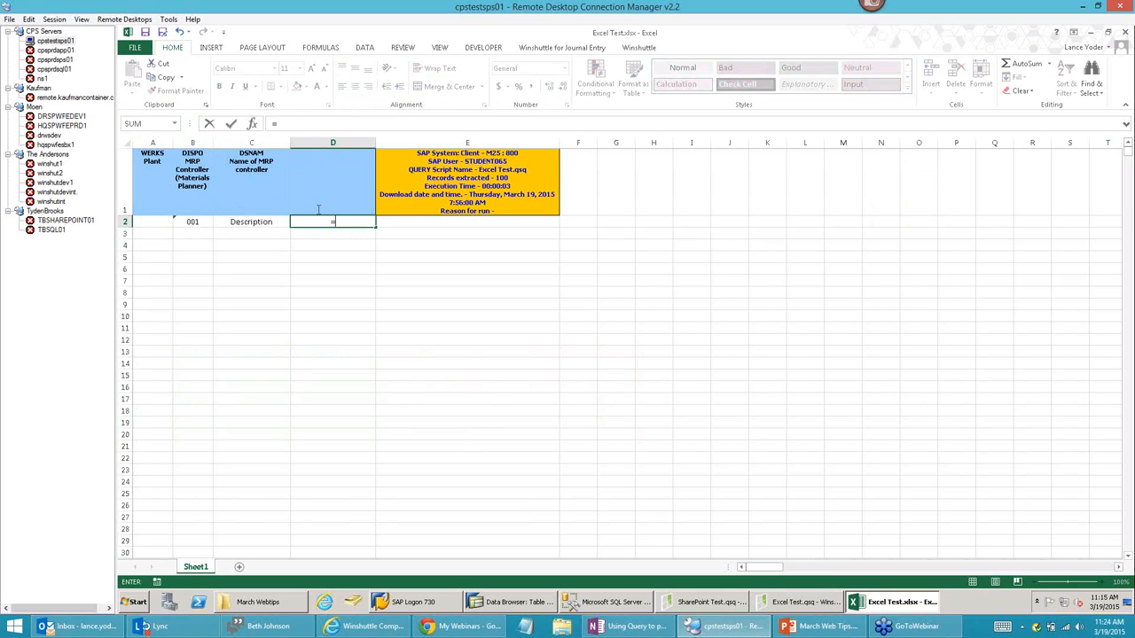
pyautogui.click(187, 221)
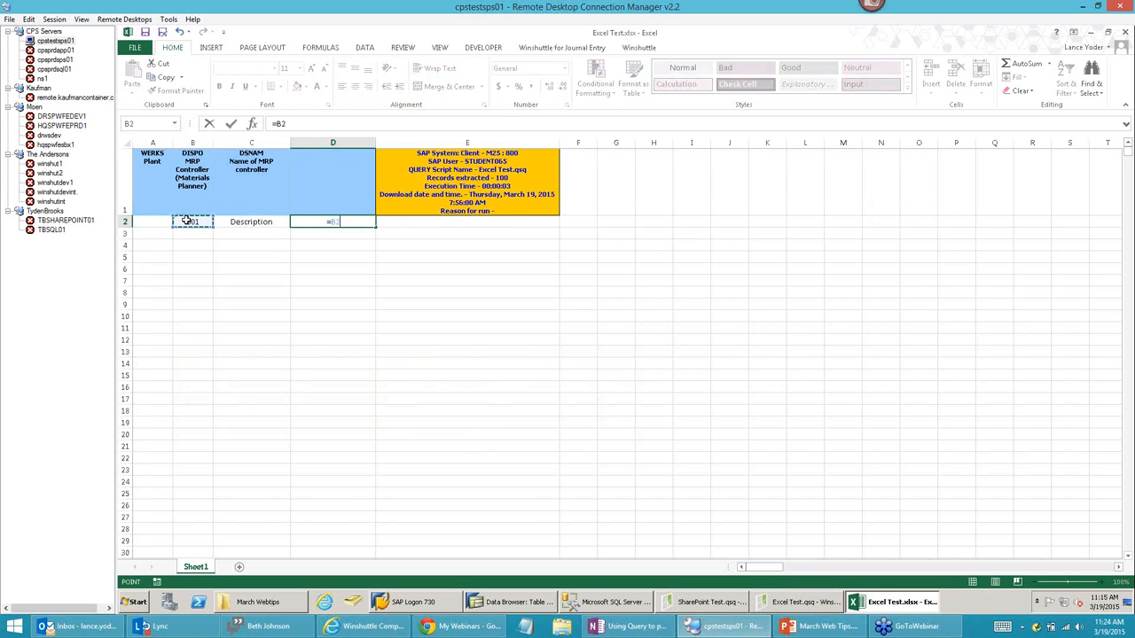
pyautogui.write('&" - "&')
pyautogui.click(247, 222)
pyautogui.press('Return')
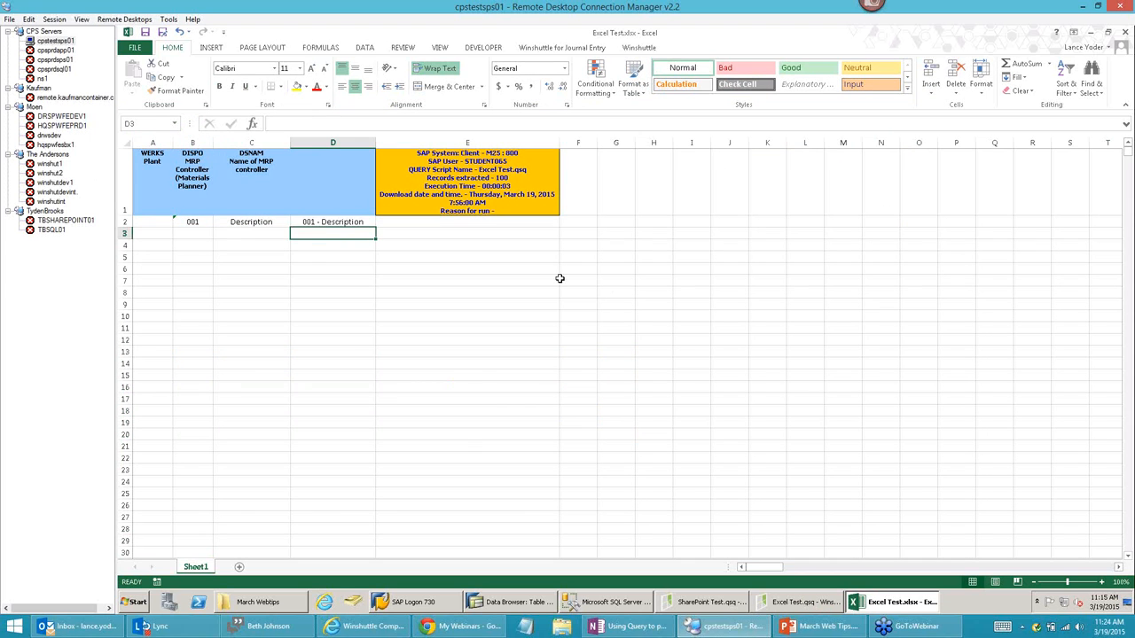
pyautogui.click(342, 225)
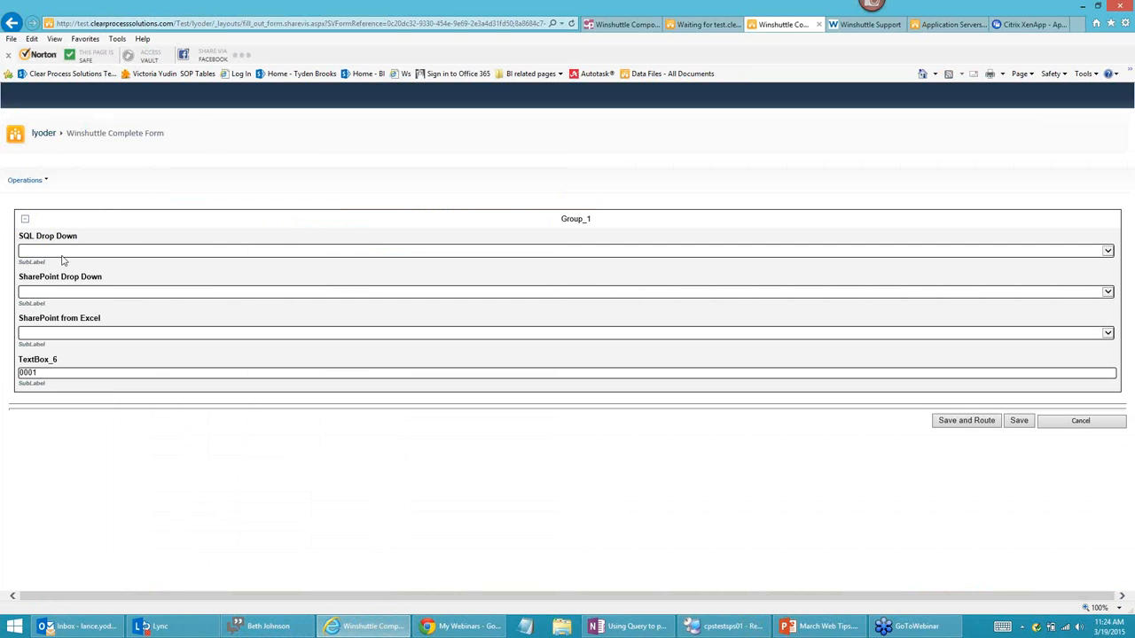
# - Switch to Internet Explorer and view the choices of the SQL Drop Down field in the Winshuttle form
pyautogui.click(66, 253)
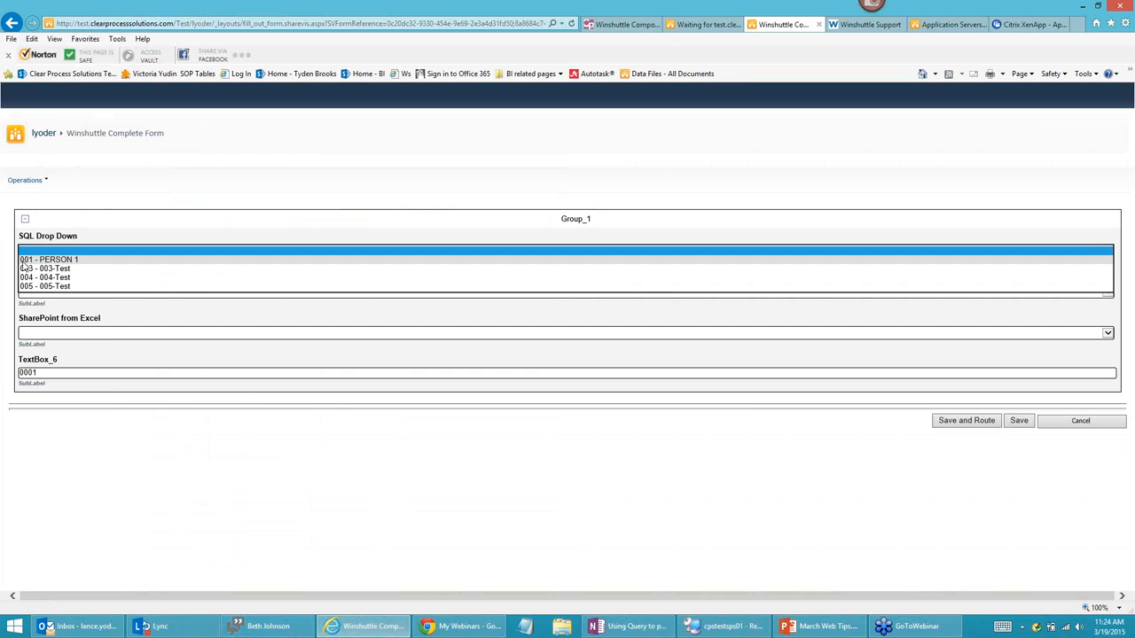
# - Return to the Excel Test workbook and fill the sample controller and description in B2:C2 down through row 10
pyautogui.click(147, 532)
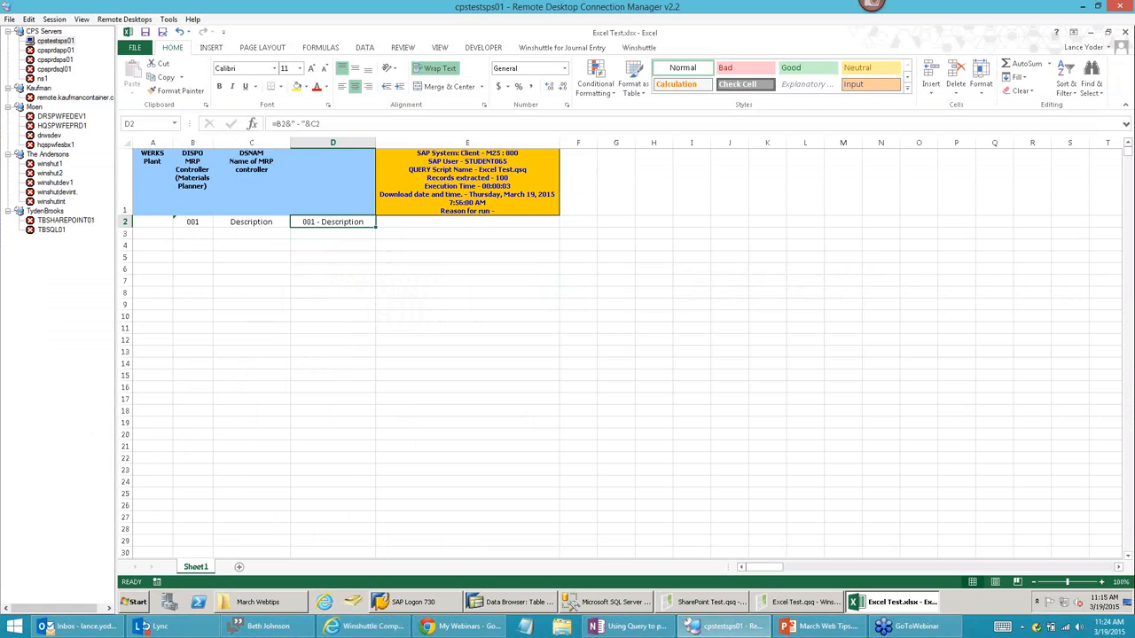
pyautogui.click(820, 603)
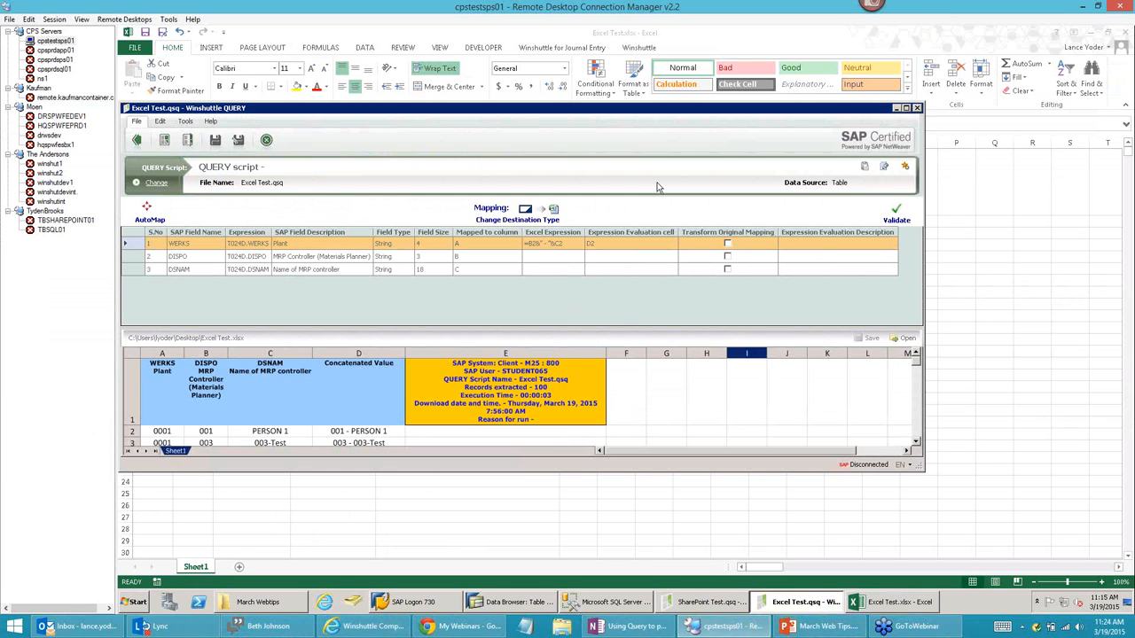
pyautogui.click(988, 221)
pyautogui.click(194, 222)
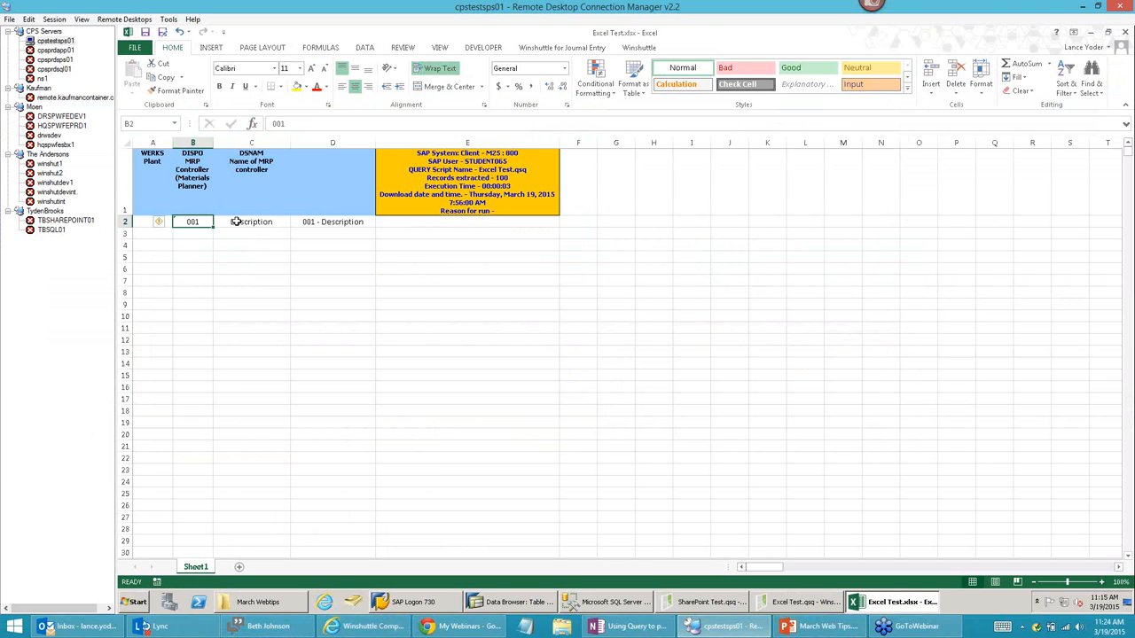
pyautogui.moveTo(210, 222); pyautogui.dragTo(290, 322)
pyautogui.click(215, 221)
# - Fill the concatenation formula in D2 down through D10
pyautogui.click(346, 221)
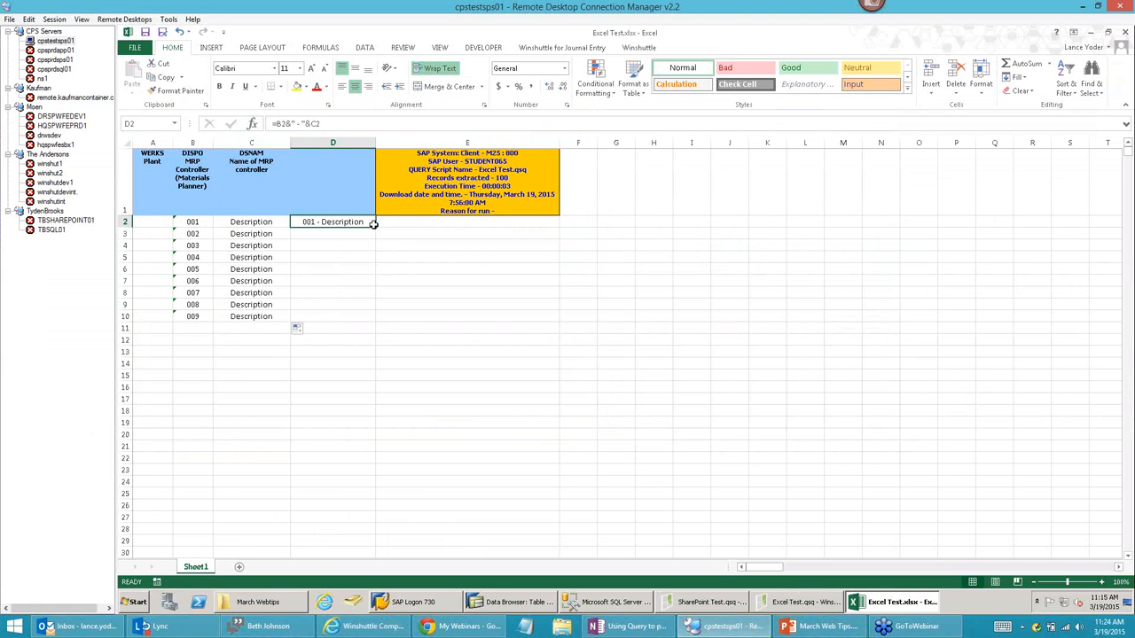
pyautogui.doubleClick(374, 227)
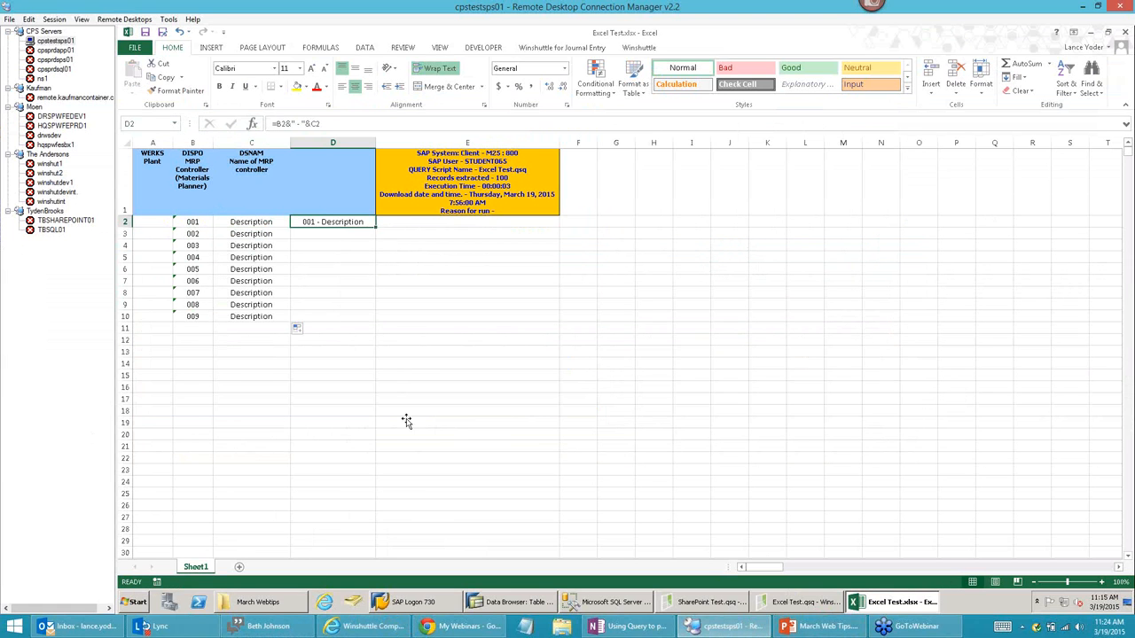
pyautogui.click(345, 360)
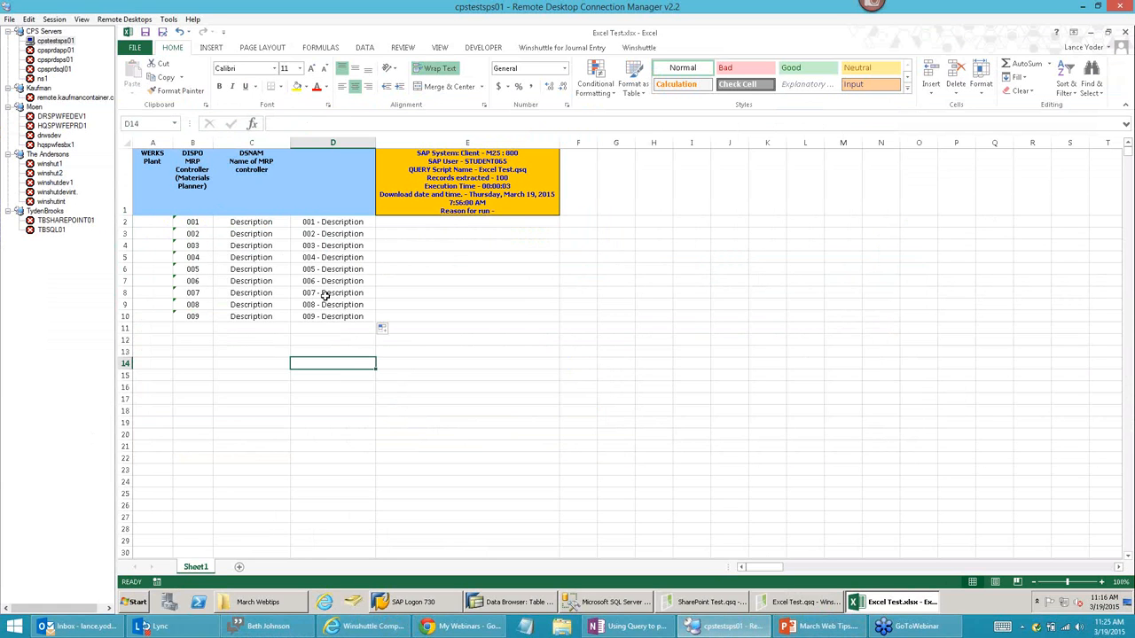
# - Examine the concatenation formula in D2 and leave the cell without changing it
pyautogui.click(332, 144)
pyautogui.click(324, 223)
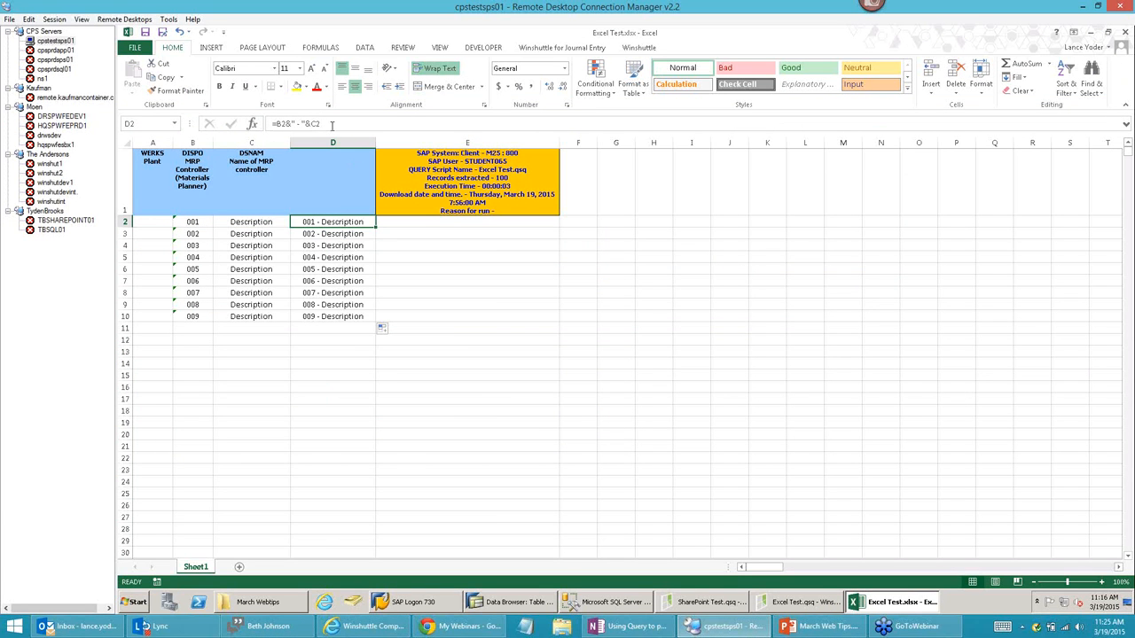
pyautogui.moveTo(331, 124); pyautogui.dragTo(266, 129)
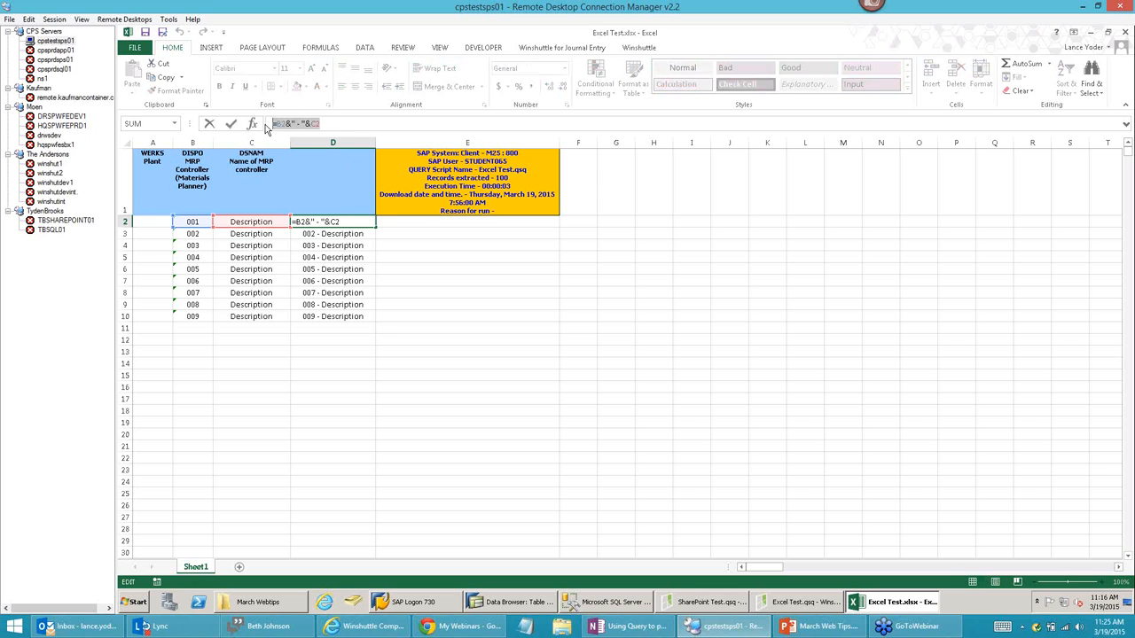
pyautogui.click(606, 339)
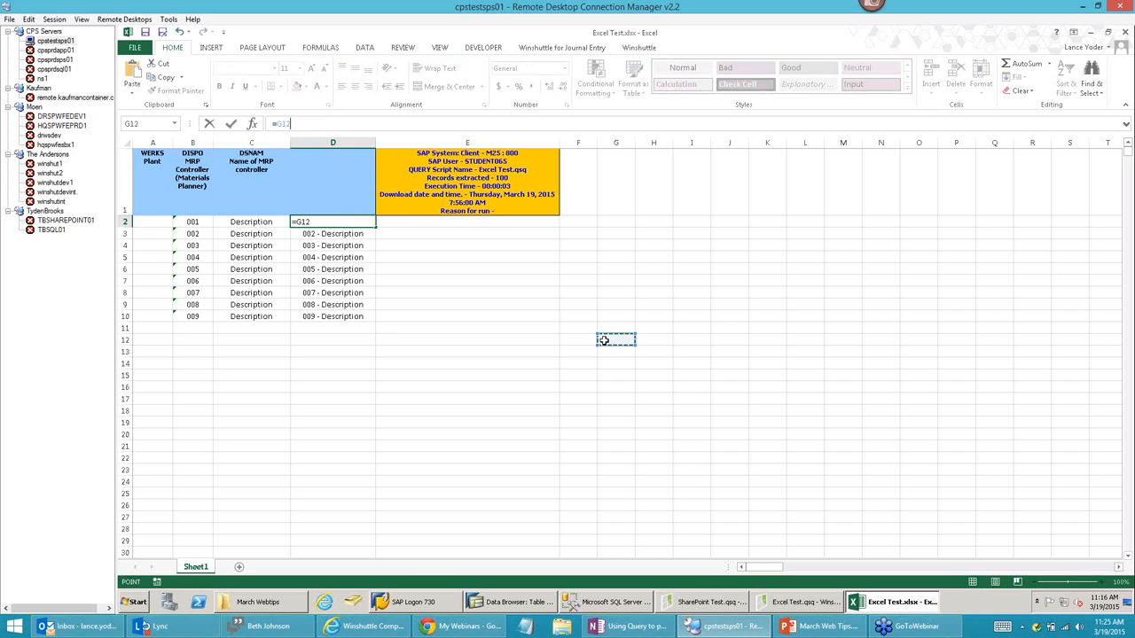
pyautogui.press('Escape')
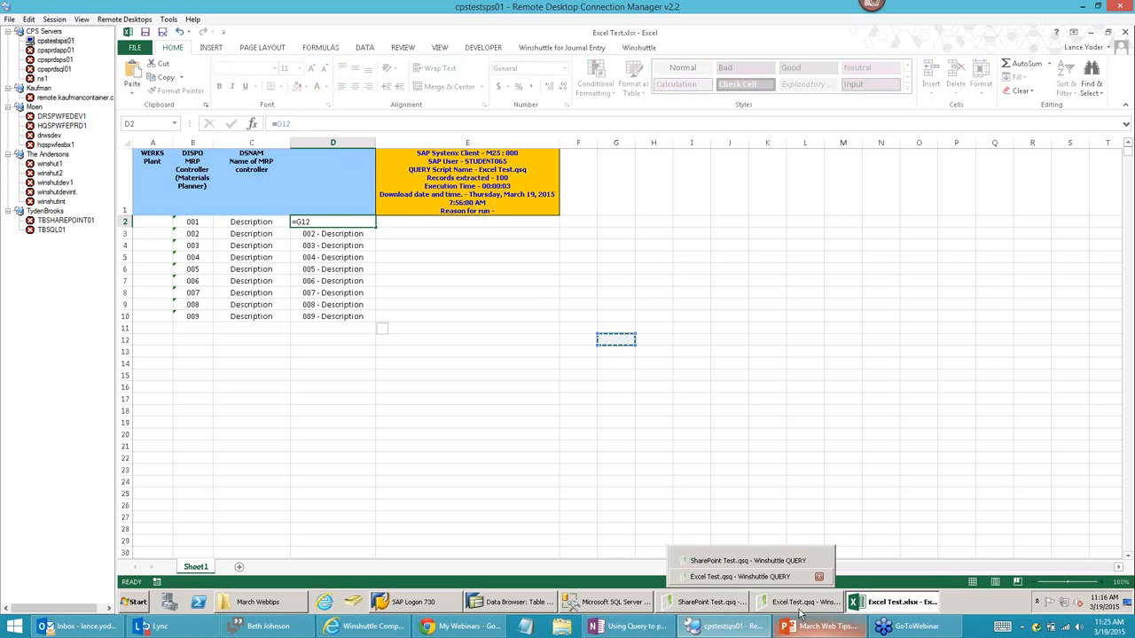
# - Switch to the Excel Test QUERY window, examine the Excel Expression column of the mapping, and move the window to uncover the worksheet
pyautogui.click(799, 605)
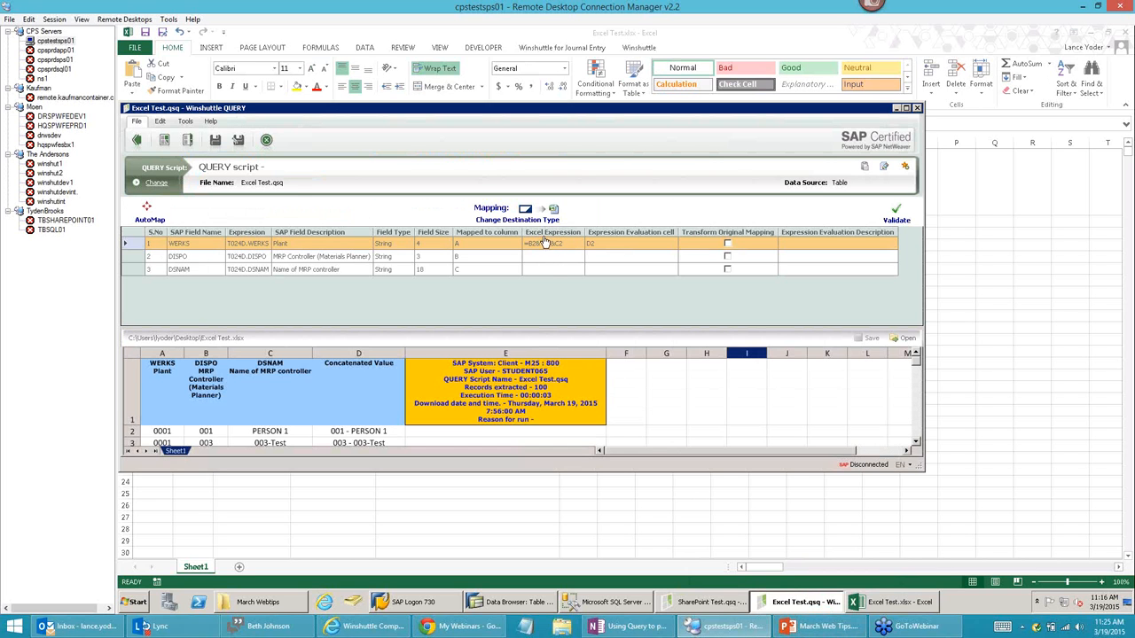
pyautogui.click(547, 269)
pyautogui.click(547, 249)
pyautogui.click(547, 257)
pyautogui.click(547, 268)
pyautogui.click(547, 248)
pyautogui.moveTo(465, 110); pyautogui.dragTo(720, 153)
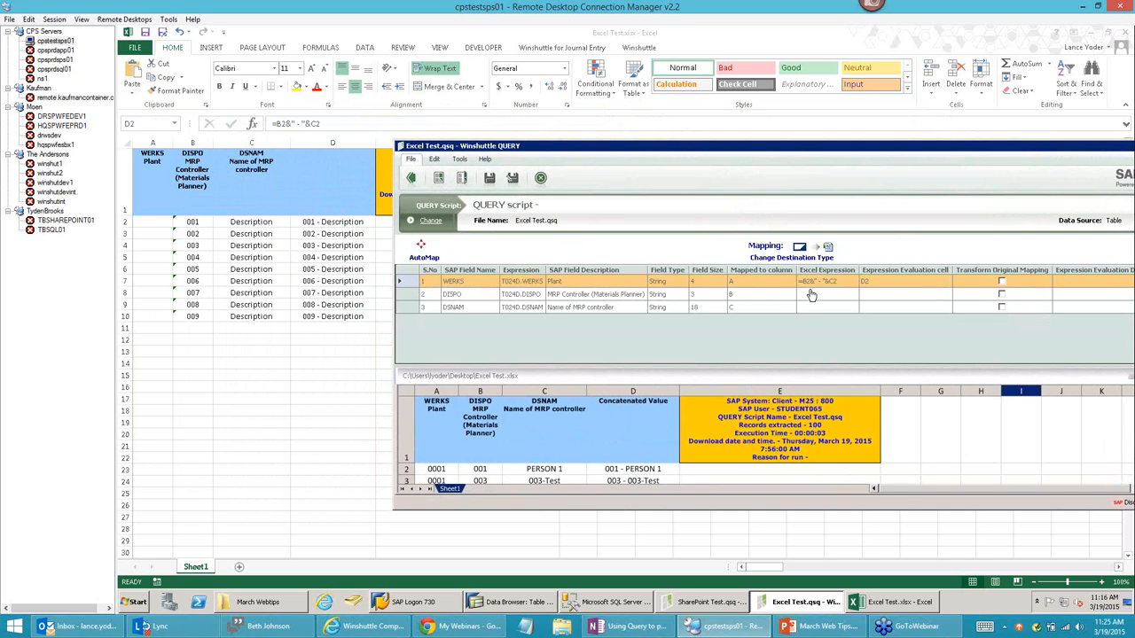
# - Return to the worksheet and check how the row references change in the formulas from D2 to D6
pyautogui.click(344, 227)
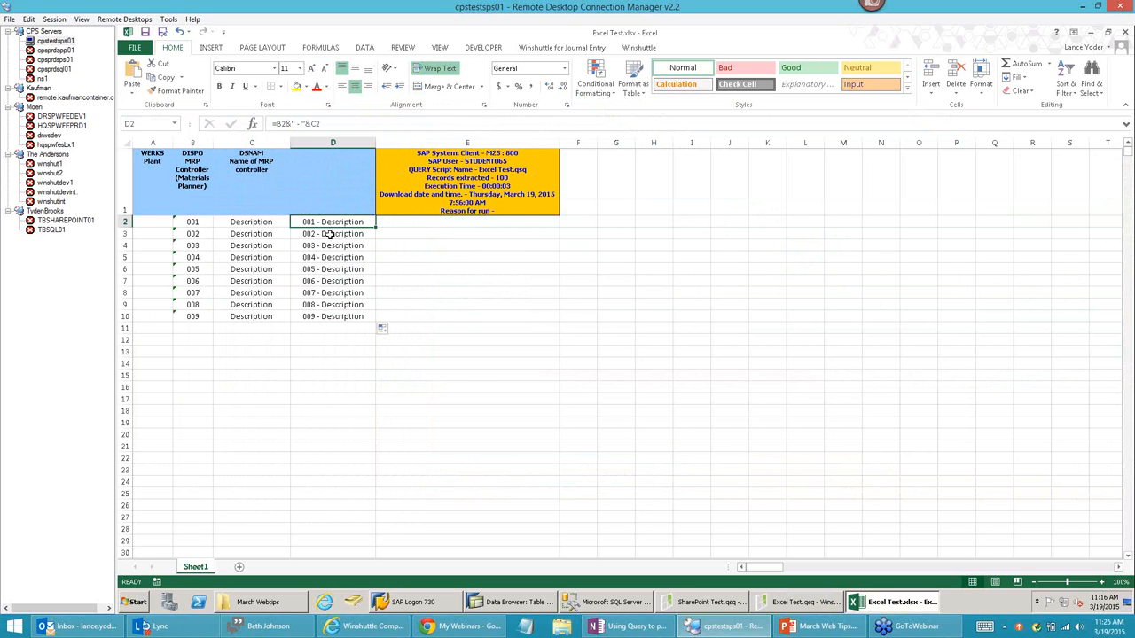
pyautogui.click(330, 236)
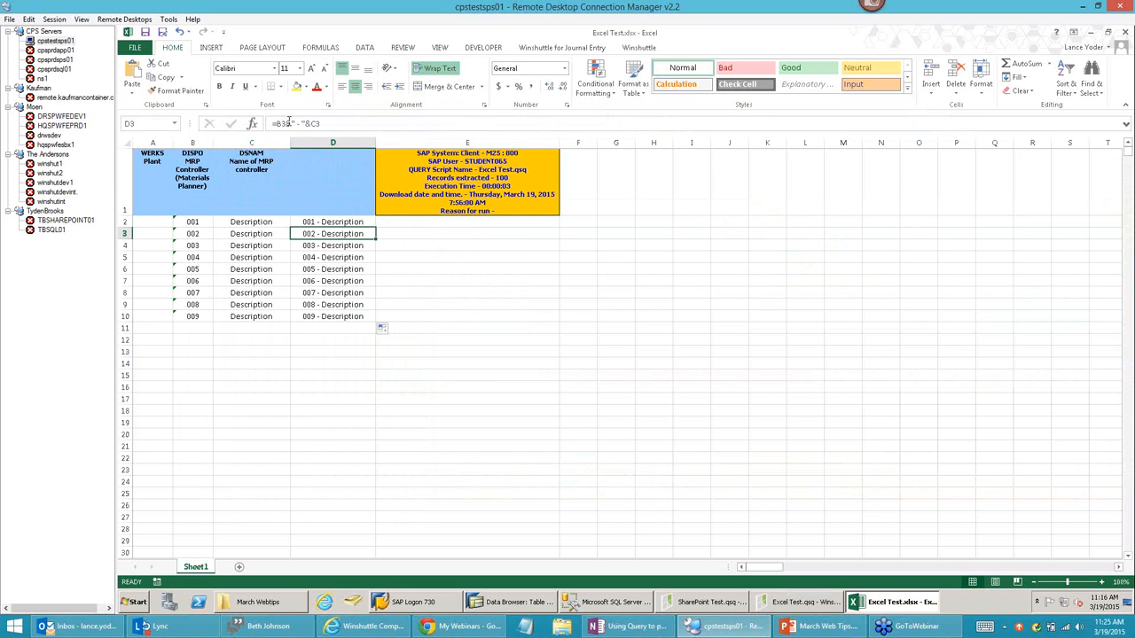
pyautogui.click(345, 247)
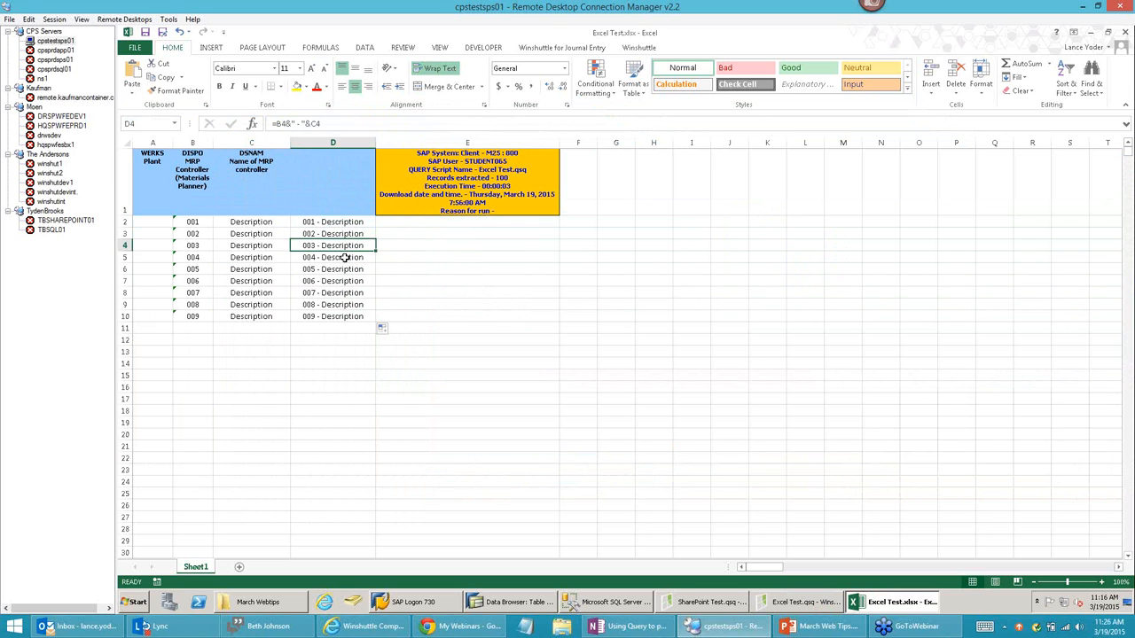
pyautogui.click(345, 257)
pyautogui.click(344, 269)
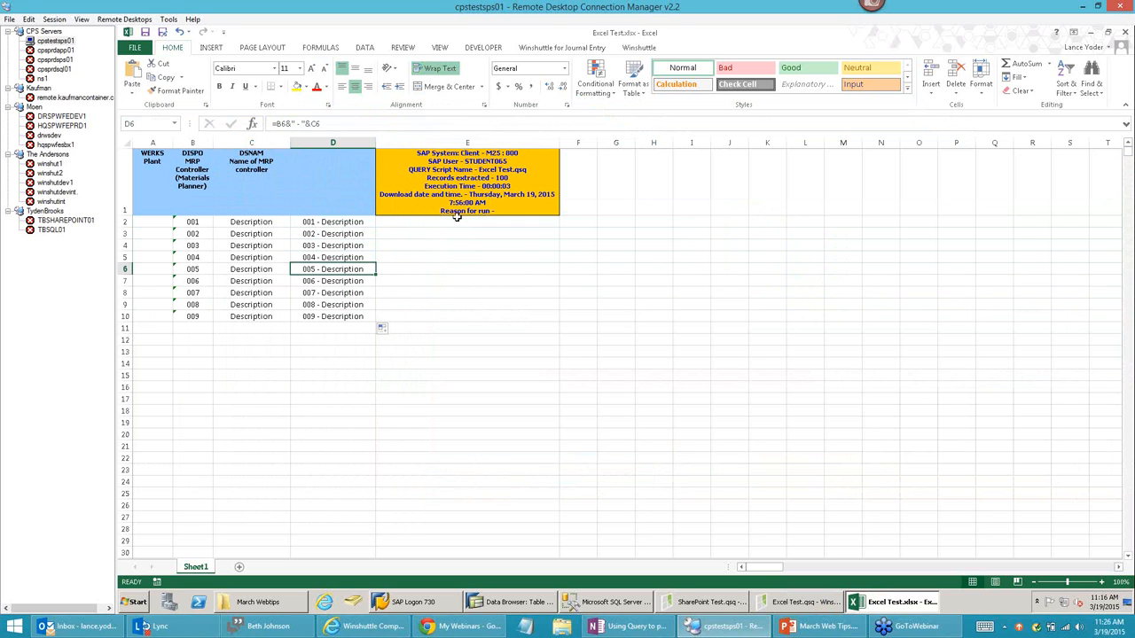
# - Go back to the Excel Test QUERY script's run page and review the Write field expression setting in Advanced Run Options
pyautogui.click(788, 603)
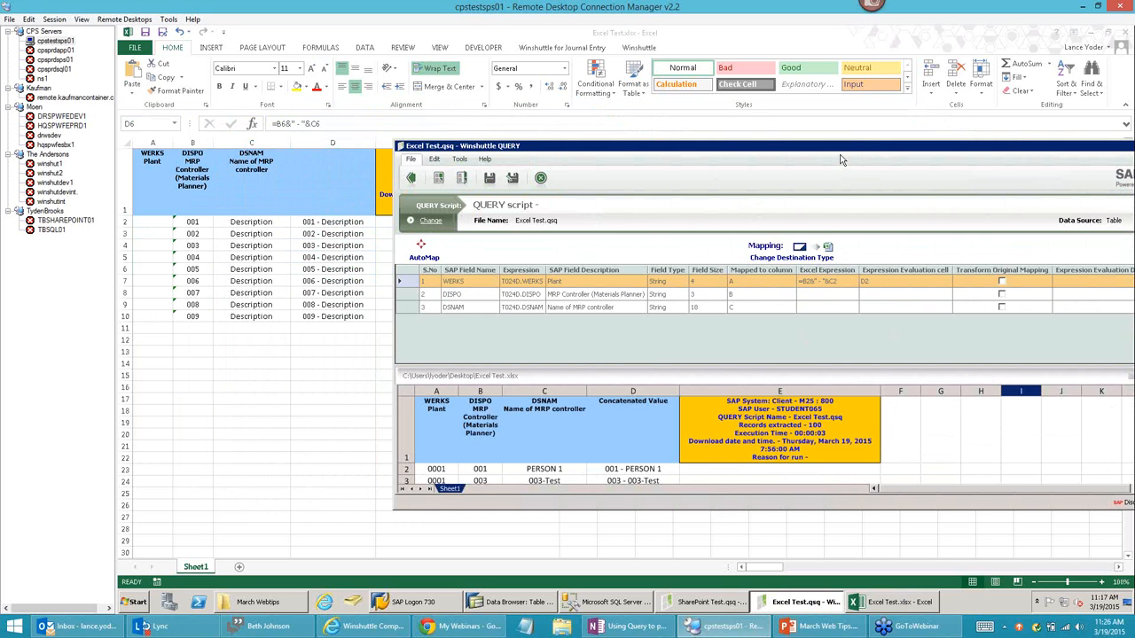
pyautogui.moveTo(808, 150); pyautogui.dragTo(628, 117)
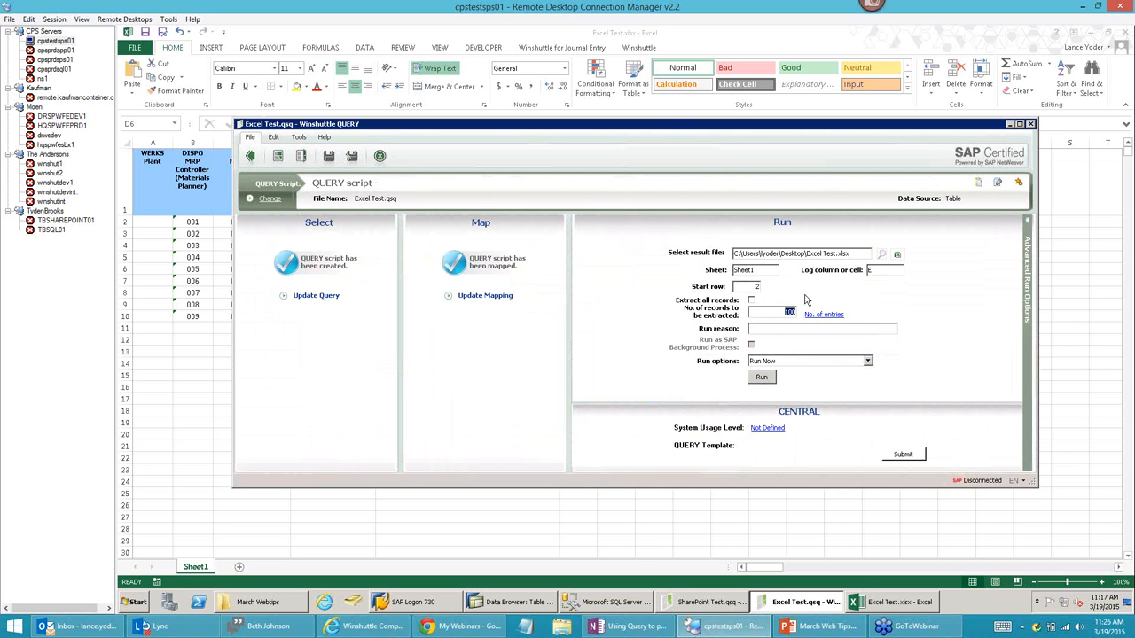
pyautogui.click(763, 378)
pyautogui.moveTo(1028, 359)
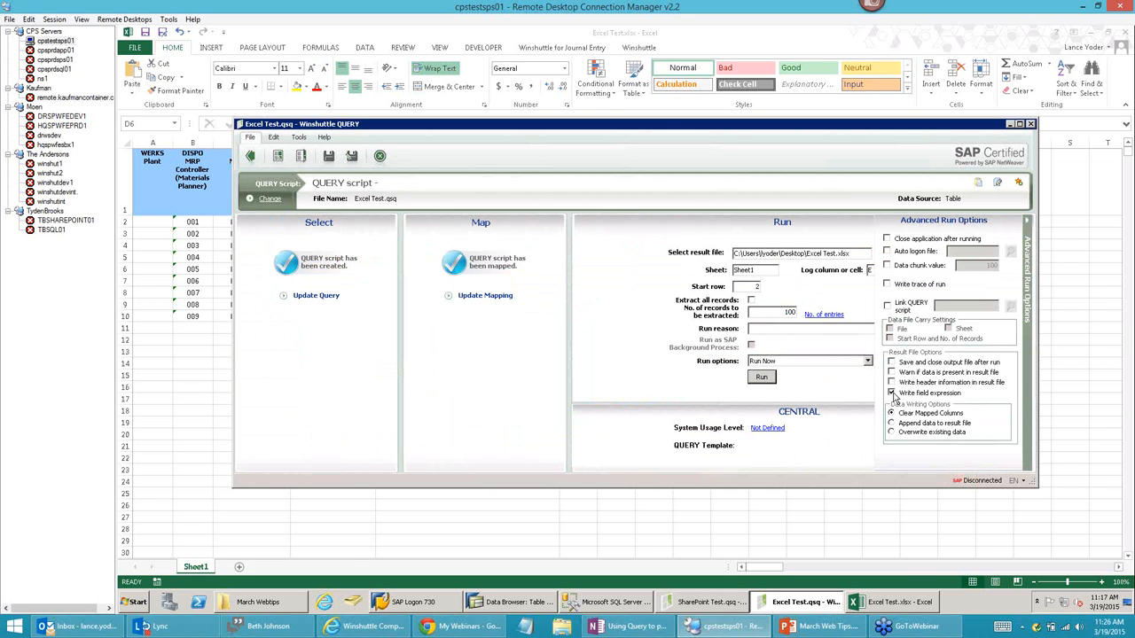
pyautogui.click(1027, 328)
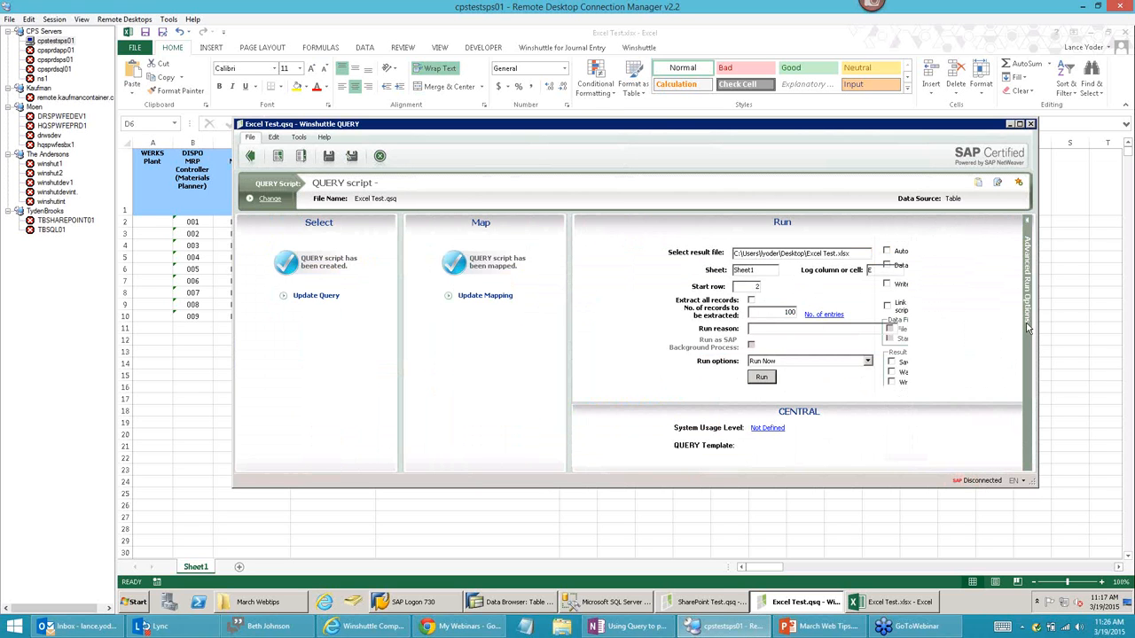
# - Run the Excel Test query for 100 records against the M25-800 (Non Production) system and dismiss the completion message
pyautogui.click(762, 378)
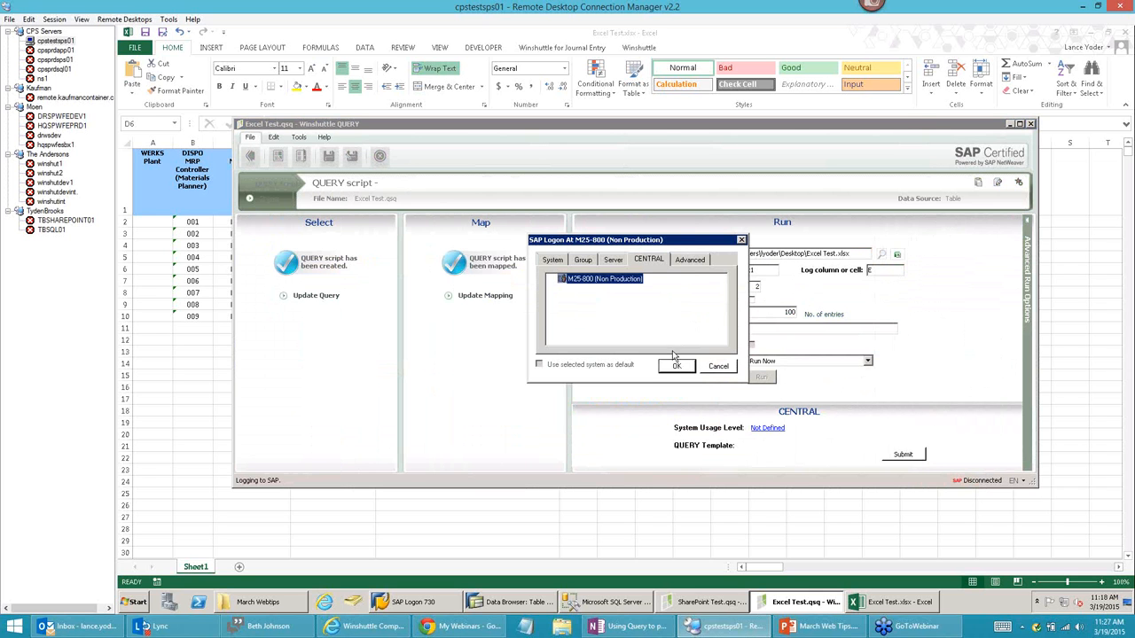
pyautogui.click(678, 366)
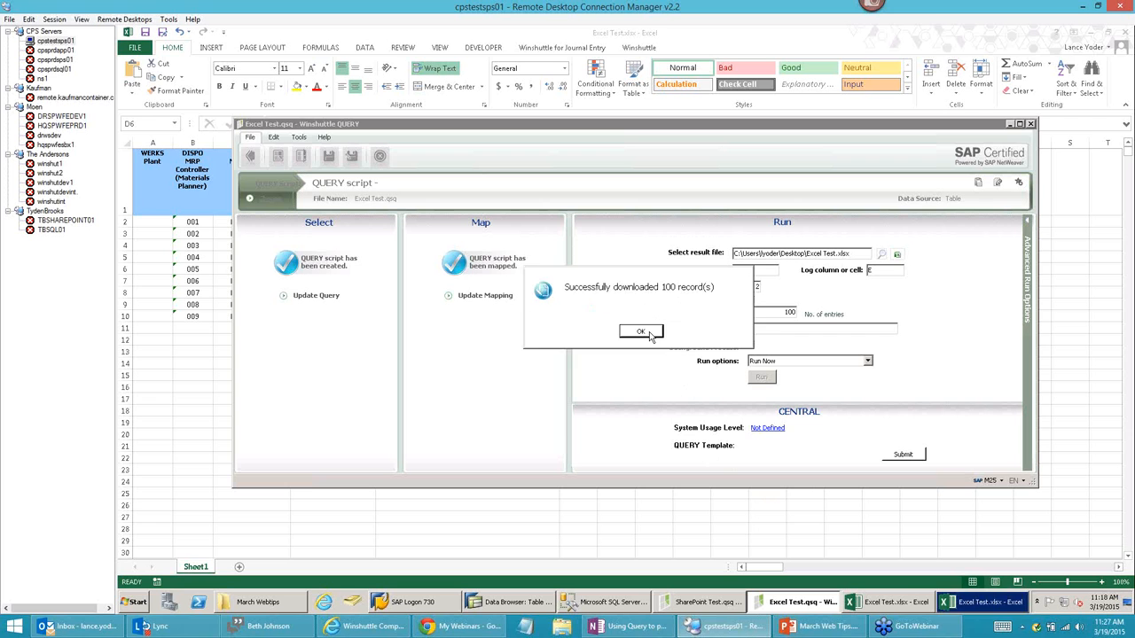
pyautogui.click(640, 332)
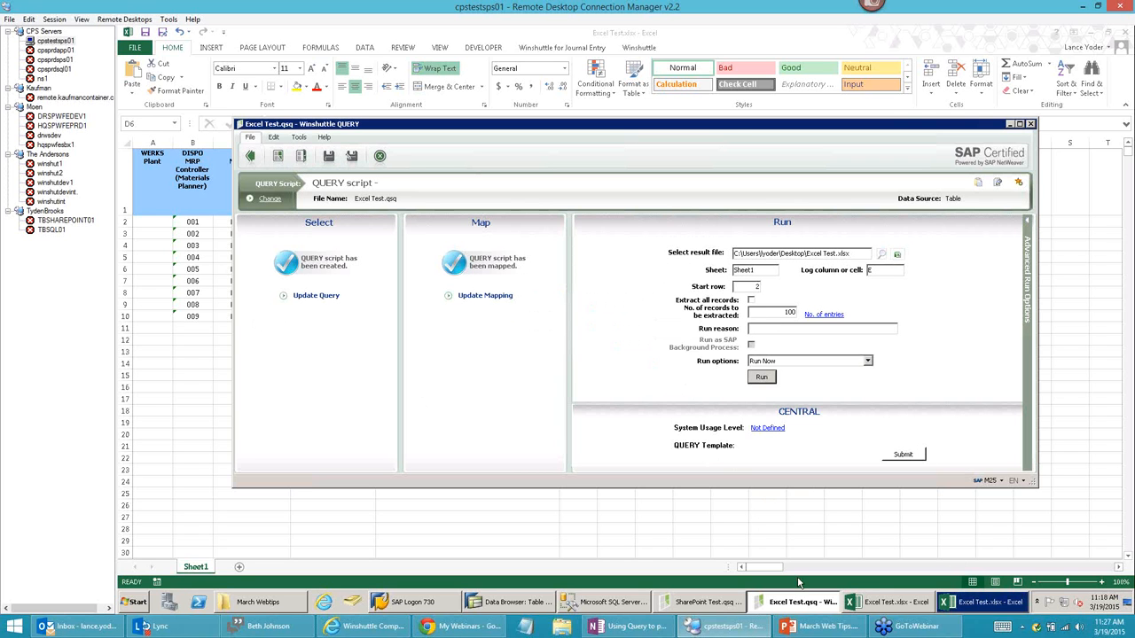
# - Bring up the downloaded Excel Test result workbook and maximize its window
pyautogui.click(982, 606)
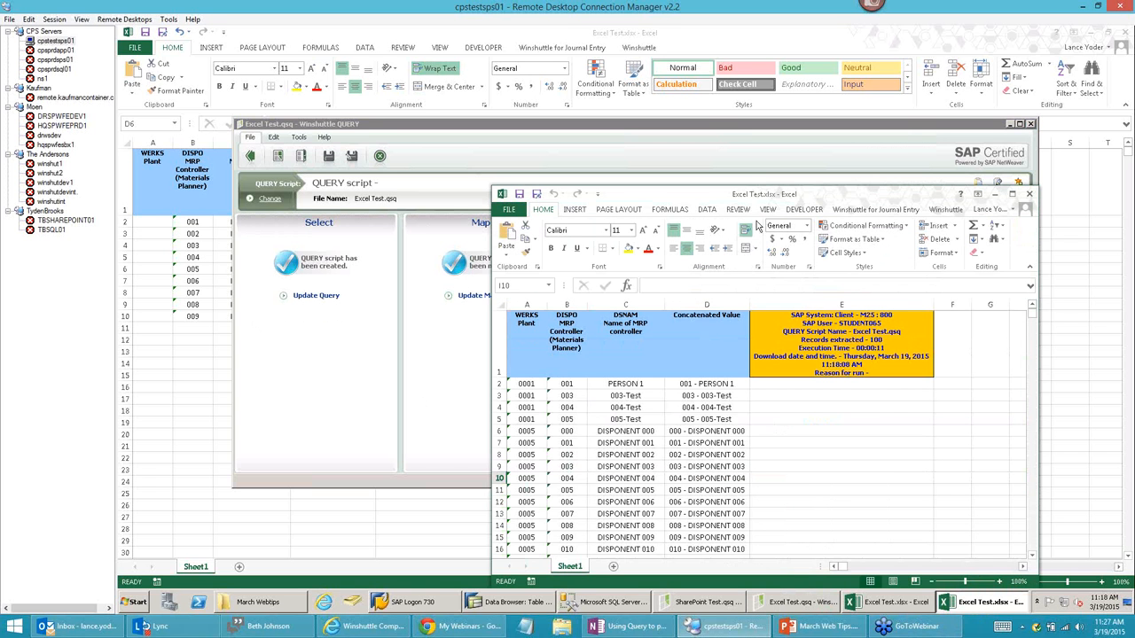
pyautogui.moveTo(673, 195); pyautogui.dragTo(528, 151)
pyautogui.doubleClick(529, 153)
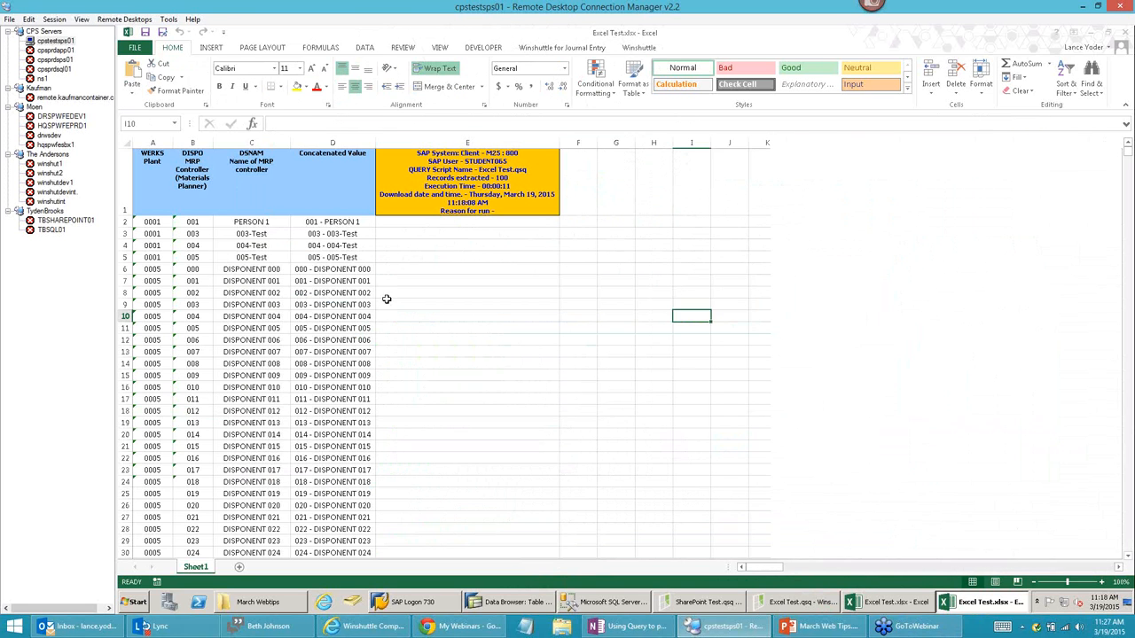
# - Examine the Concatenated Value formulas in column D of the downloaded results, down to row 101 and back to the first row
pyautogui.click(319, 248)
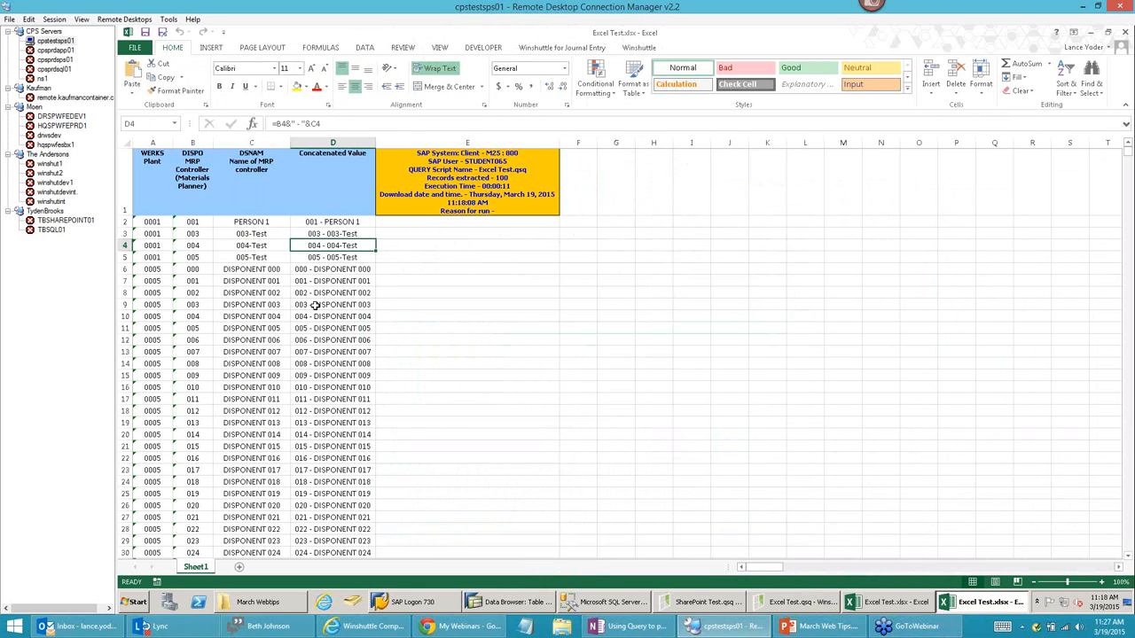
pyautogui.click(315, 305)
pyautogui.click(322, 340)
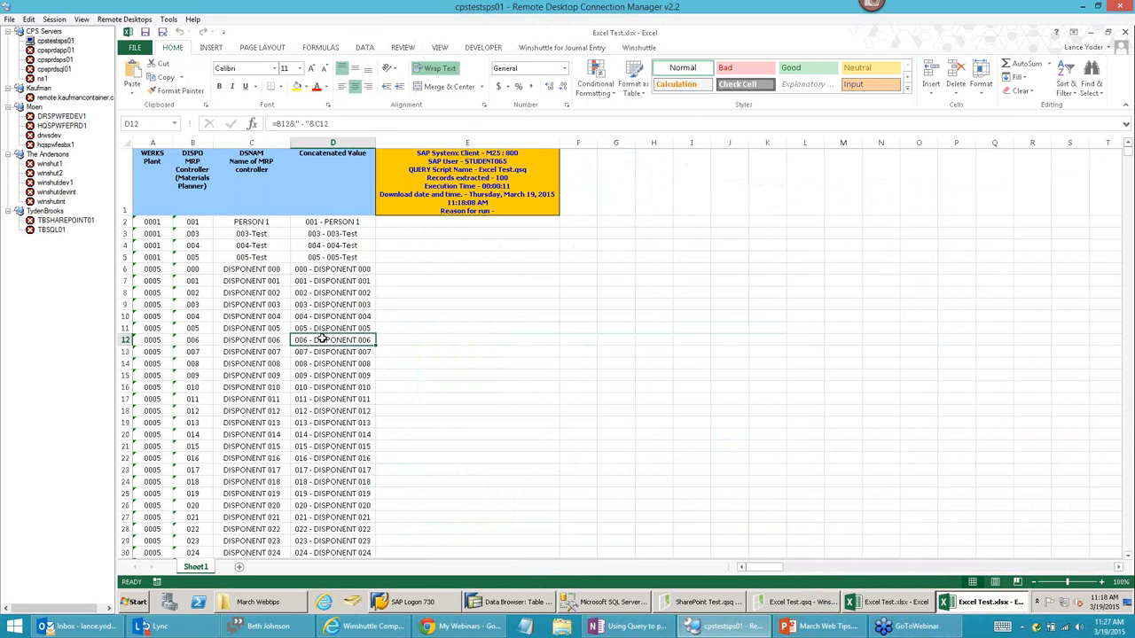
pyautogui.hotkey('ctrl', 'Down')
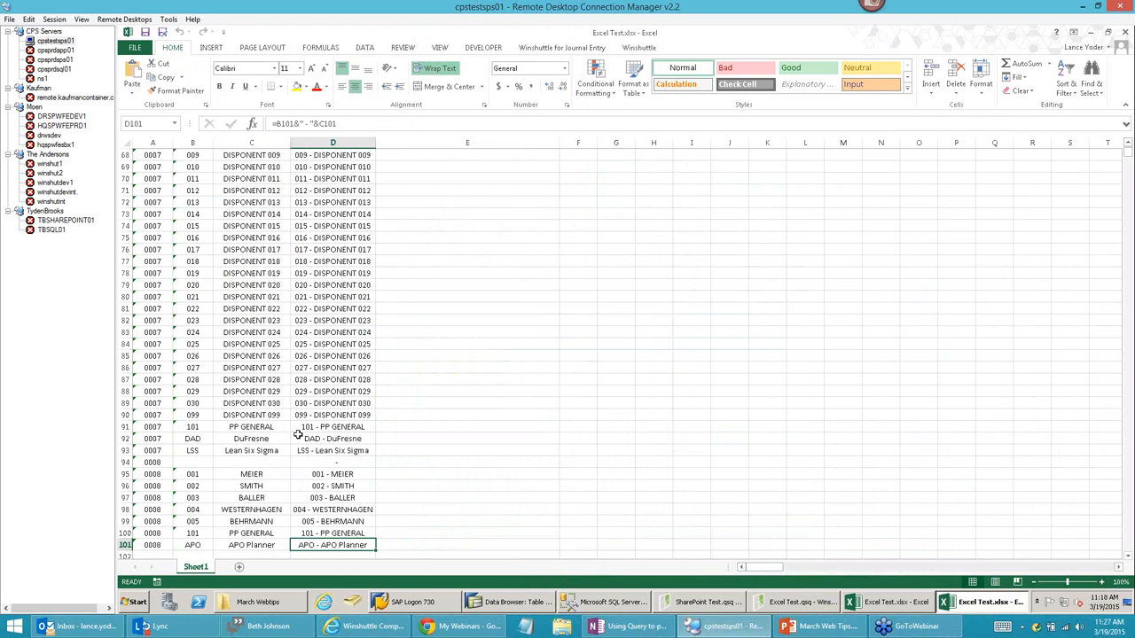
pyautogui.scroll(-1, 304, 449)
pyautogui.scroll(8, 303, 449)
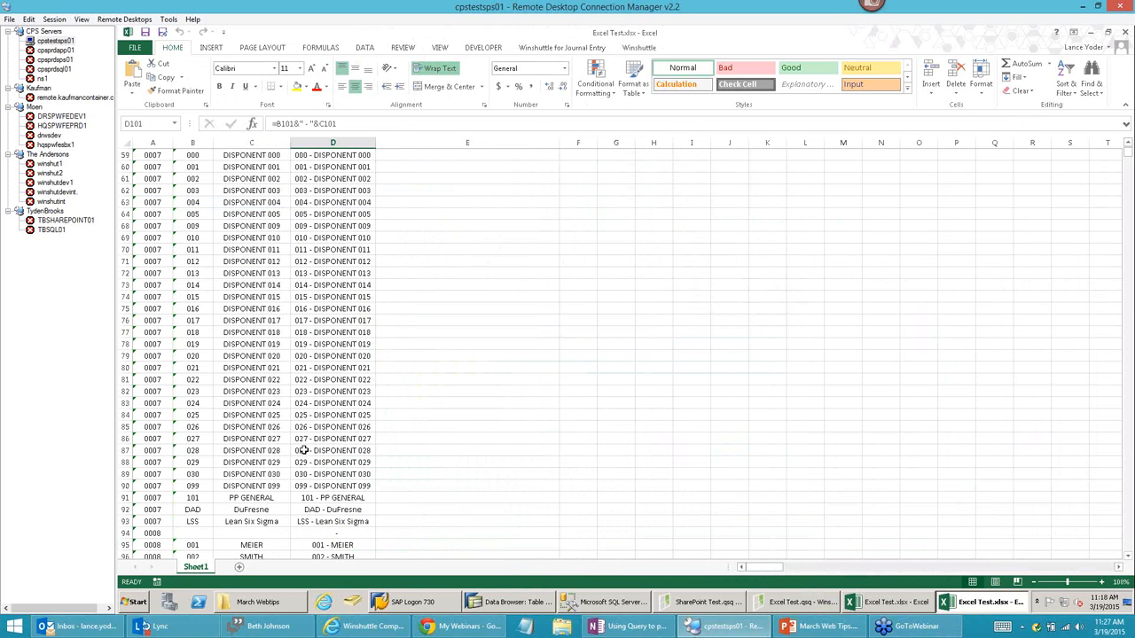
pyautogui.scroll(15, 303, 450)
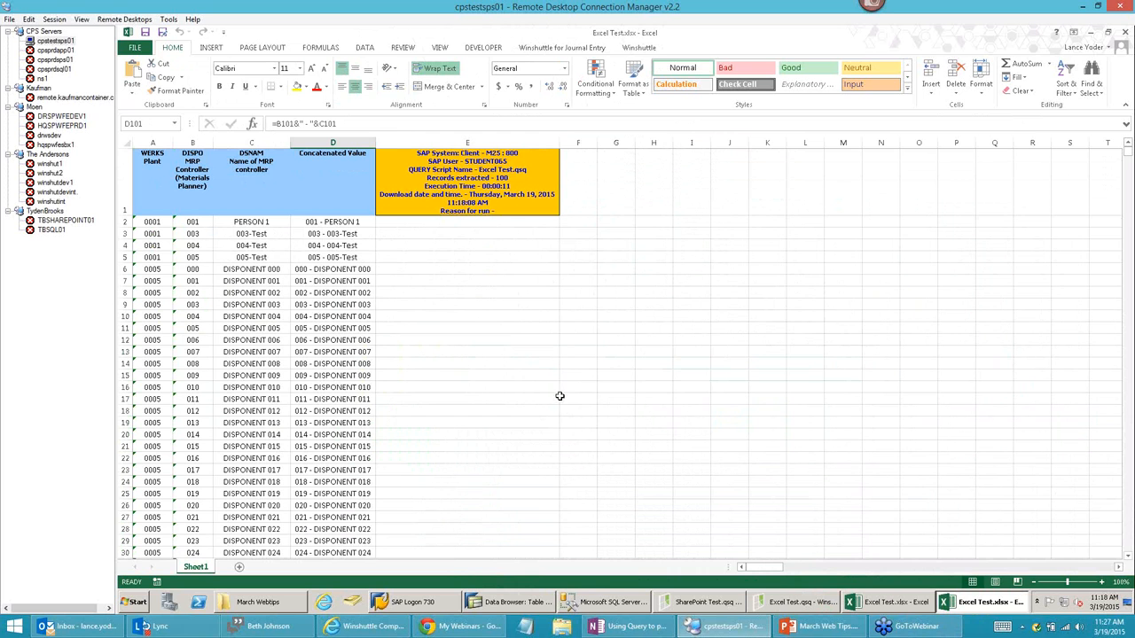
# - Return to the sample Excel Test workbook and clear the controllers and descriptions in B6:C10
pyautogui.hotkey('alt', 'Tab')
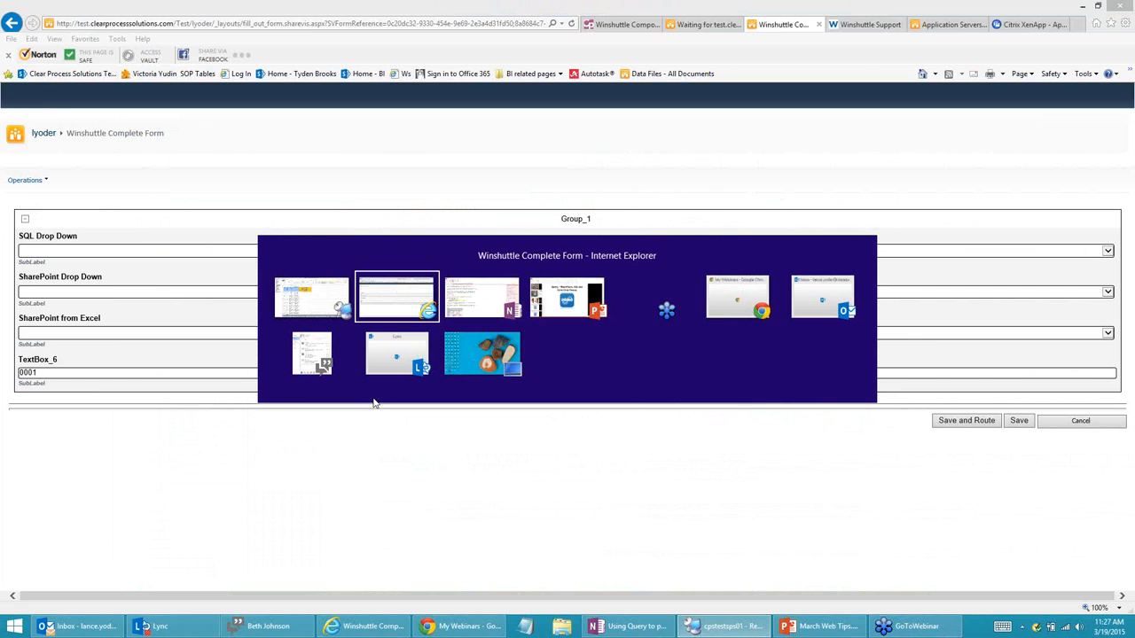
pyautogui.click(764, 626)
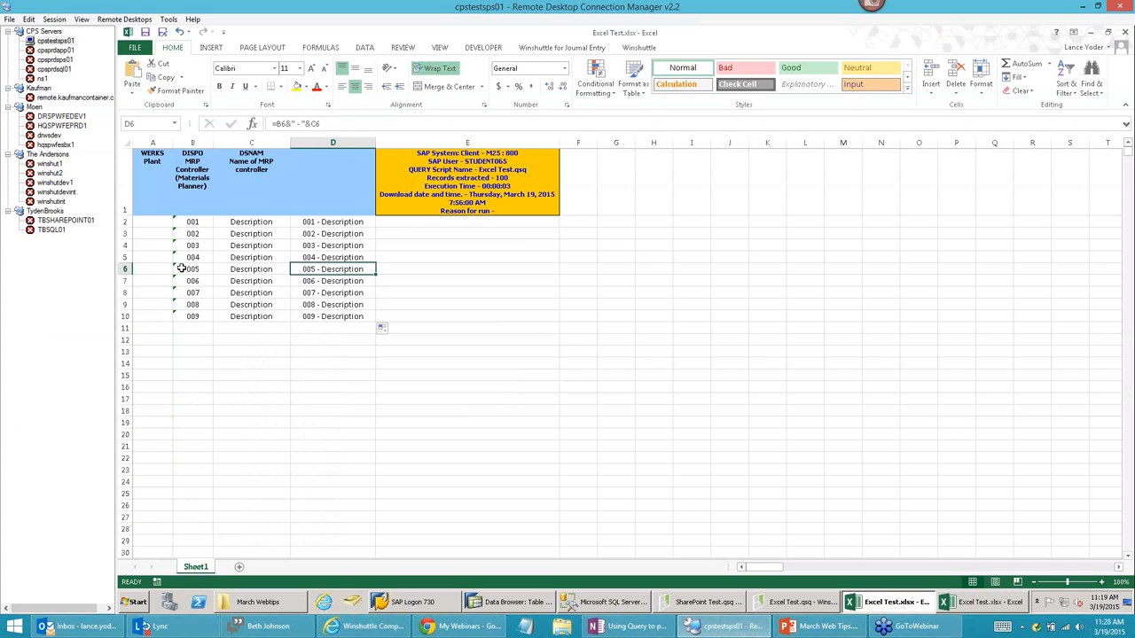
pyautogui.moveTo(181, 268); pyautogui.dragTo(249, 317)
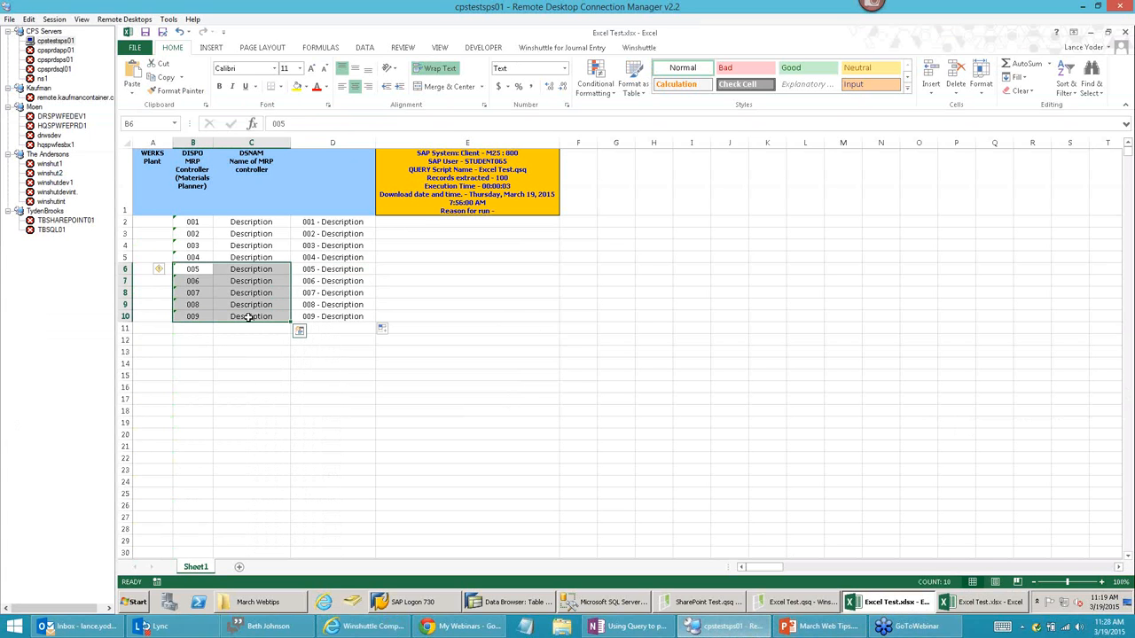
pyautogui.press('pagedown')
pyautogui.press('pageup')
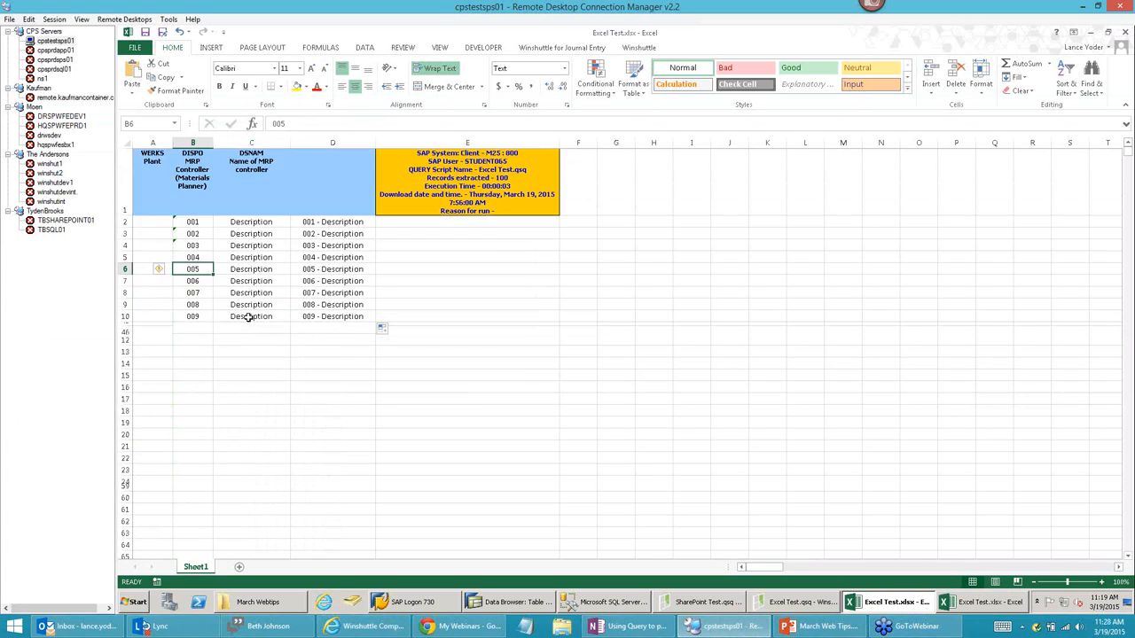
pyautogui.moveTo(193, 269); pyautogui.dragTo(258, 316)
pyautogui.press('Delete')
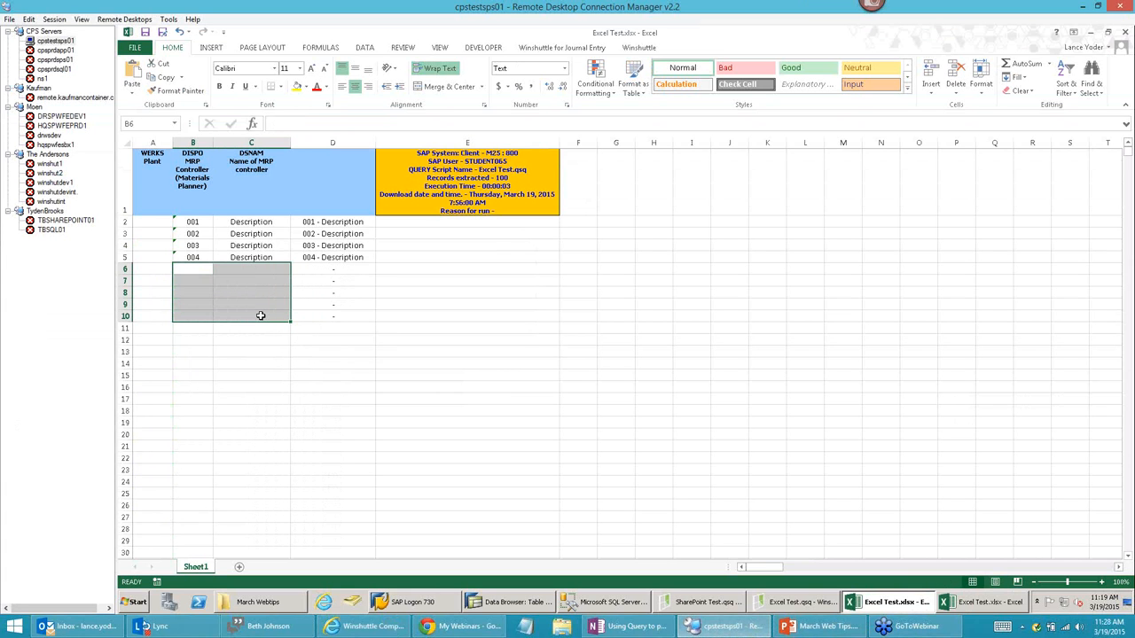
# - Examine the concatenation formulas in D6:D10 of the sample Excel Test workbook, beside the emptied controller rows
pyautogui.click(349, 502)
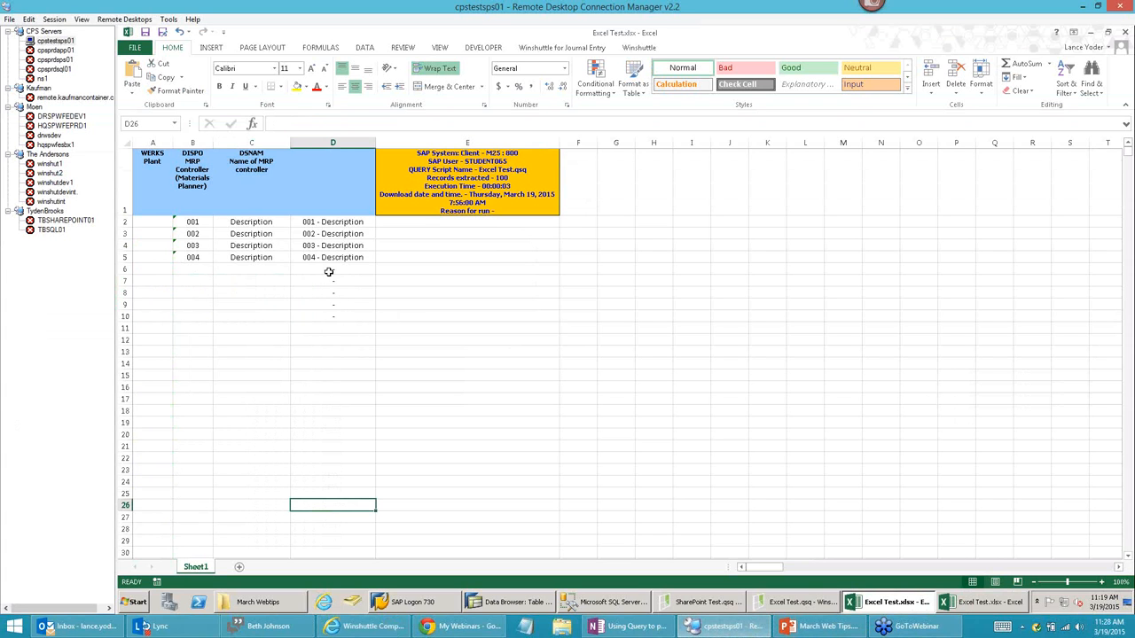
pyautogui.moveTo(331, 267); pyautogui.dragTo(330, 318)
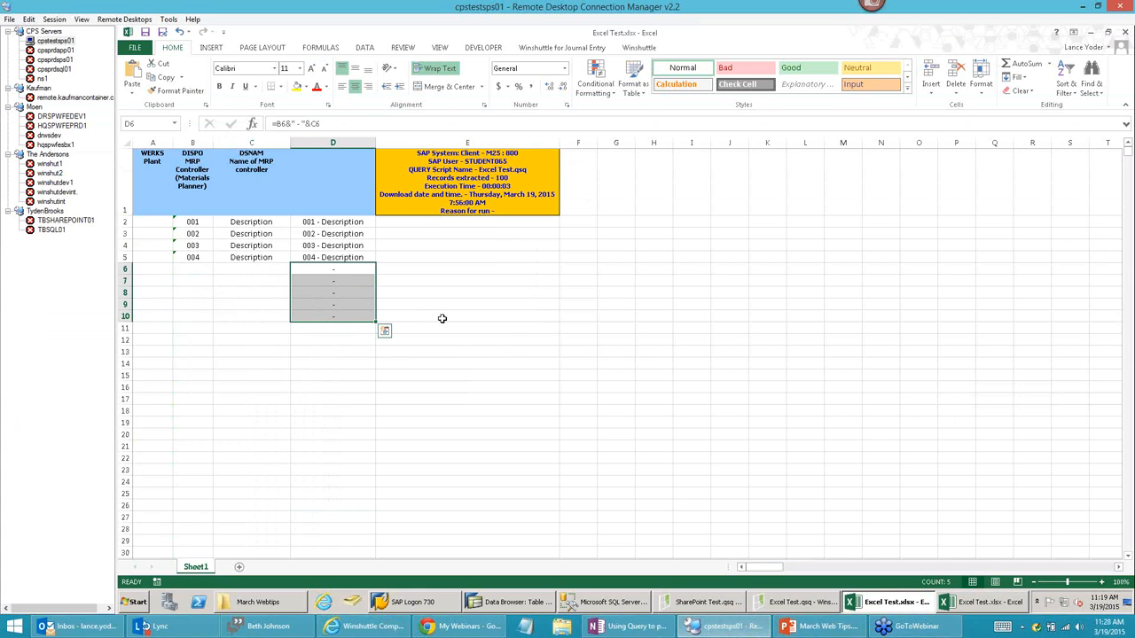
# - Switch to Winshuttle QUERY, open the Excel Test mapping, and review the Excel Expression column for the WERKS, DISPO and DSNAM fields
pyautogui.click(793, 601)
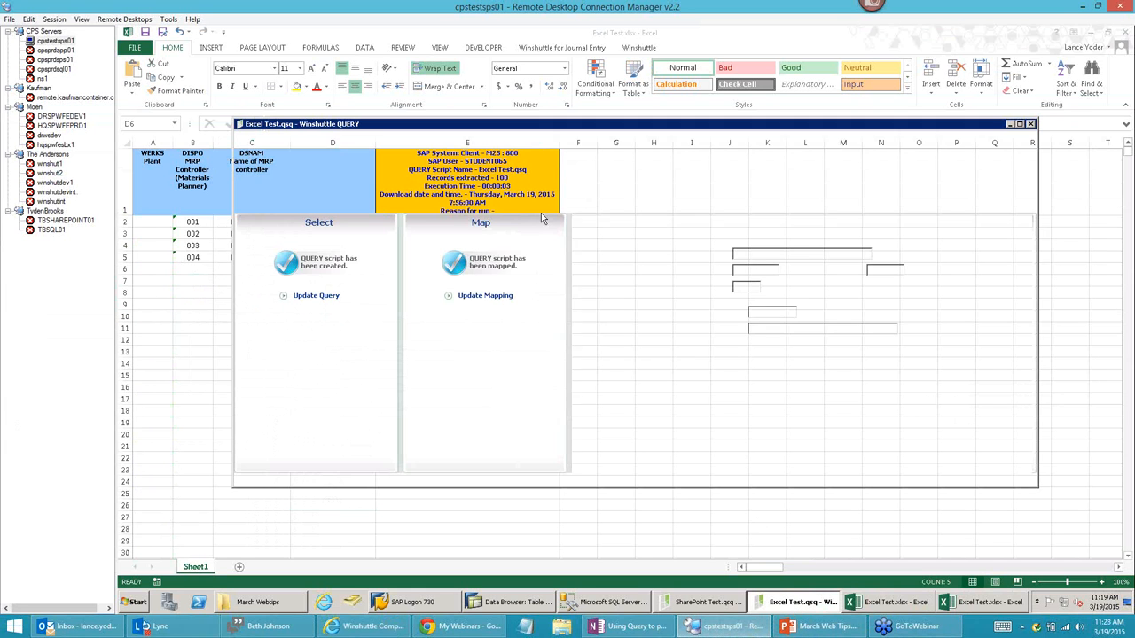
pyautogui.click(493, 297)
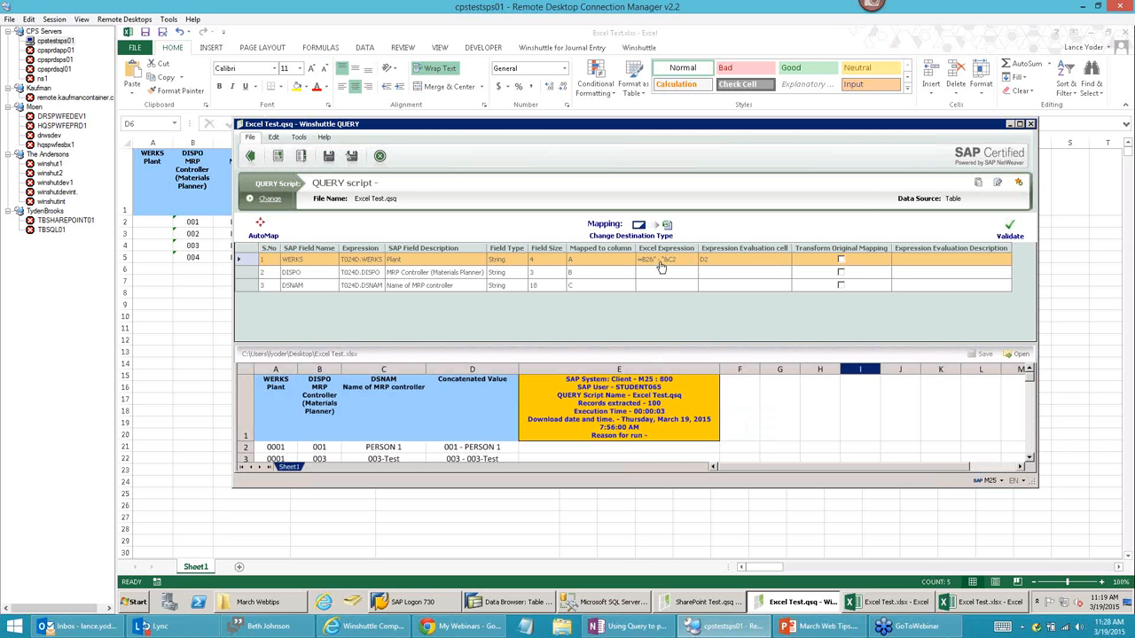
pyautogui.moveTo(671, 131); pyautogui.dragTo(692, 145)
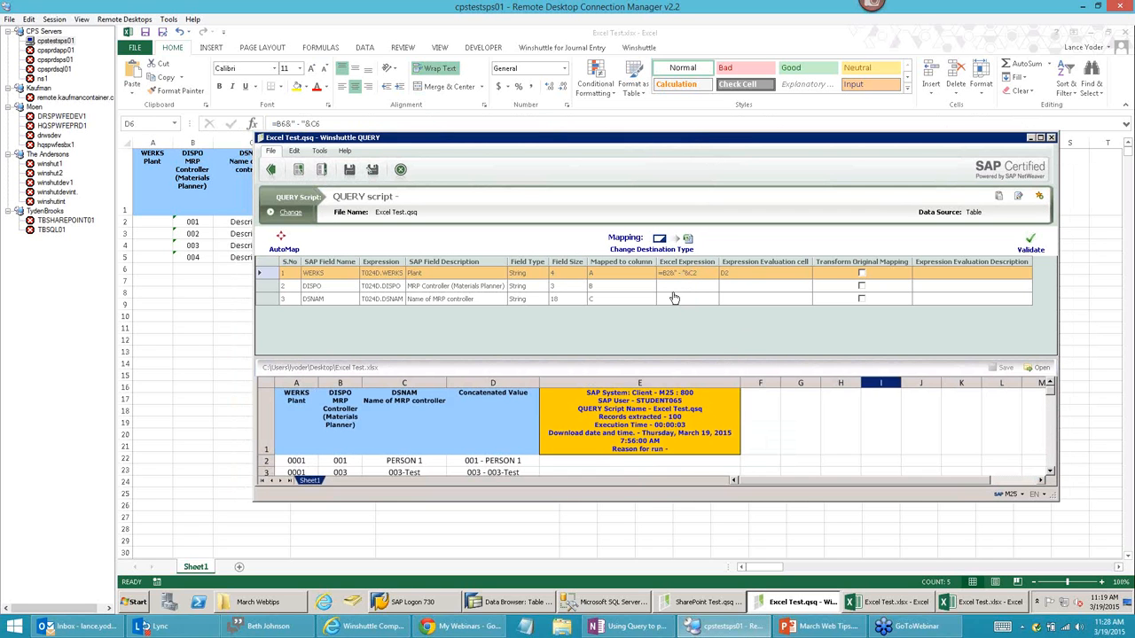
pyautogui.click(682, 293)
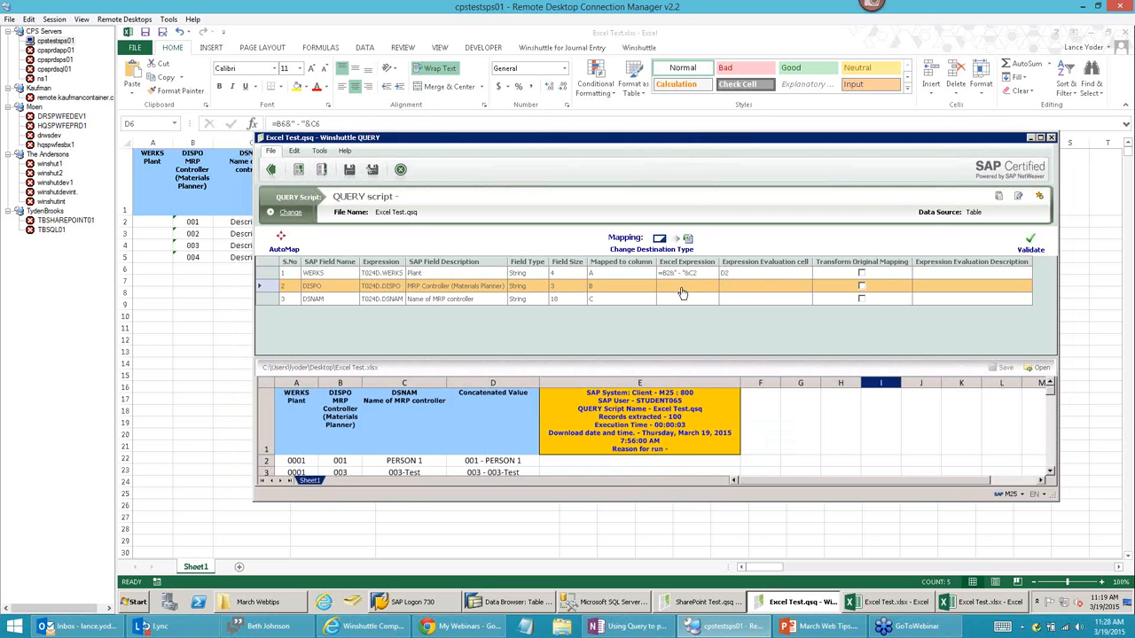
pyautogui.click(677, 300)
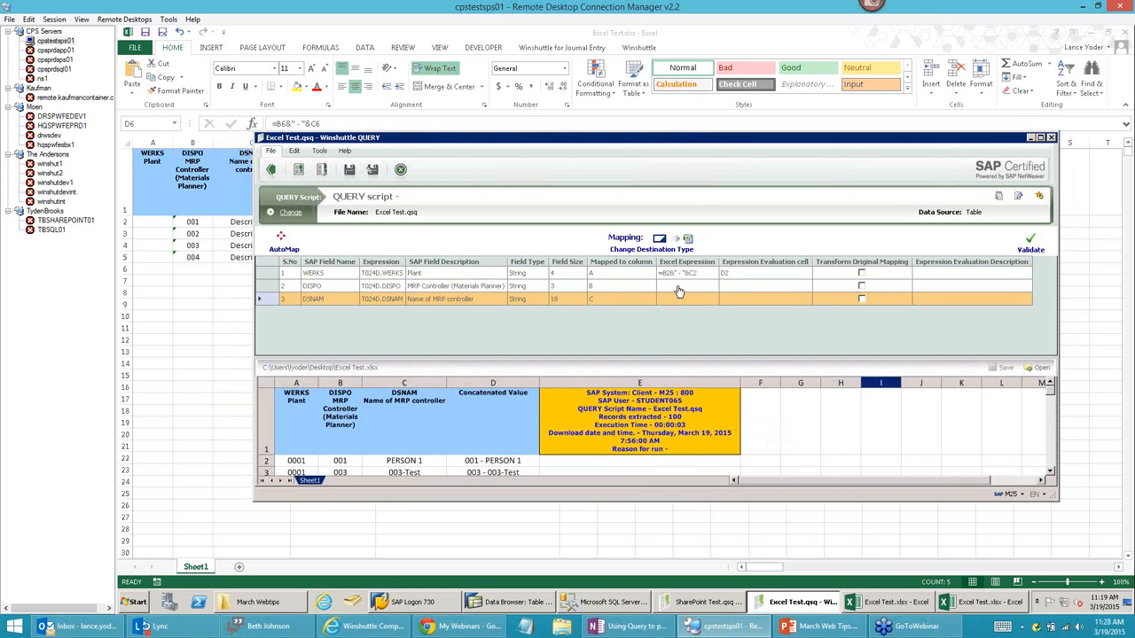
pyautogui.click(677, 286)
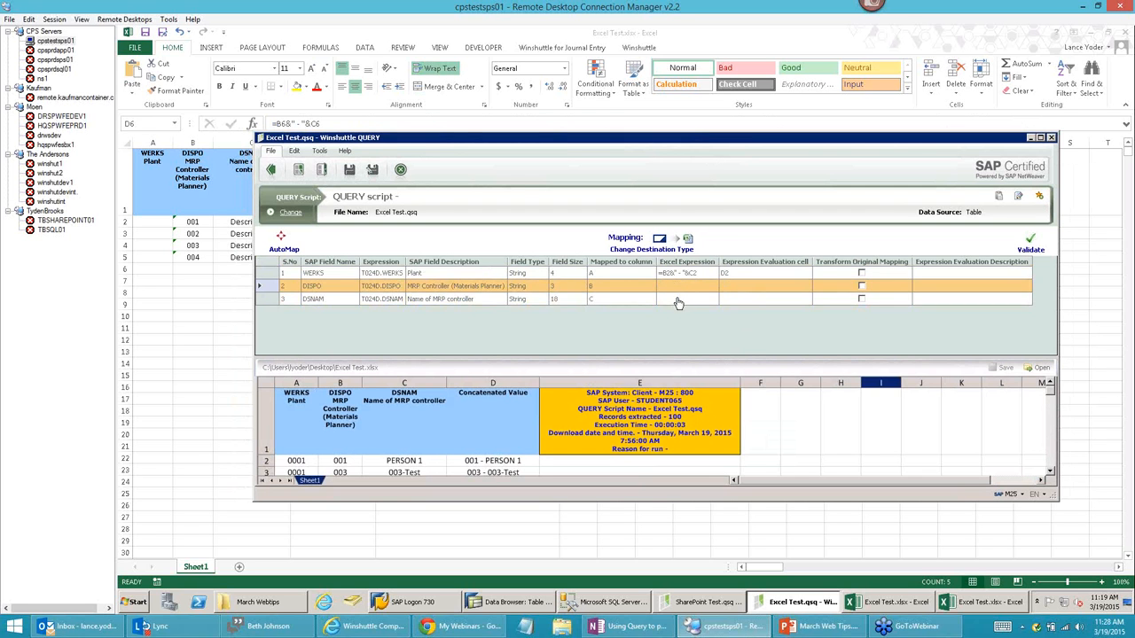
pyautogui.click(682, 301)
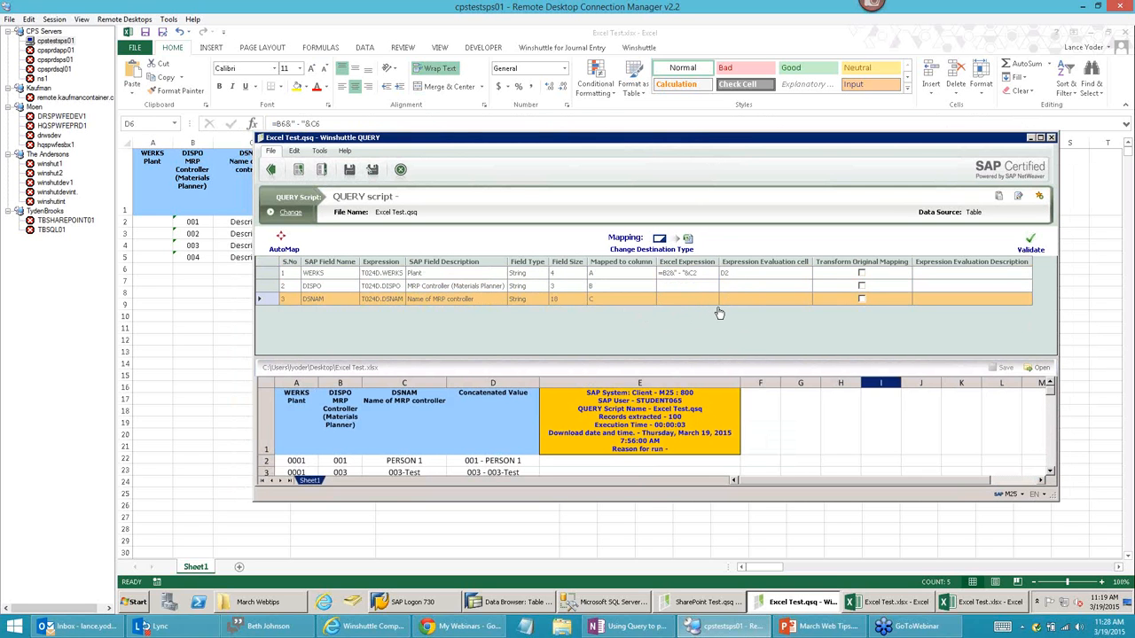
# - Clear the WERKS field's Expression Evaluation cell D2 and enable Transform Original Mapping for that field
pyautogui.click(861, 276)
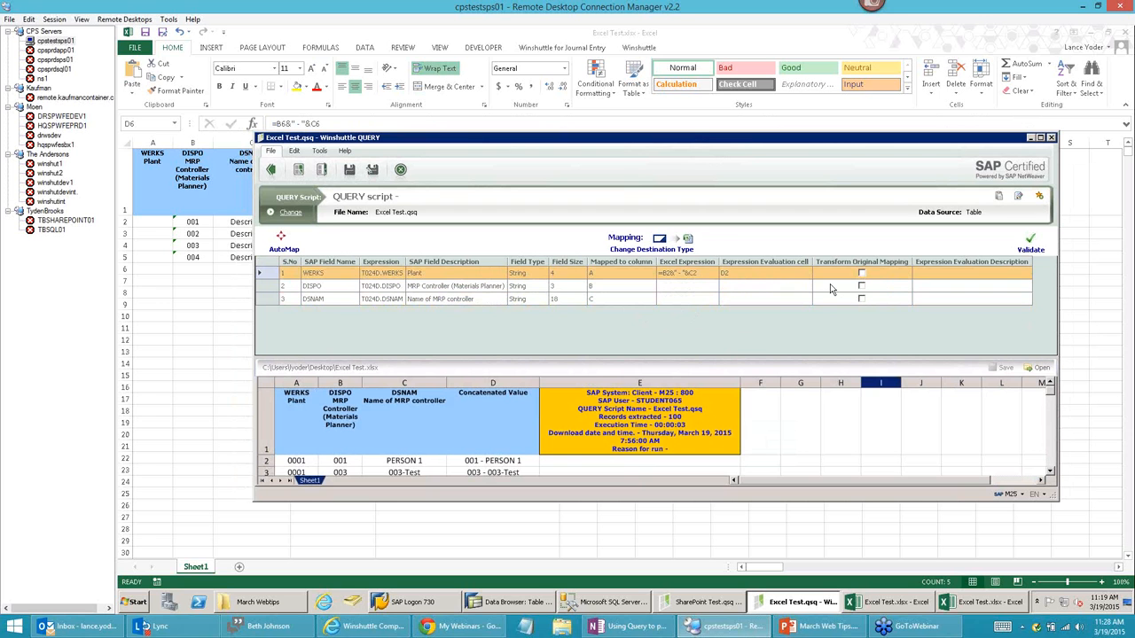
pyautogui.click(732, 275)
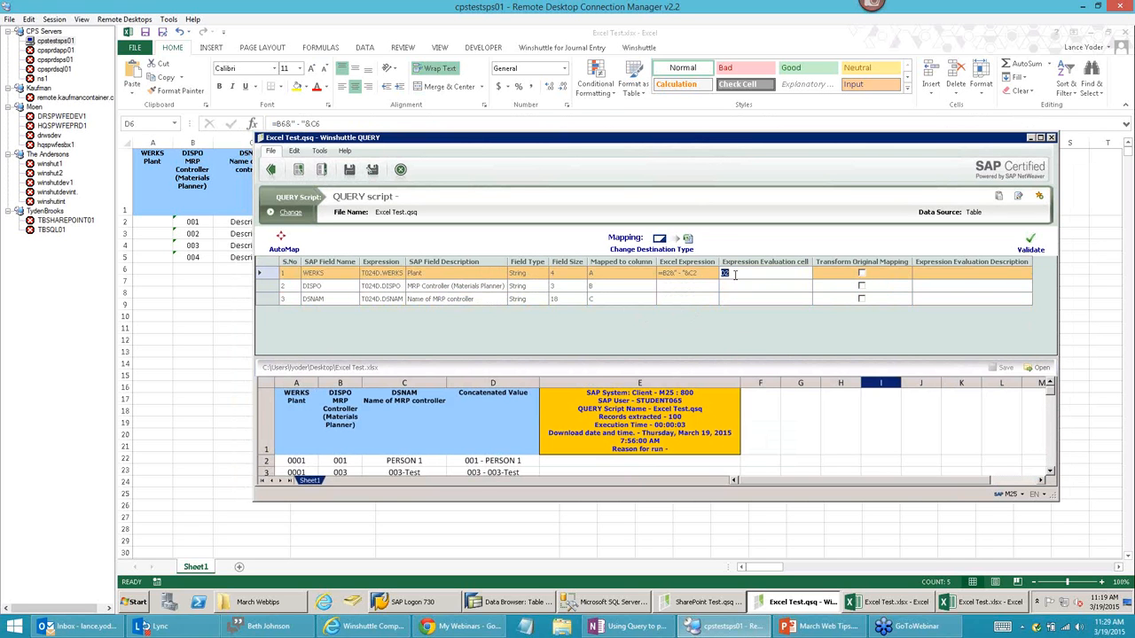
pyautogui.press('Delete')
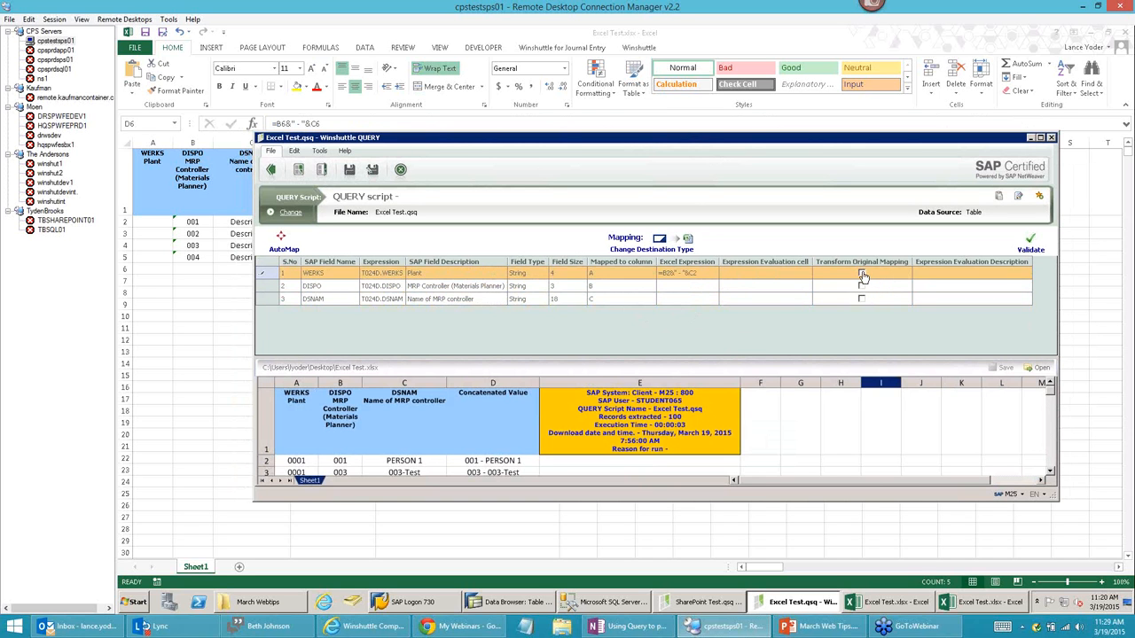
pyautogui.click(862, 274)
# - Move the Excel Expression =B2&" - "&C2 from the WERKS field to the DSNAM field, leaving the WERKS expression blank
pyautogui.moveTo(609, 144); pyautogui.dragTo(648, 167)
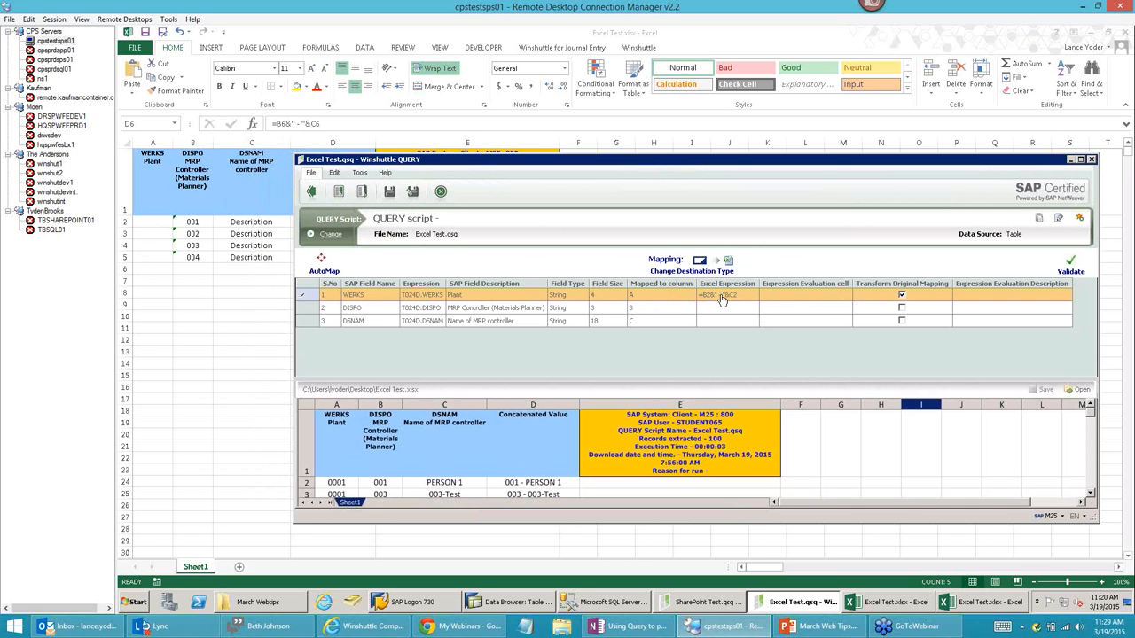
pyautogui.click(659, 297)
pyautogui.click(742, 297)
pyautogui.hotkey('ctrl', 'c')
pyautogui.click(737, 321)
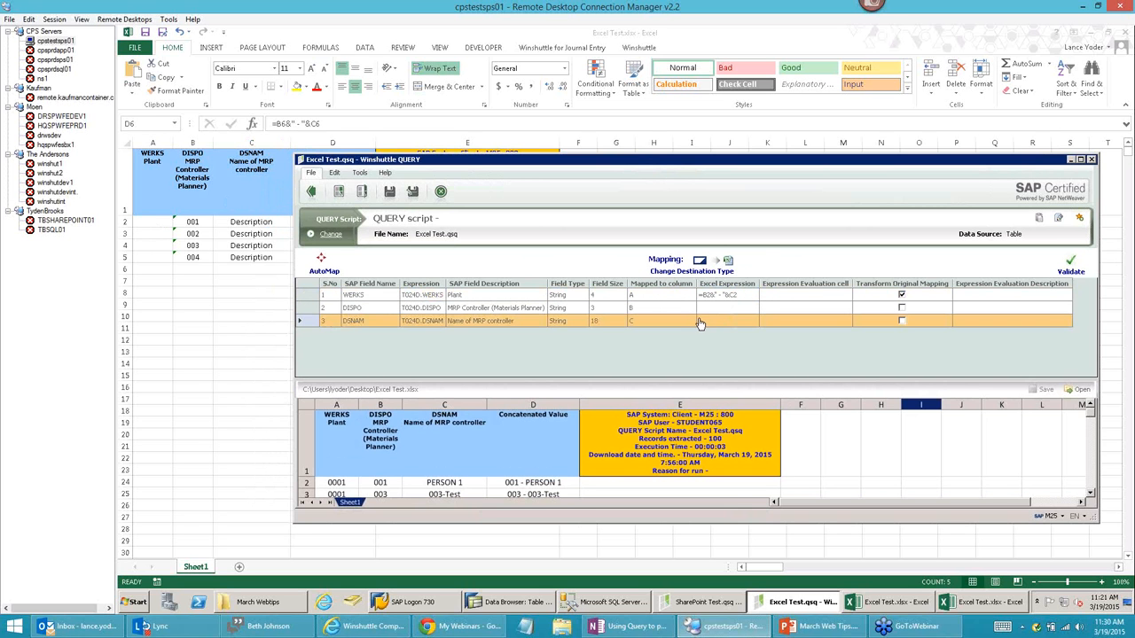
pyautogui.click(727, 322)
pyautogui.hotkey('ctrl', 'v')
pyautogui.click(745, 296)
pyautogui.click(743, 295)
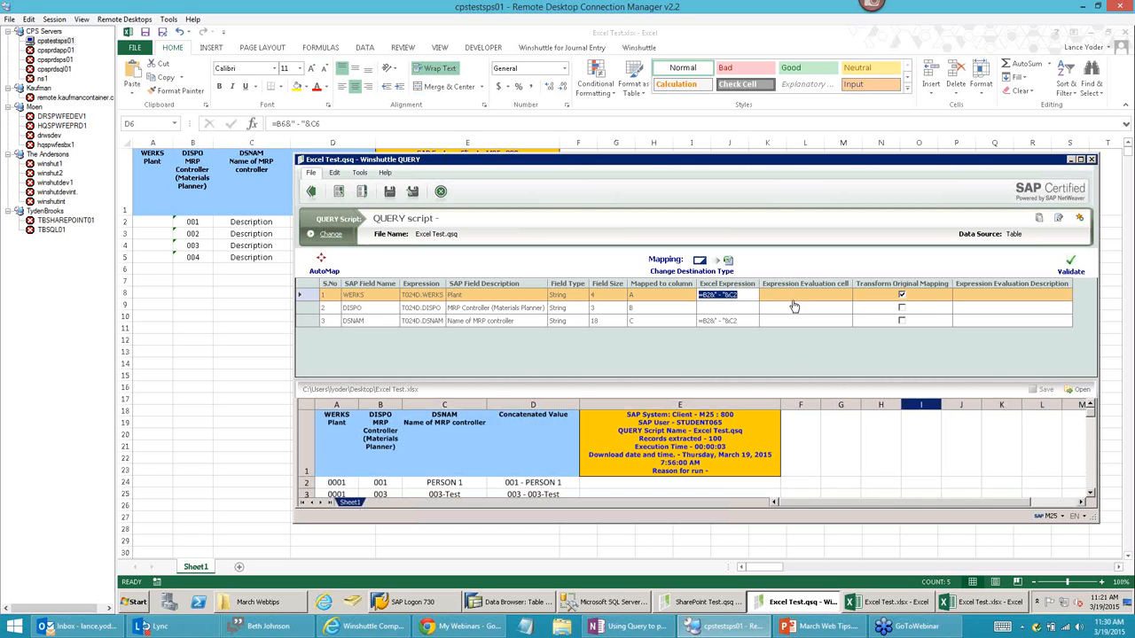
pyautogui.press('BackSpace')
# - Turn off Transform Original Mapping for the WERKS field and turn it on for the DSNAM field
pyautogui.click(797, 323)
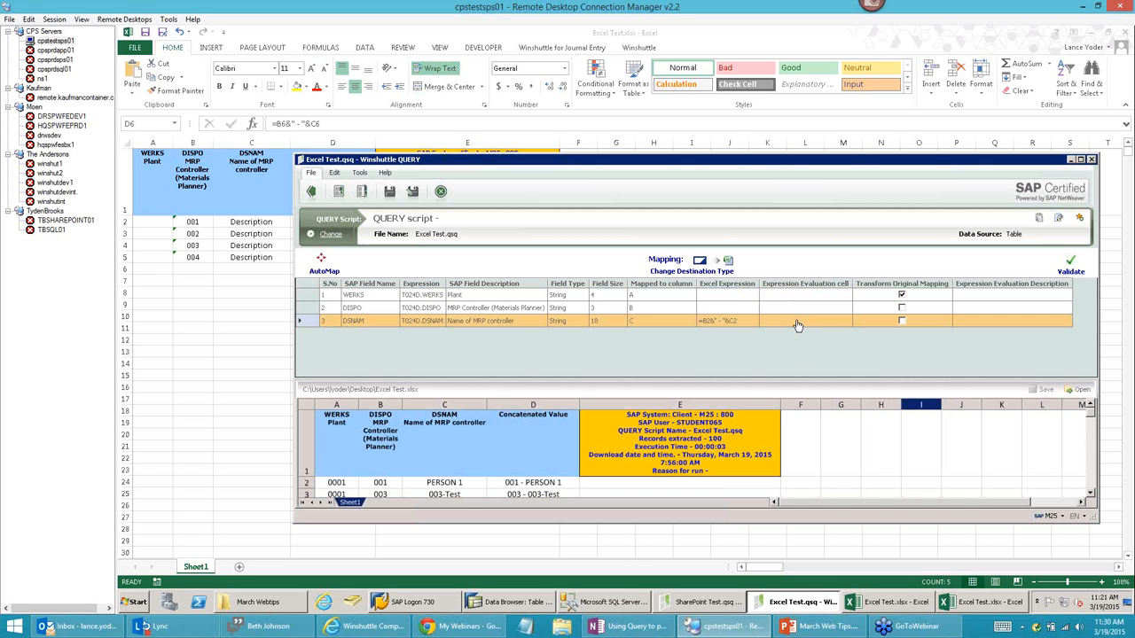
pyautogui.click(901, 295)
pyautogui.click(900, 296)
pyautogui.click(901, 322)
# - Return to the sample Excel Test workbook and highlight the concatenated values in D2:D5 for review
pyautogui.click(203, 307)
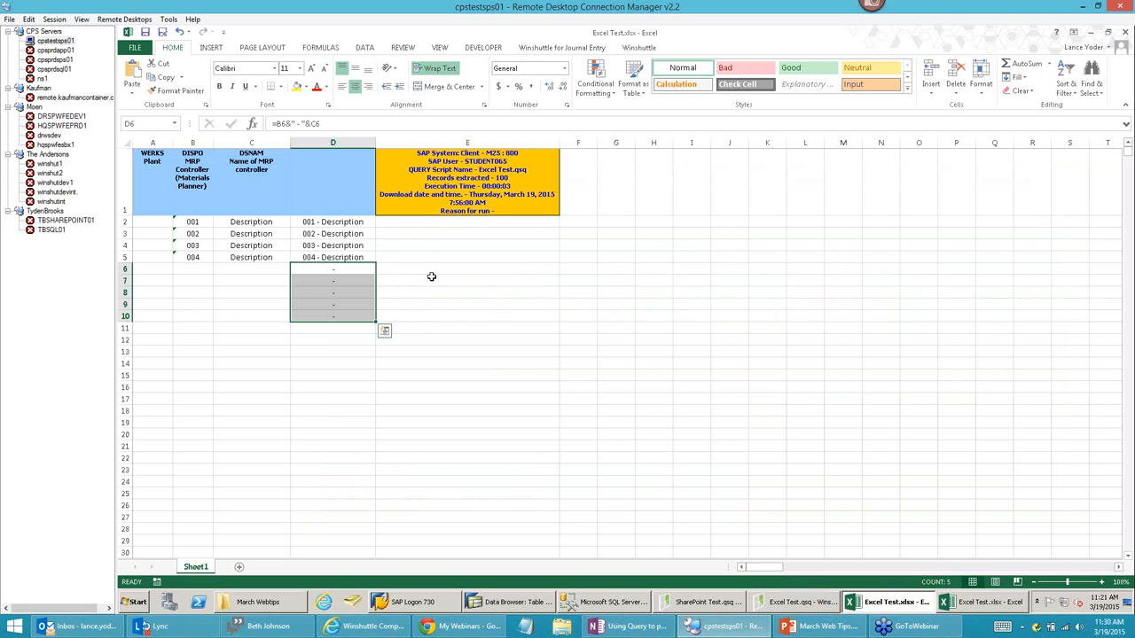
pyautogui.moveTo(334, 221); pyautogui.dragTo(334, 257)
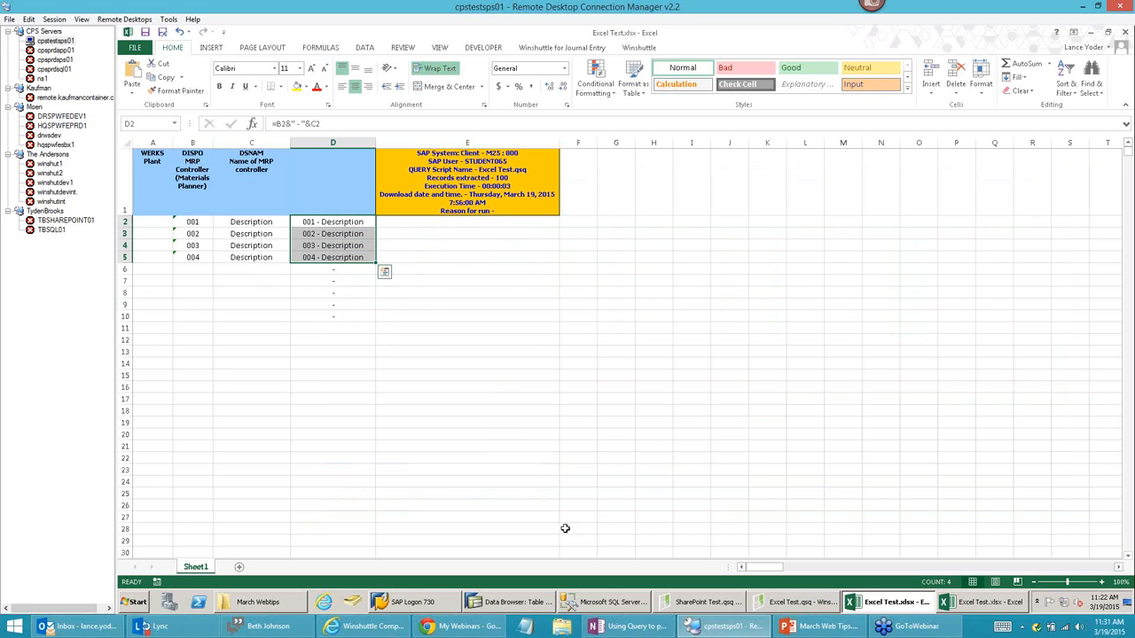
# - Switch to the SharePoint site in Internet Explorer and open the MRP Controllers 2 list in datasheet view
pyautogui.click(363, 626)
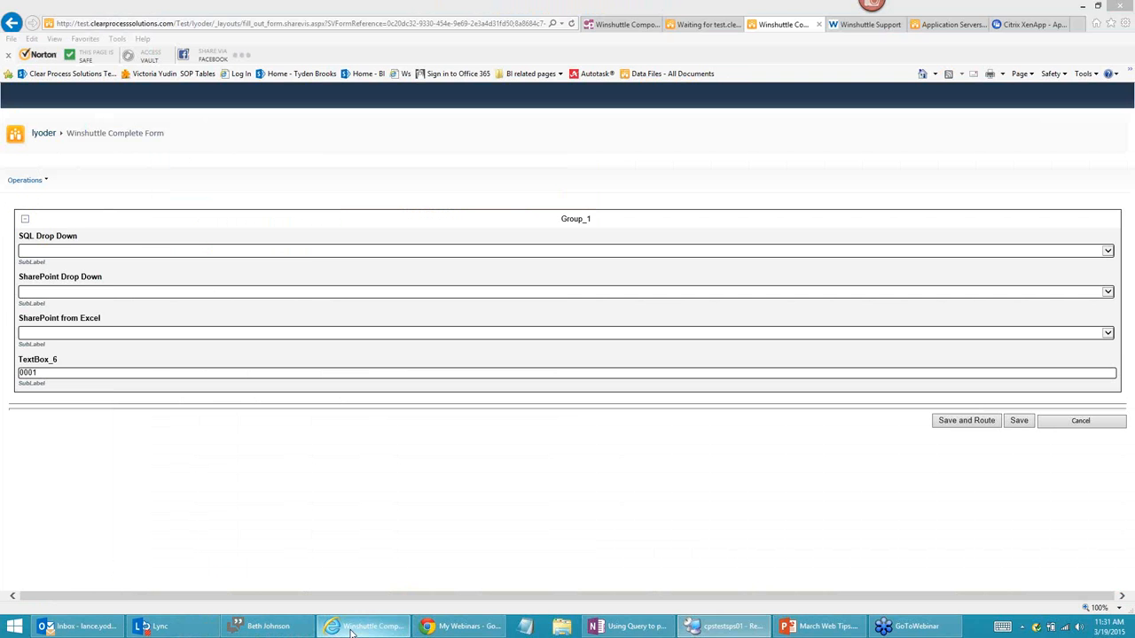
pyautogui.click(694, 26)
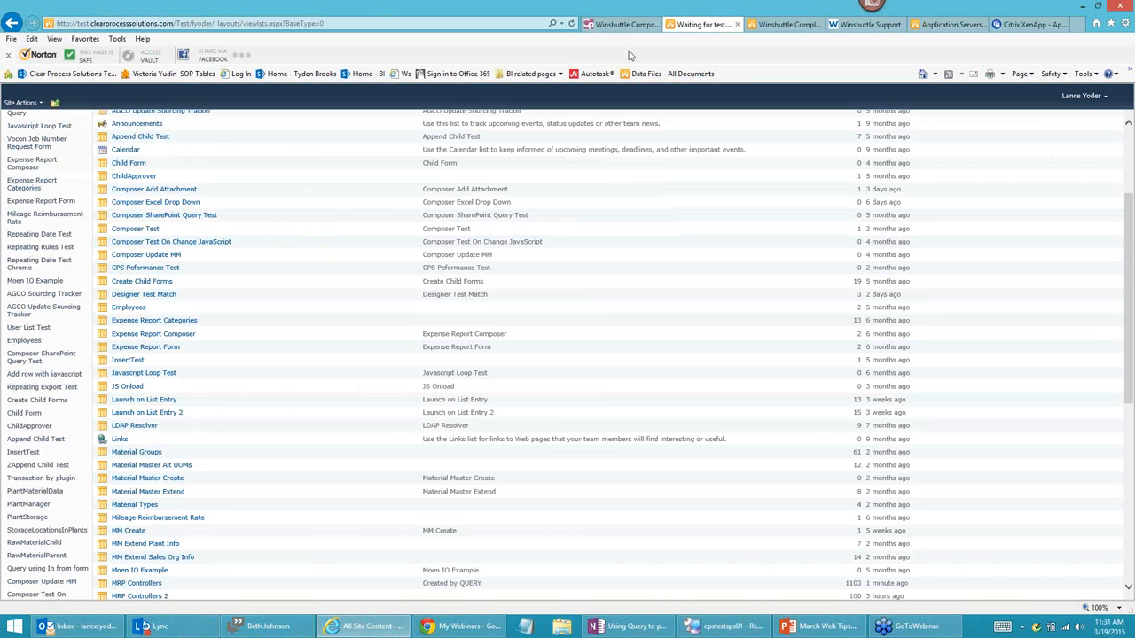
pyautogui.scroll(-2, 168, 438)
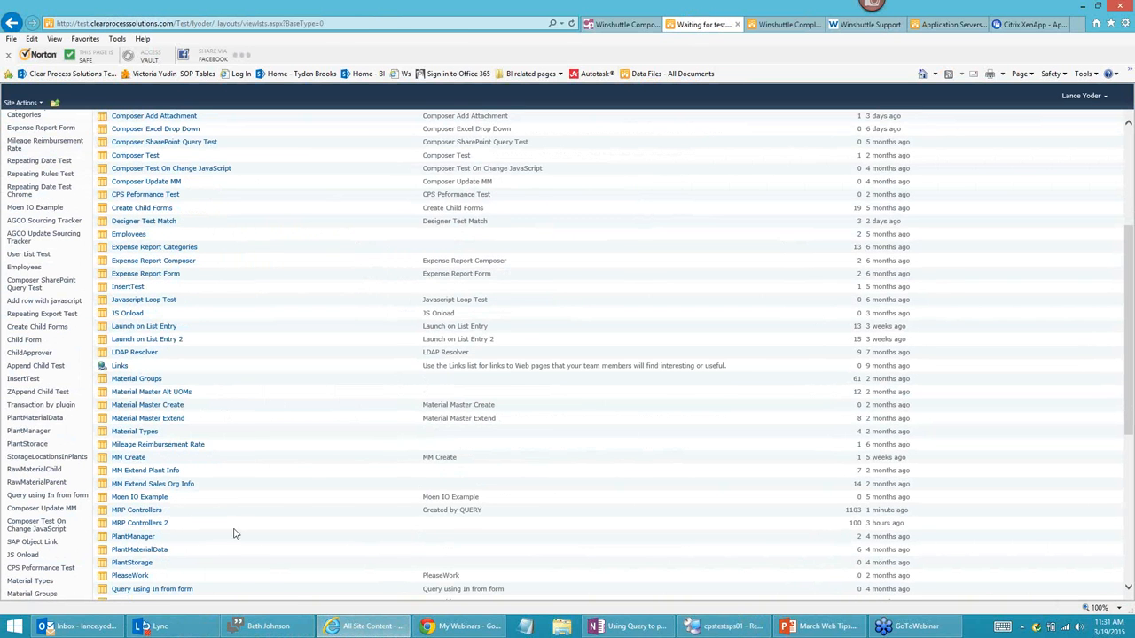
pyautogui.click(146, 525)
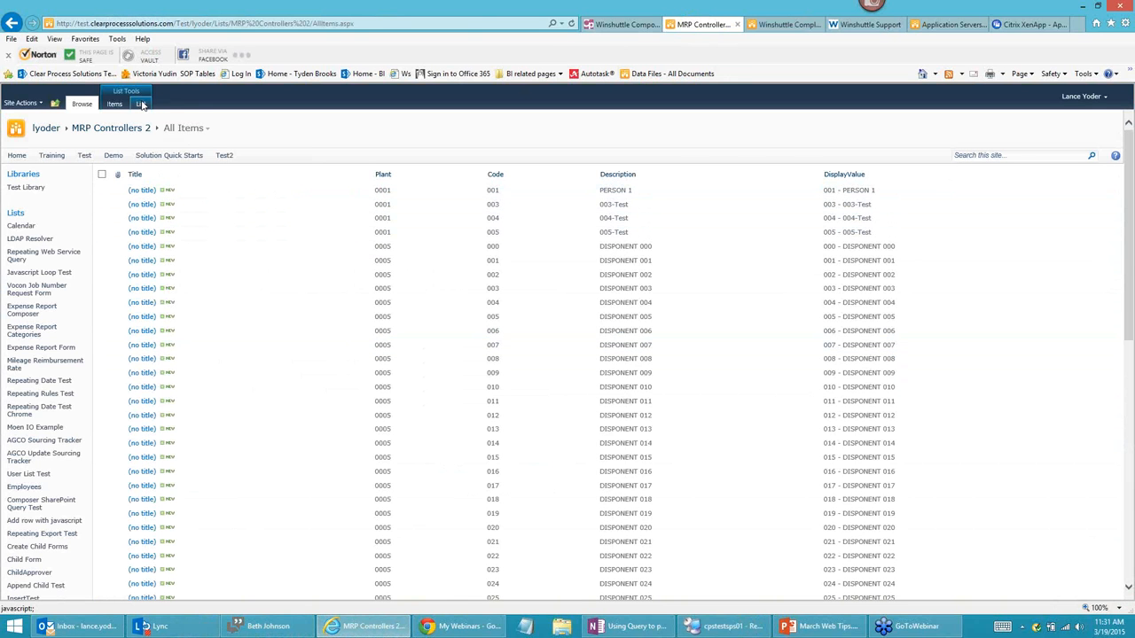
pyautogui.click(141, 105)
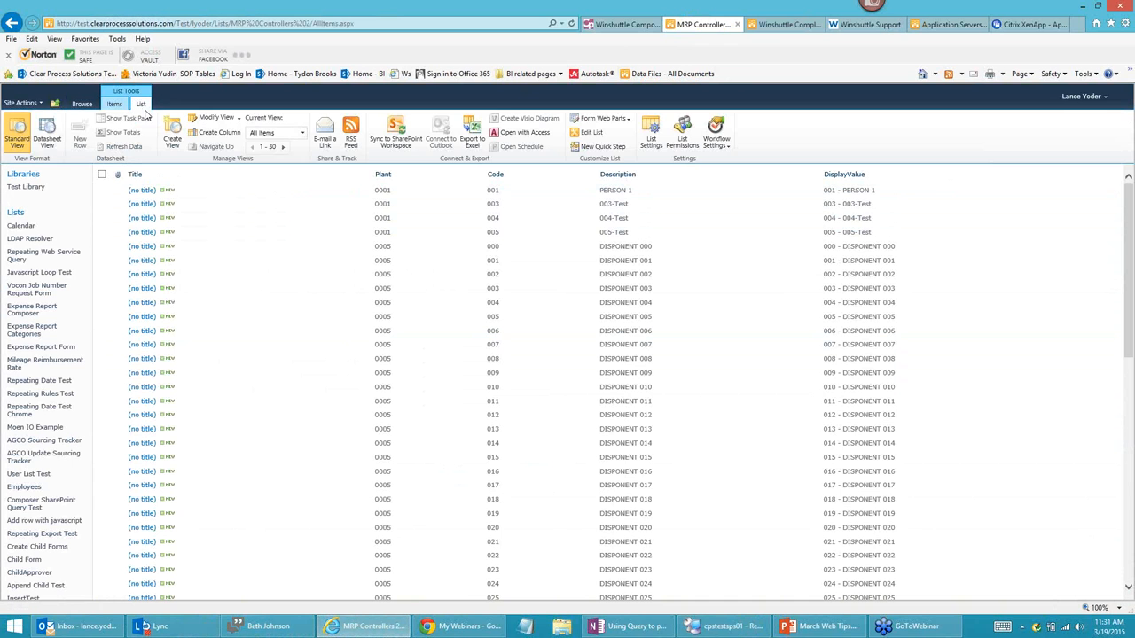
pyautogui.click(47, 130)
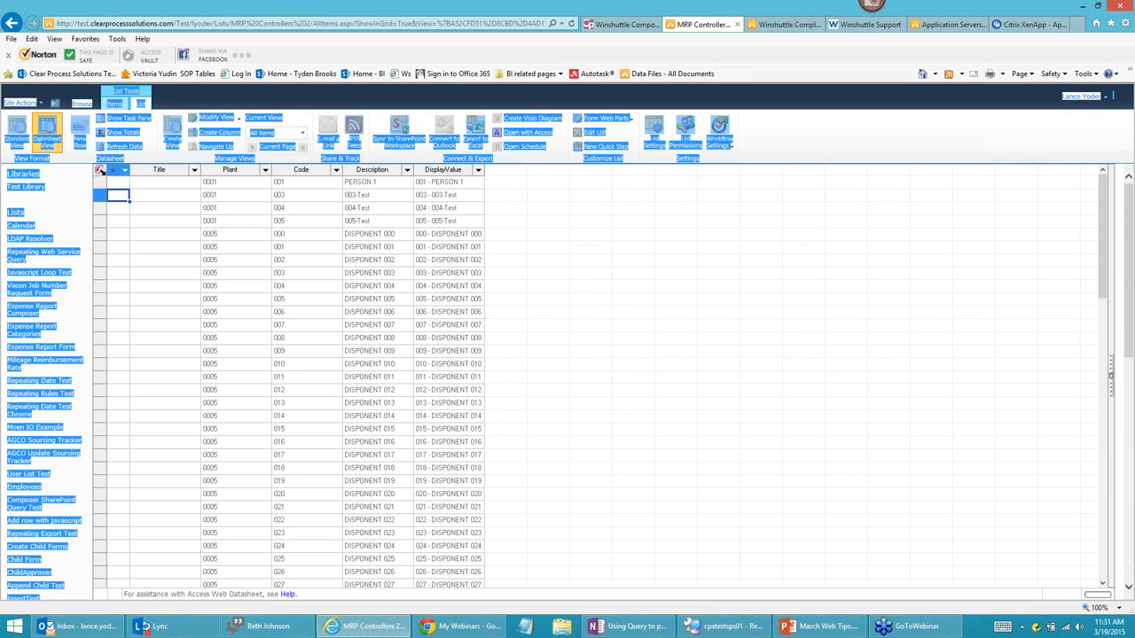
pyautogui.hotkey('ctrl', 'a')
pyautogui.click(69, 189)
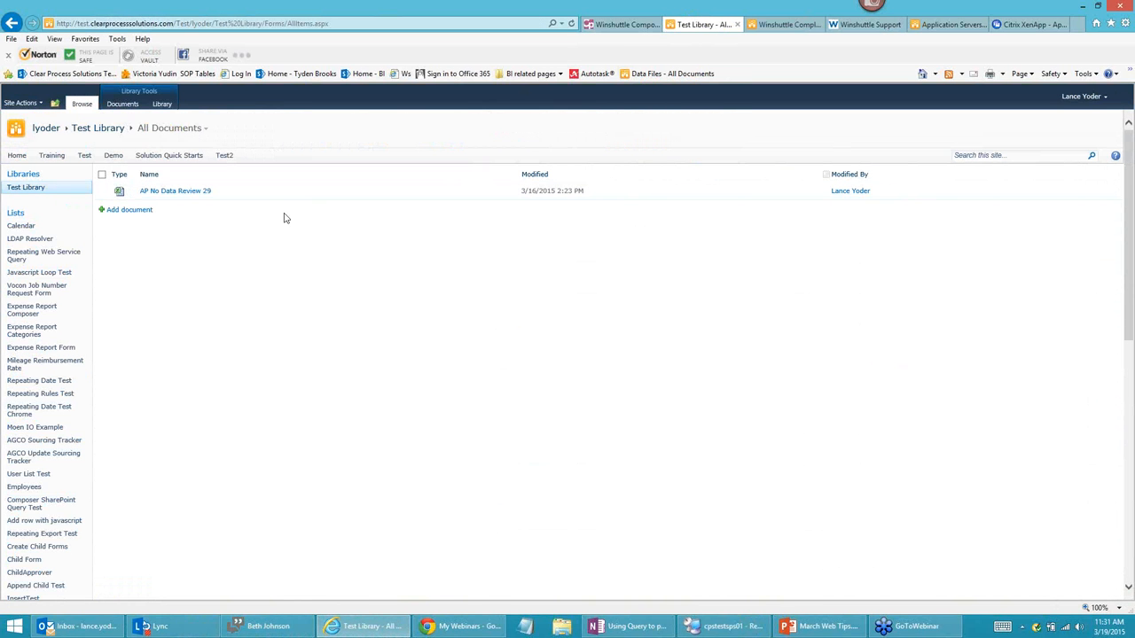
pyautogui.click(12, 24)
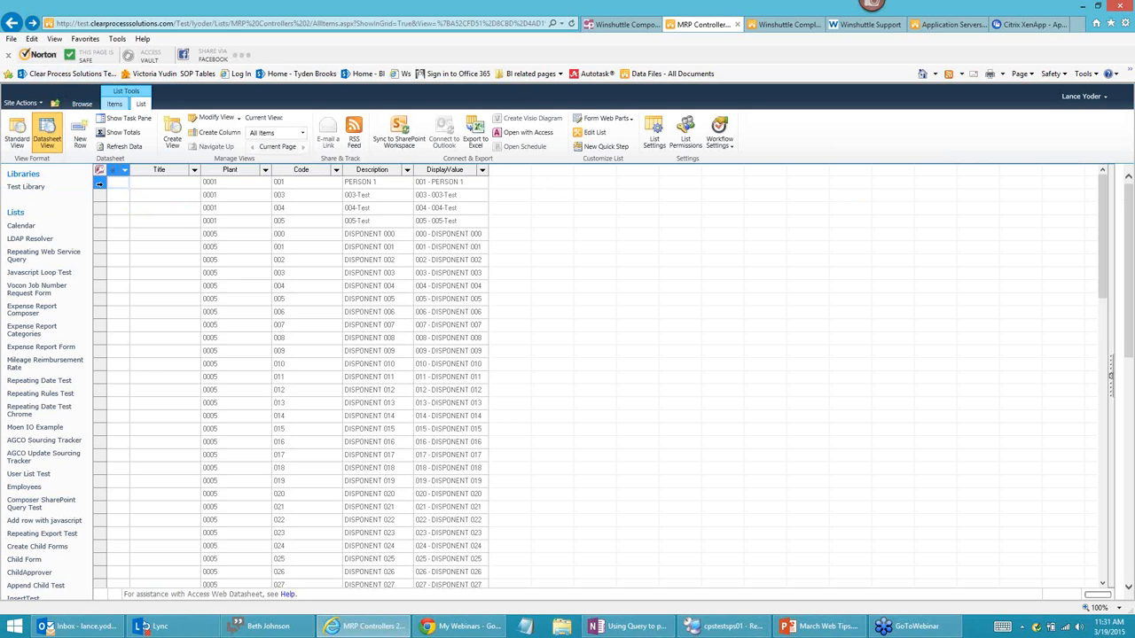
# - Delete all rows from the MRP Controllers 2 list and confirm the deletion
pyautogui.click(100, 168)
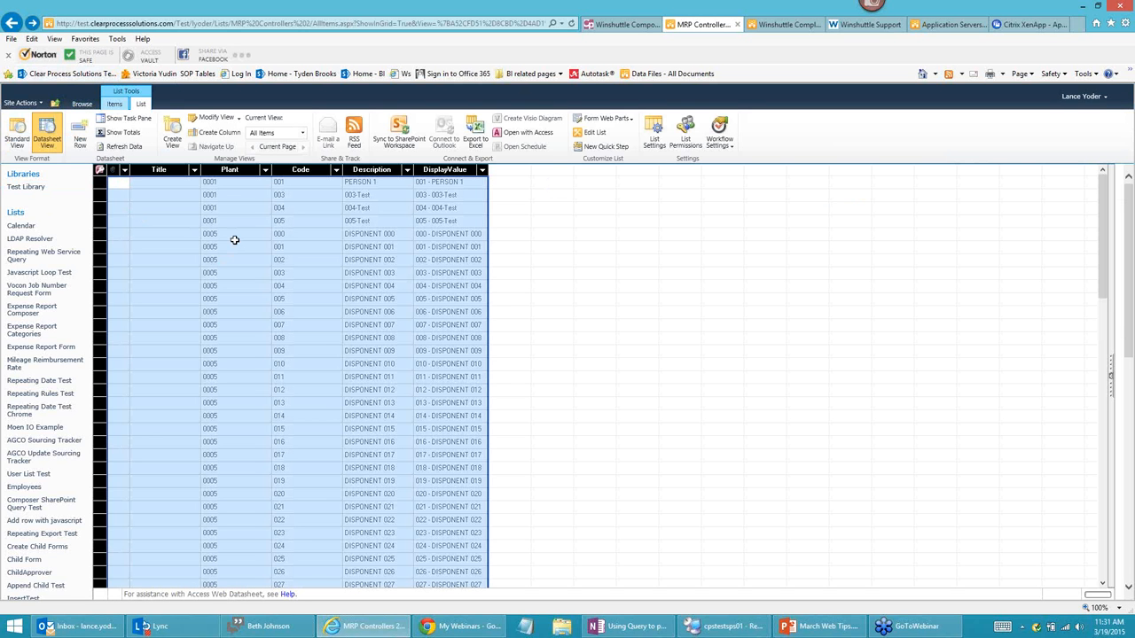
pyautogui.click(151, 184)
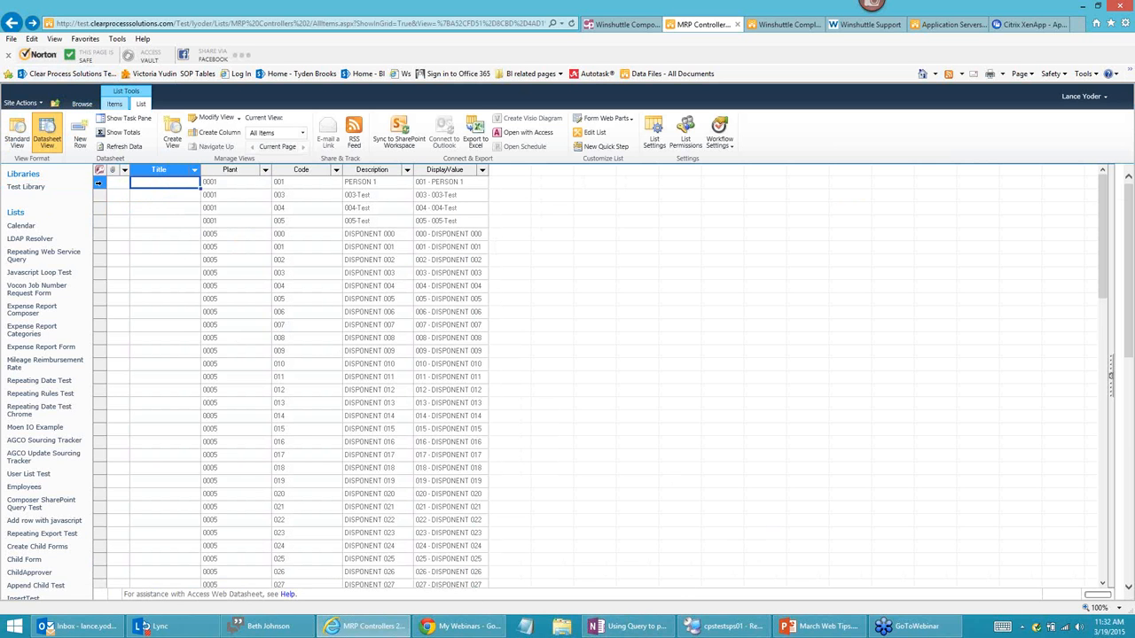
pyautogui.click(100, 169)
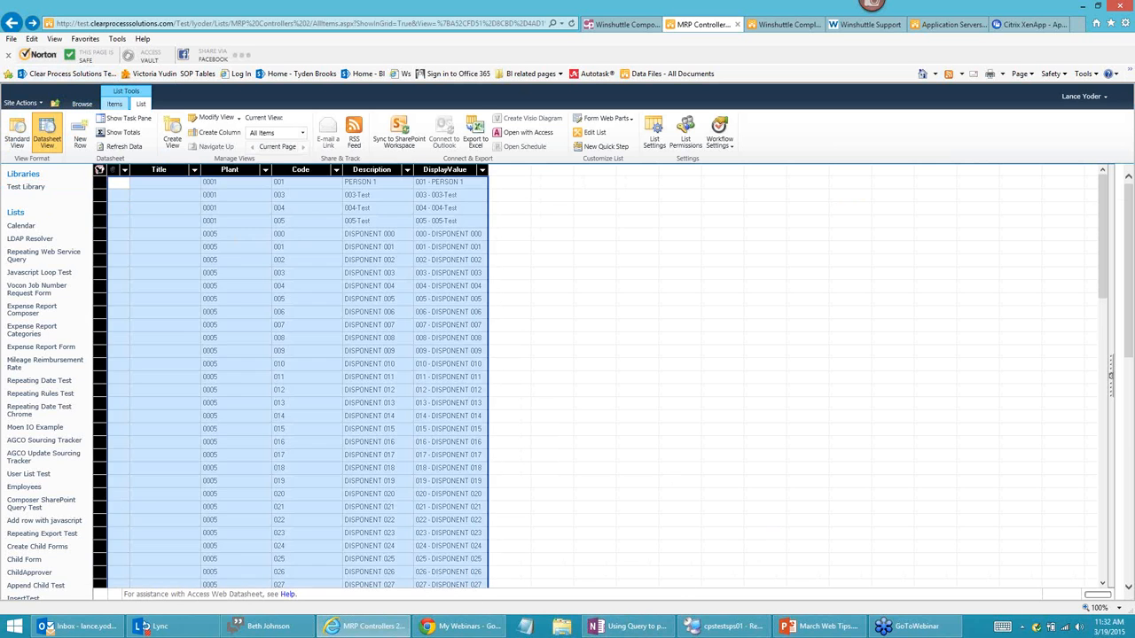
pyautogui.rightClick(232, 210)
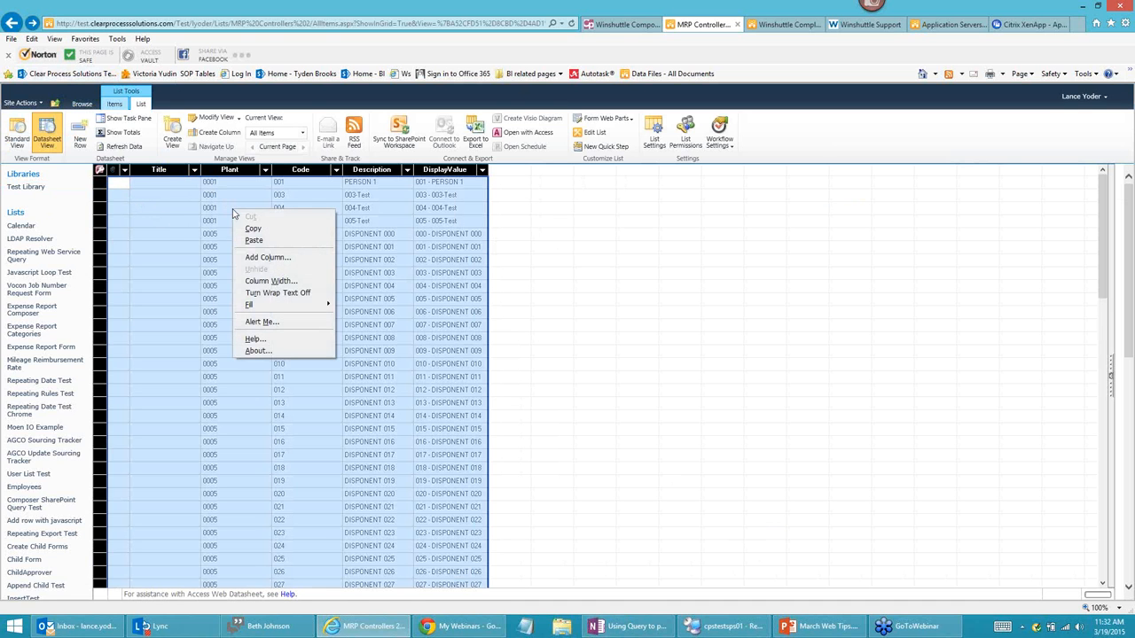
pyautogui.rightClick(103, 226)
pyautogui.click(137, 281)
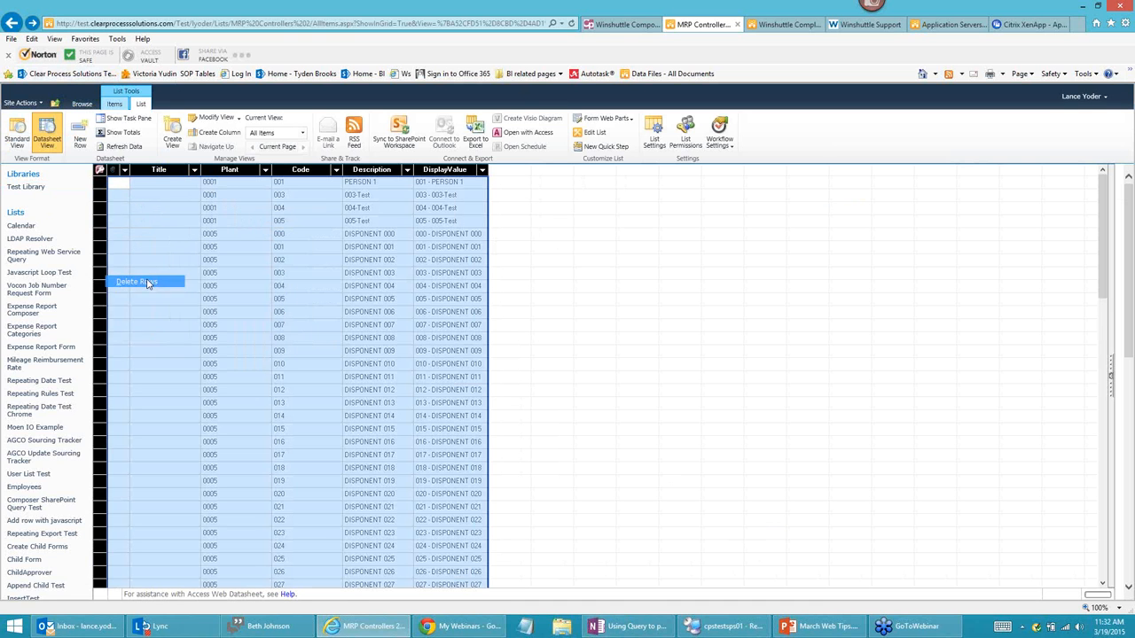
pyautogui.click(594, 361)
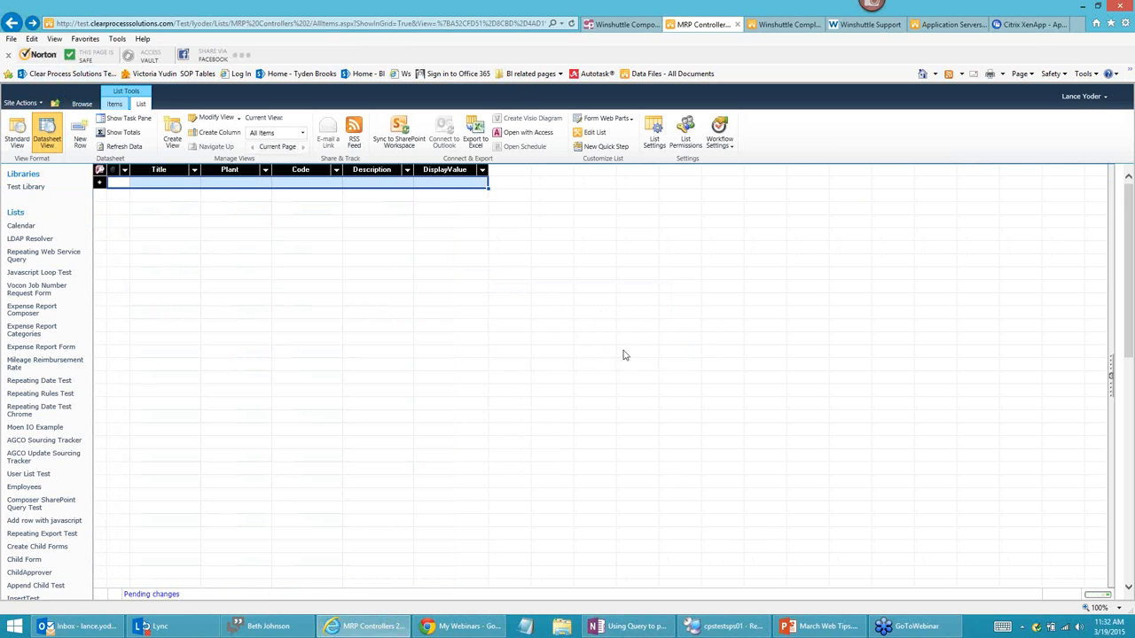
# - Minimize the browser and remote desktop windows and open the March Webtips folder from the local desktop
pyautogui.click(1078, 6)
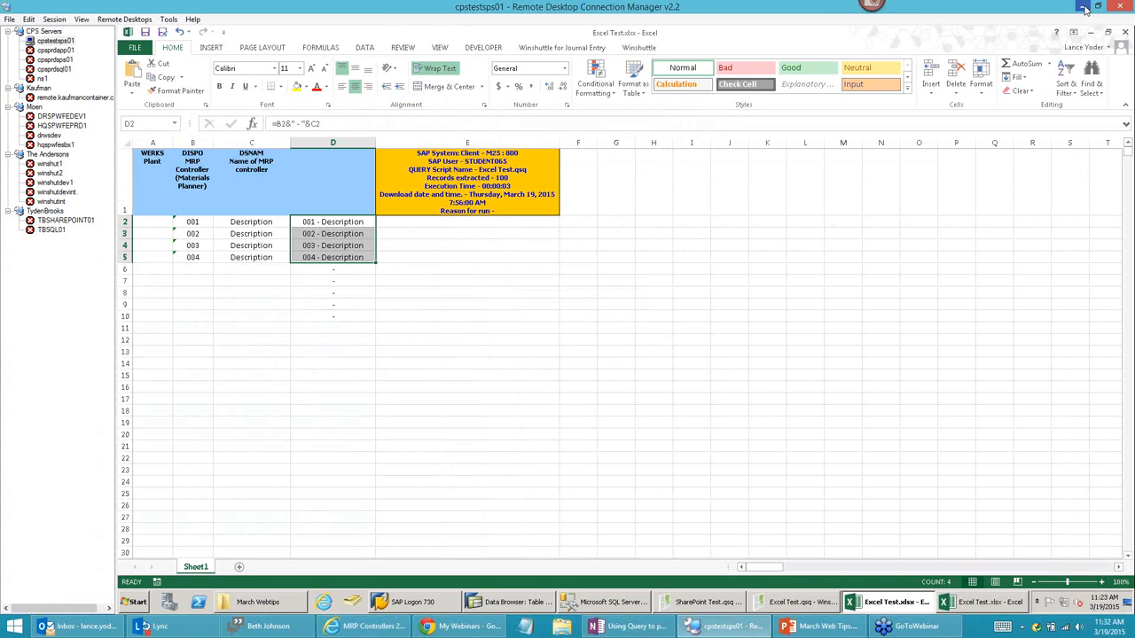
pyautogui.click(1090, 7)
pyautogui.click(1092, 7)
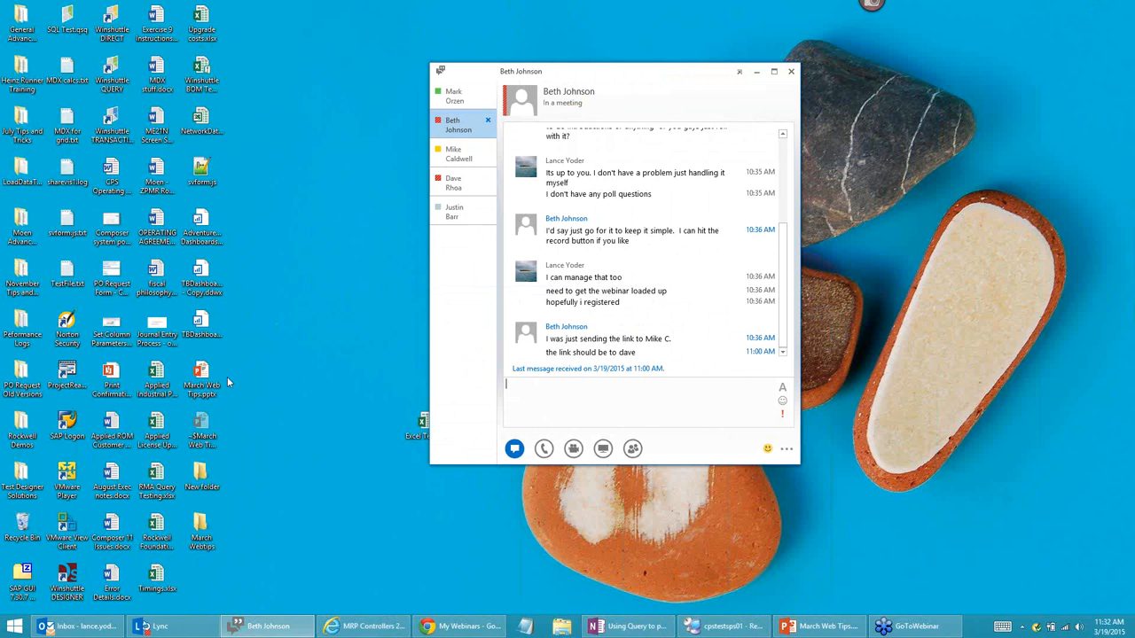
pyautogui.click(199, 525)
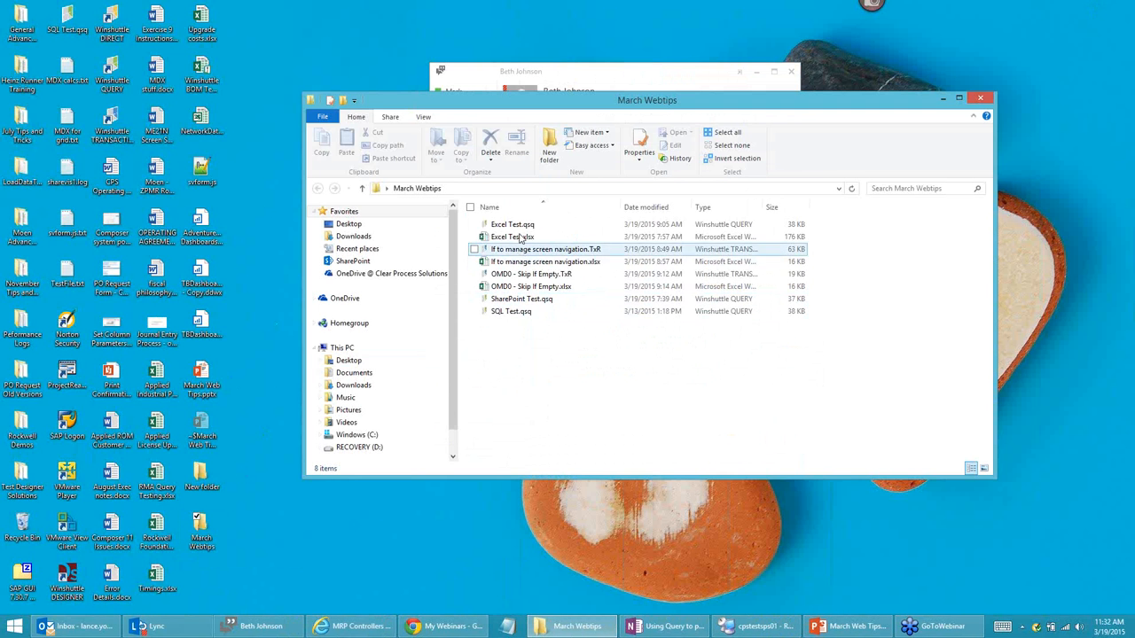
# - Open Excel Test.xlsx from the March Webtips folder and copy its data rows from A2 through D101
pyautogui.click(516, 238)
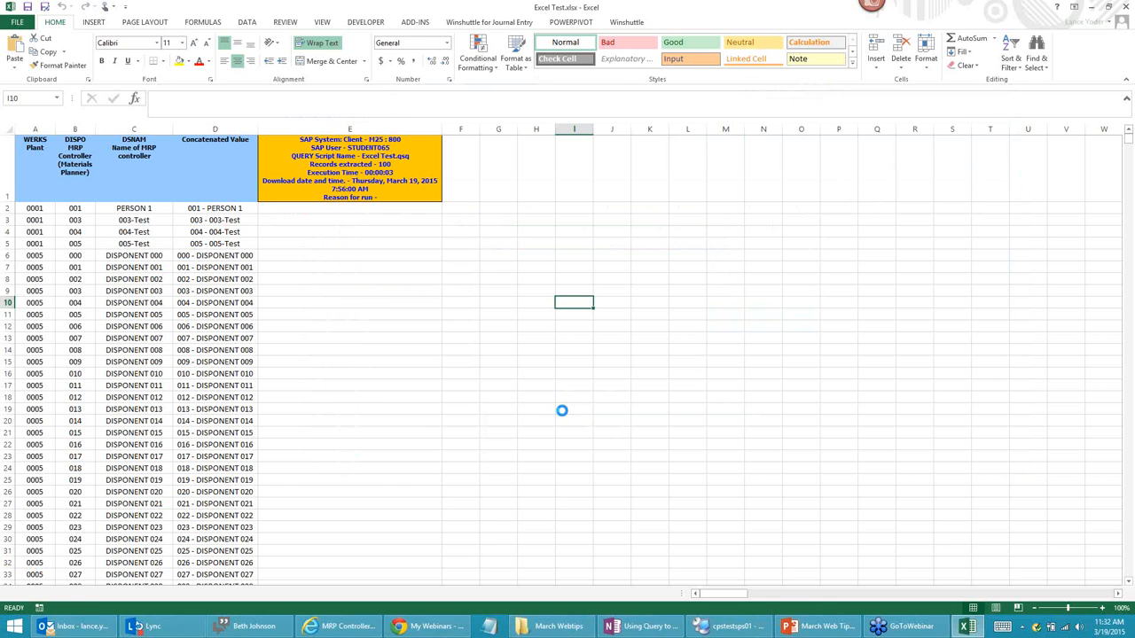
pyautogui.click(31, 208)
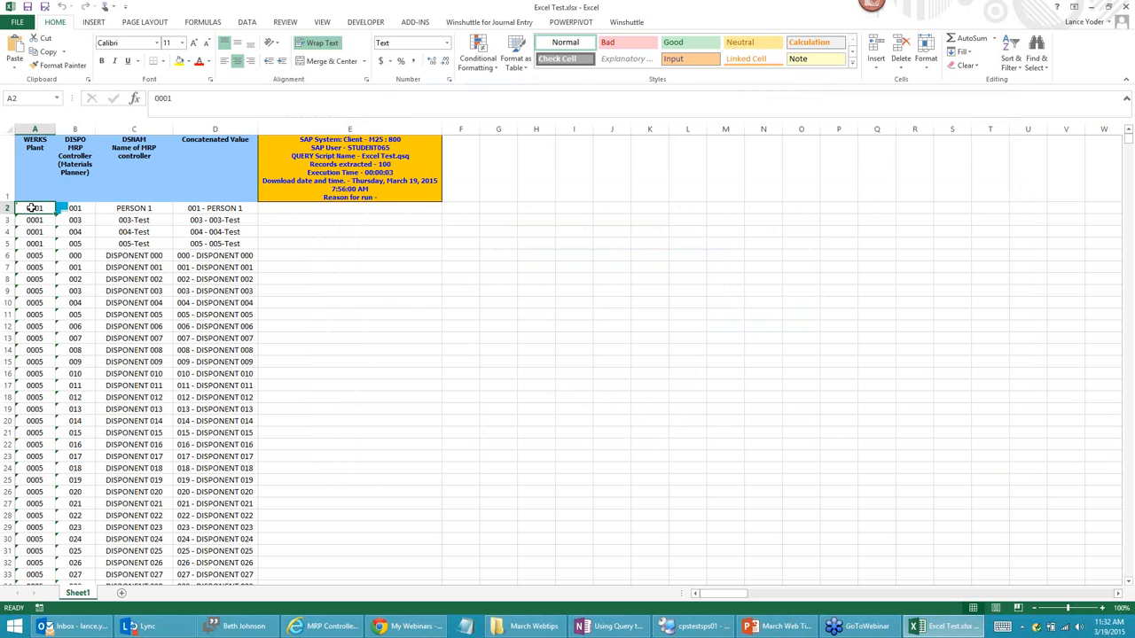
pyautogui.hotkey('ctrl', 'shift', 'Right')
pyautogui.hotkey('ctrl', 'shift', 'Down')
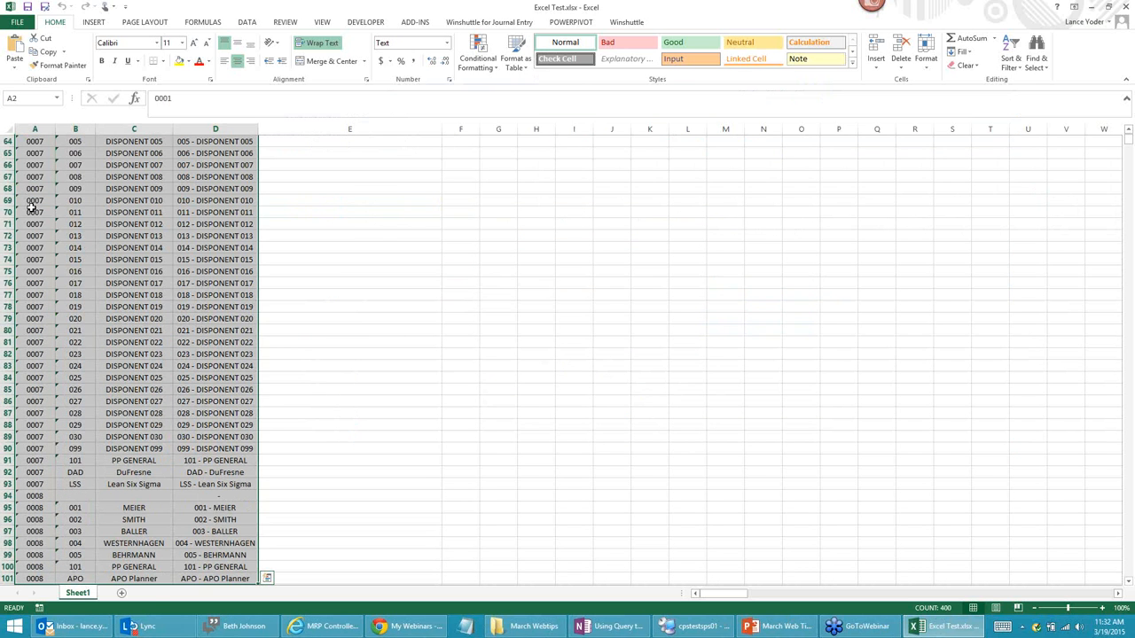
pyautogui.hotkey('ctrl', 'c')
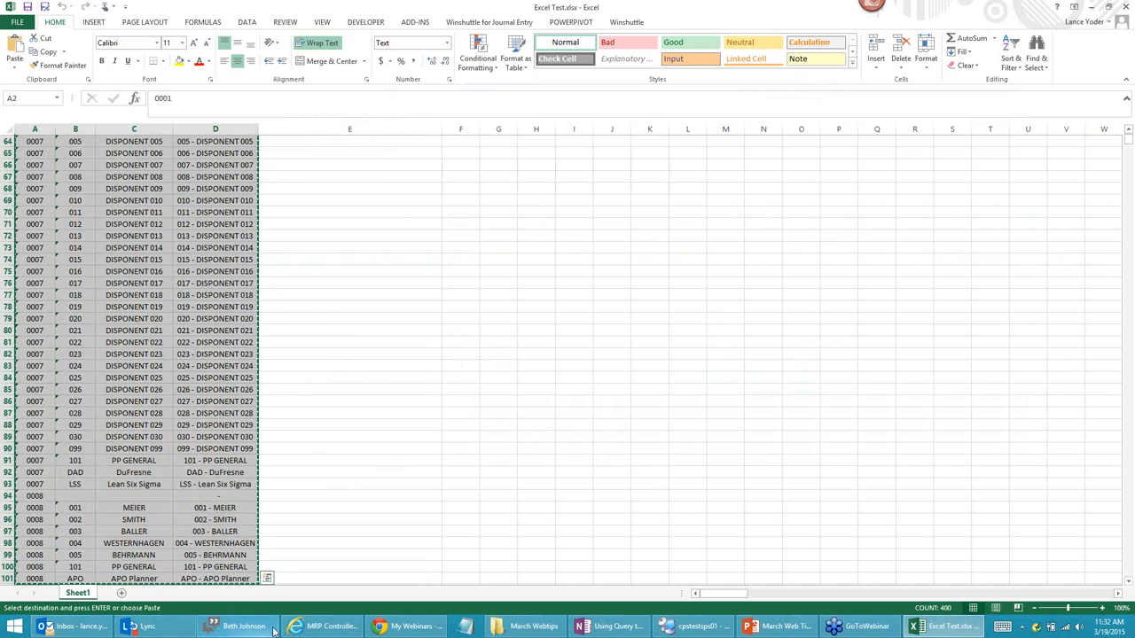
# - Switch to the MRP Controllers 2 list in Internet Explorer and paste the copied rows starting at the Plant column of the new row
pyautogui.click(309, 630)
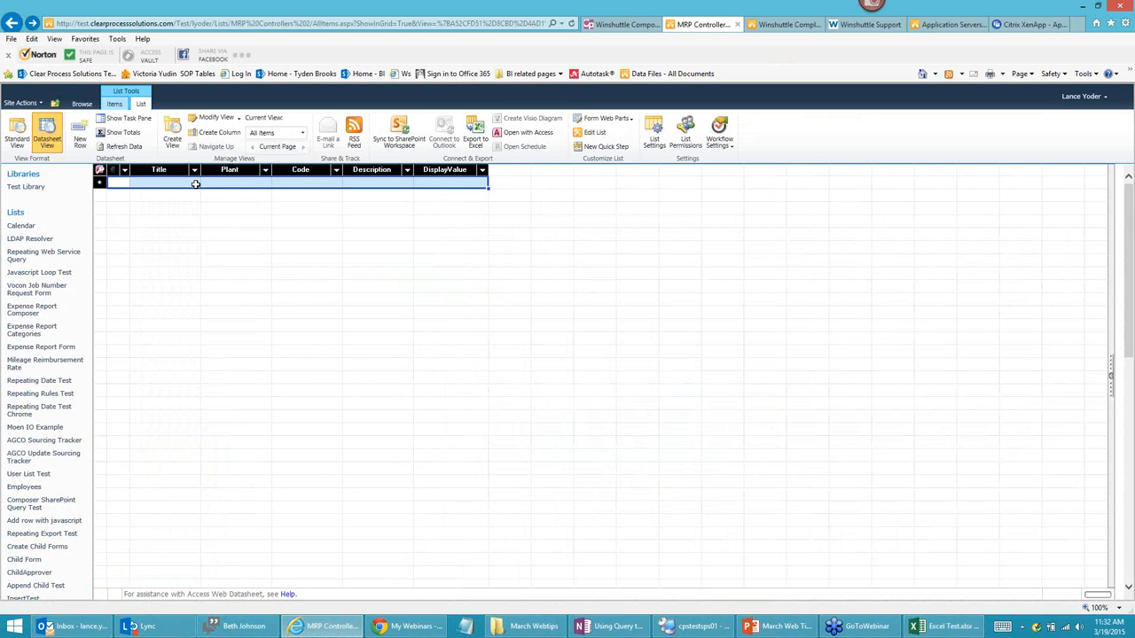
pyautogui.click(232, 184)
pyautogui.hotkey('ctrl', 'v')
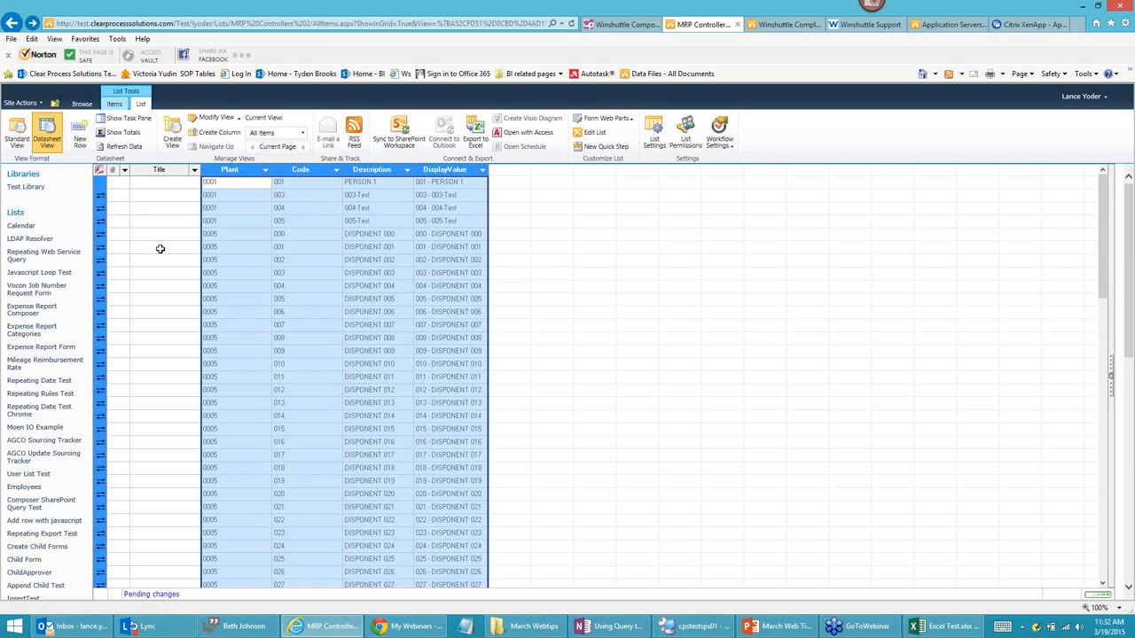
pyautogui.click(175, 182)
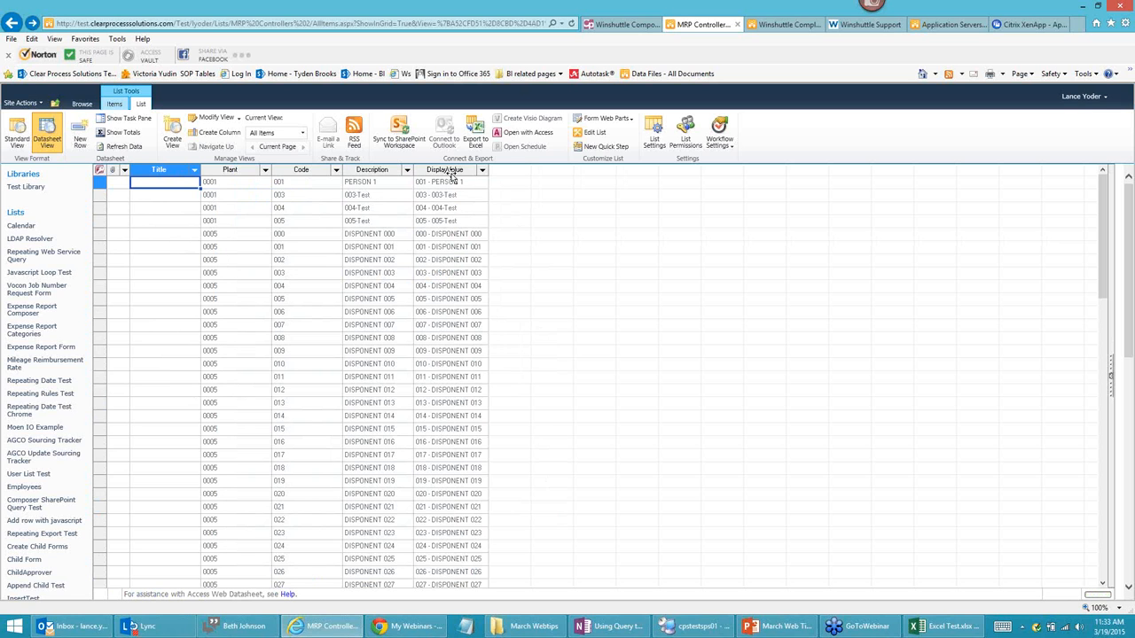
# - Go to the Winshuttle Complete form and check the options offered in the SharePoint from Excel drop-down
pyautogui.click(767, 25)
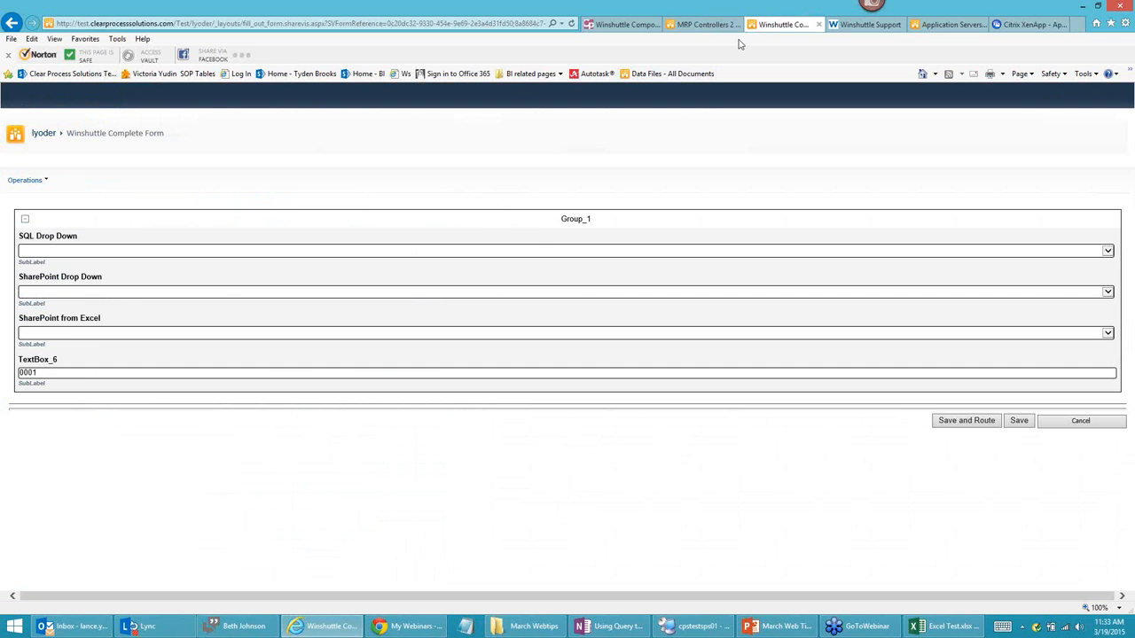
pyautogui.click(75, 333)
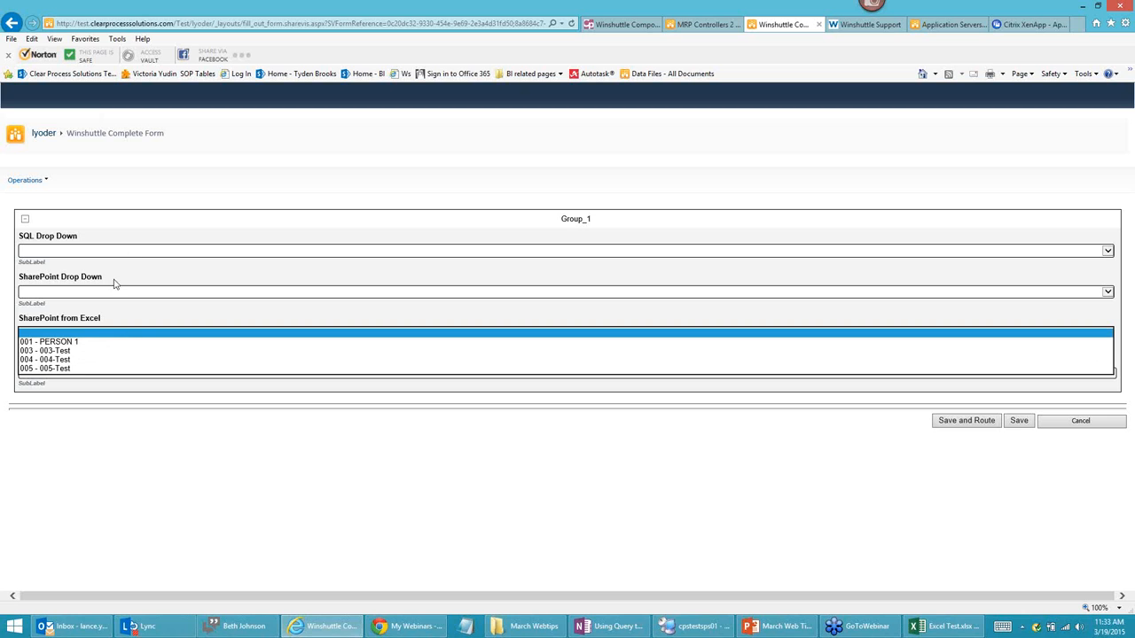
pyautogui.click(147, 204)
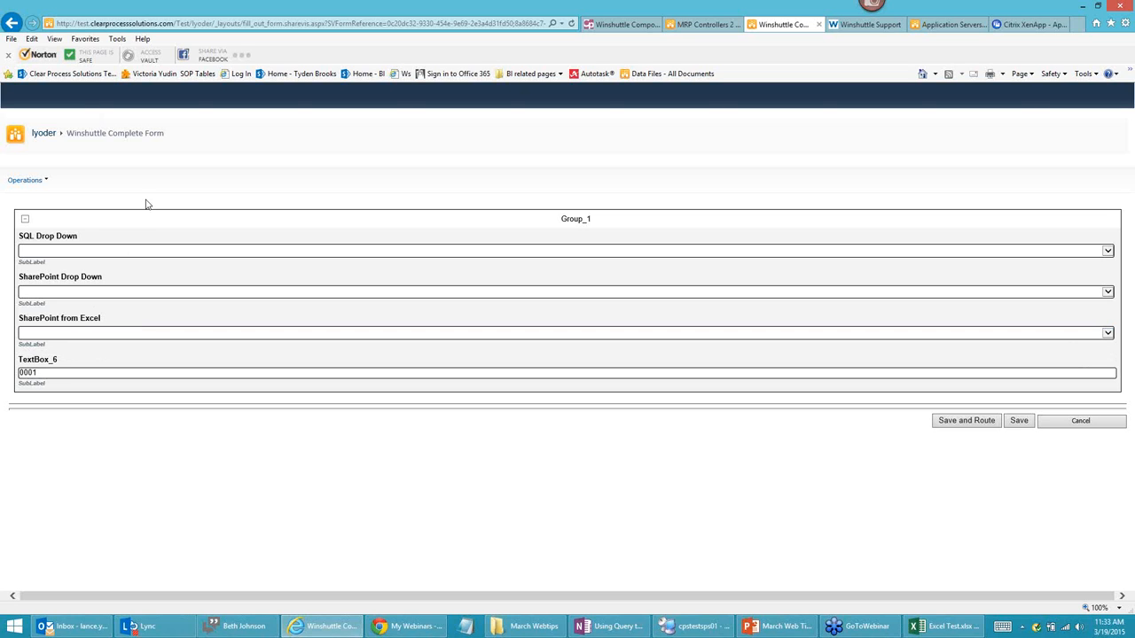
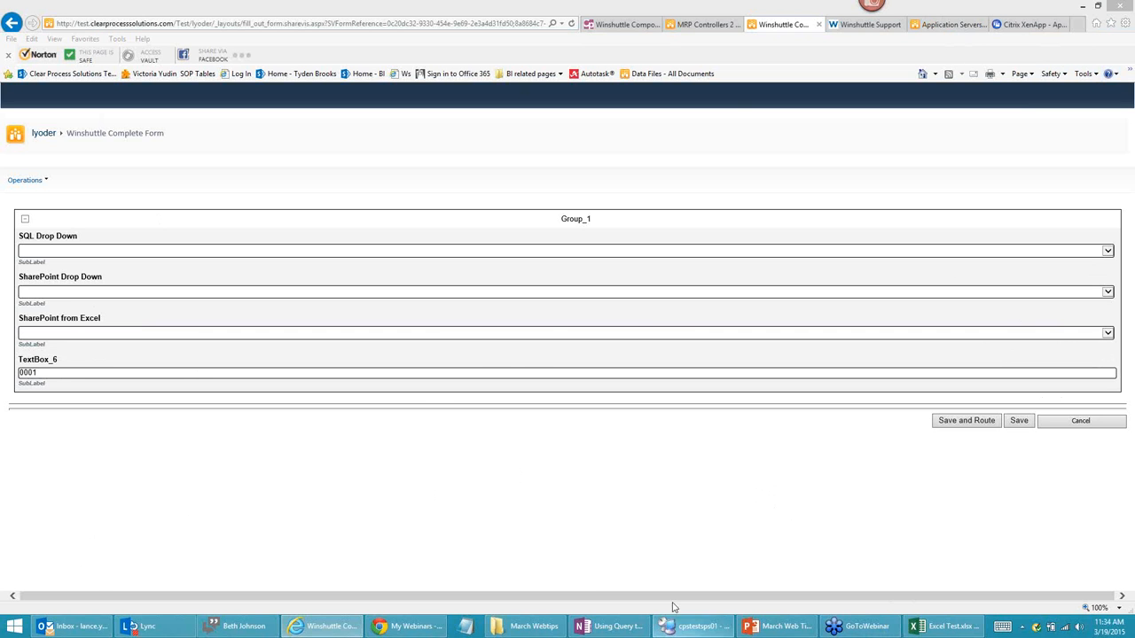
# - Switch to the PowerPoint deck, advance to the "Transaction – If to Manage Screen Navigation" slide, and minimize the deck
pyautogui.click(793, 631)
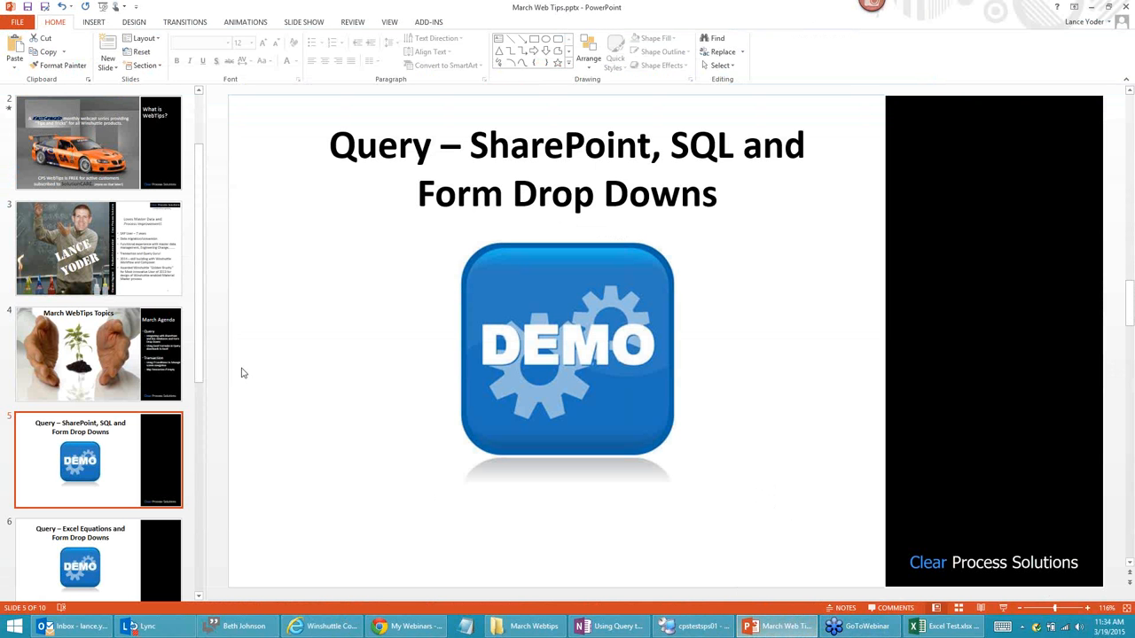
pyautogui.click(126, 555)
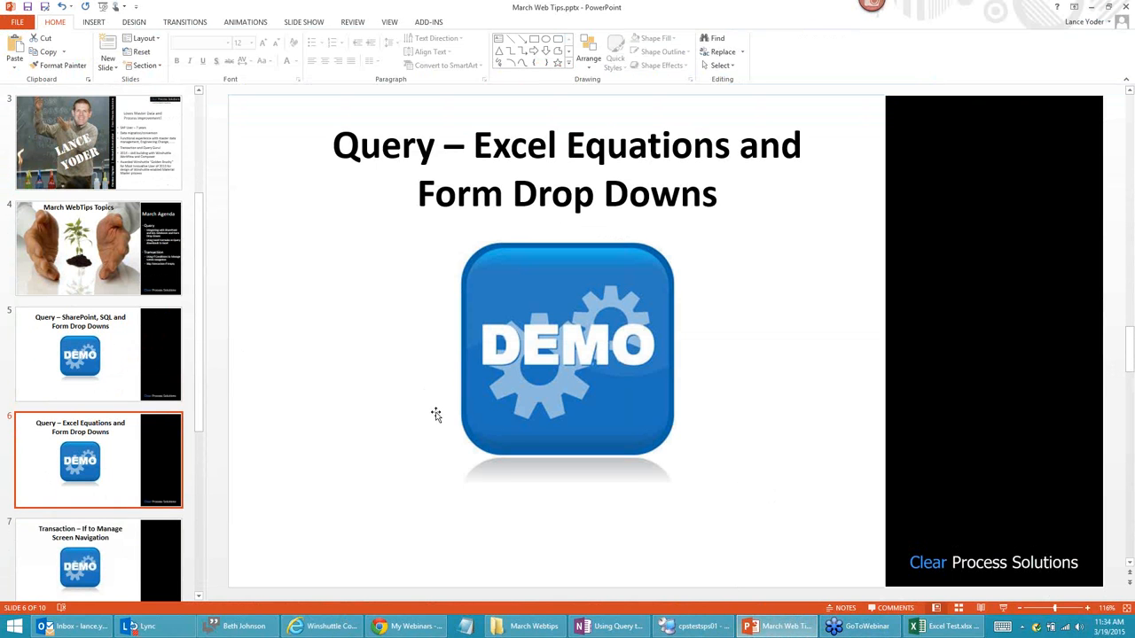
pyautogui.click(120, 562)
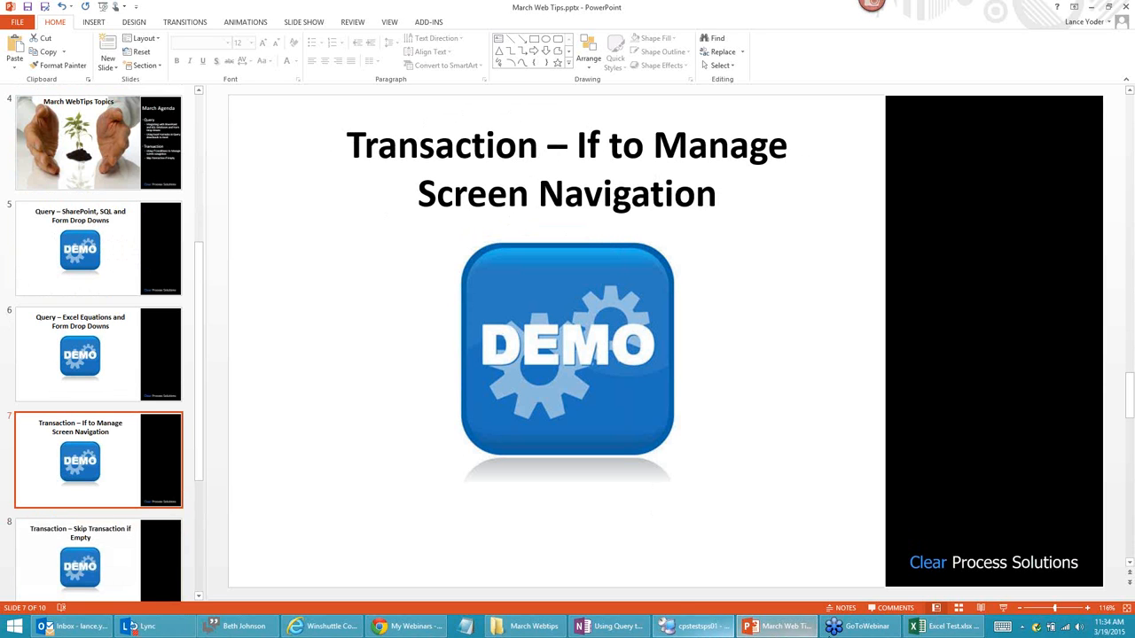
pyautogui.click(1090, 6)
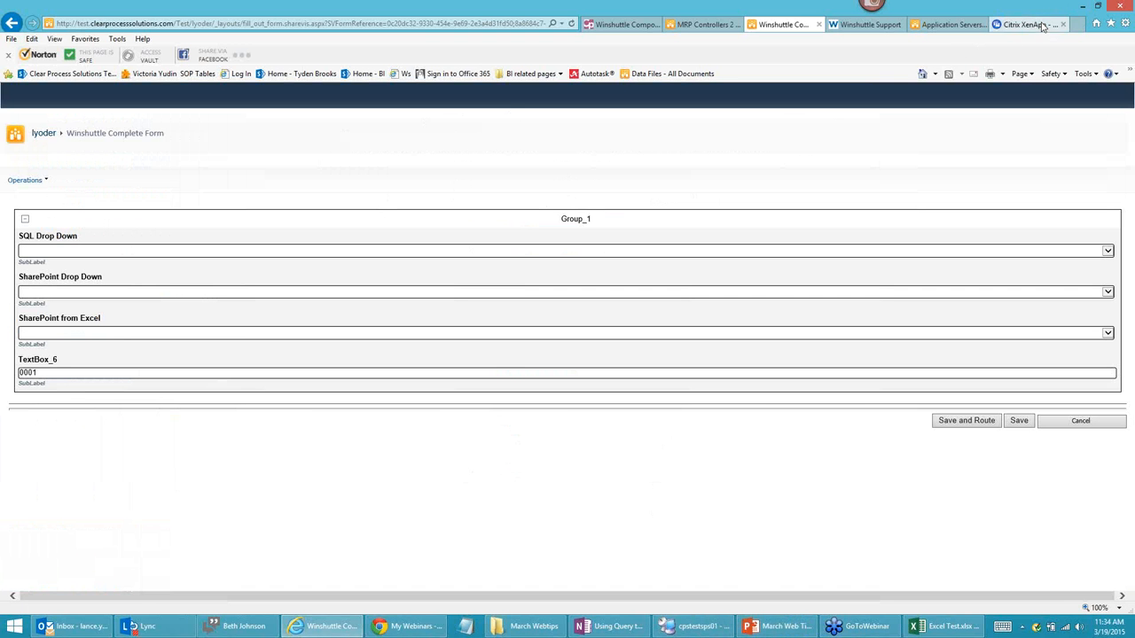
# - Return to the remote desktop, close the sample Excel Test workbook without saving, and minimize the Winshuttle QUERY and remaining Excel windows
pyautogui.click(692, 625)
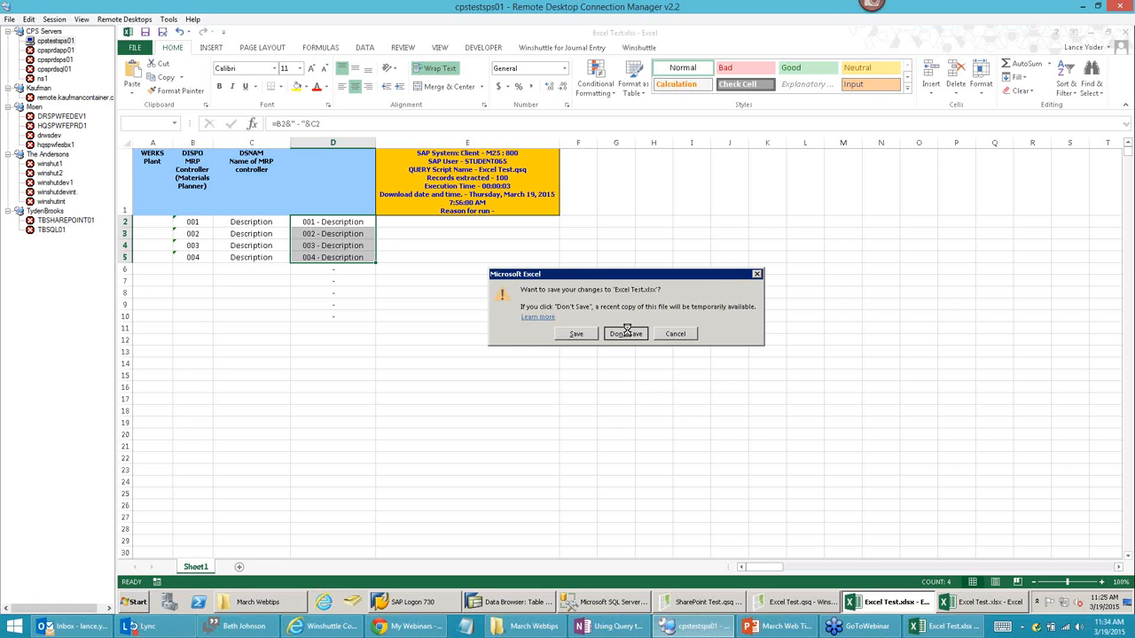
pyautogui.click(626, 332)
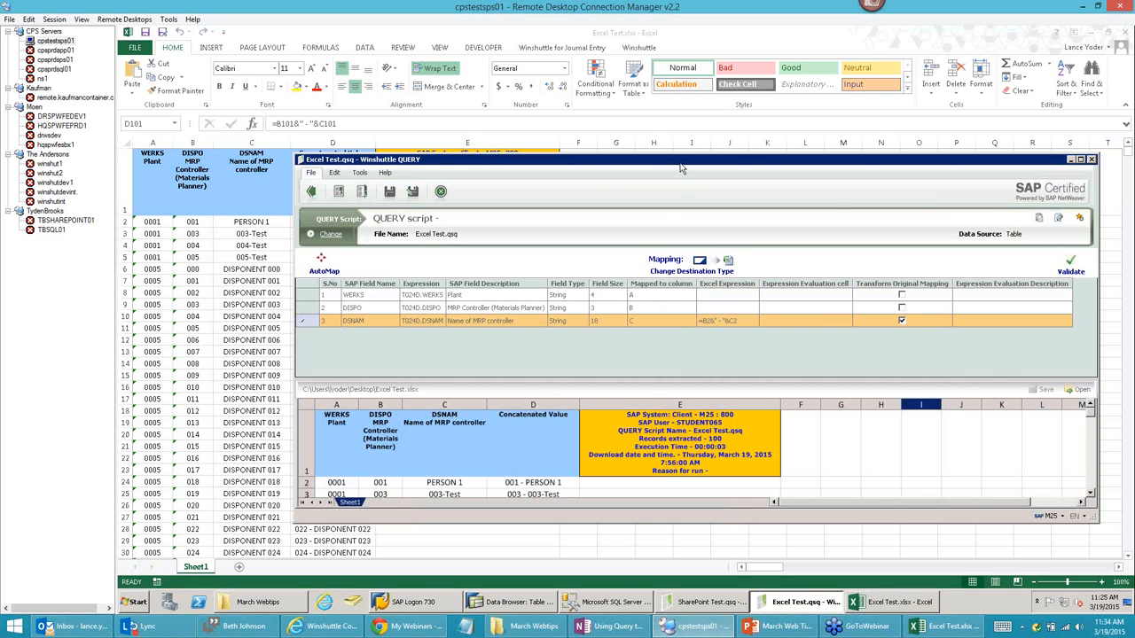
pyautogui.moveTo(681, 167); pyautogui.dragTo(626, 172)
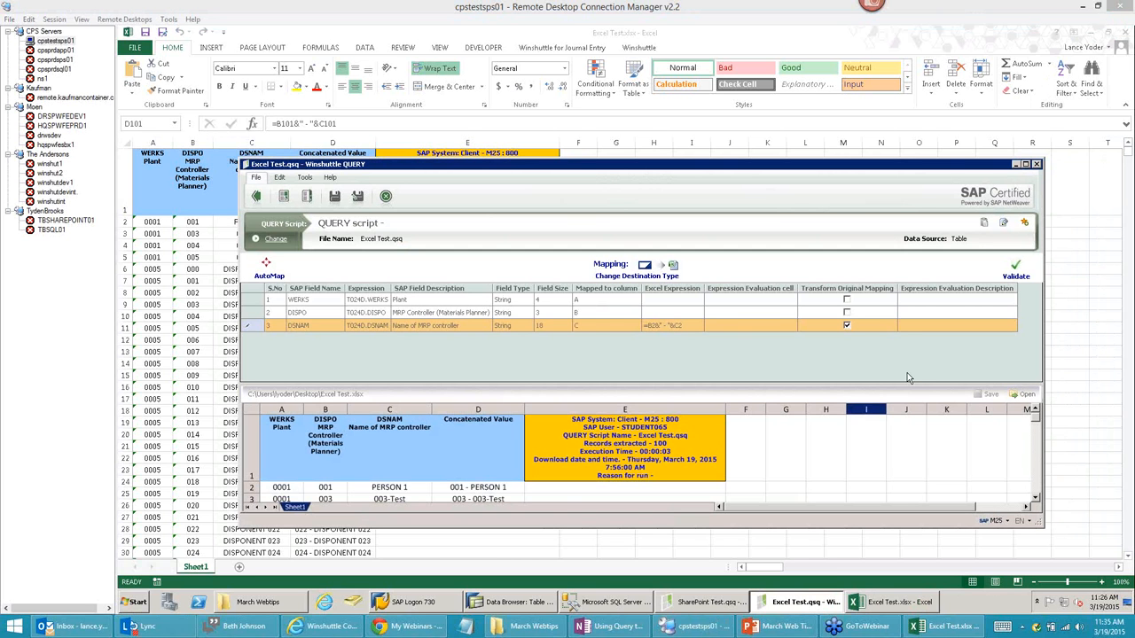
pyautogui.click(1015, 164)
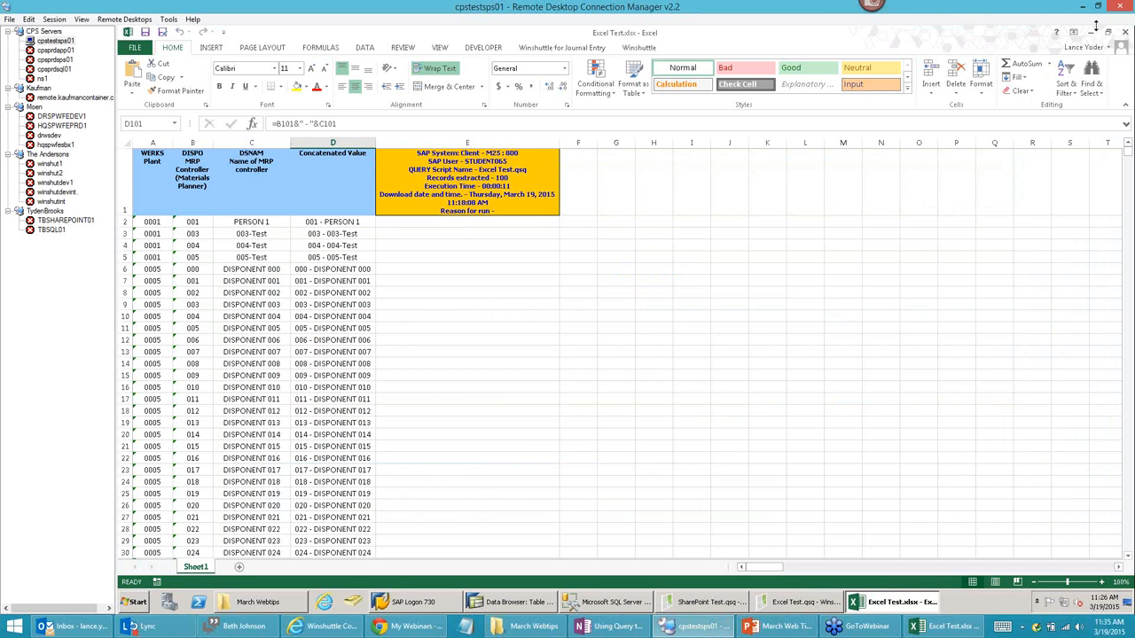
pyautogui.click(1092, 34)
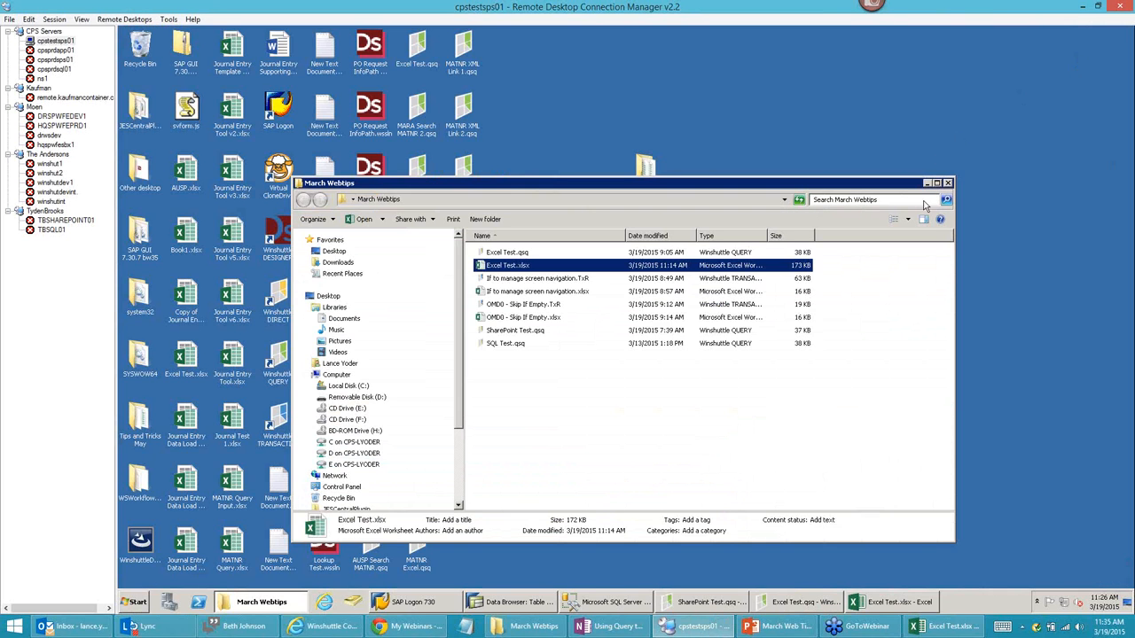
# - Open the "If to manage screen navigation.TxR" script from the March Webtips folder in Winshuttle TRANSACTION and reposition its window
pyautogui.click(553, 280)
pyautogui.doubleClick(557, 280)
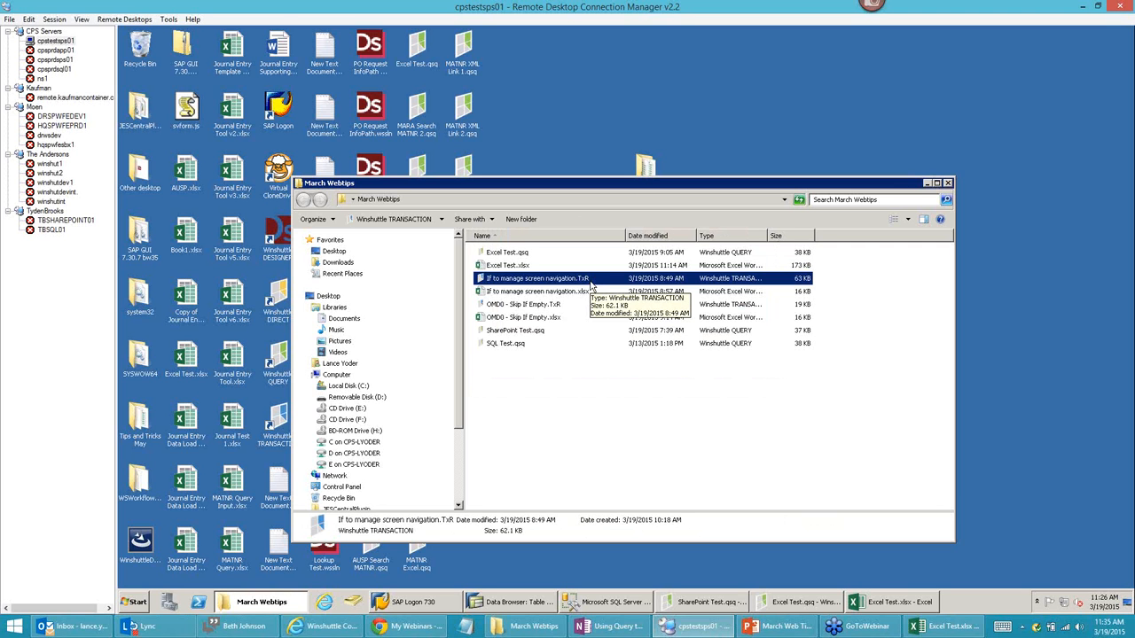
pyautogui.press('Down')
pyautogui.click(547, 280)
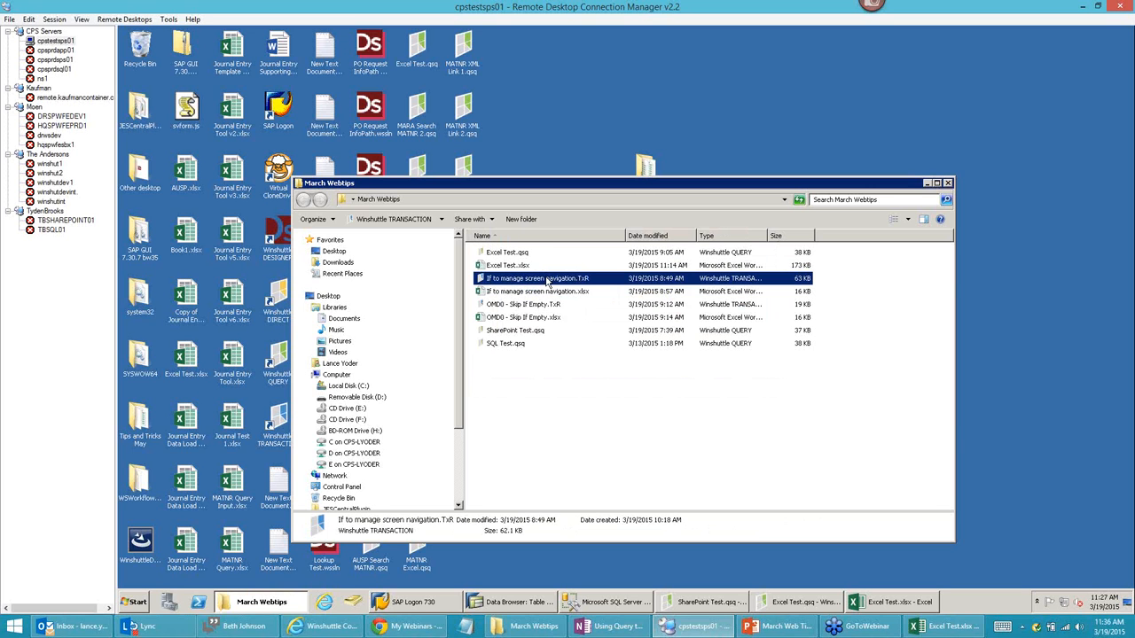
pyautogui.doubleClick(547, 282)
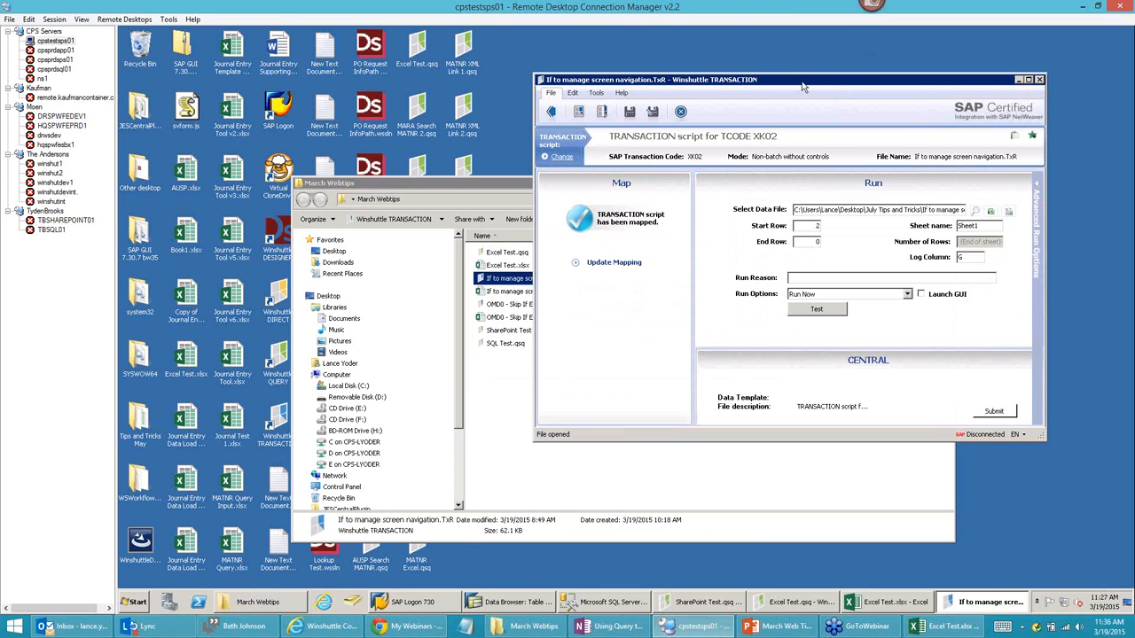
pyautogui.moveTo(780, 82); pyautogui.dragTo(701, 85)
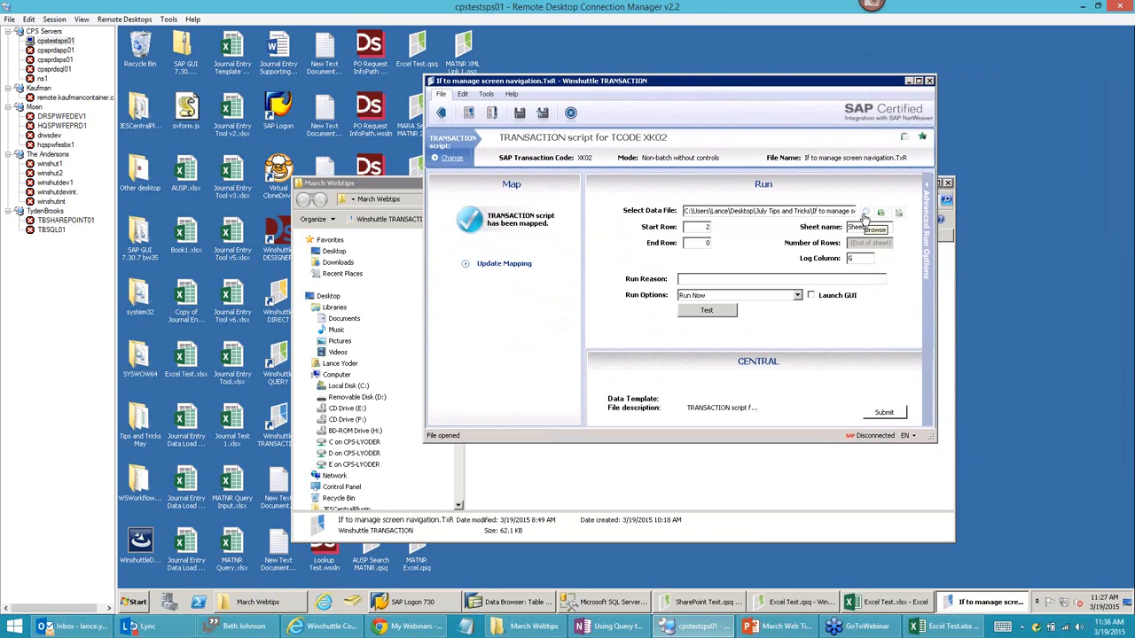
# - Set the script's data file to "If to manage screen navigation.xlsx" from the March Webtips folder on the desktop
pyautogui.click(866, 214)
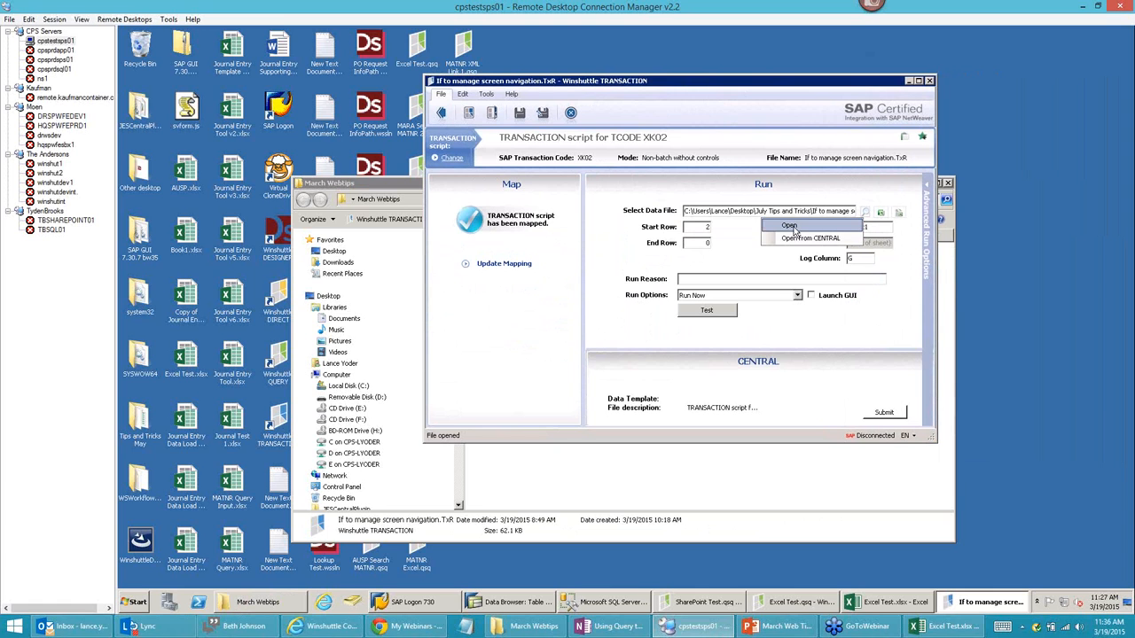
pyautogui.click(791, 227)
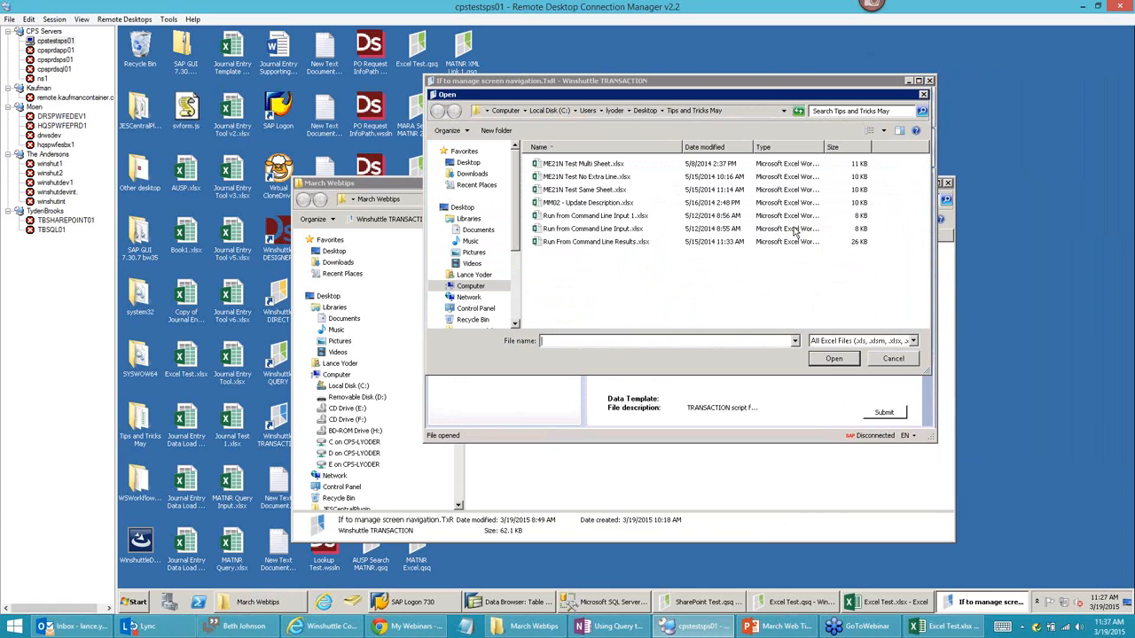
pyautogui.click(646, 110)
pyautogui.click(573, 177)
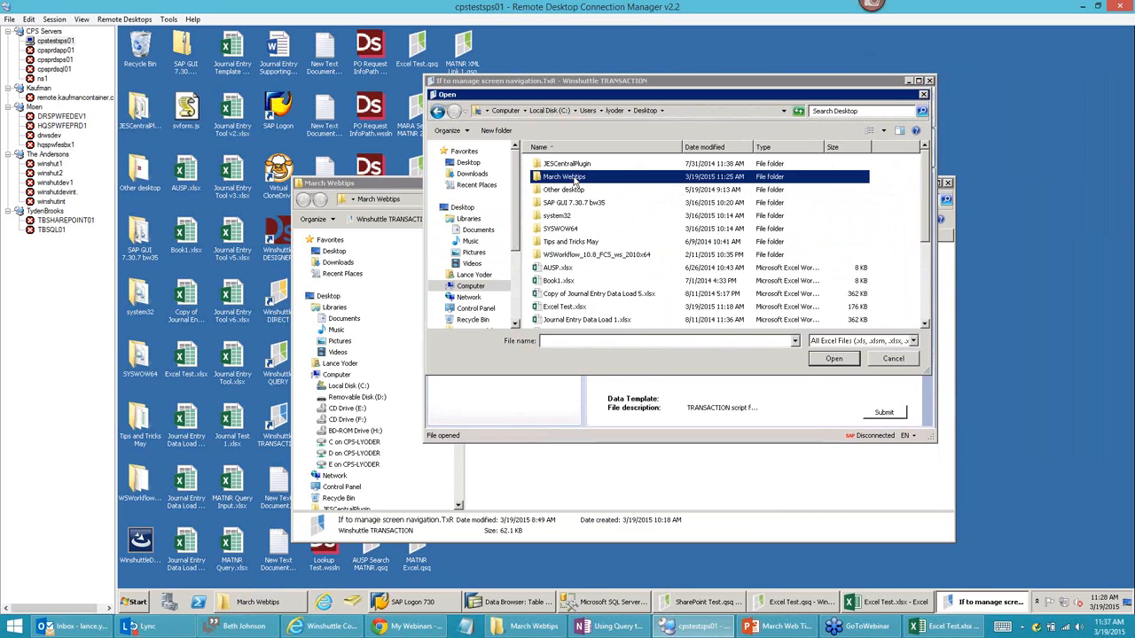
pyautogui.doubleClick(573, 177)
pyautogui.click(608, 179)
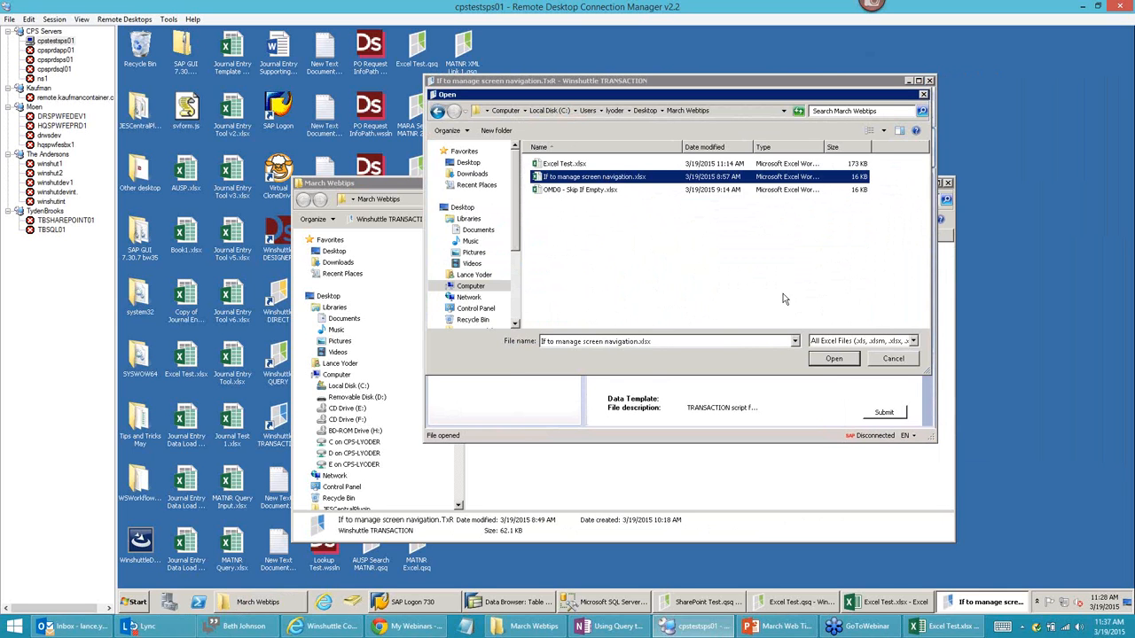
pyautogui.click(833, 362)
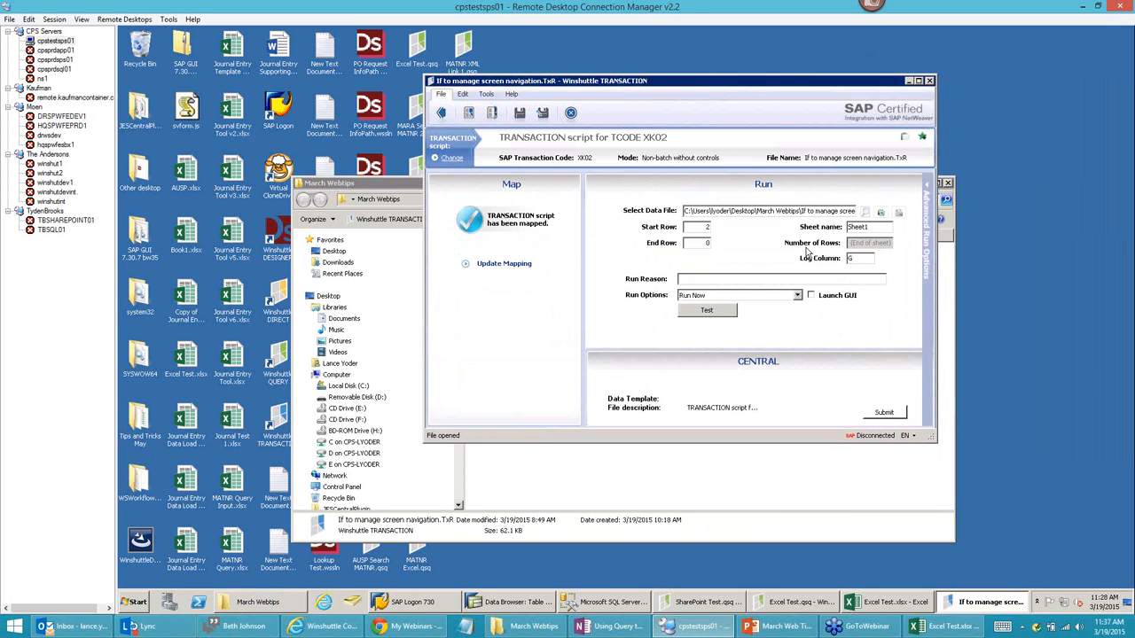
# - Open the script's data file in Excel, move and widen its window, and select the two Terms of Payment Key headers, D1 and F1, for review
pyautogui.click(881, 214)
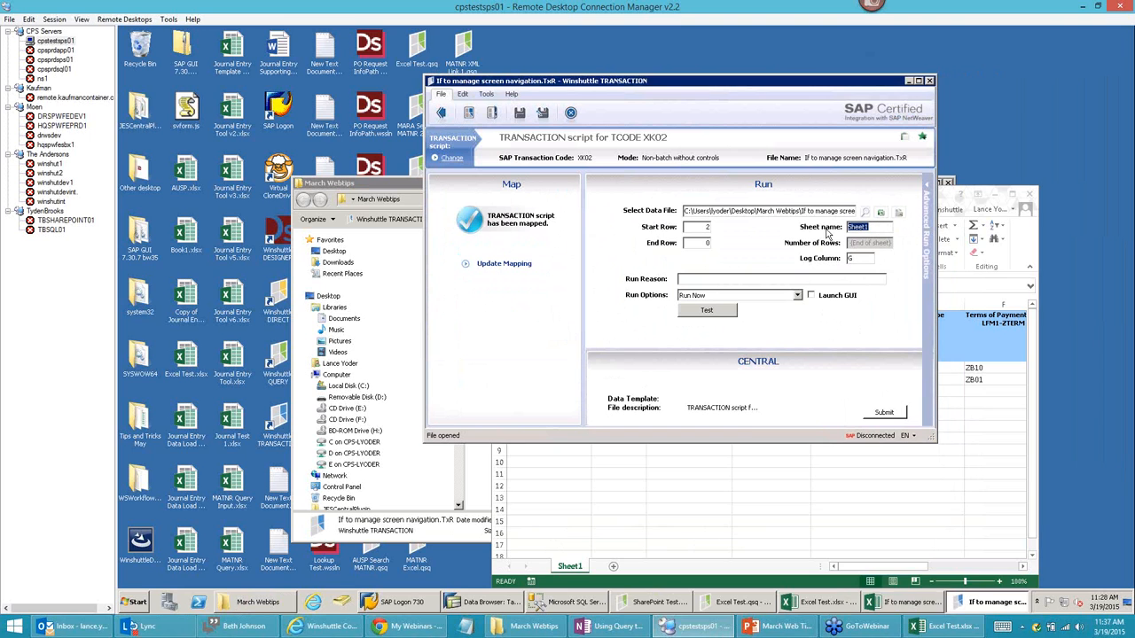
pyautogui.click(940, 195)
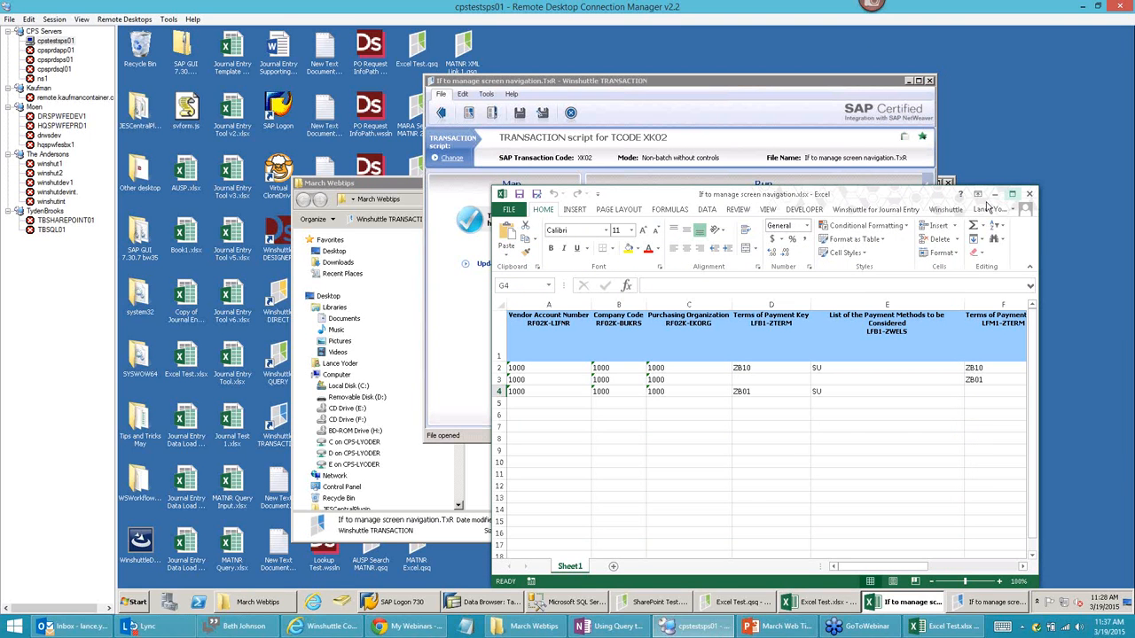
pyautogui.moveTo(849, 191); pyautogui.dragTo(684, 138)
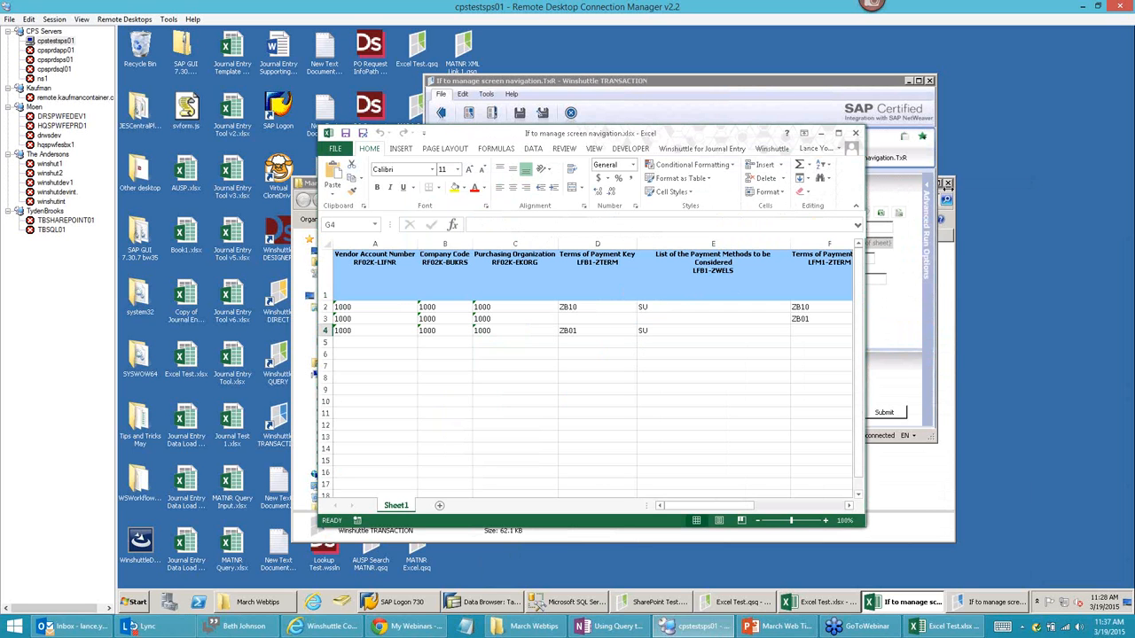
pyautogui.moveTo(982, 189); pyautogui.dragTo(866, 258)
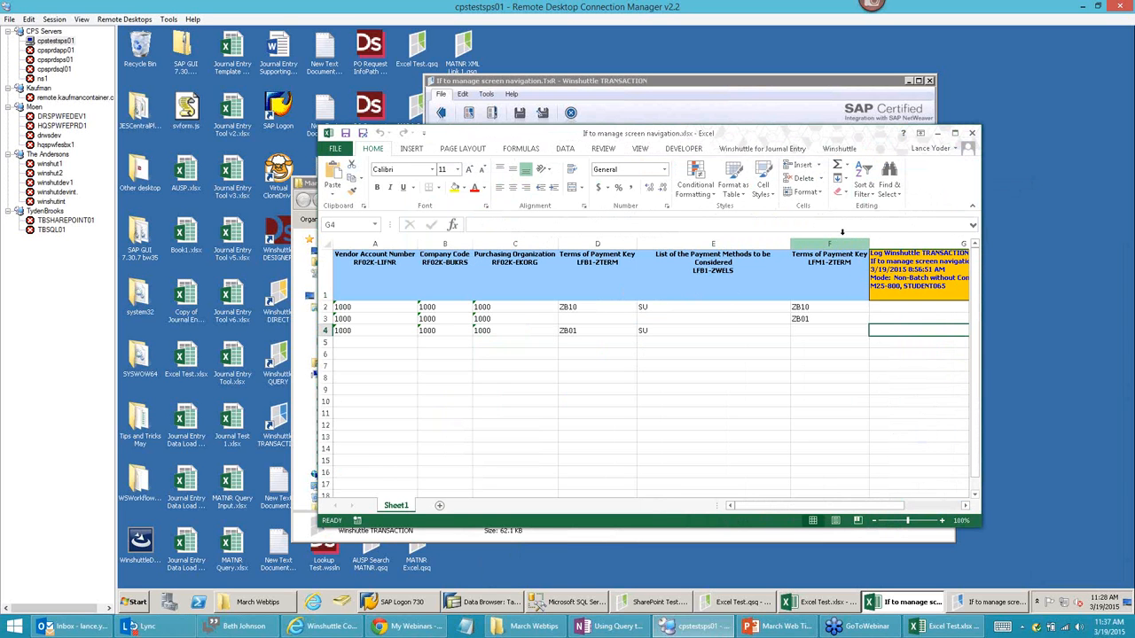
pyautogui.click(592, 262)
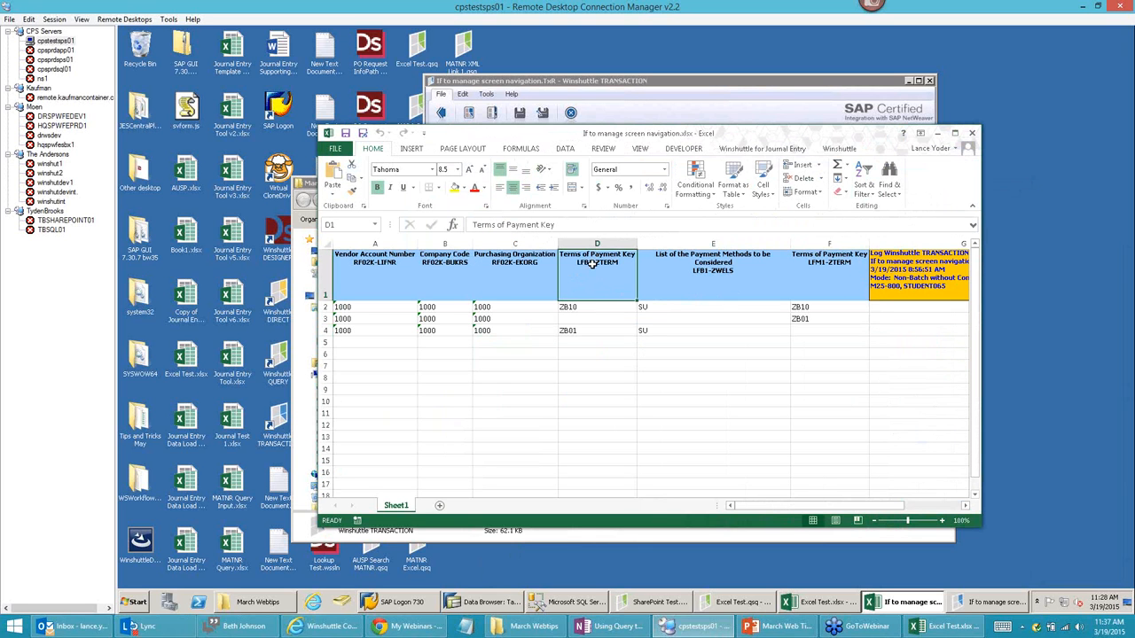
pyautogui.click(827, 277)
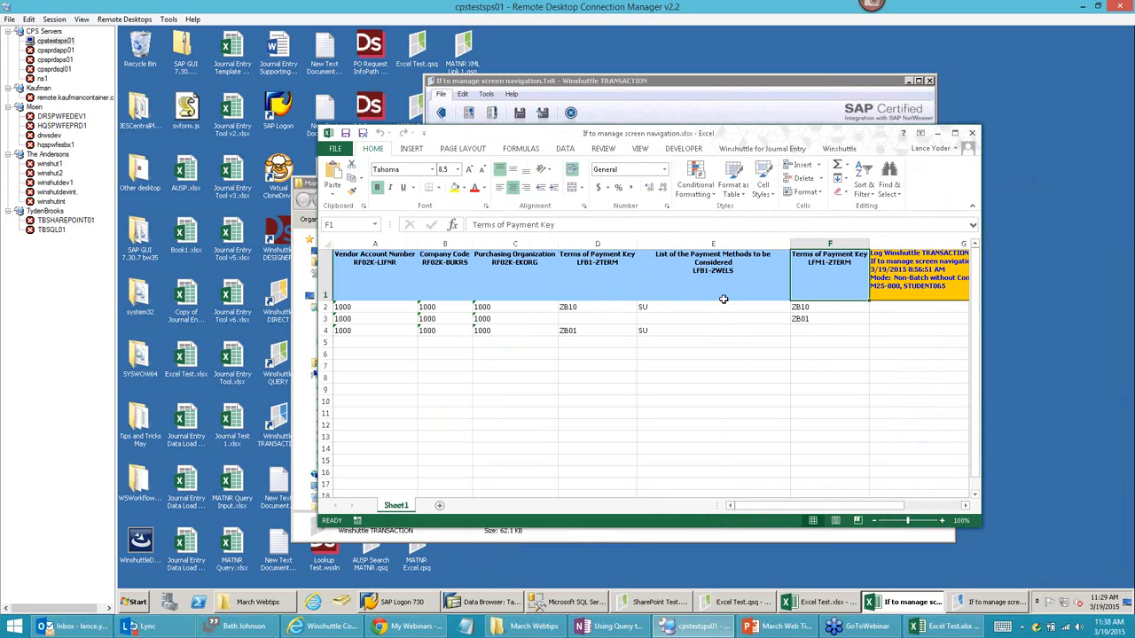
# - Run the script as a Step-by-Step Run - Stop on all Screens test for the first transaction only, logging on to M25-800
pyautogui.click(797, 88)
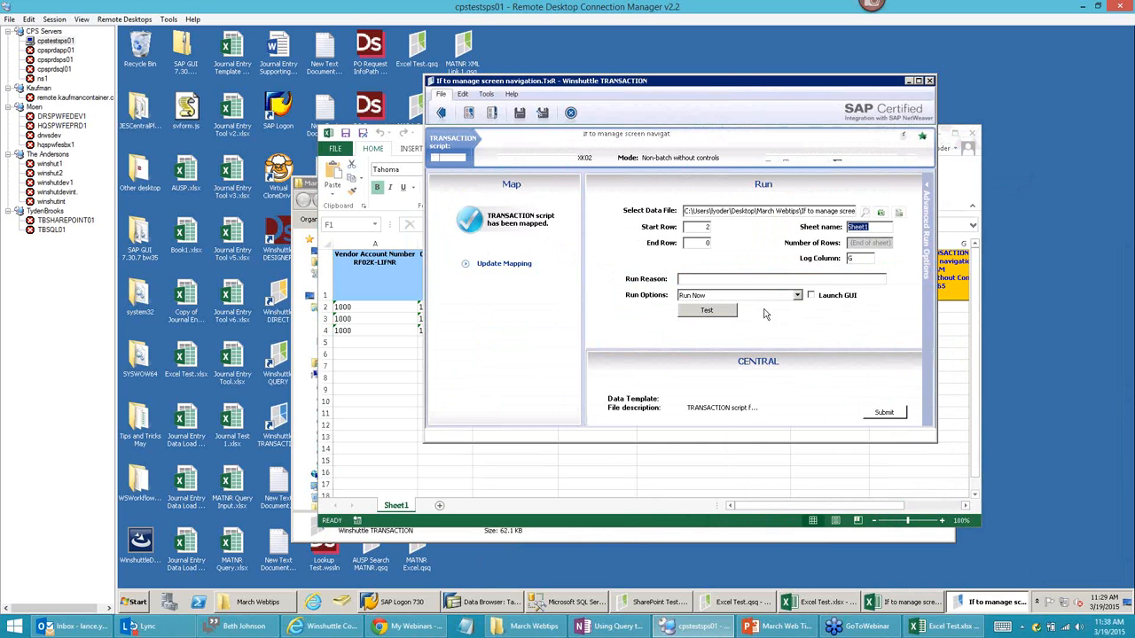
pyautogui.click(796, 297)
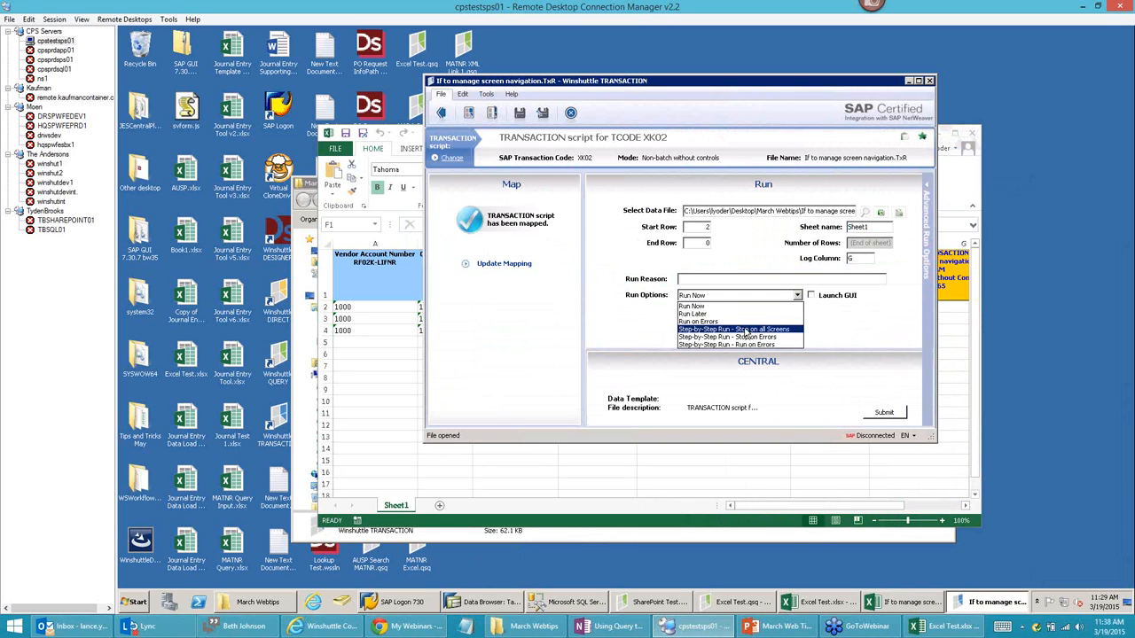
pyautogui.click(747, 329)
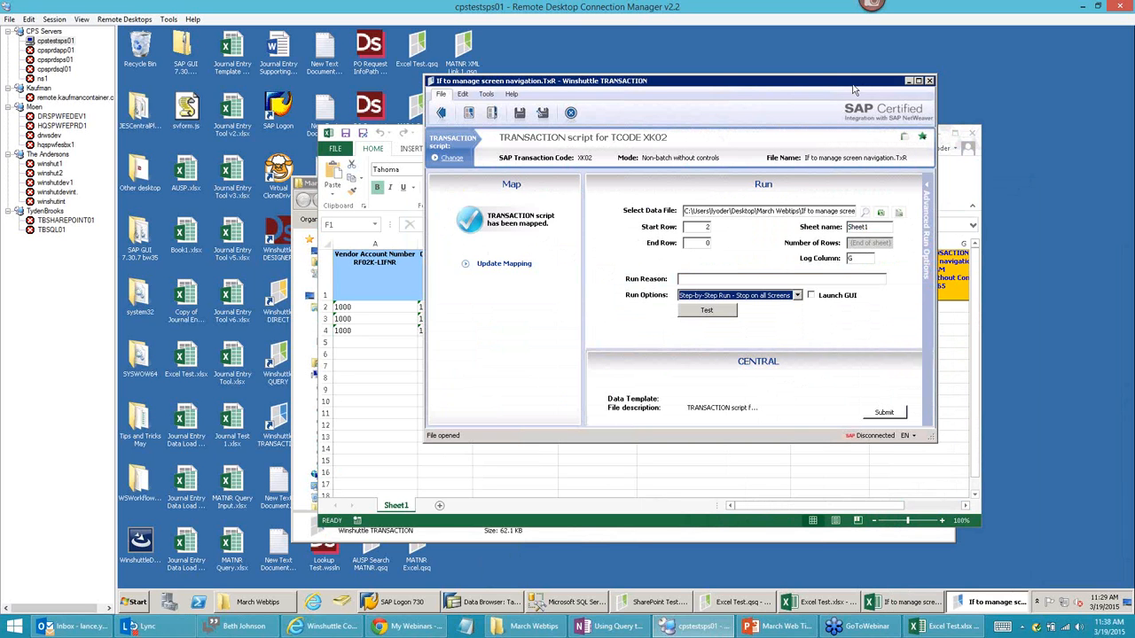
pyautogui.moveTo(815, 84); pyautogui.dragTo(884, 86)
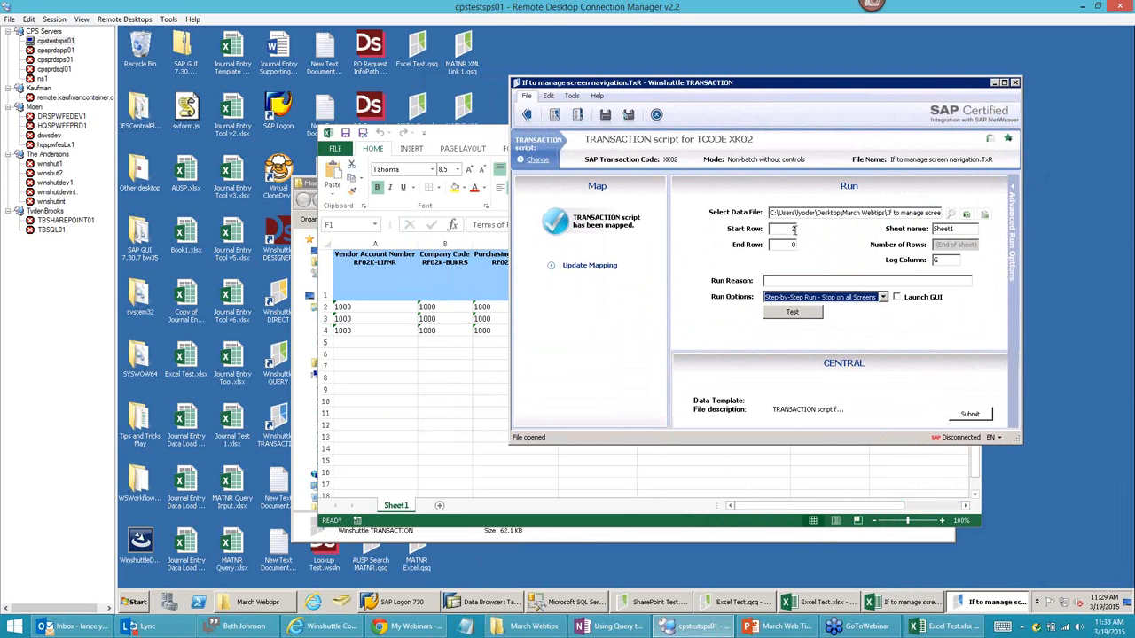
pyautogui.click(802, 315)
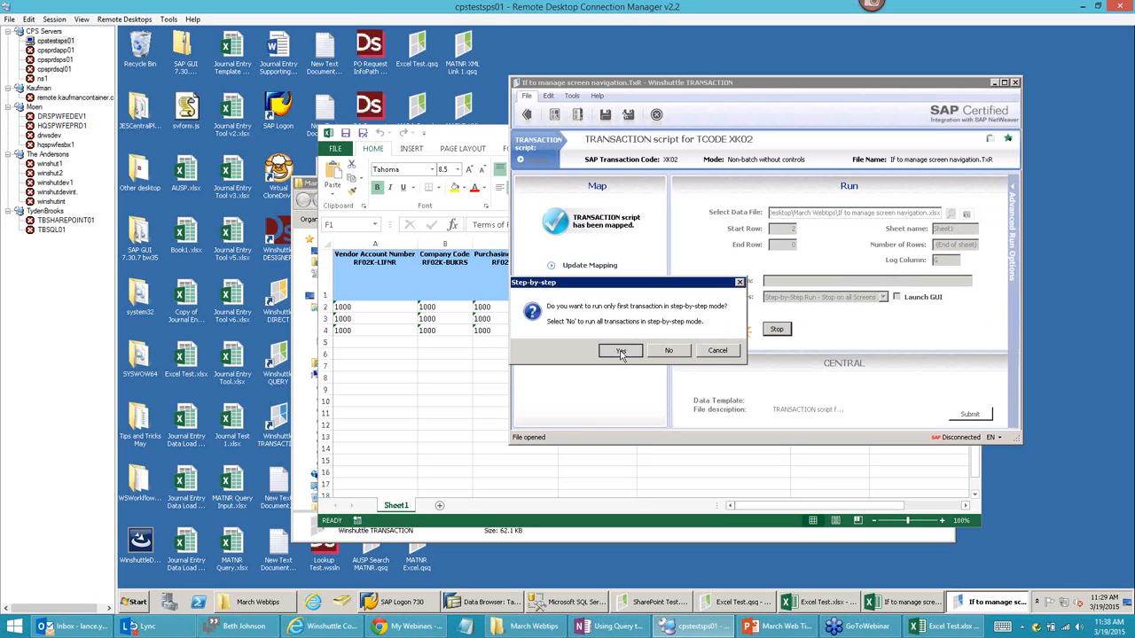
pyautogui.click(620, 351)
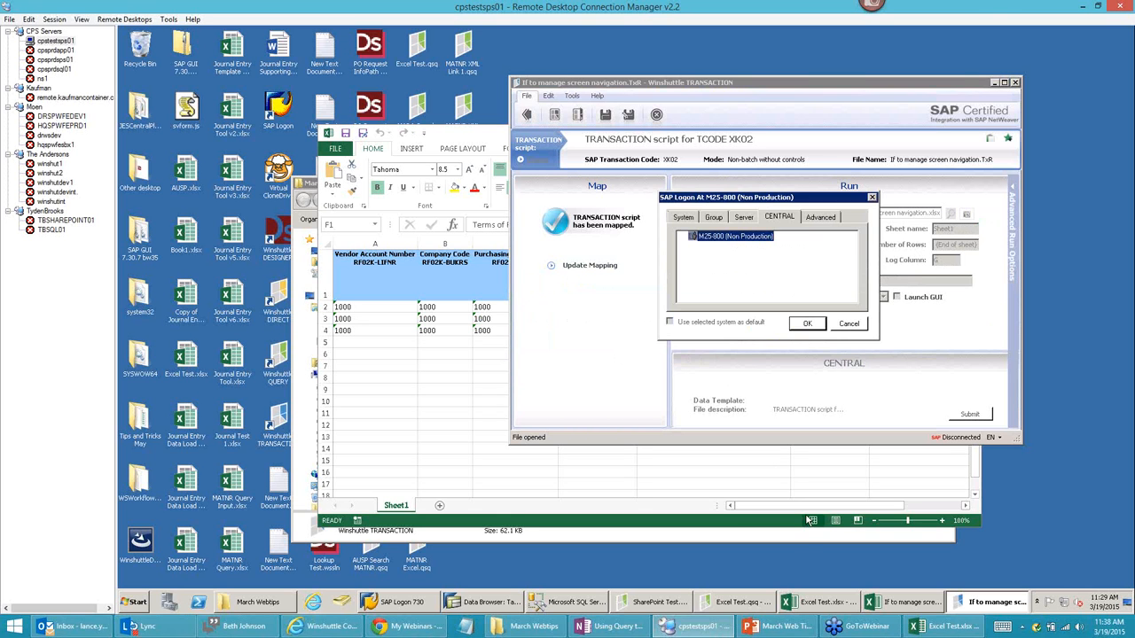
pyautogui.click(808, 324)
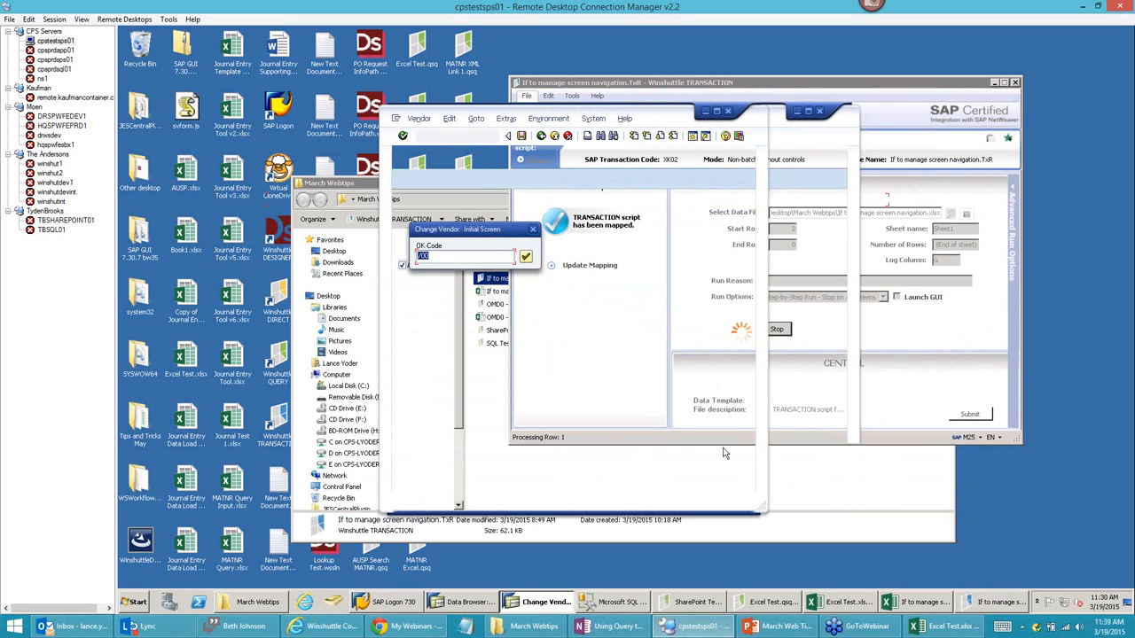
# - Step the row 2 transaction through the Change Vendor Initial, Address, Payment transactions Accounting and Purchasing data screens, accepting each OK code
pyautogui.moveTo(497, 236); pyautogui.dragTo(744, 217)
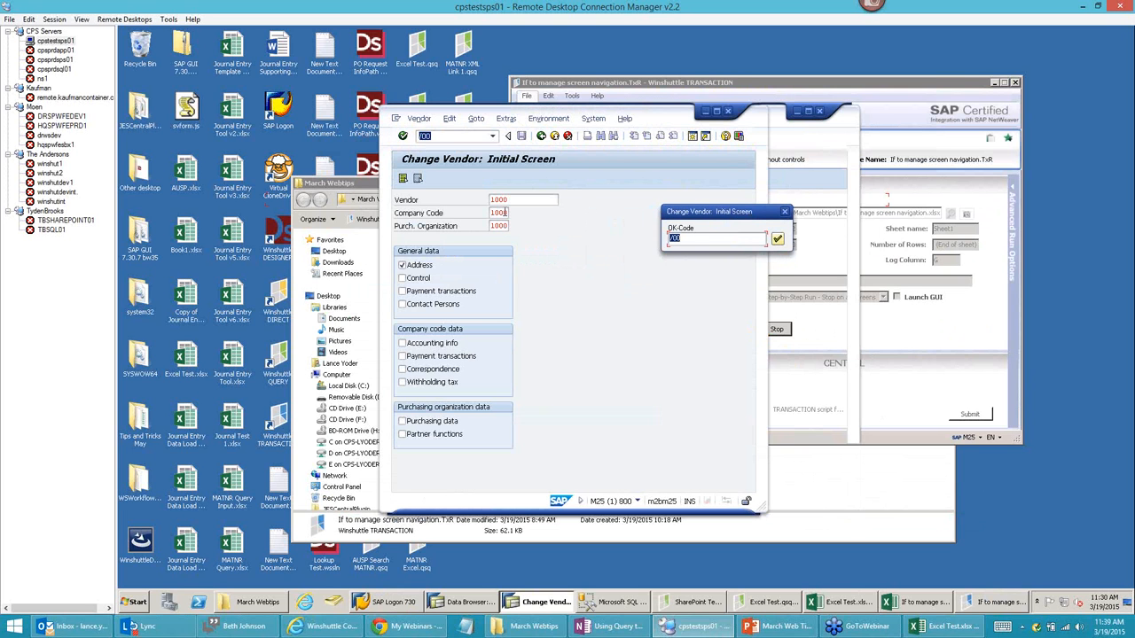
pyautogui.click(777, 239)
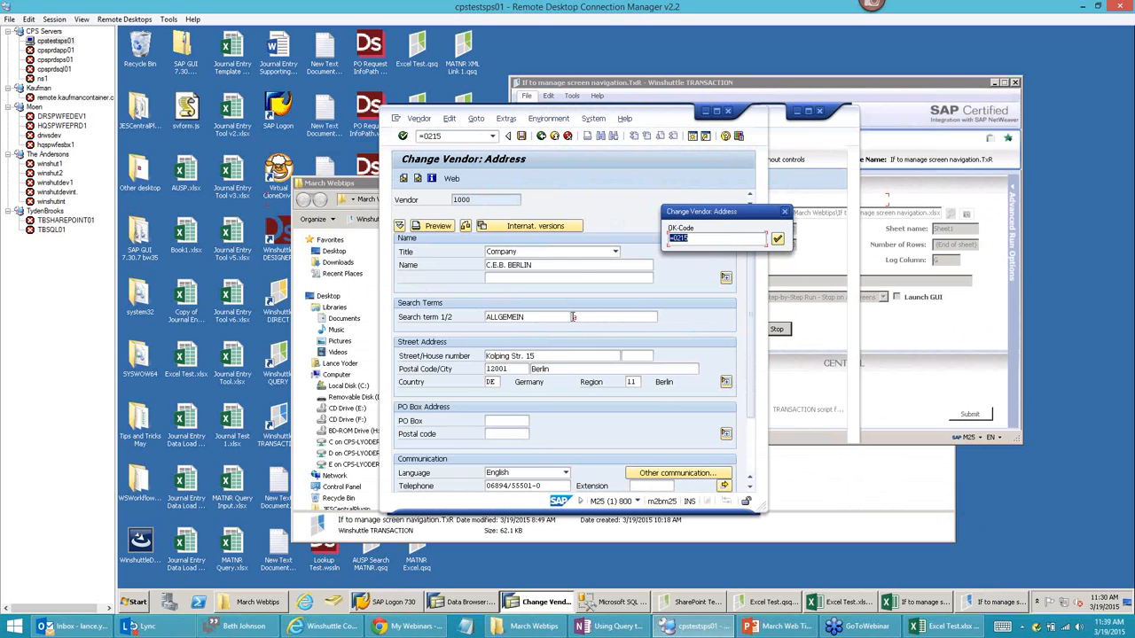
pyautogui.click(777, 240)
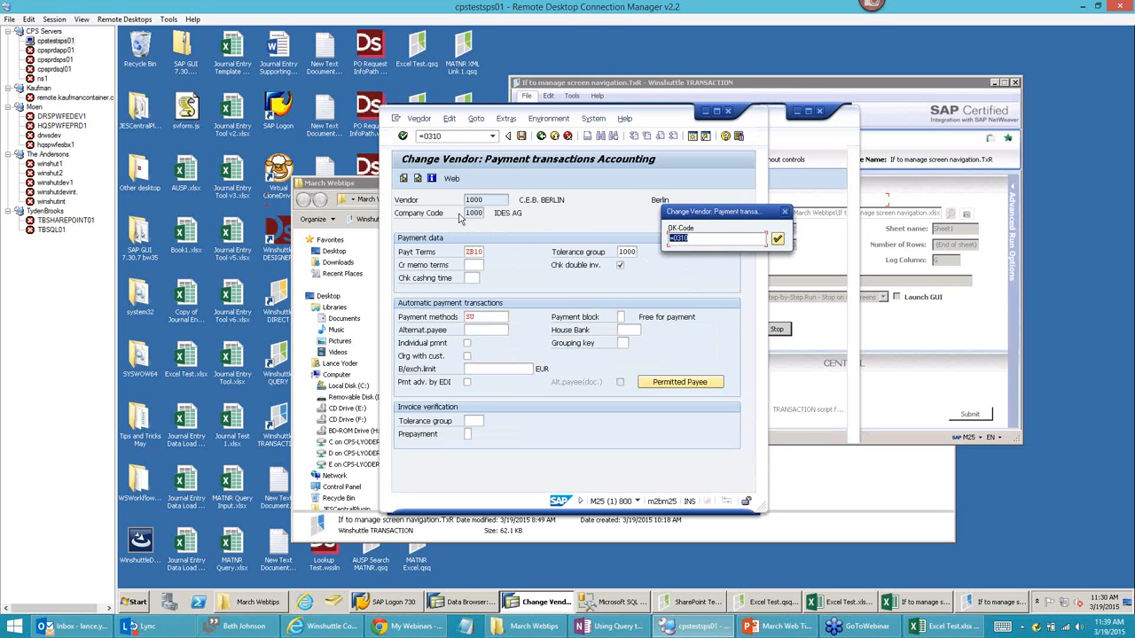
pyautogui.doubleClick(473, 215)
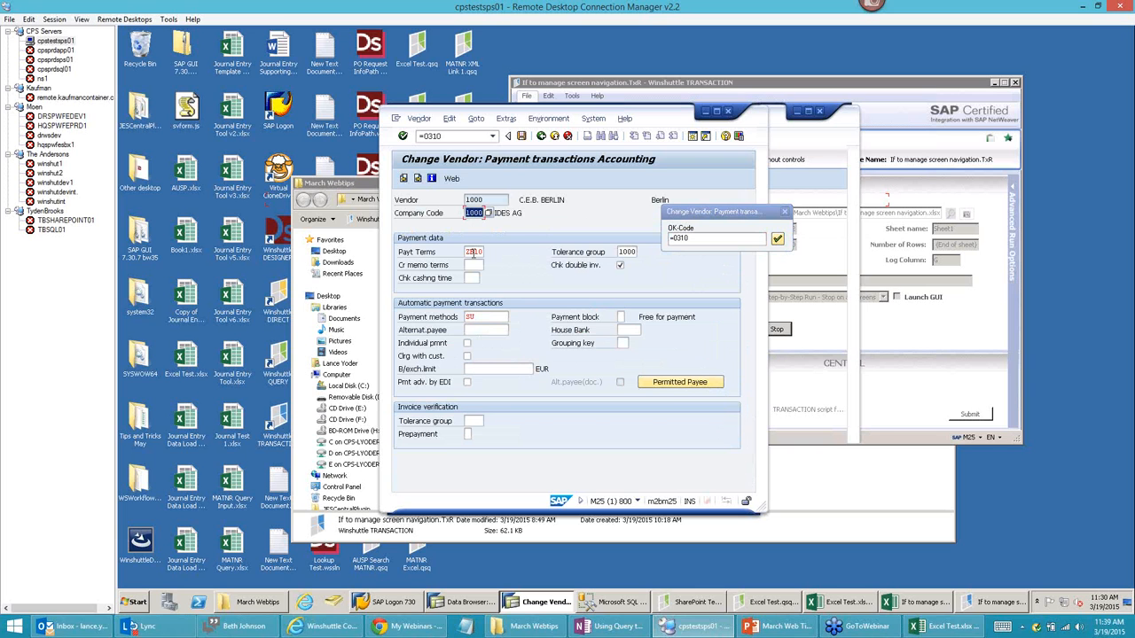
pyautogui.click(777, 240)
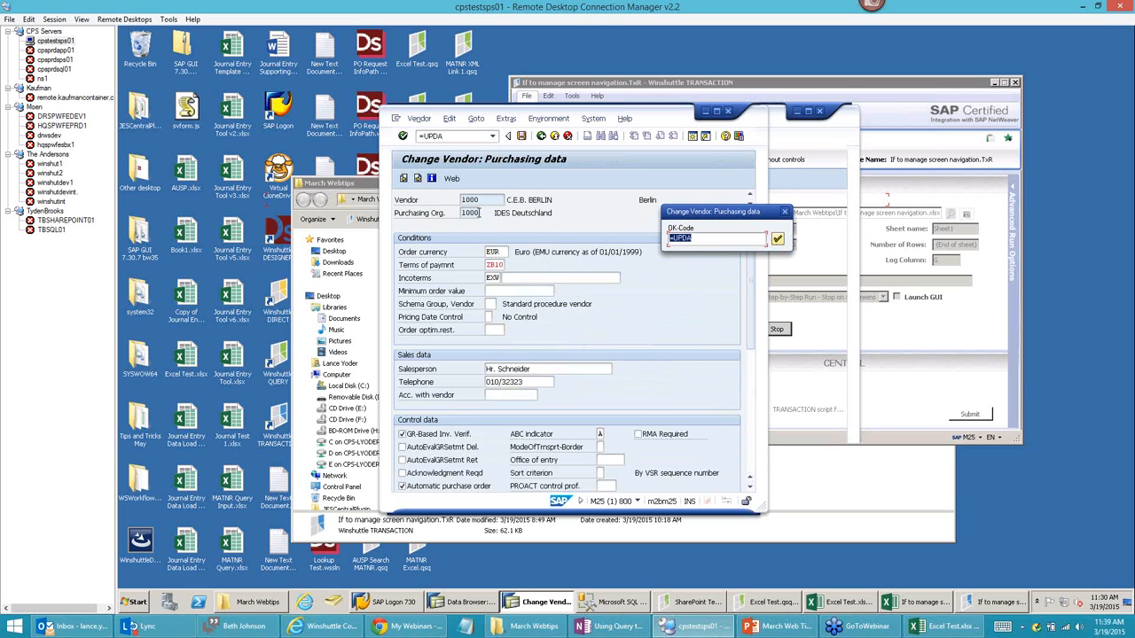
pyautogui.click(777, 241)
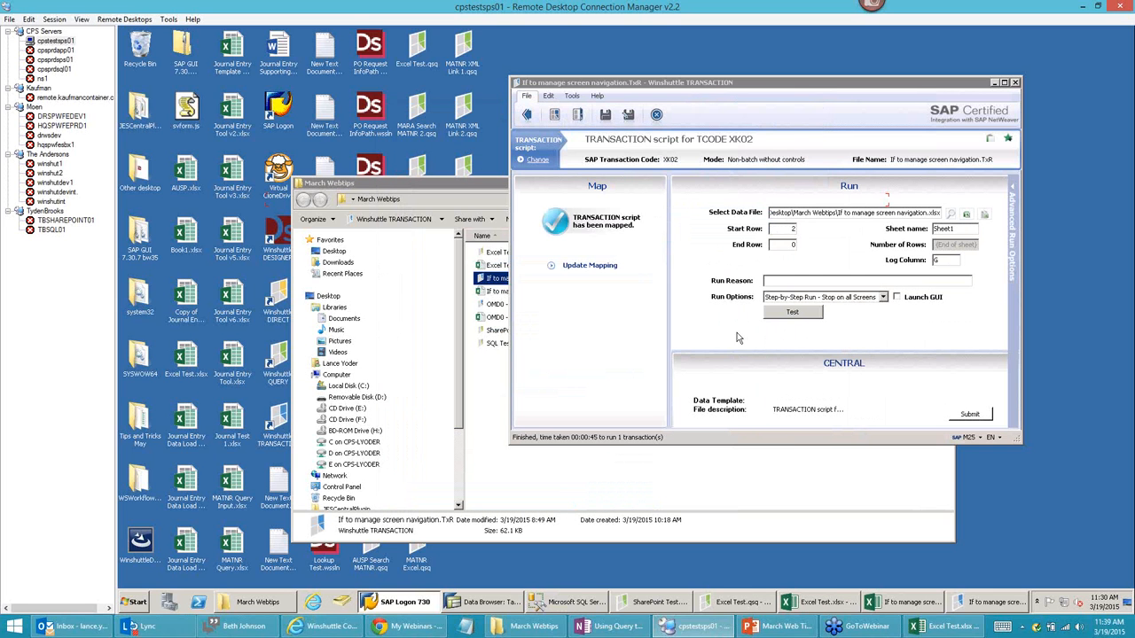
# - Switch to the Excel data file and examine the run log and the purchasing Terms of Payment Key cells F3 and F4
pyautogui.click(913, 602)
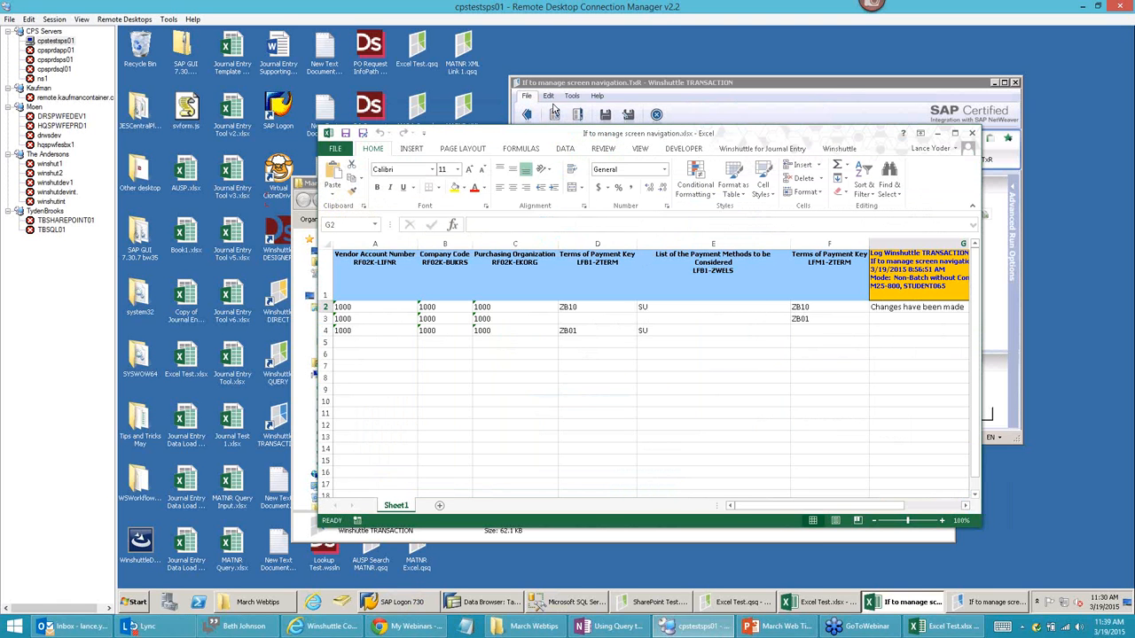
pyautogui.moveTo(544, 136); pyautogui.dragTo(500, 128)
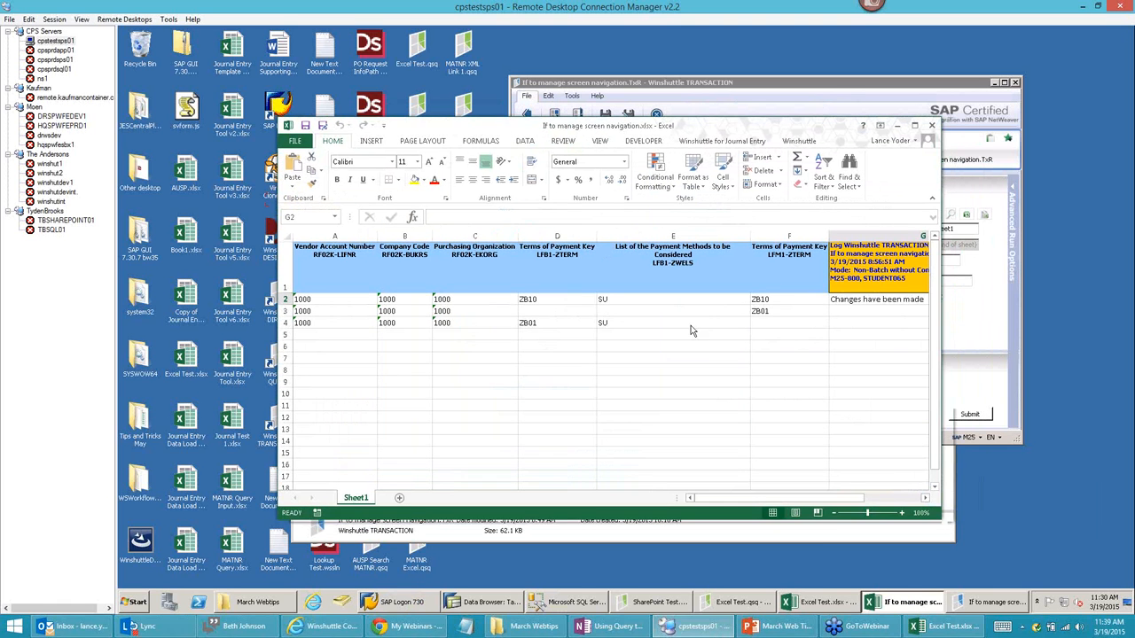
pyautogui.click(751, 309)
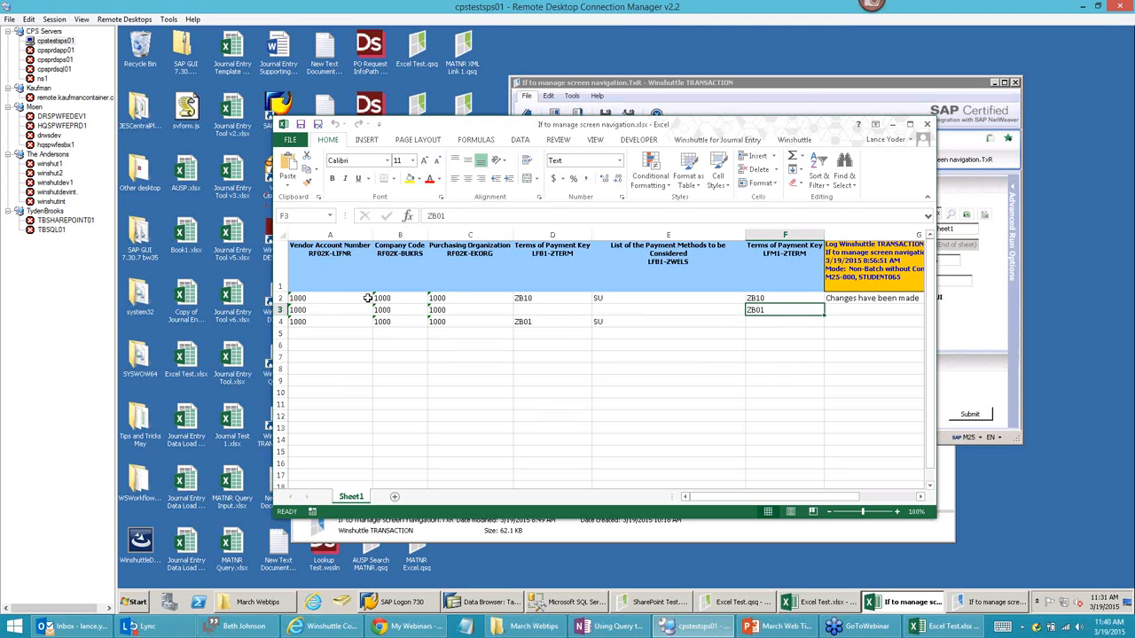
pyautogui.click(772, 323)
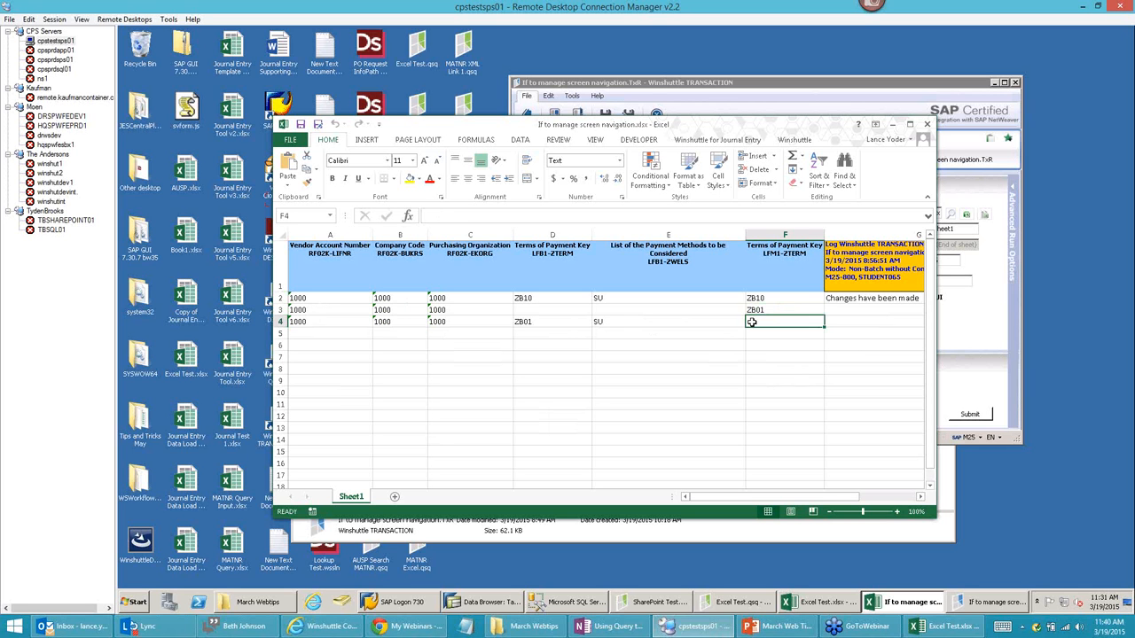
# - Set the script to rows 3 through 4 and start a step-by-step test of all transactions without a prompt after each one
pyautogui.click(913, 92)
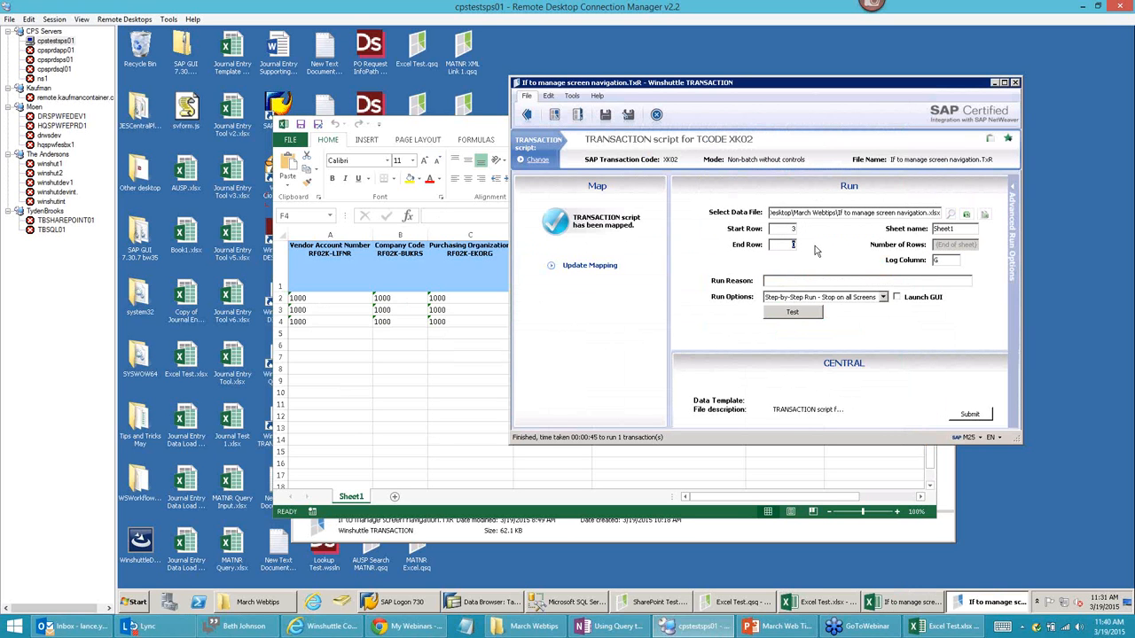
pyautogui.click(797, 314)
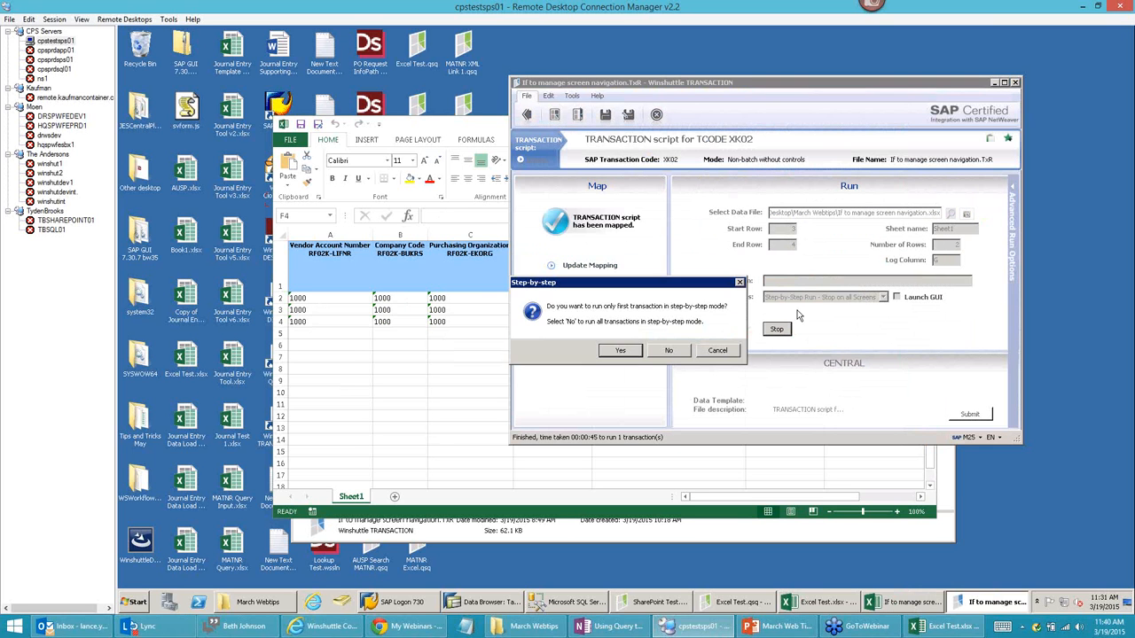
pyautogui.click(667, 351)
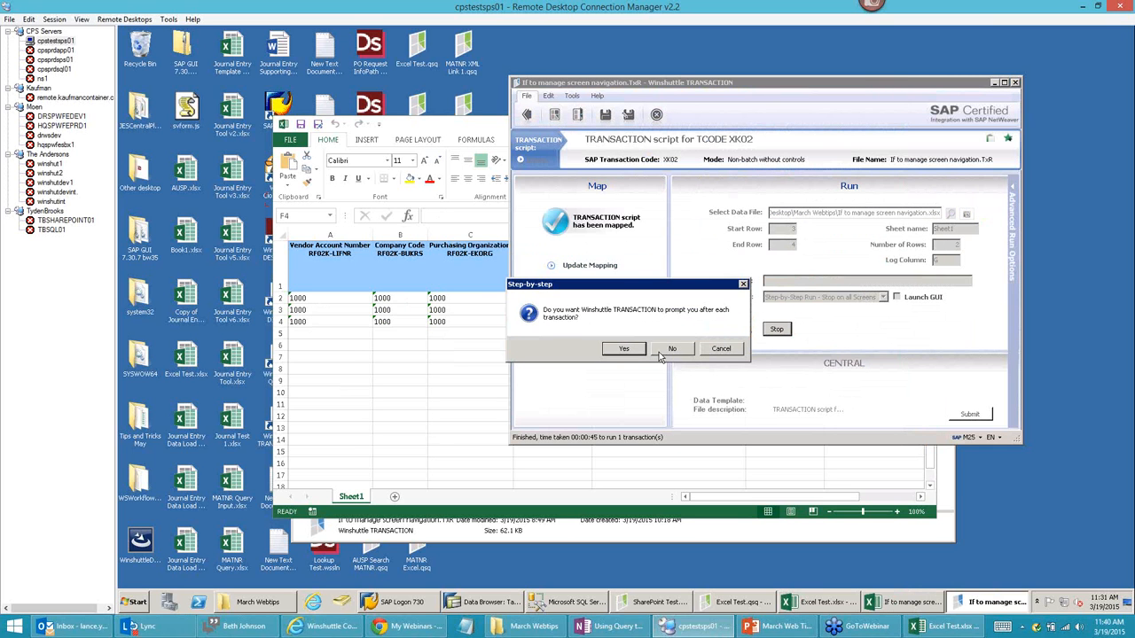
pyautogui.click(672, 349)
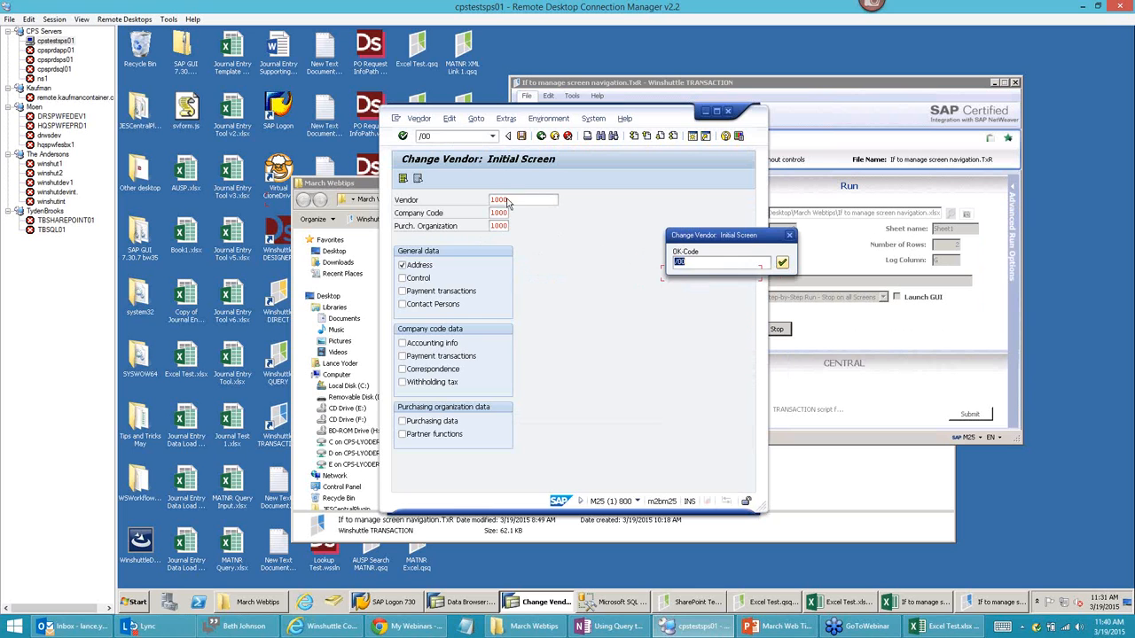
# - Step the row 3 transaction through the Change Vendor Initial, Address and Purchasing data screens, accepting each OK code
pyautogui.click(781, 262)
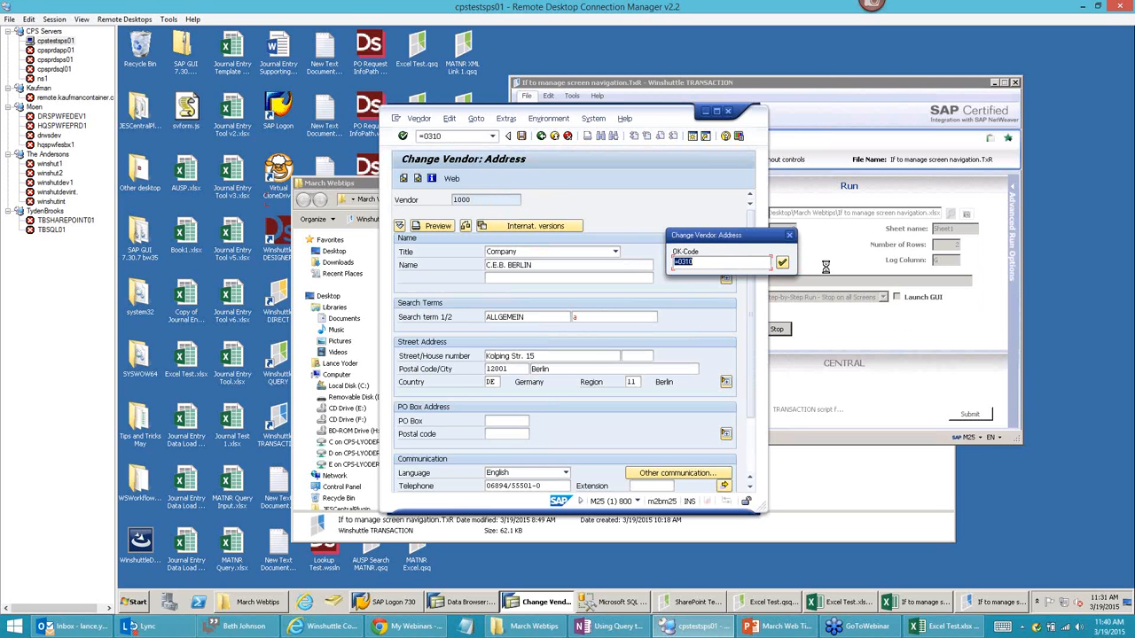
pyautogui.click(781, 263)
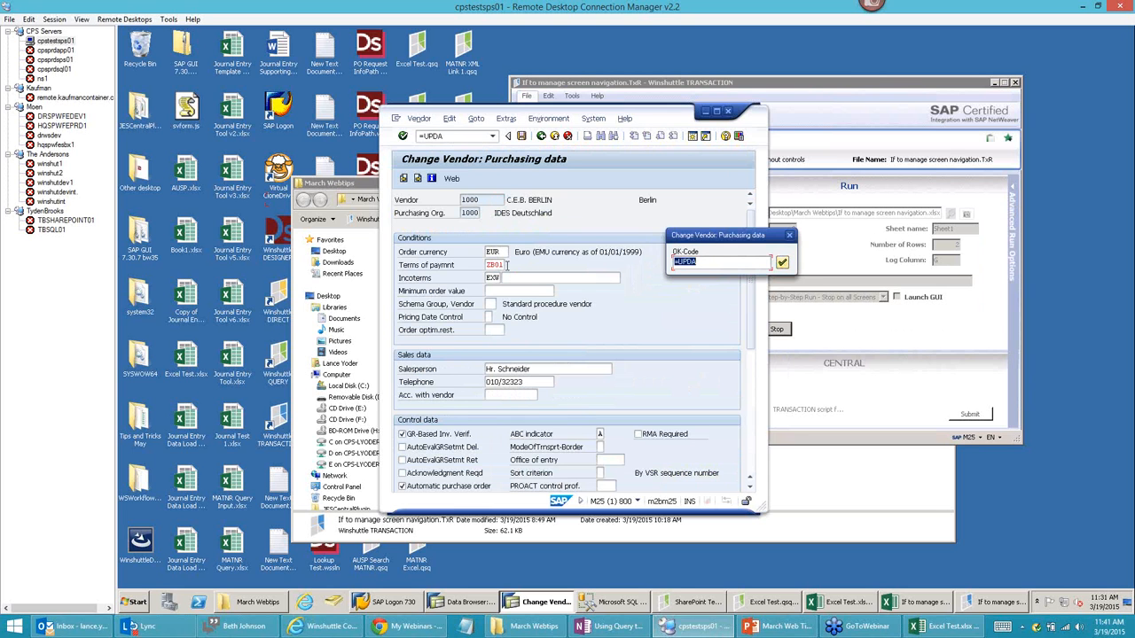
pyautogui.click(782, 262)
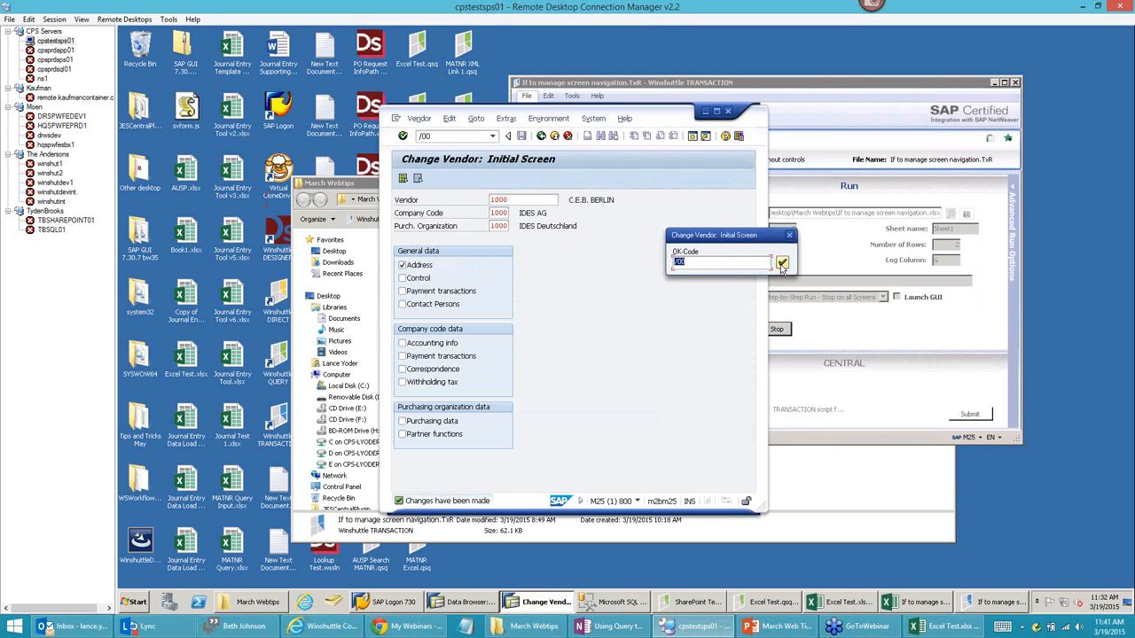
# - Step the row 4 transaction through the Initial, Address and Payment transactions Accounting screens, checking the payment terms and payment methods before accepting
pyautogui.click(782, 265)
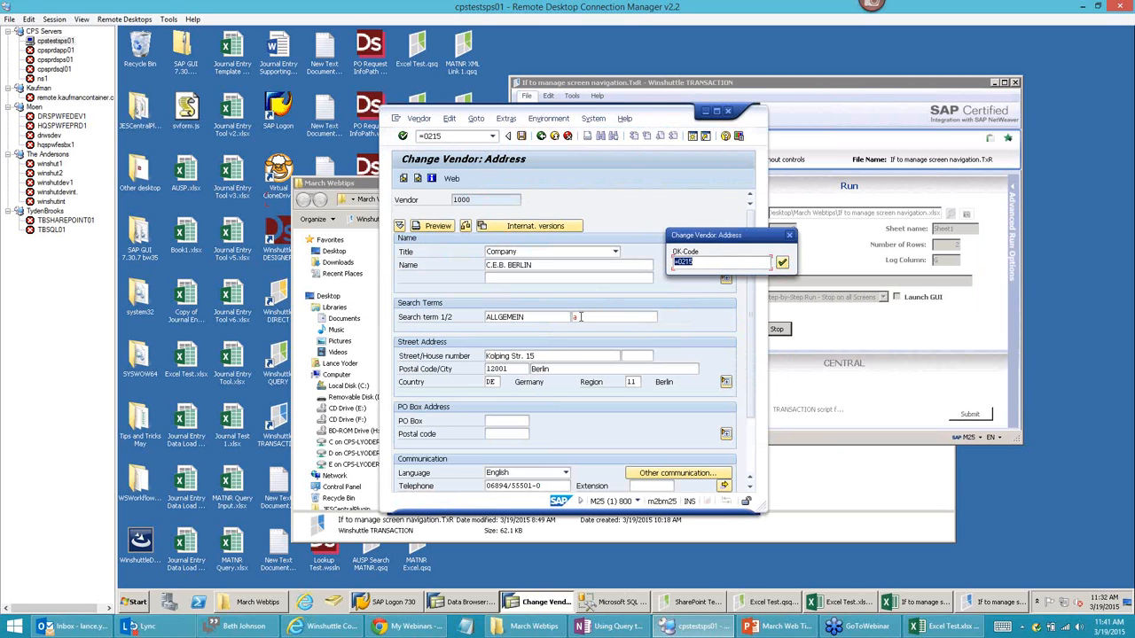
pyautogui.click(783, 266)
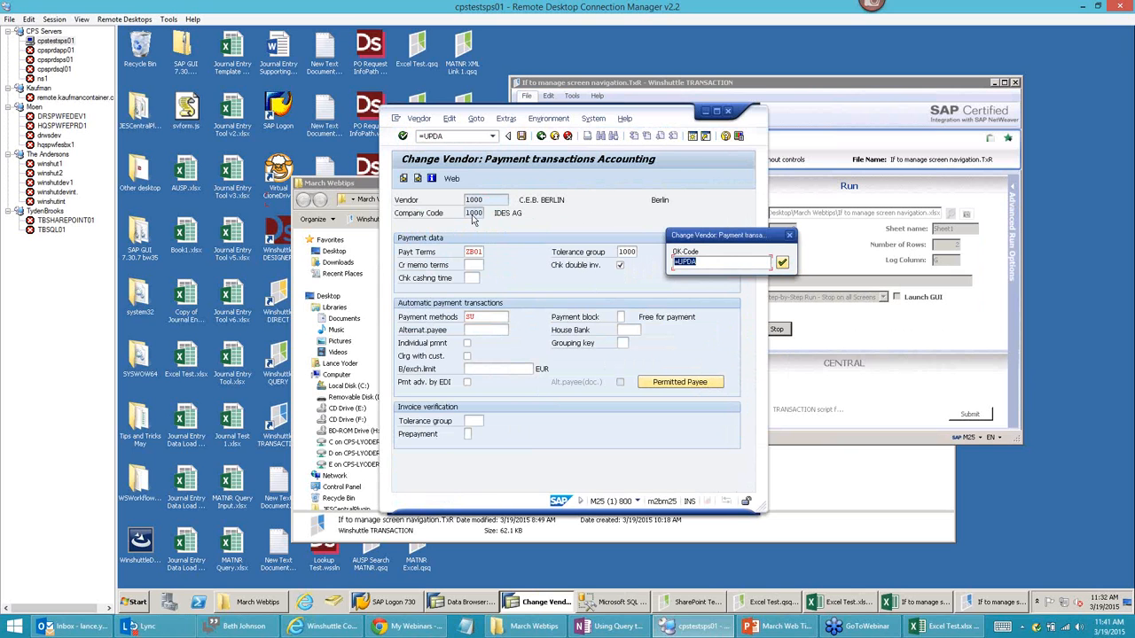
pyautogui.click(470, 253)
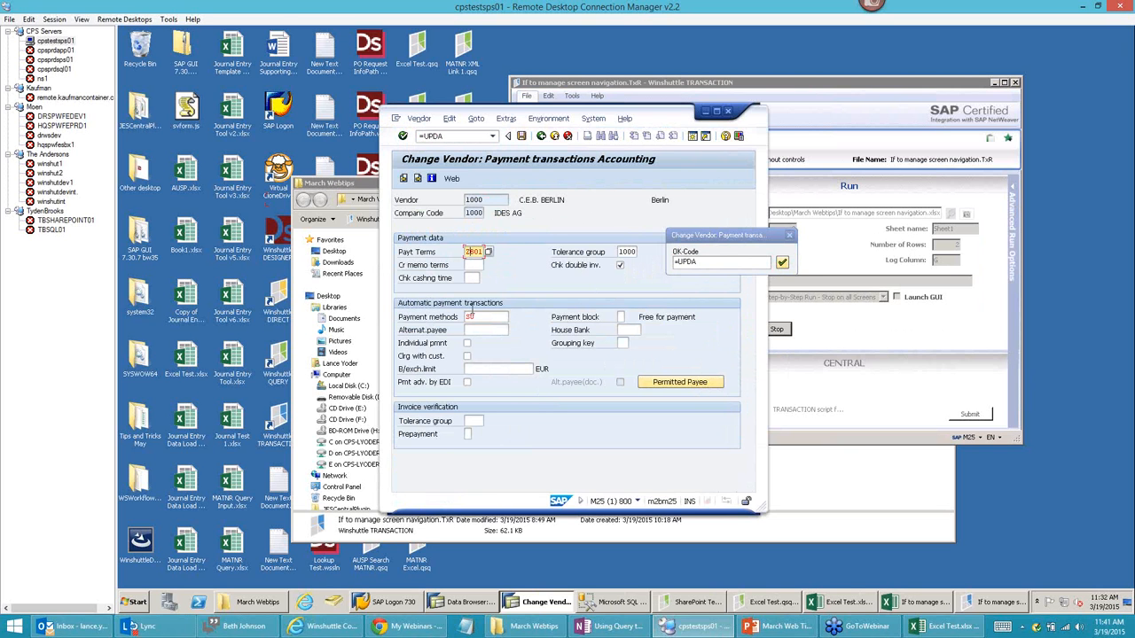
pyautogui.click(478, 318)
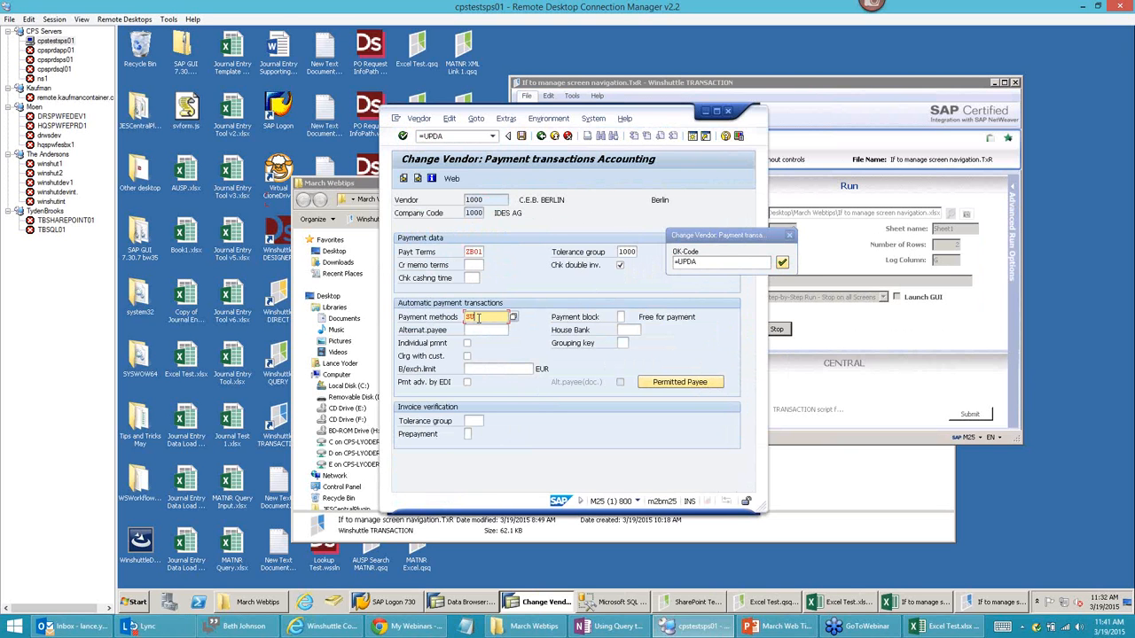
pyautogui.click(782, 264)
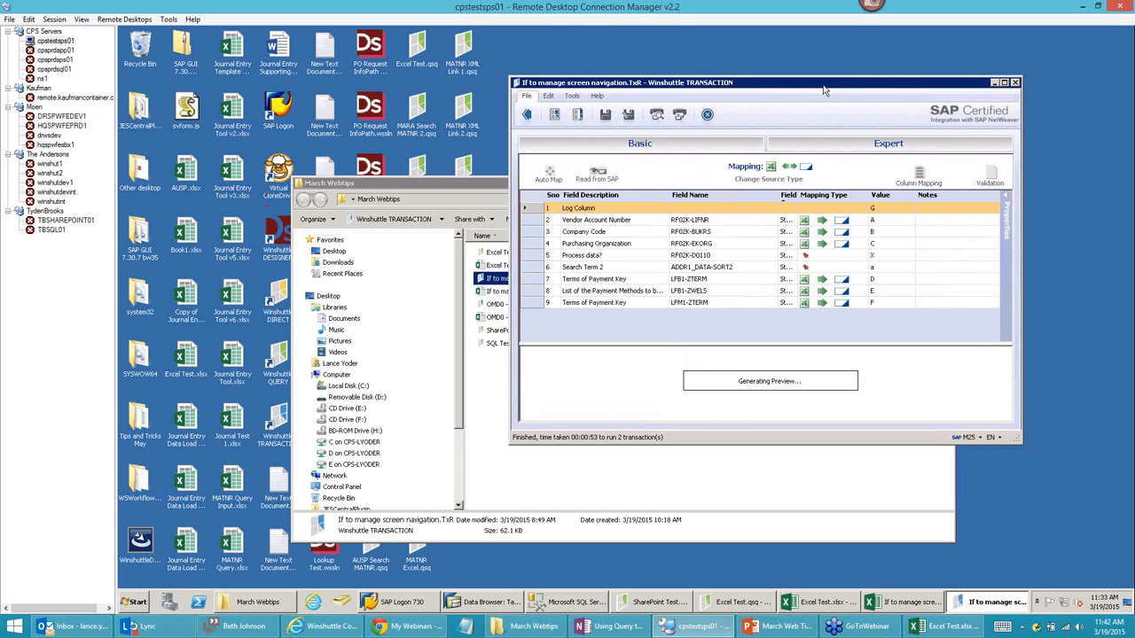
# - Show the script's Expert mapping in a maximized window and open the properties of the If condition on row 10
pyautogui.click(887, 151)
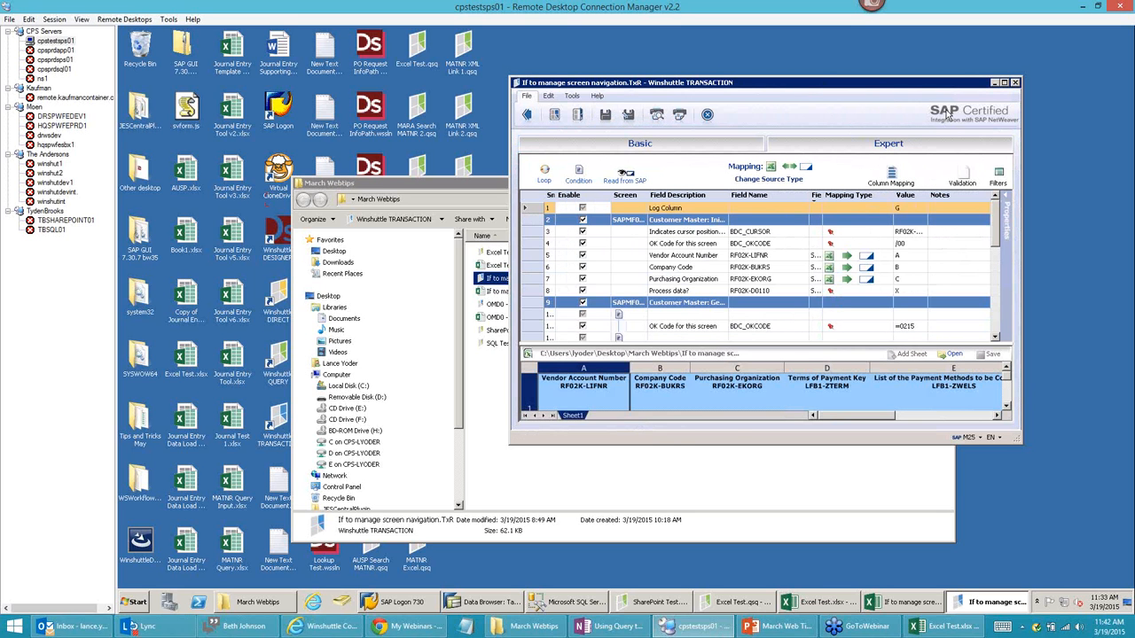
pyautogui.click(1004, 82)
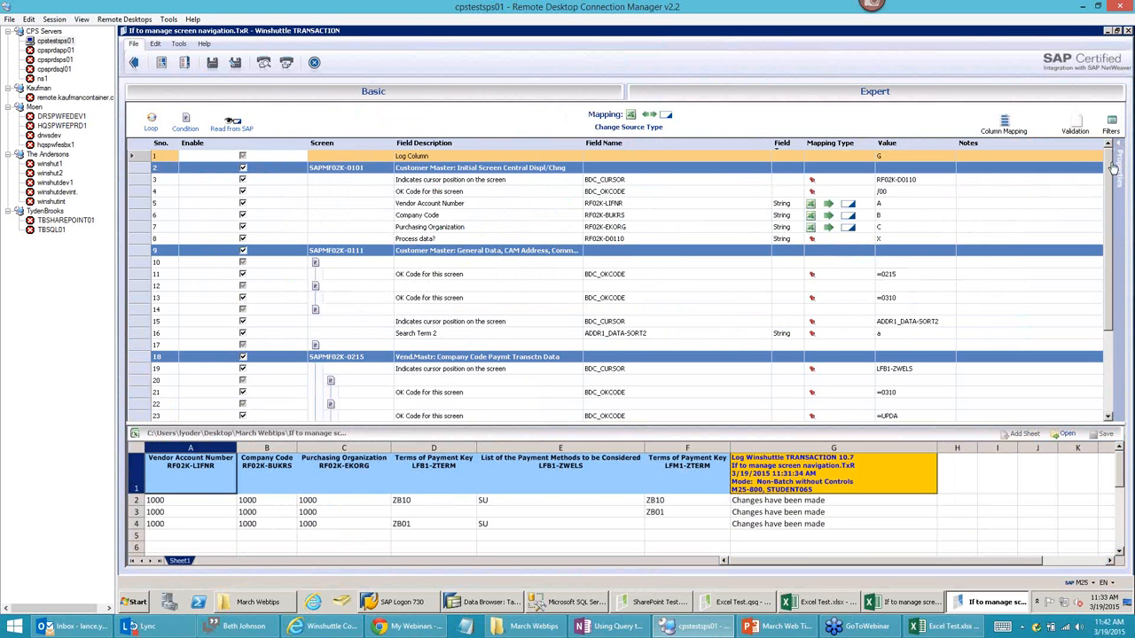
pyautogui.scroll(-3, 1113, 220)
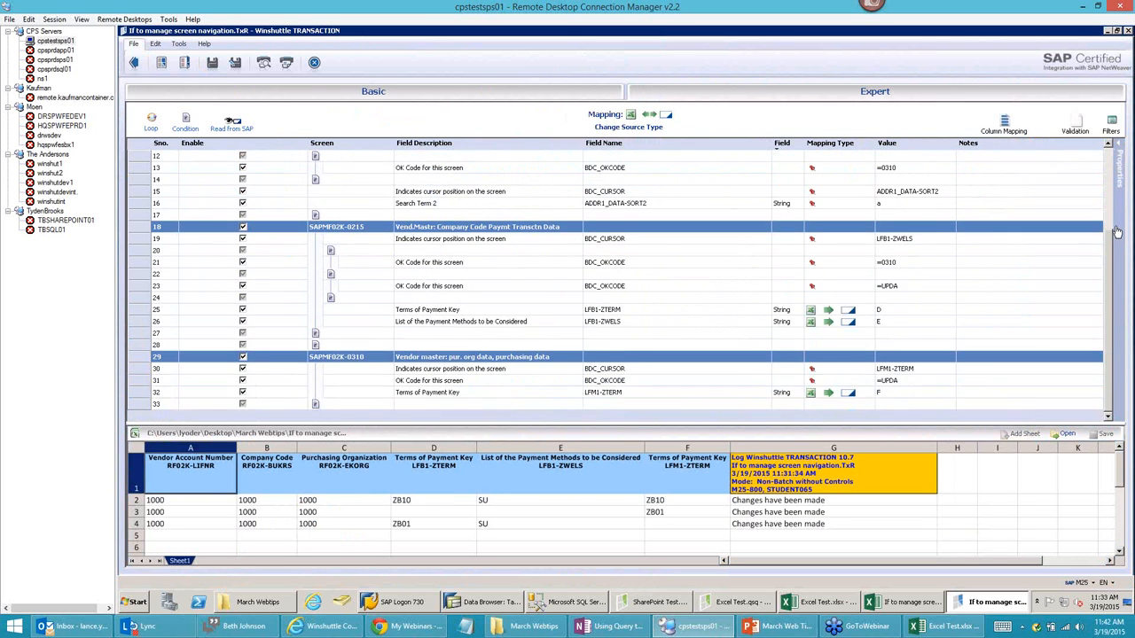
pyautogui.scroll(3, 1112, 174)
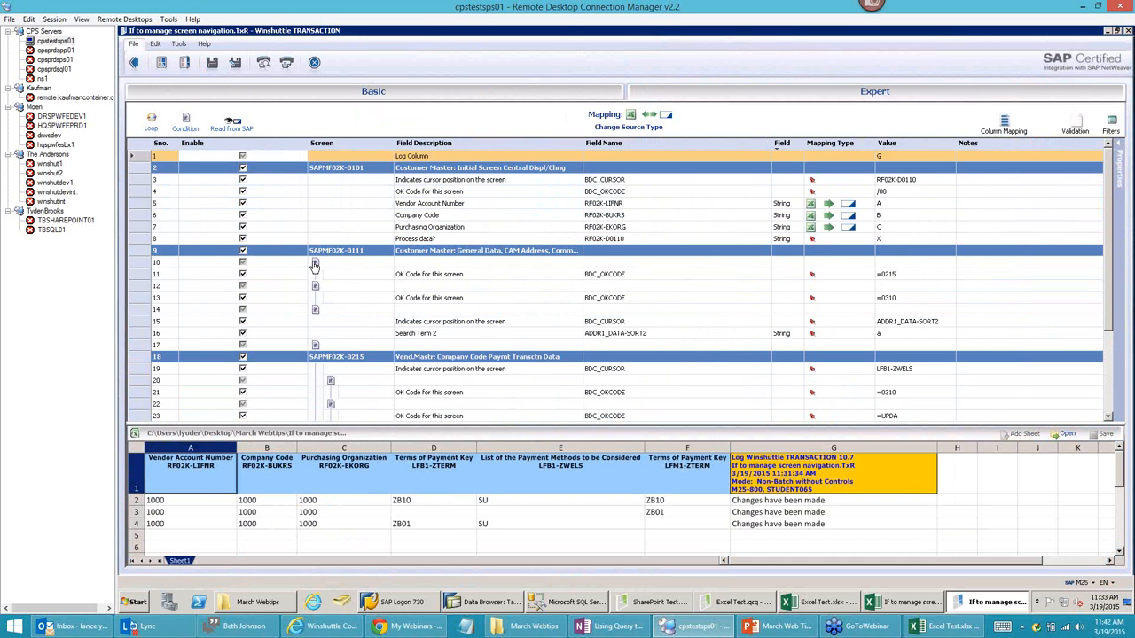
pyautogui.click(315, 265)
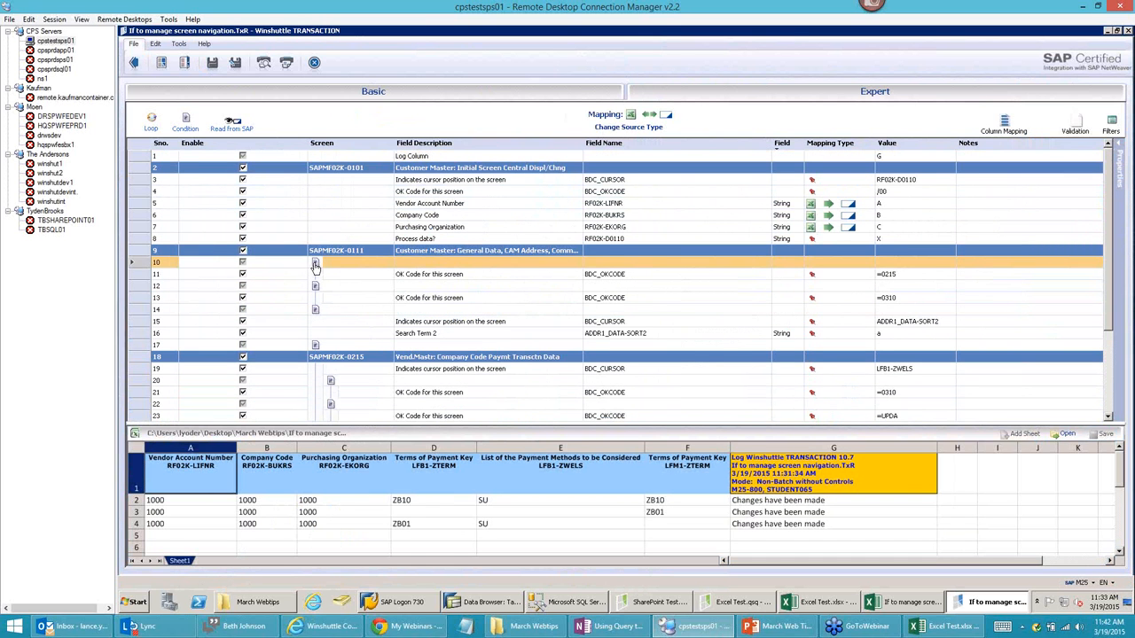
pyautogui.doubleClick(315, 265)
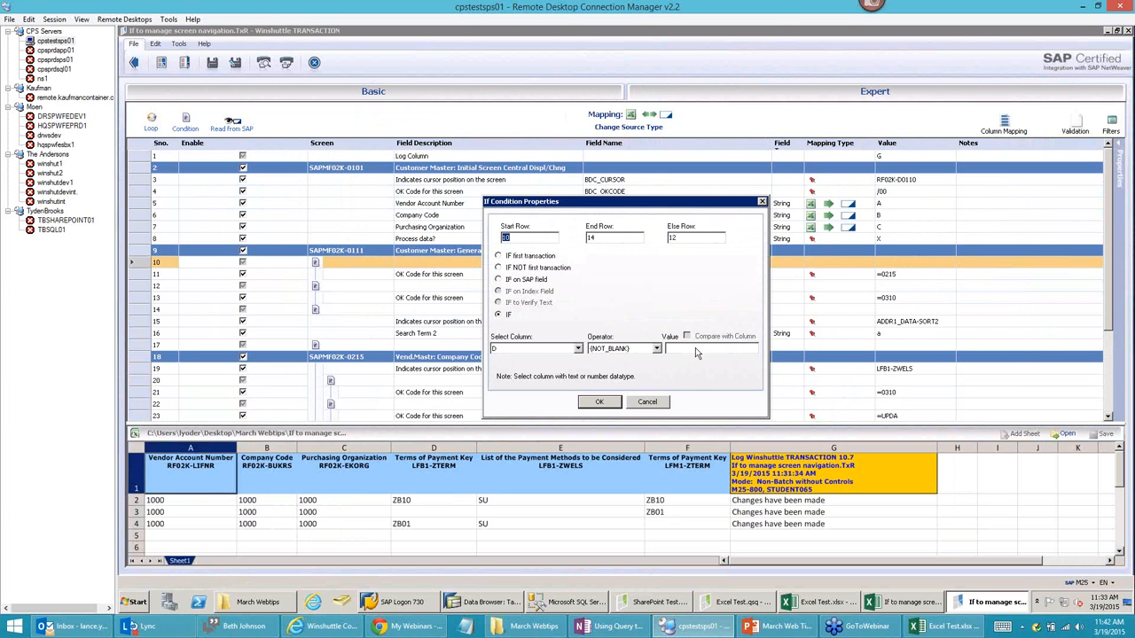
# - Close the row 10 If condition's properties without changes and review the OK codes on rows 11 and 13
pyautogui.click(657, 403)
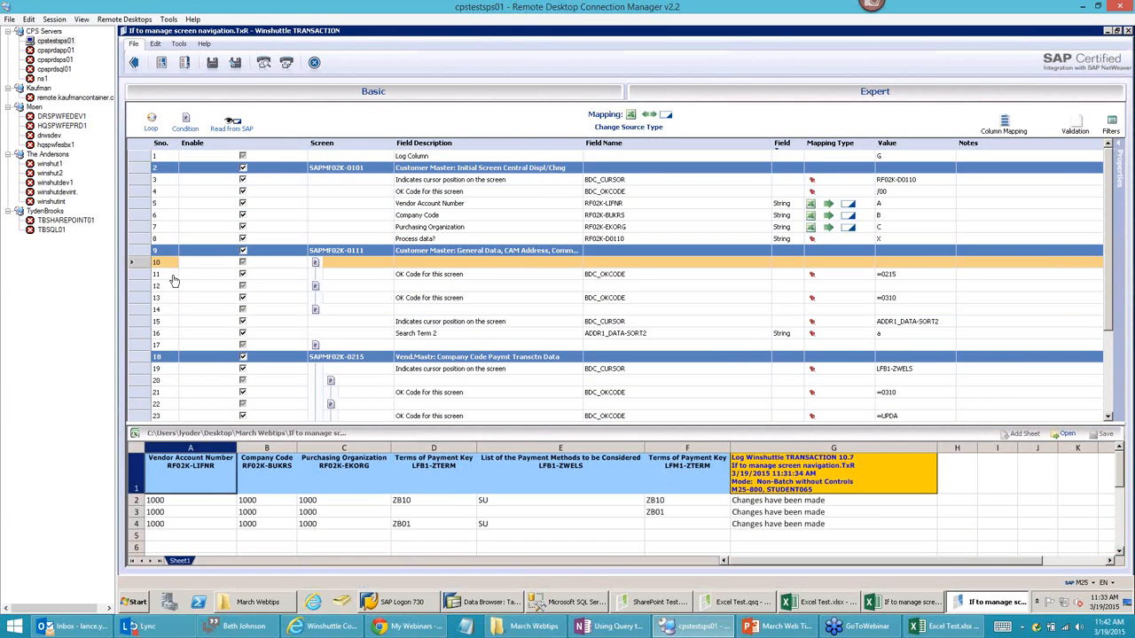
pyautogui.click(144, 275)
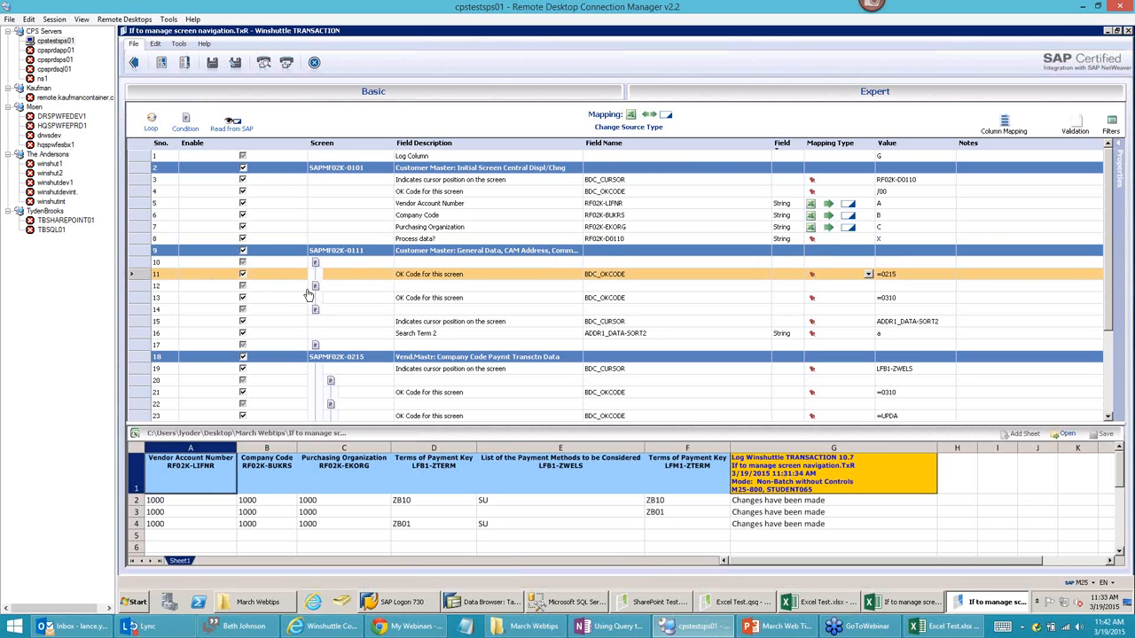
pyautogui.click(133, 298)
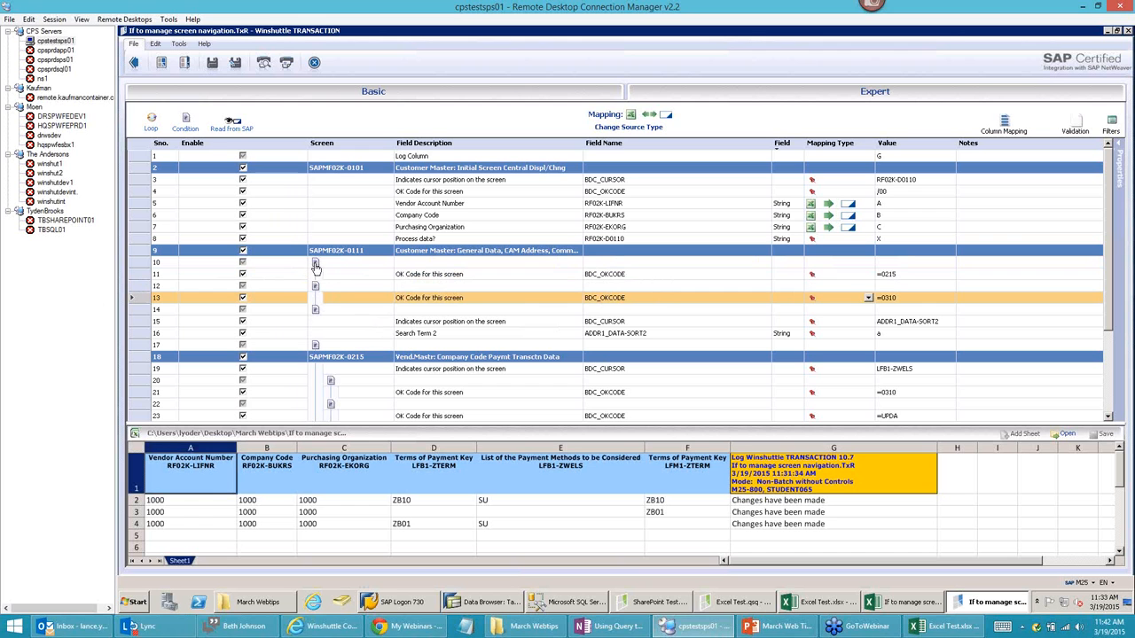
pyautogui.click(882, 277)
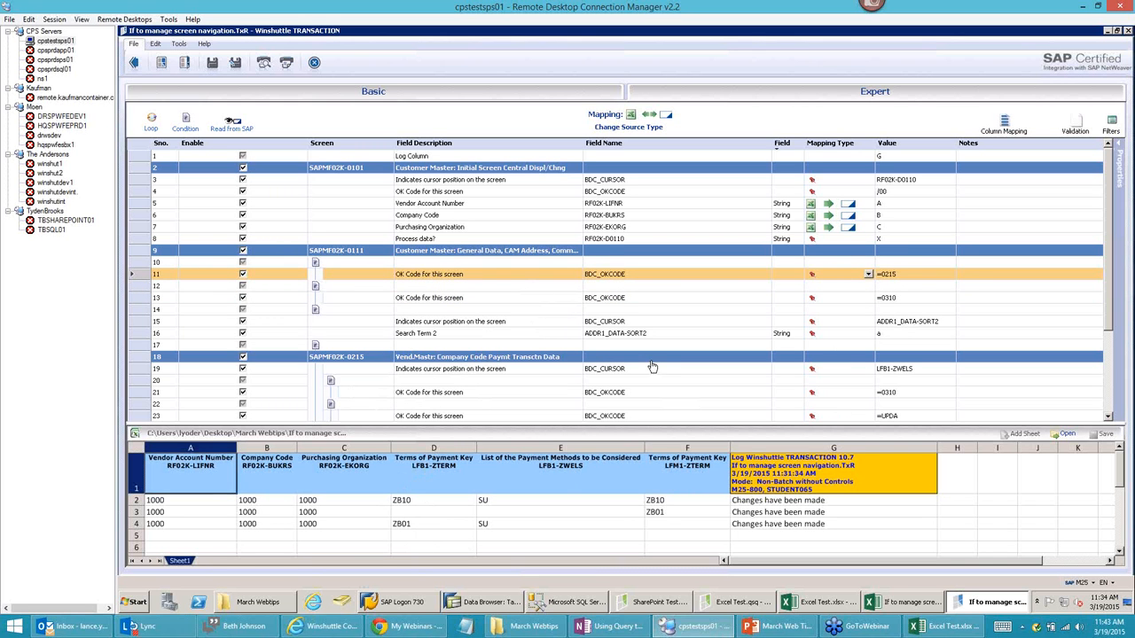
# - Inspect the properties of the If condition on row 17, just above the Company Code Payment Transaction screen, and leave them without changes
pyautogui.click(444, 359)
pyautogui.scroll(-1, 446, 364)
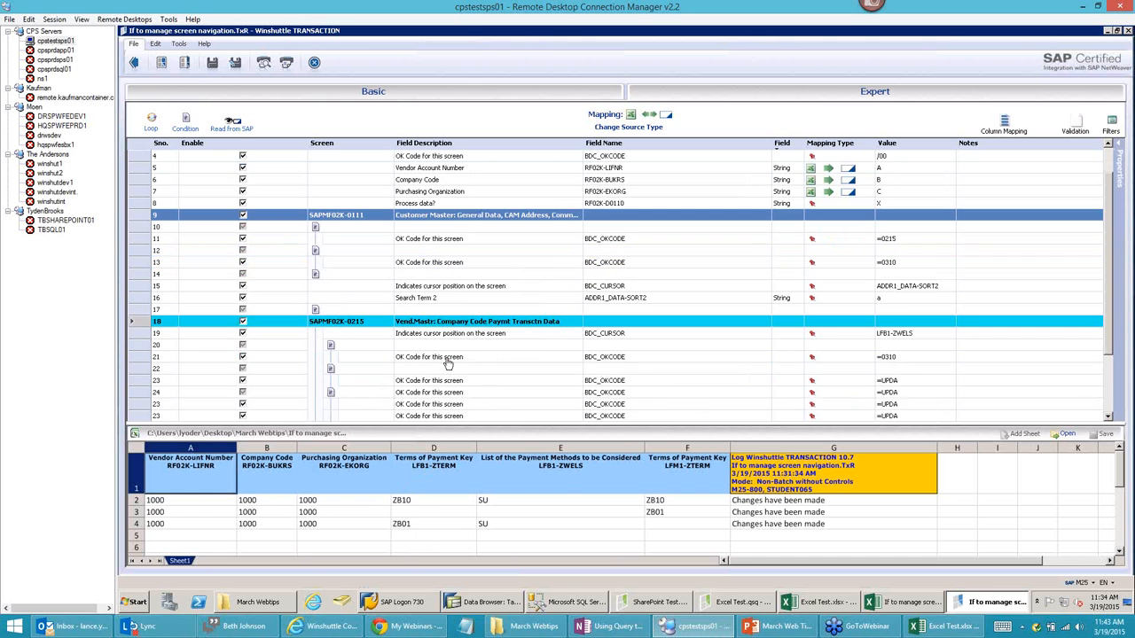
pyautogui.scroll(-1, 315, 233)
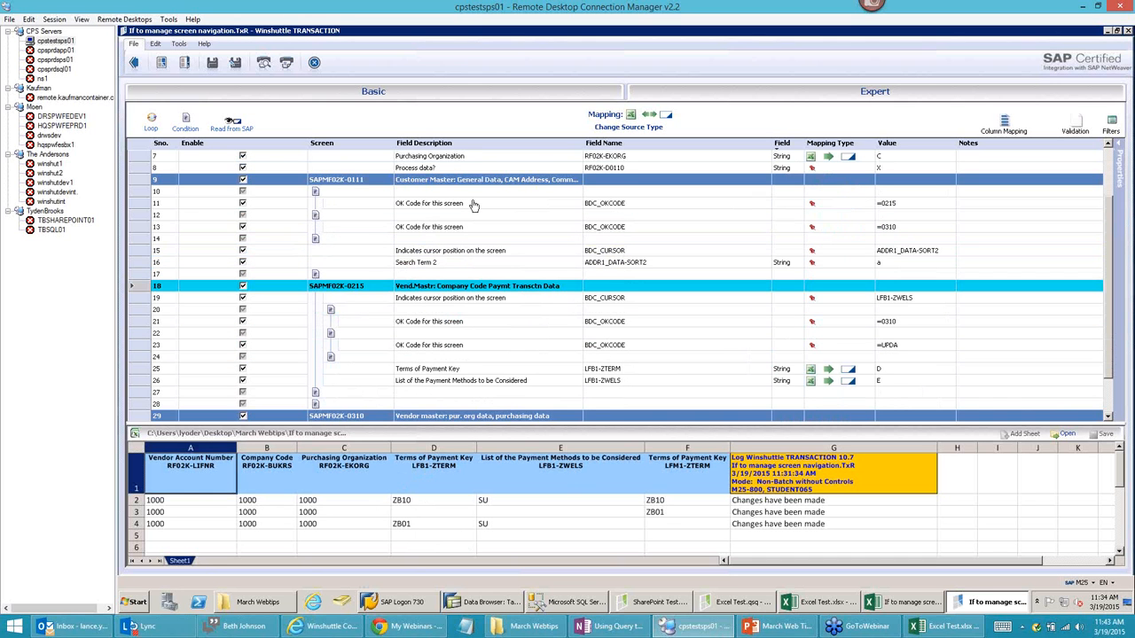
pyautogui.click(314, 276)
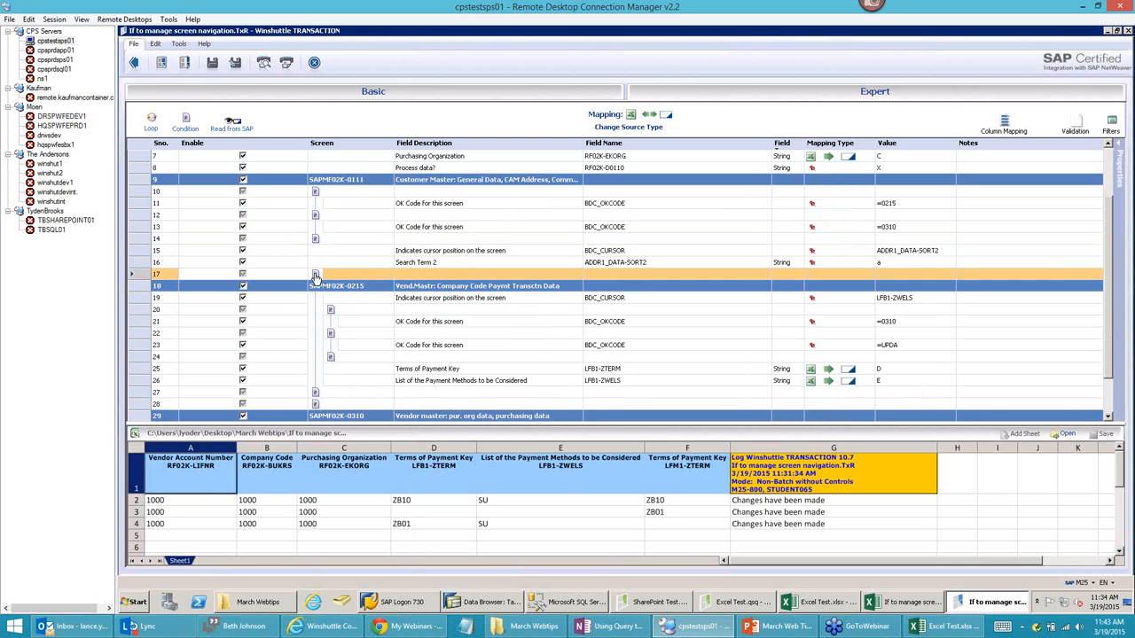
pyautogui.doubleClick(314, 276)
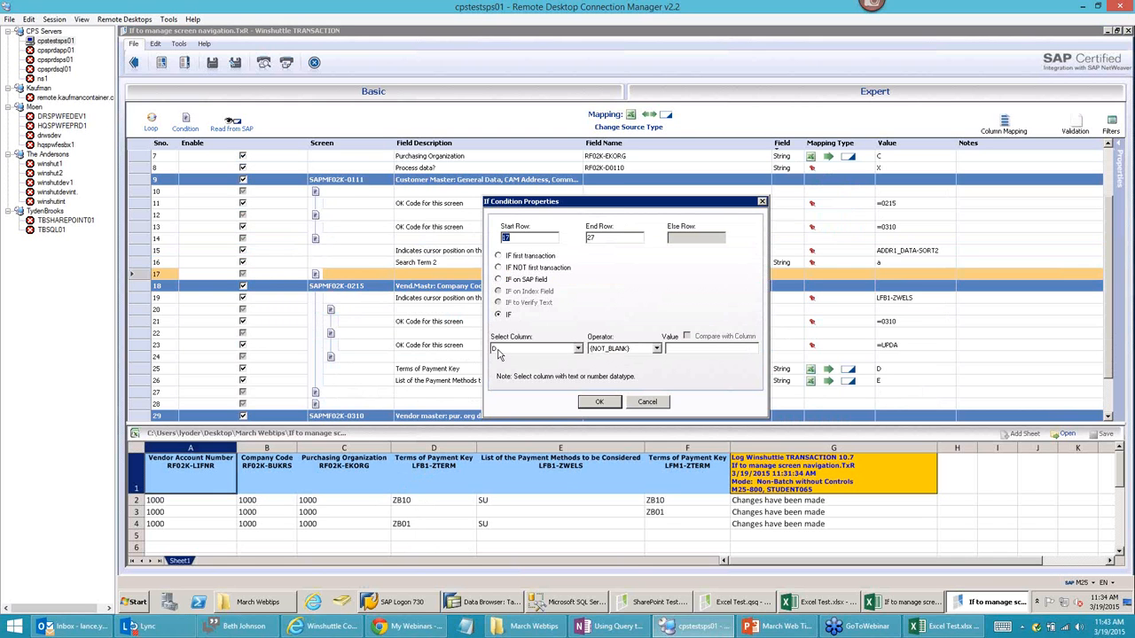
pyautogui.click(648, 404)
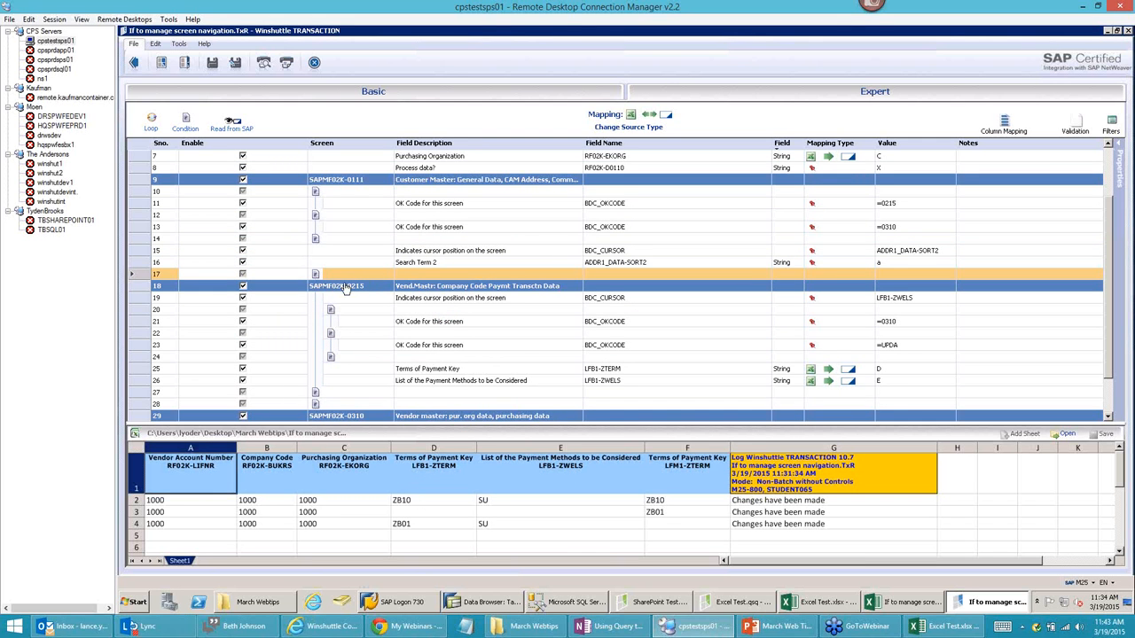
# - Inspect the OK codes on rows 21 and 23 and the row 20 If condition's properties, leaving them without changes
pyautogui.scroll(-1, 407, 297)
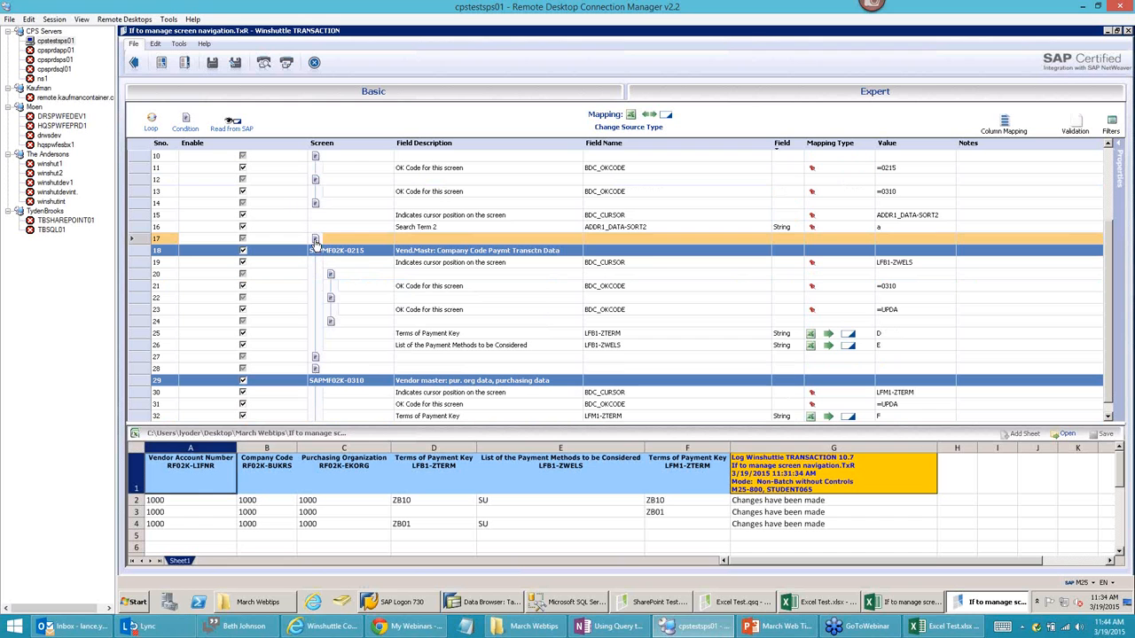
pyautogui.click(368, 358)
pyautogui.click(319, 159)
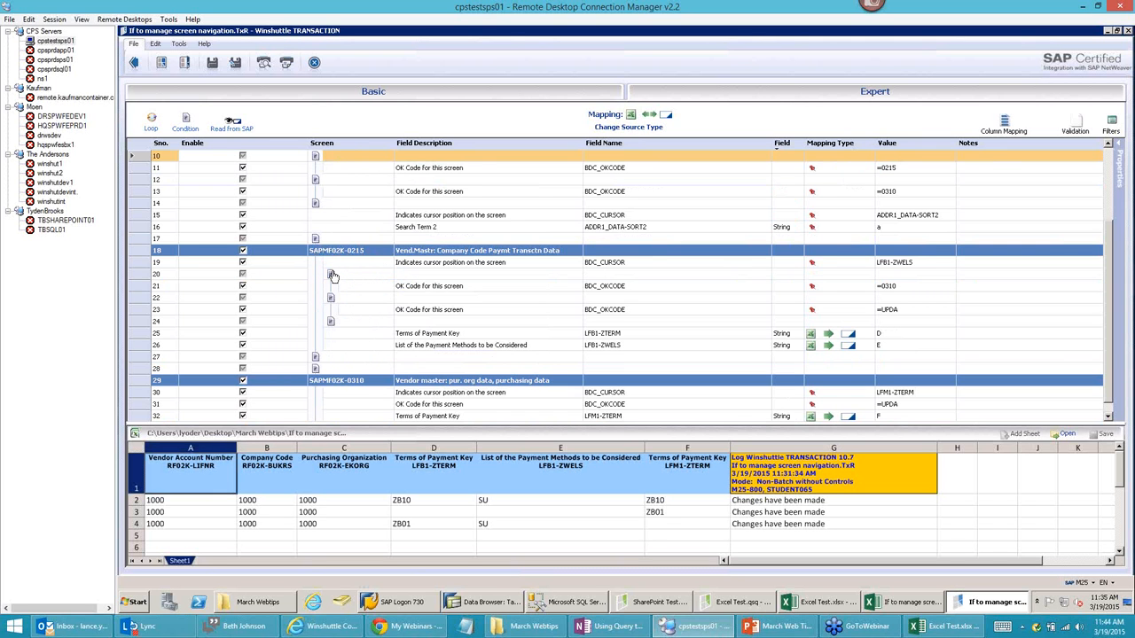
pyautogui.click(880, 285)
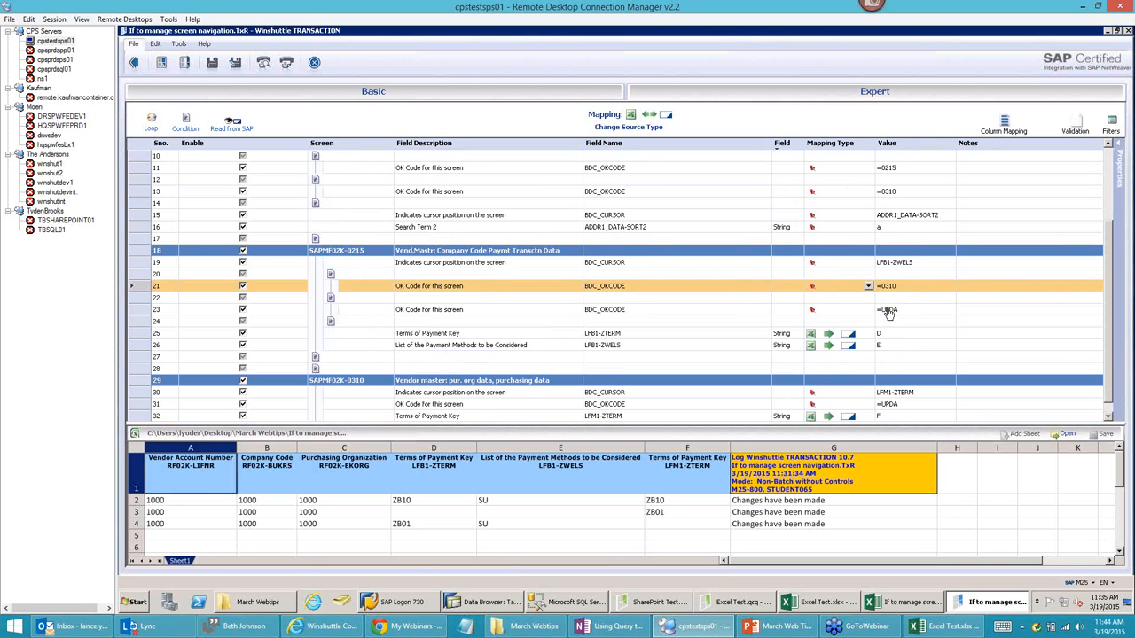
pyautogui.click(886, 309)
pyautogui.click(330, 275)
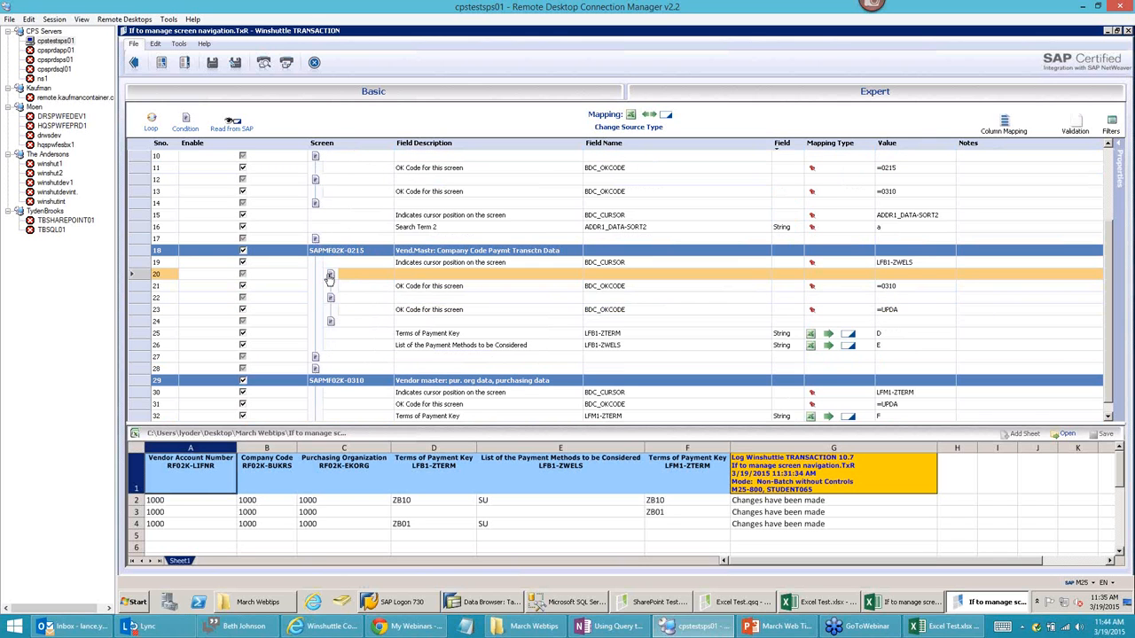
pyautogui.doubleClick(330, 276)
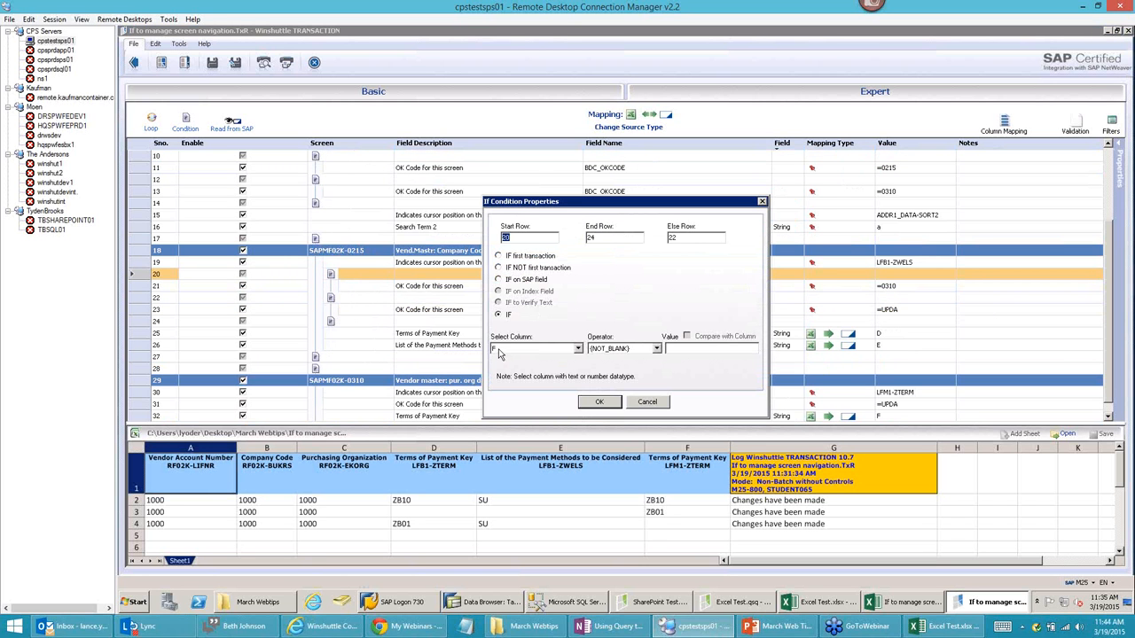
pyautogui.click(647, 403)
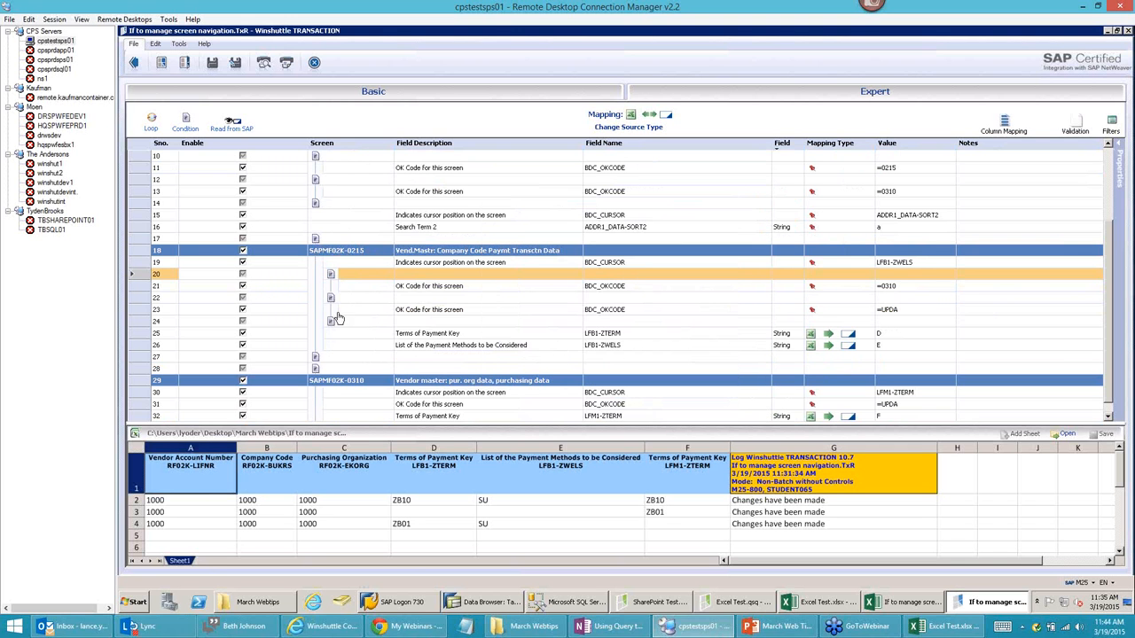
# - Compare the OK codes in the two branches of the row 20 condition and dismiss the meeting reminder
pyautogui.click(143, 310)
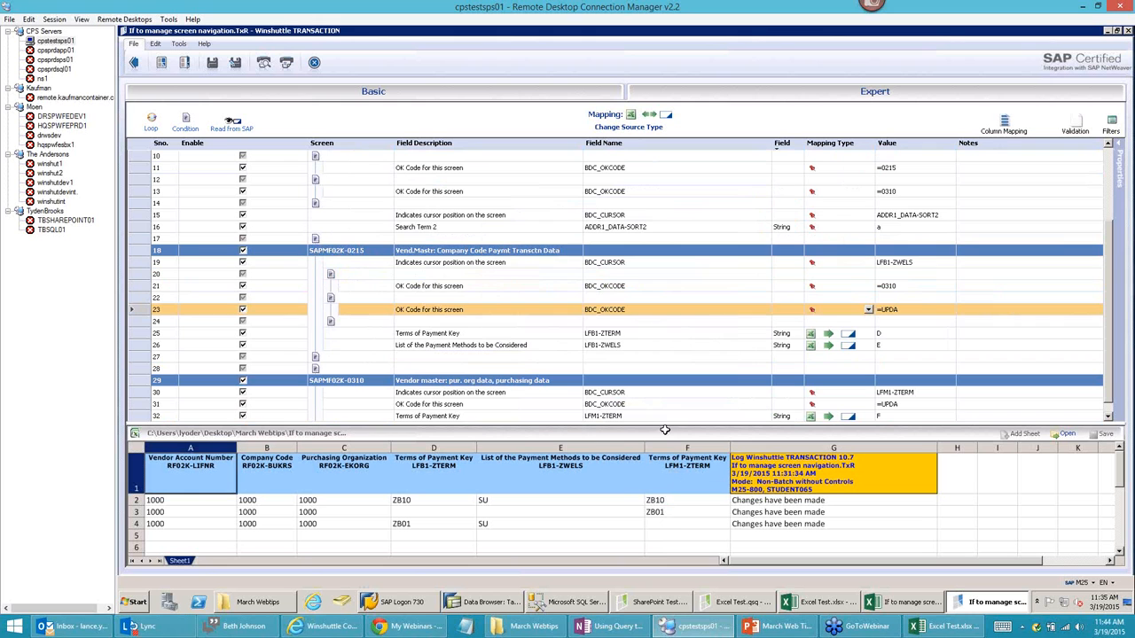
pyautogui.click(885, 288)
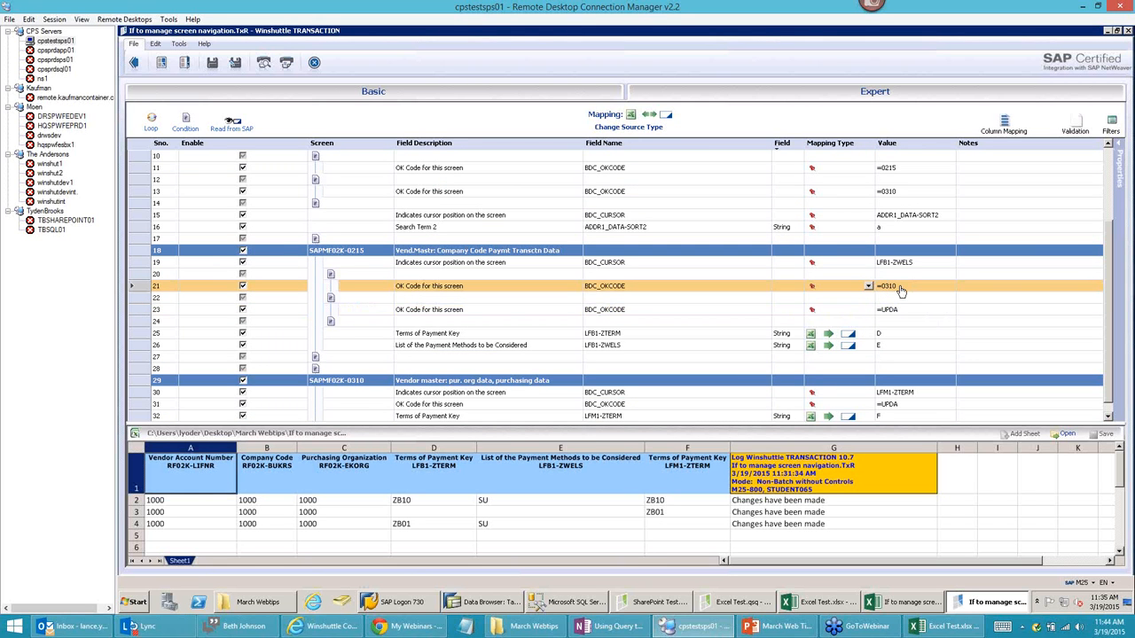
pyautogui.click(897, 313)
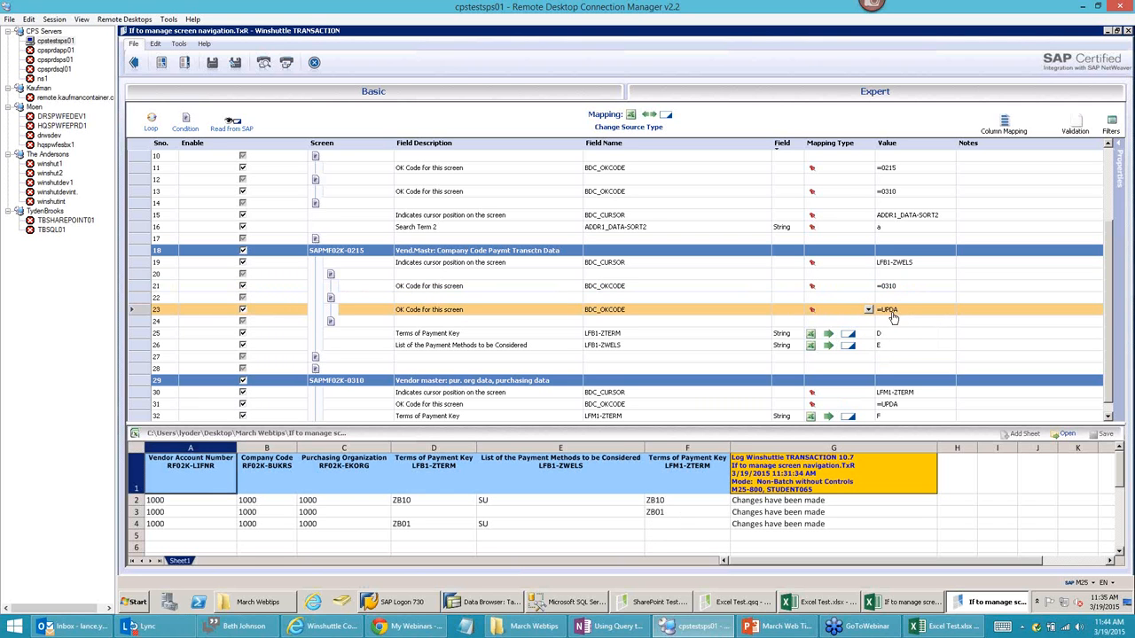
pyautogui.scroll(-1, 895, 314)
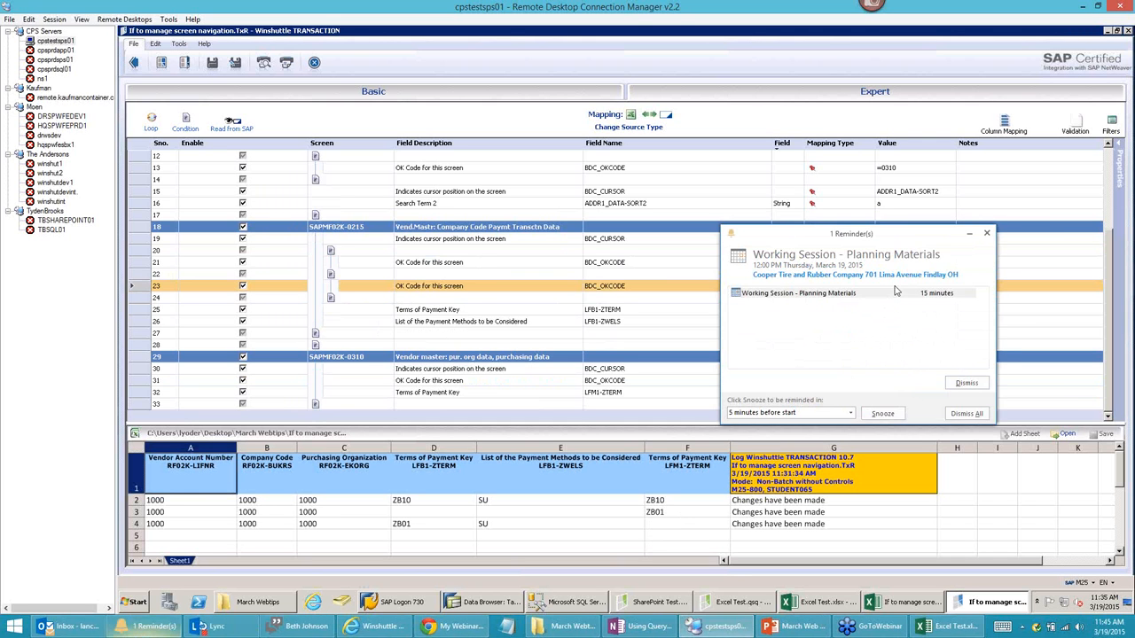
pyautogui.click(968, 385)
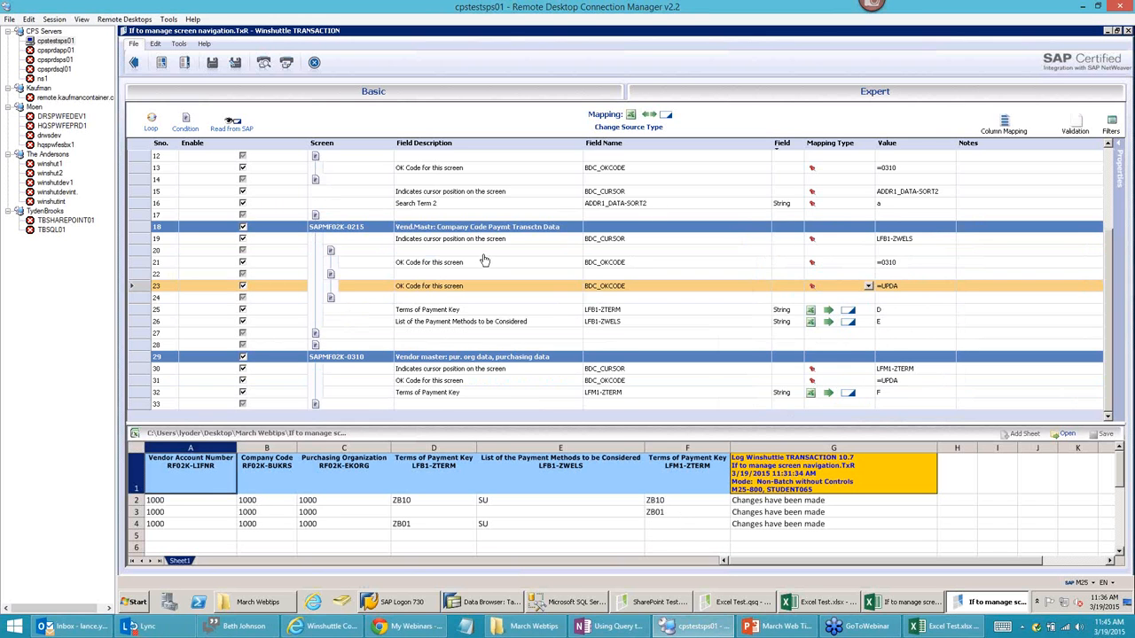
# - Check the OK code on row 13 and the row 28 If condition's properties, leaving them without changes
pyautogui.scroll(1, 484, 260)
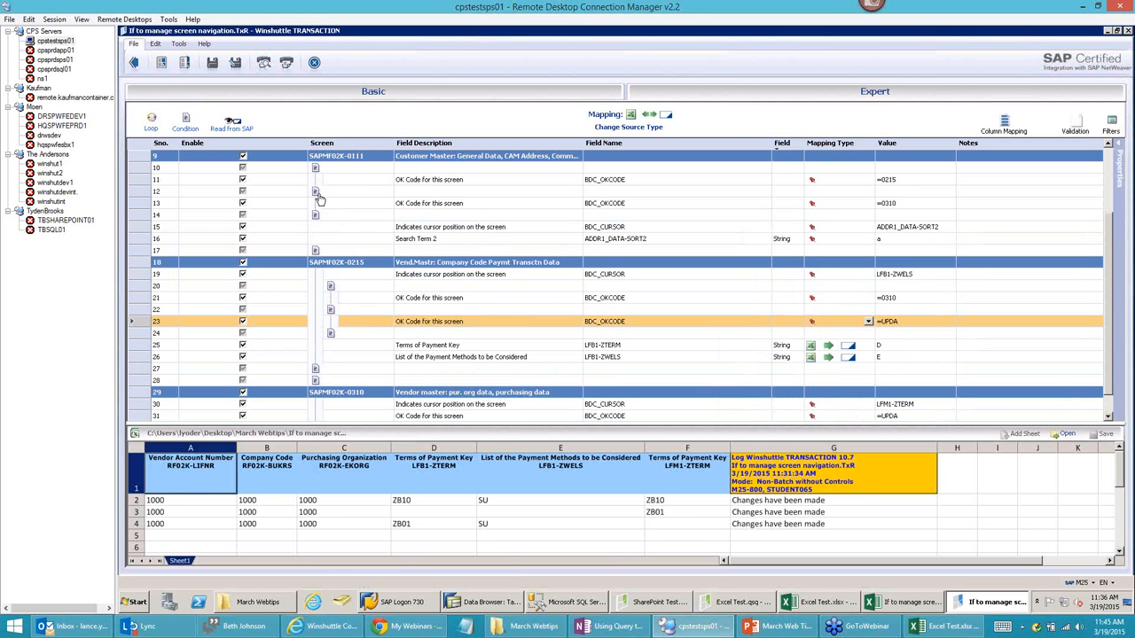
pyautogui.click(894, 206)
pyautogui.scroll(-1, 316, 358)
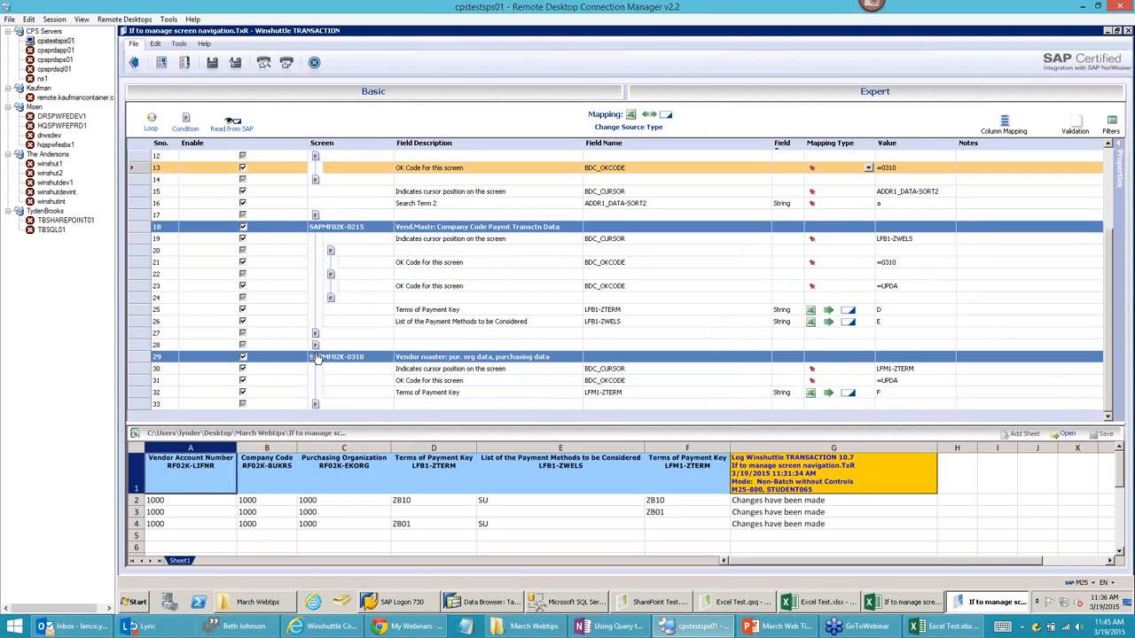
pyautogui.doubleClick(315, 345)
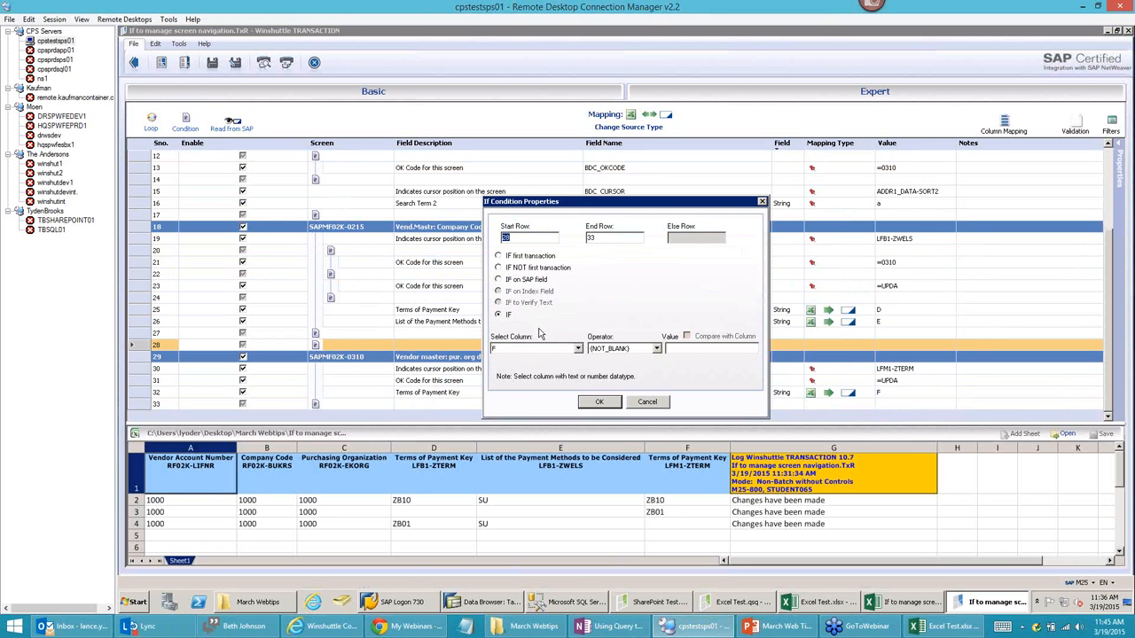
pyautogui.click(647, 403)
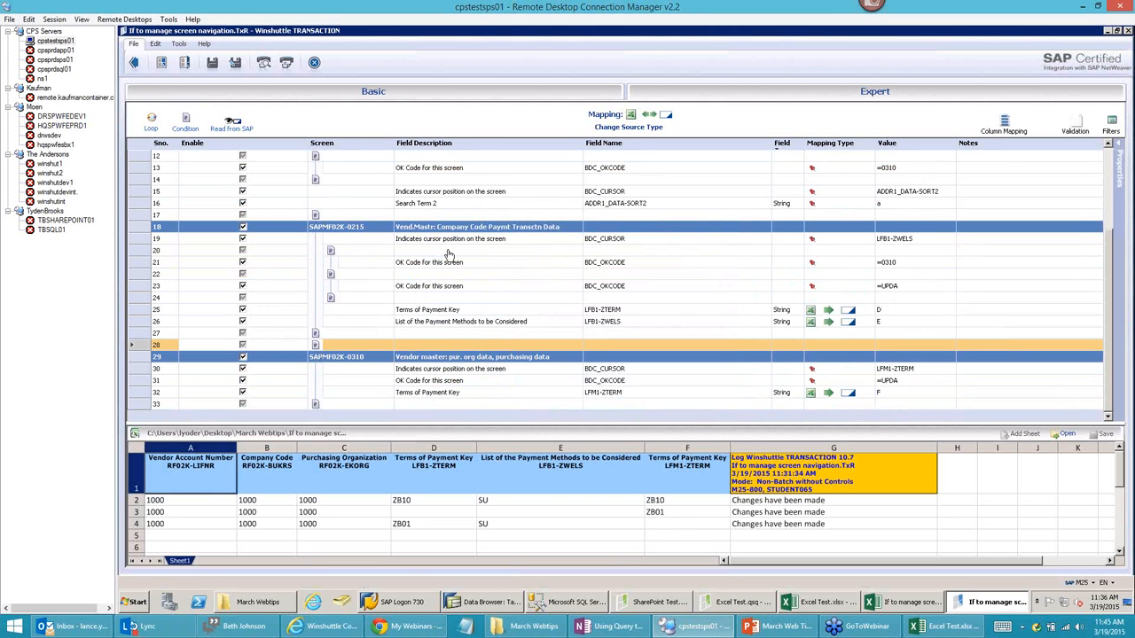
# - Trace the row 28 to 33 condition around the purchasing data screen and recheck the OK codes on rows 21 and 23
pyautogui.click(897, 263)
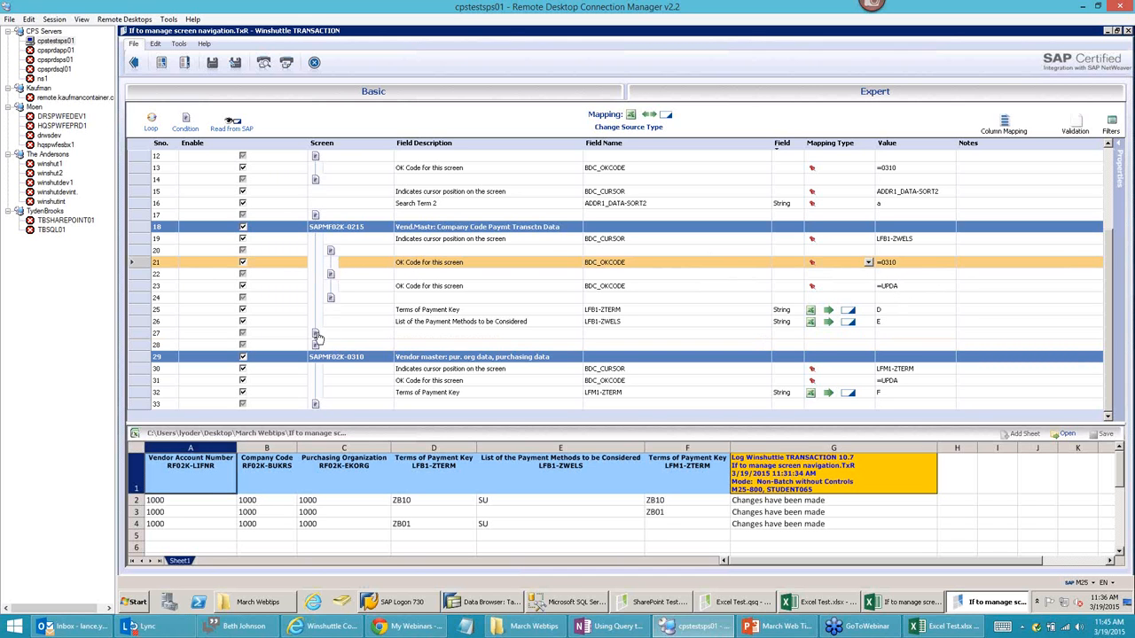
pyautogui.click(316, 346)
pyautogui.click(314, 407)
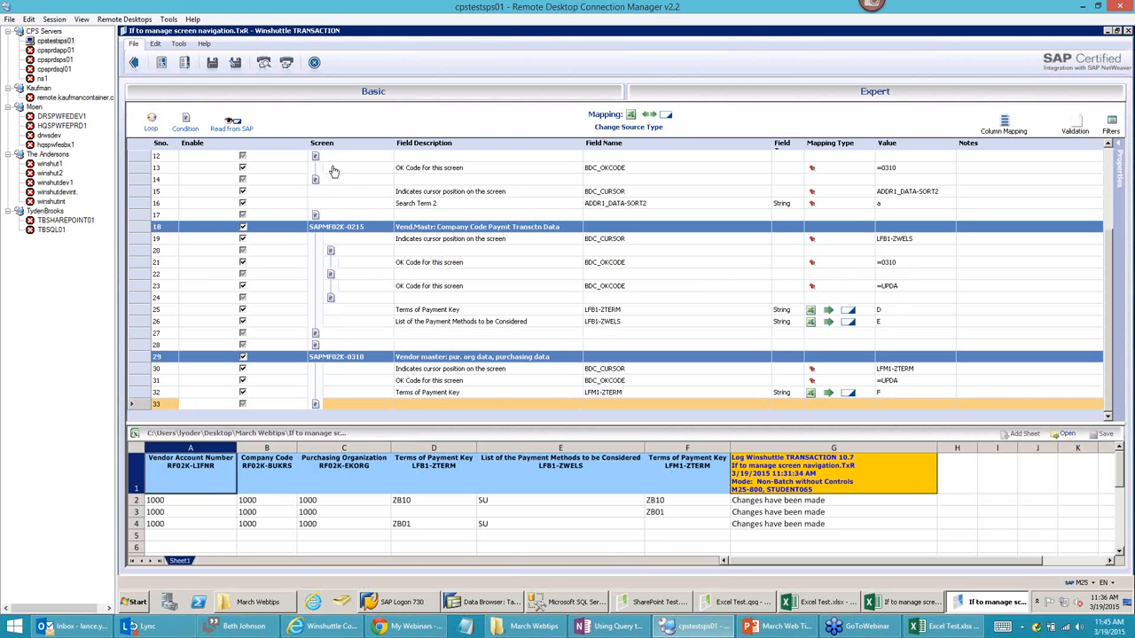
pyautogui.click(896, 264)
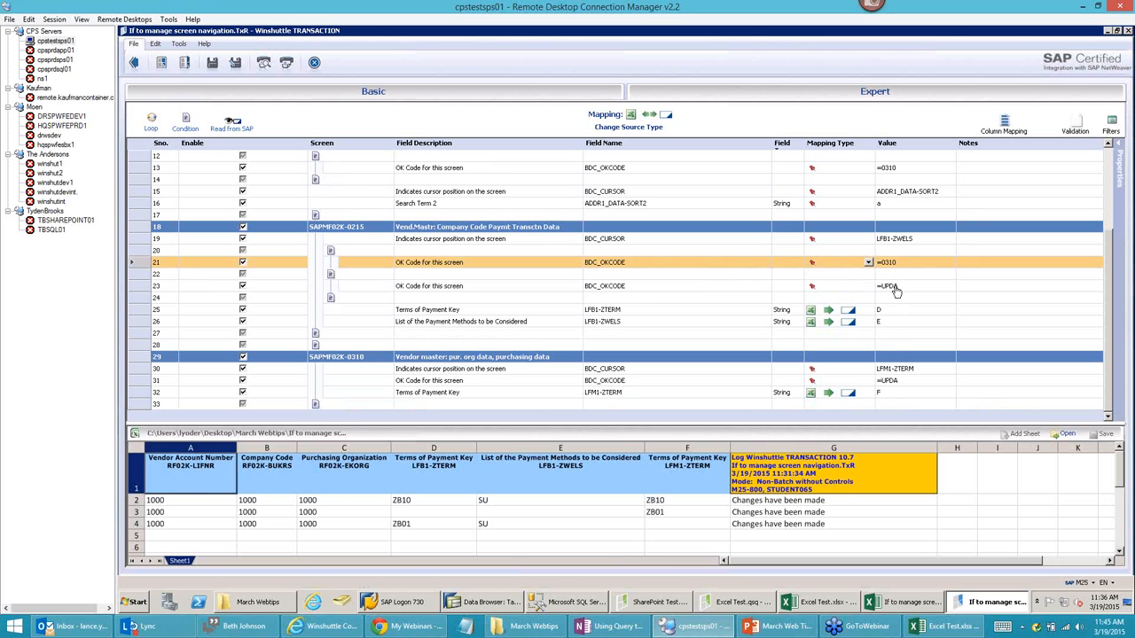
pyautogui.click(896, 287)
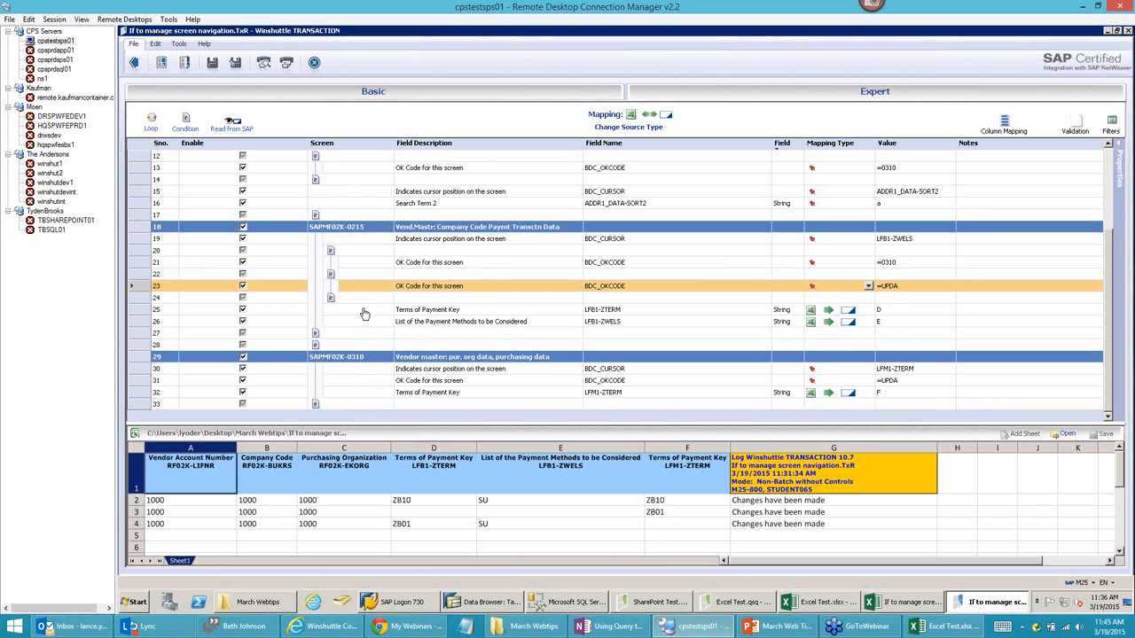
# - Review the condition markers on rows 17, 27, 28 and 33 and the nested condition on rows 20 through 24
pyautogui.click(315, 217)
pyautogui.click(316, 334)
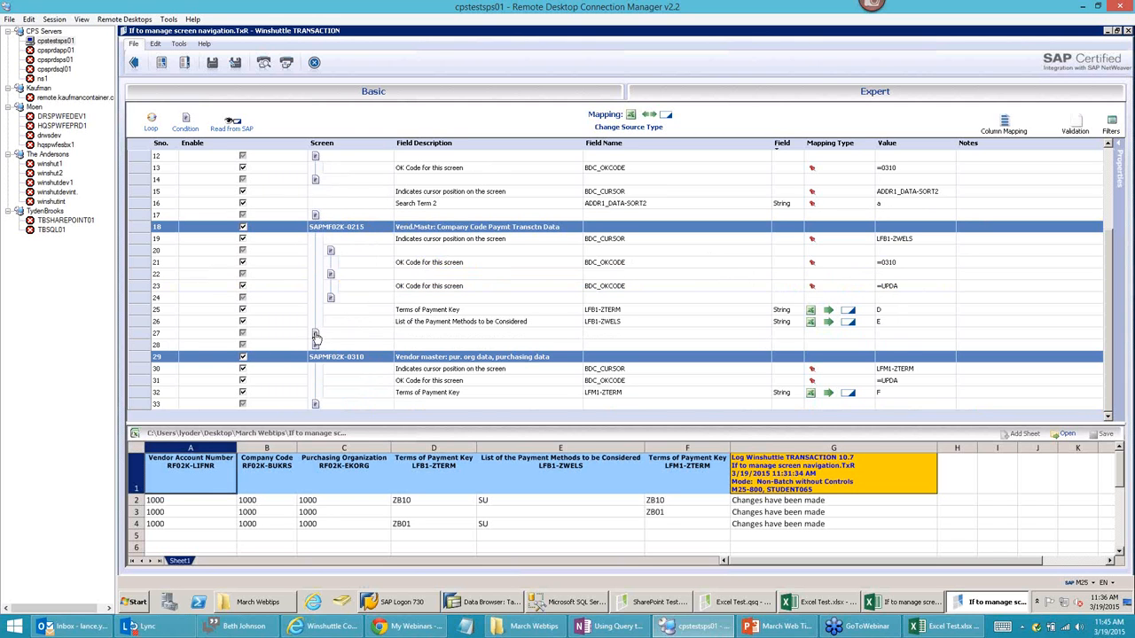
pyautogui.click(315, 345)
pyautogui.click(315, 404)
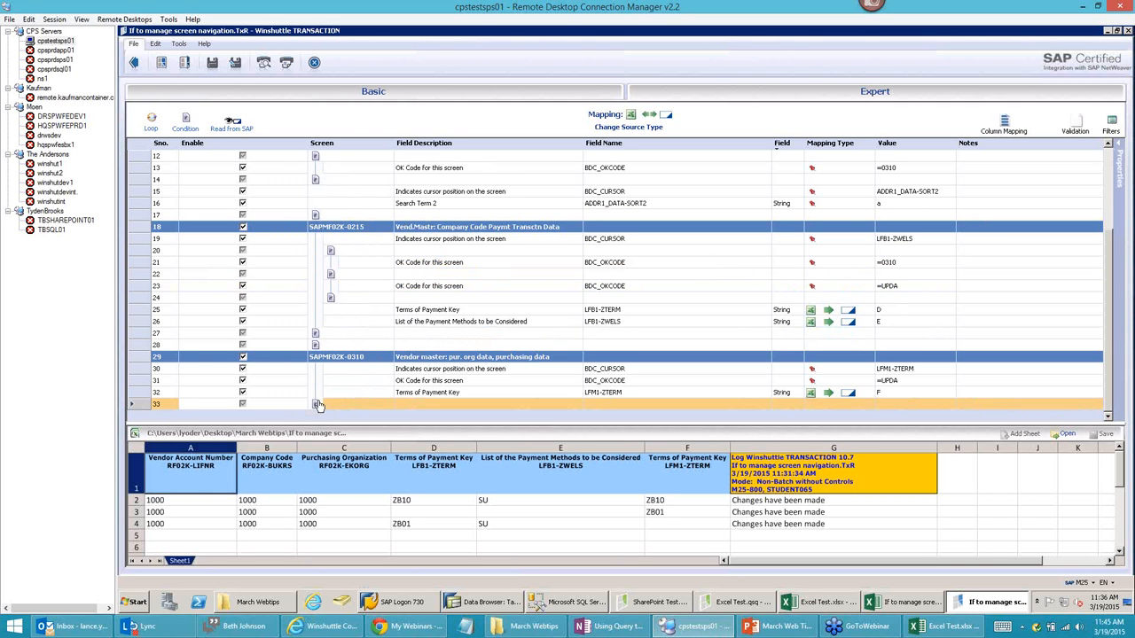
pyautogui.click(330, 252)
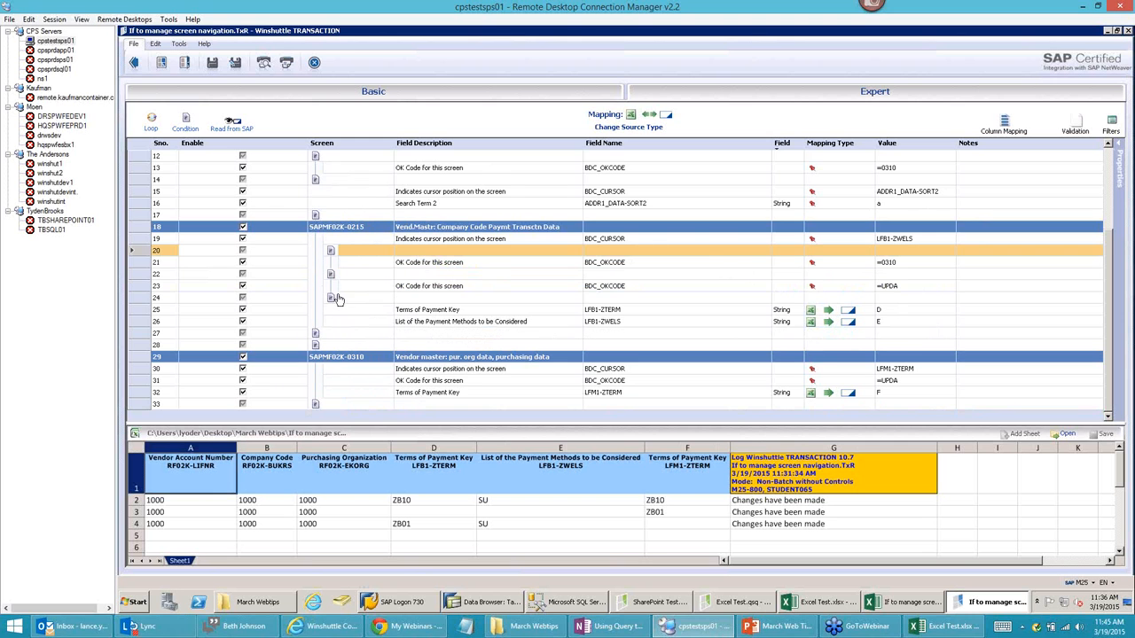
pyautogui.scroll(1, 435, 282)
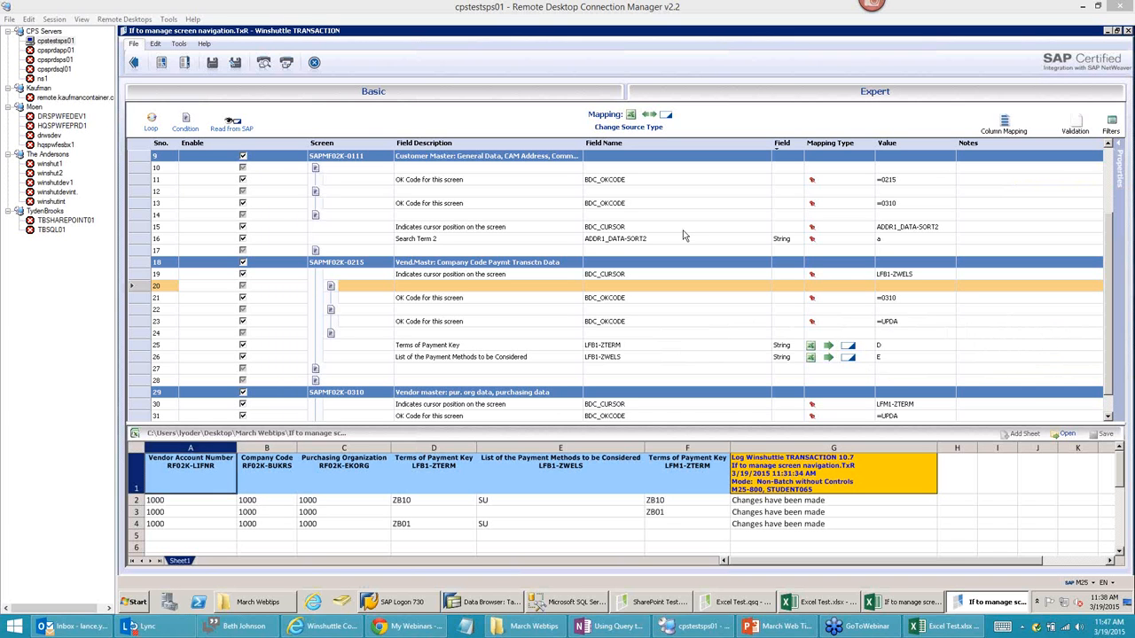
pyautogui.click(729, 338)
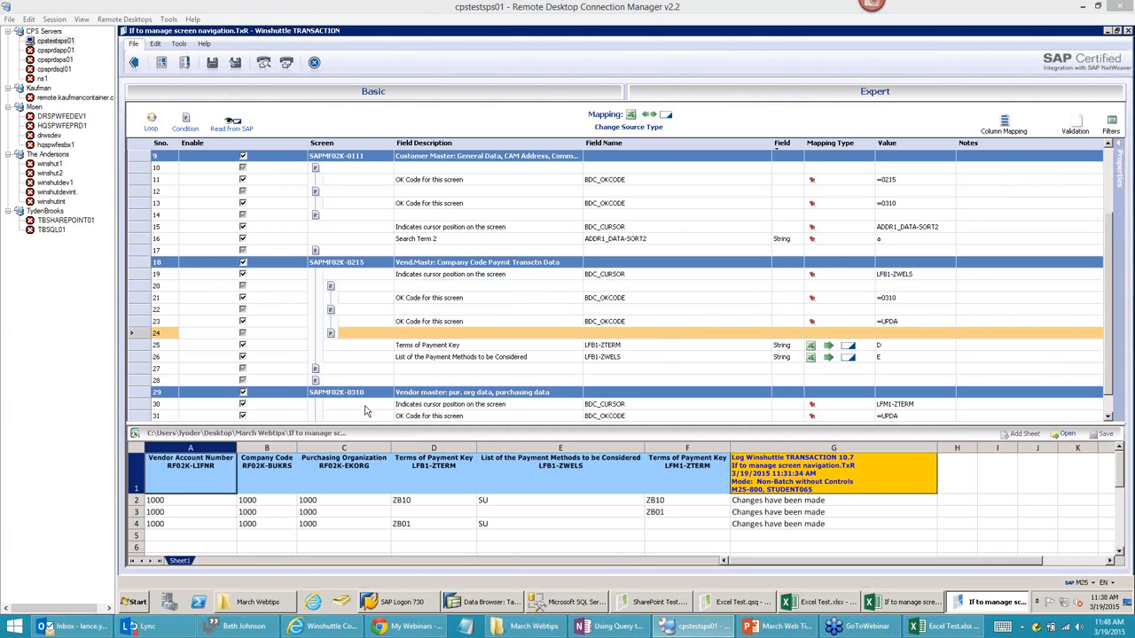
# - Switch to the March Web Tips presentation in PowerPoint and show slide 8, "Transaction – Skip Transaction if Empty"
pyautogui.moveTo(429, 614)
pyautogui.click(773, 625)
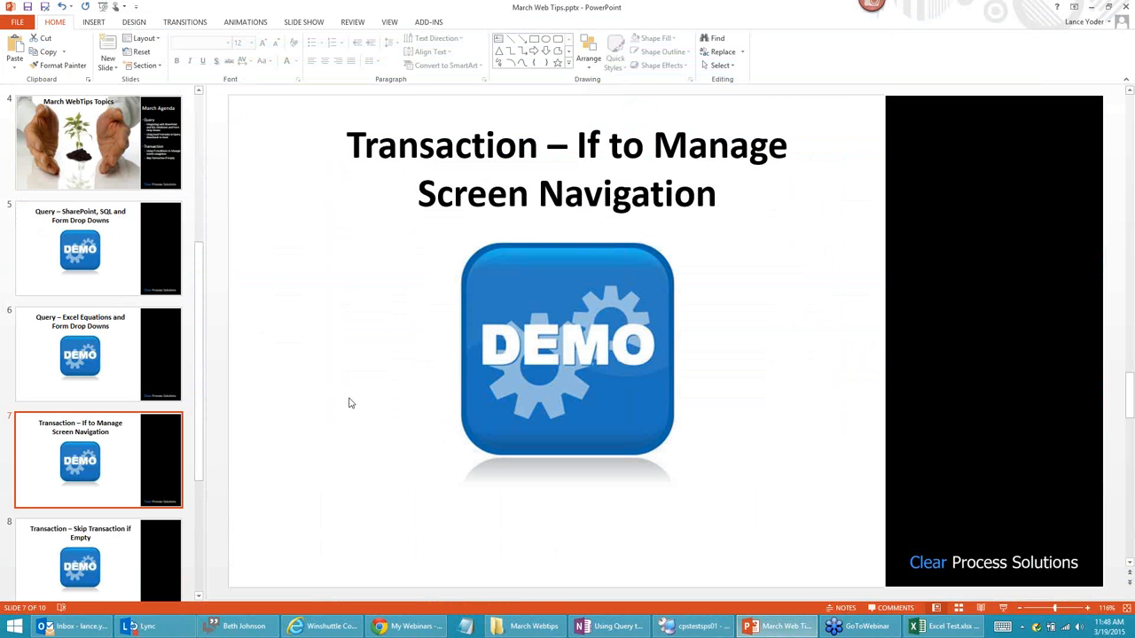
pyautogui.click(120, 553)
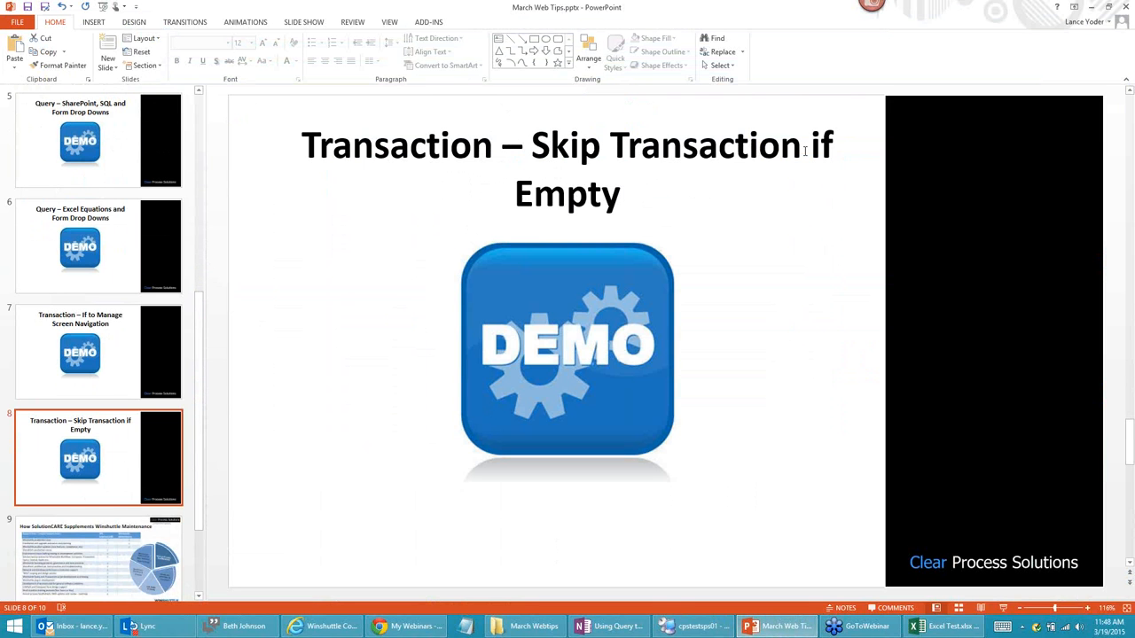
# - Switch to the Winshuttle TRANSACTION session on the remote desktop and leave the script's mapping view without saving
pyautogui.click(696, 625)
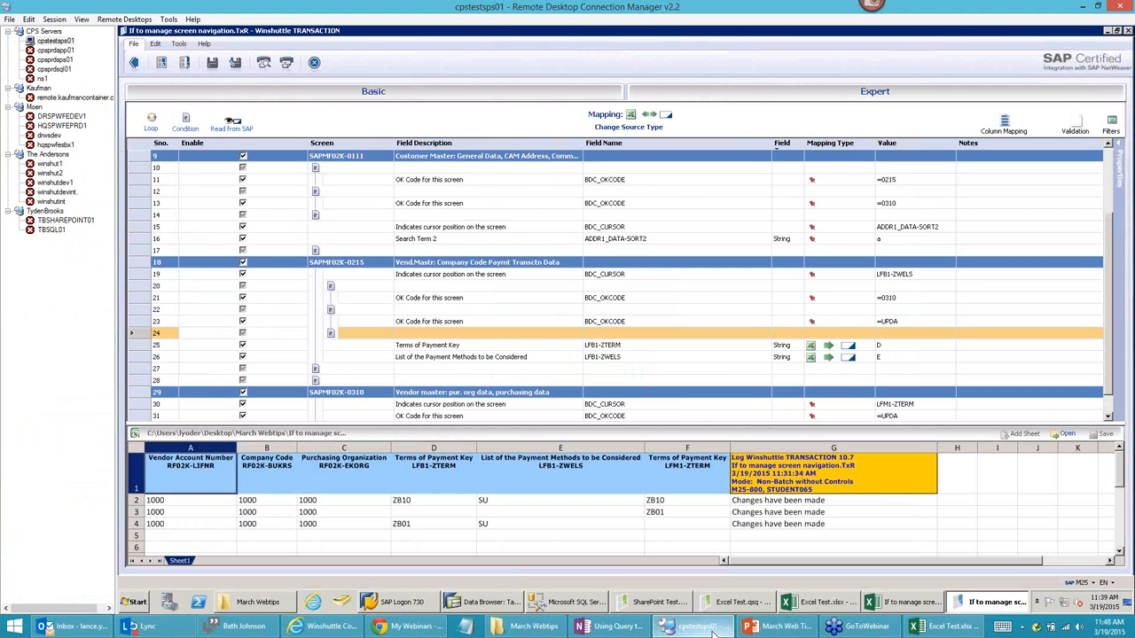
pyautogui.click(137, 68)
pyautogui.click(673, 348)
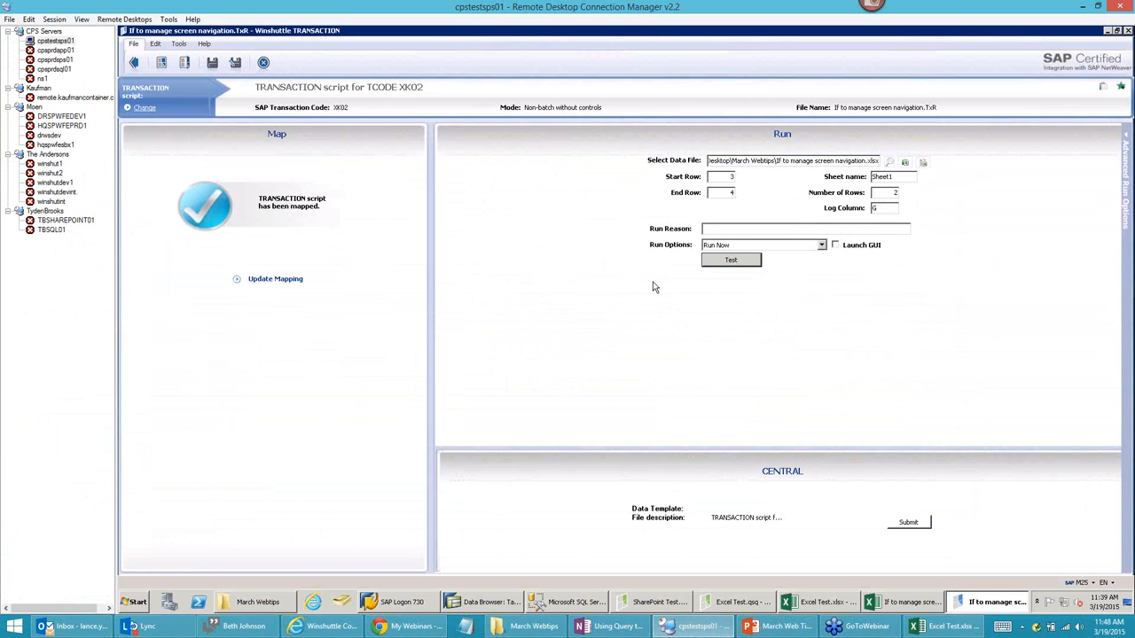
# - Open the script "OMD0 - Skip If Empty.TxR" from the March Webtips desktop folder, discarding changes to the current script
pyautogui.click(186, 63)
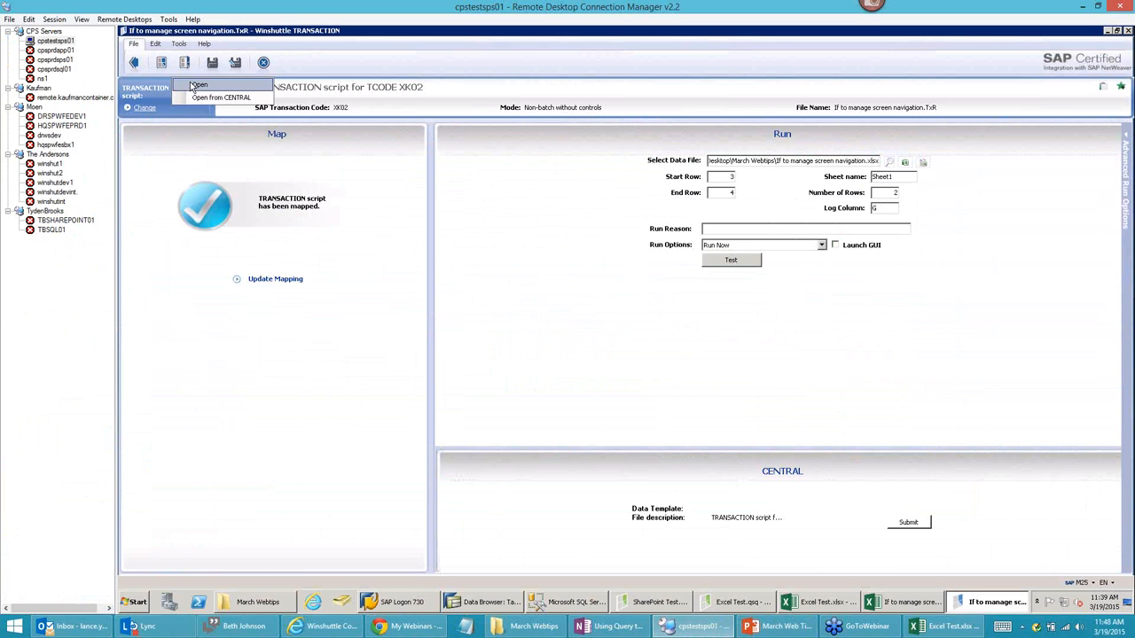
pyautogui.click(202, 83)
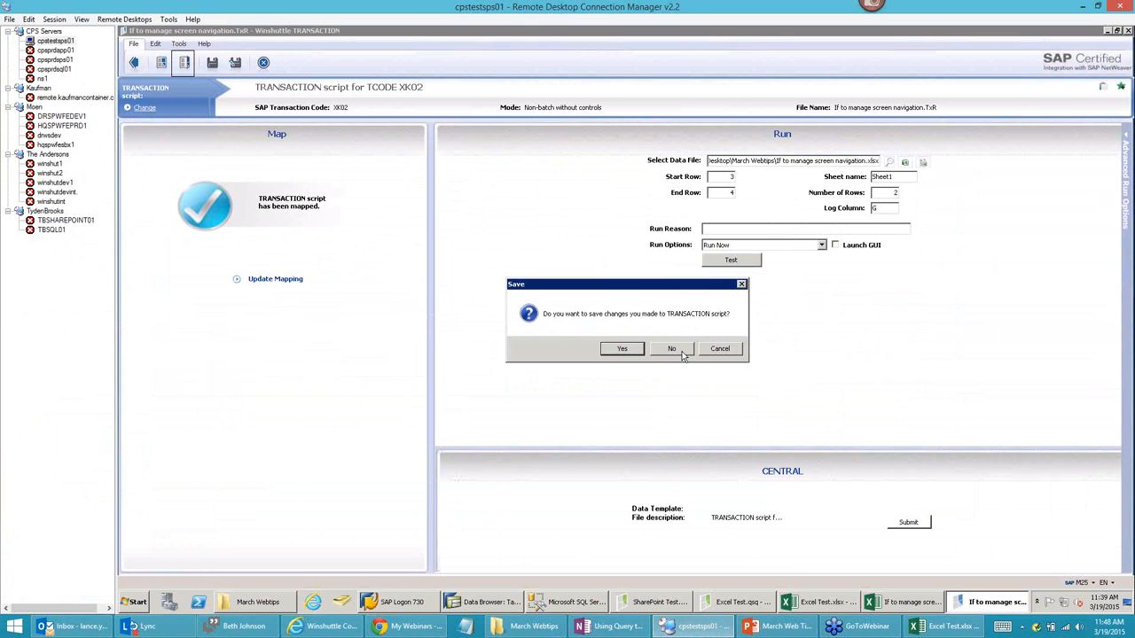
pyautogui.click(681, 351)
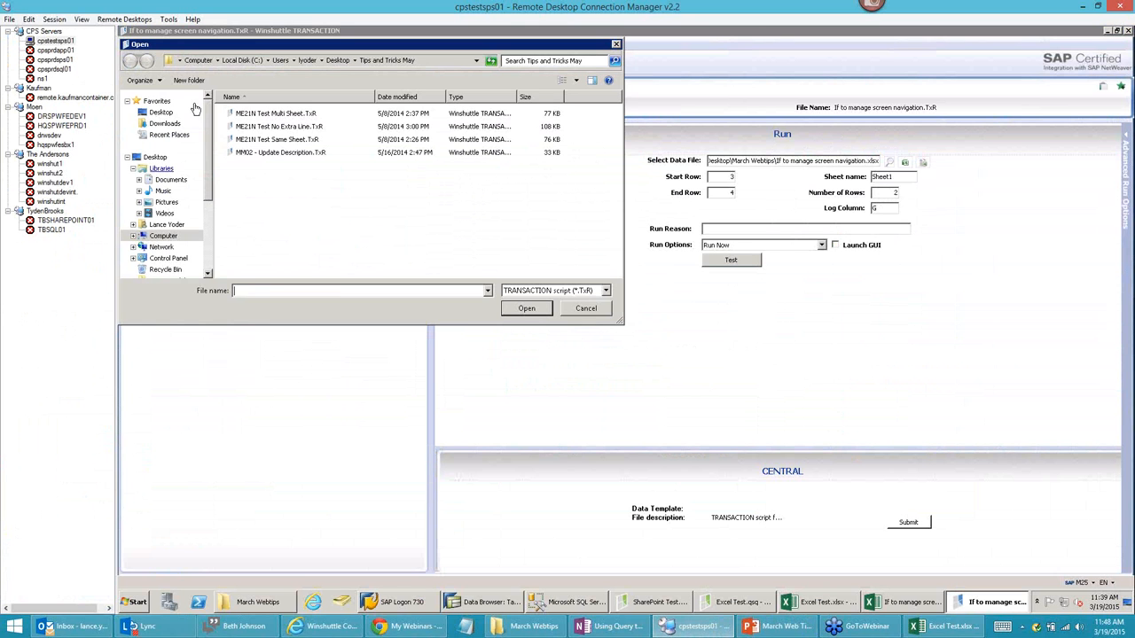
pyautogui.click(161, 113)
pyautogui.click(265, 150)
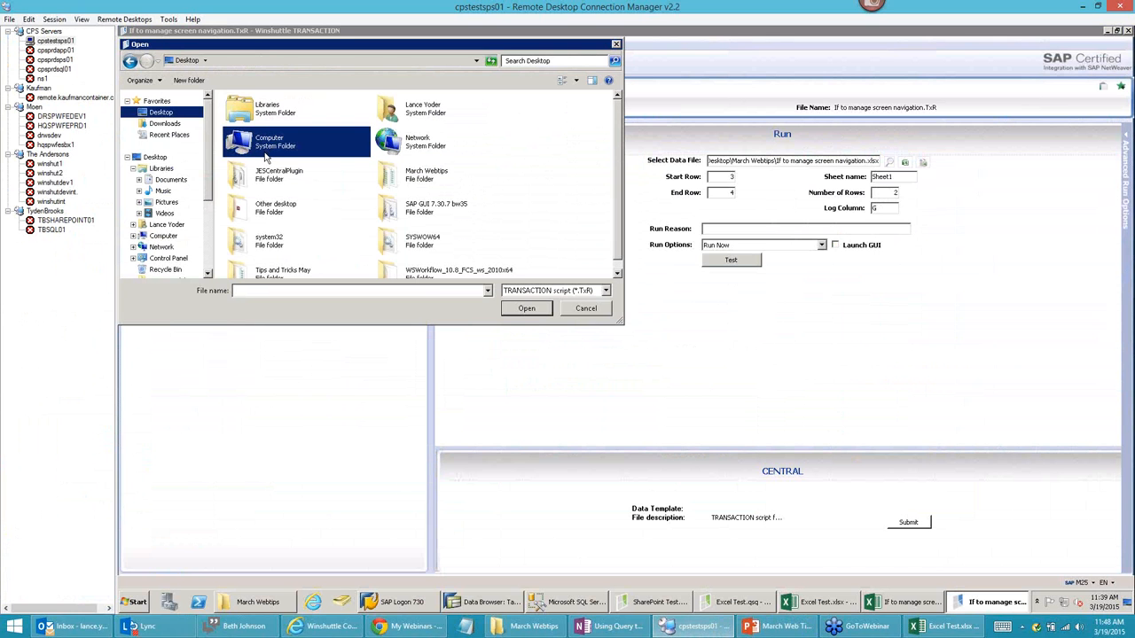
pyautogui.doubleClick(403, 187)
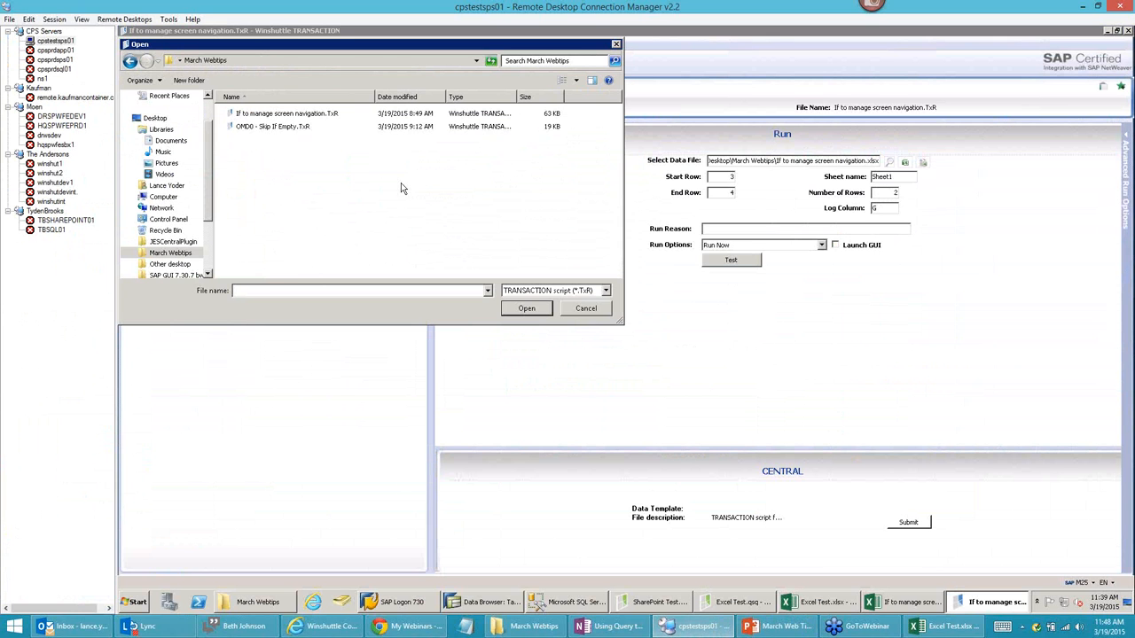
pyautogui.click(258, 127)
pyautogui.click(525, 308)
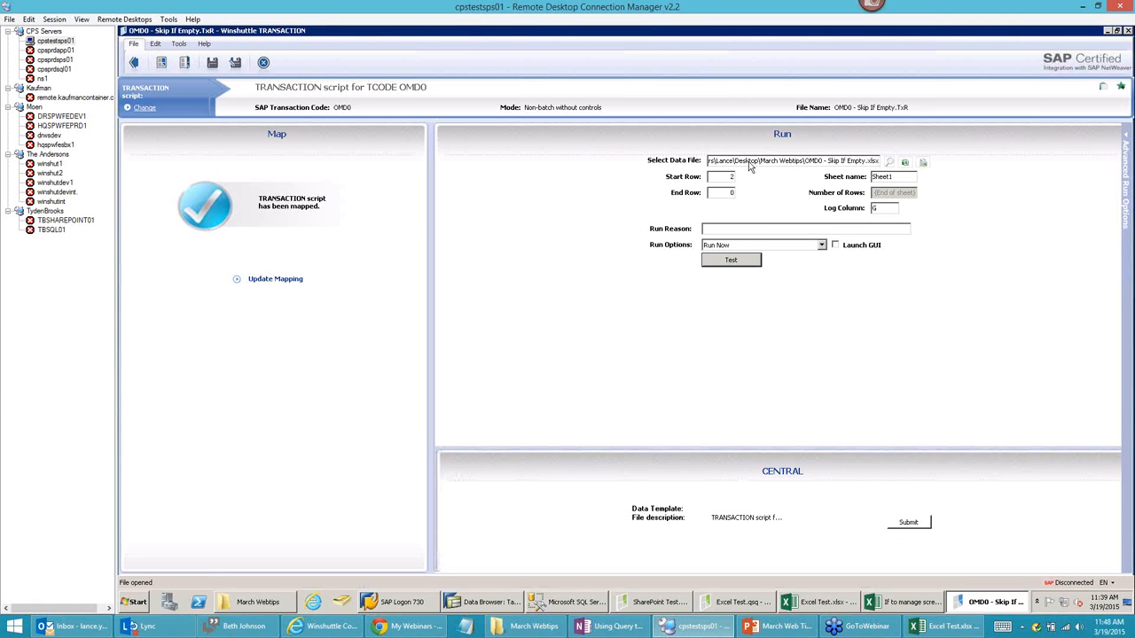
# - Set the run's data file to "OMD0 - Skip If Empty.xlsx" from the March Webtips desktop folder
pyautogui.click(898, 166)
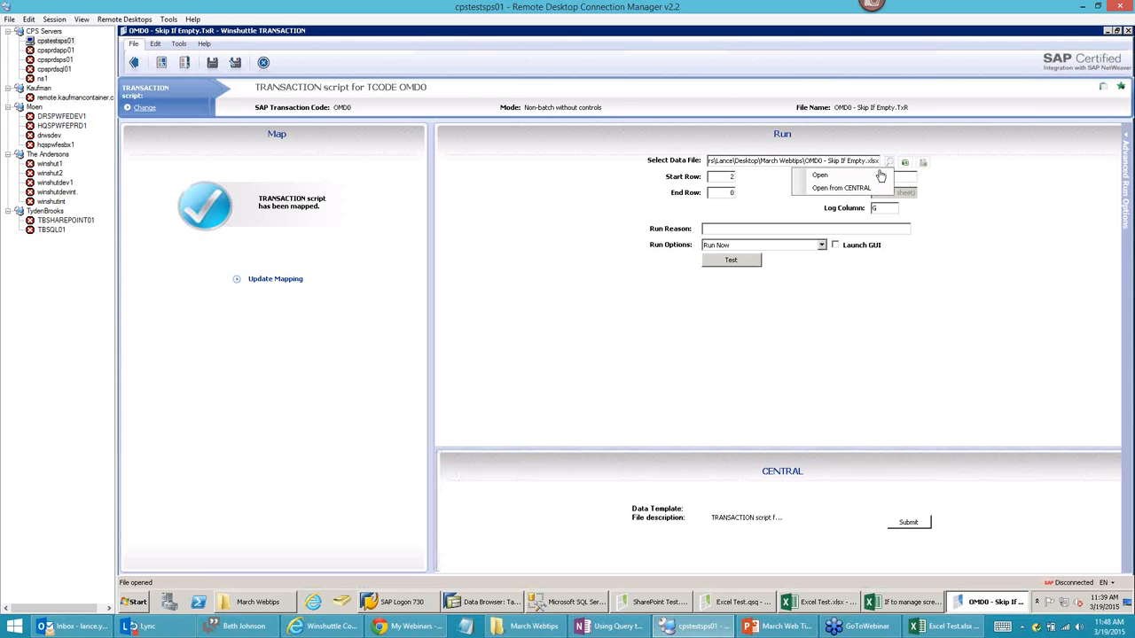
pyautogui.click(876, 177)
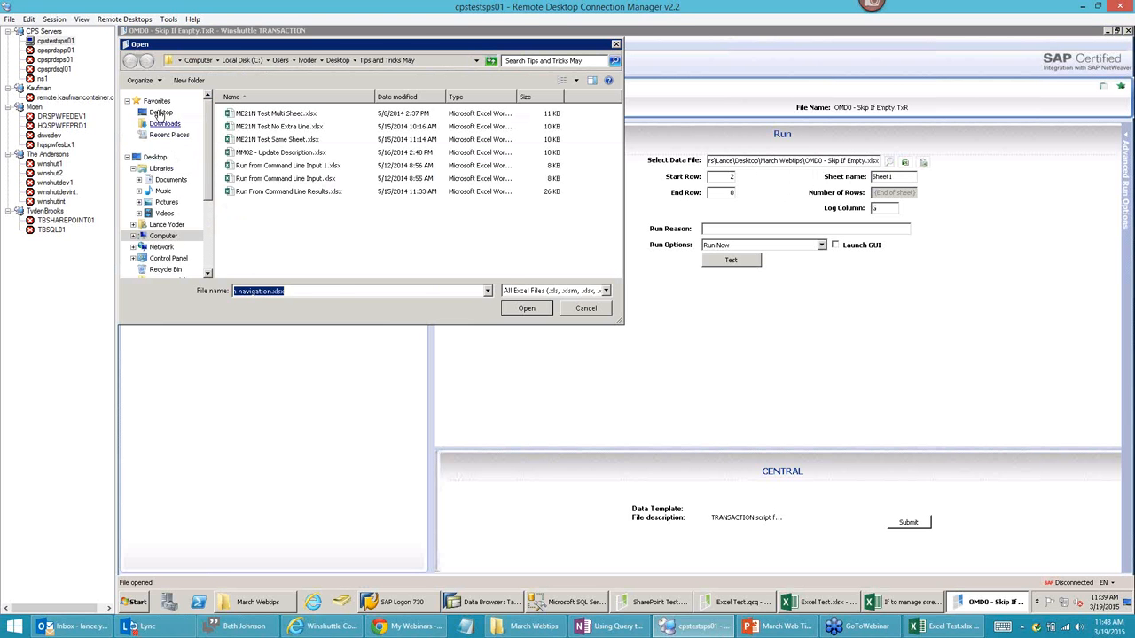
pyautogui.click(161, 114)
pyautogui.doubleClick(422, 174)
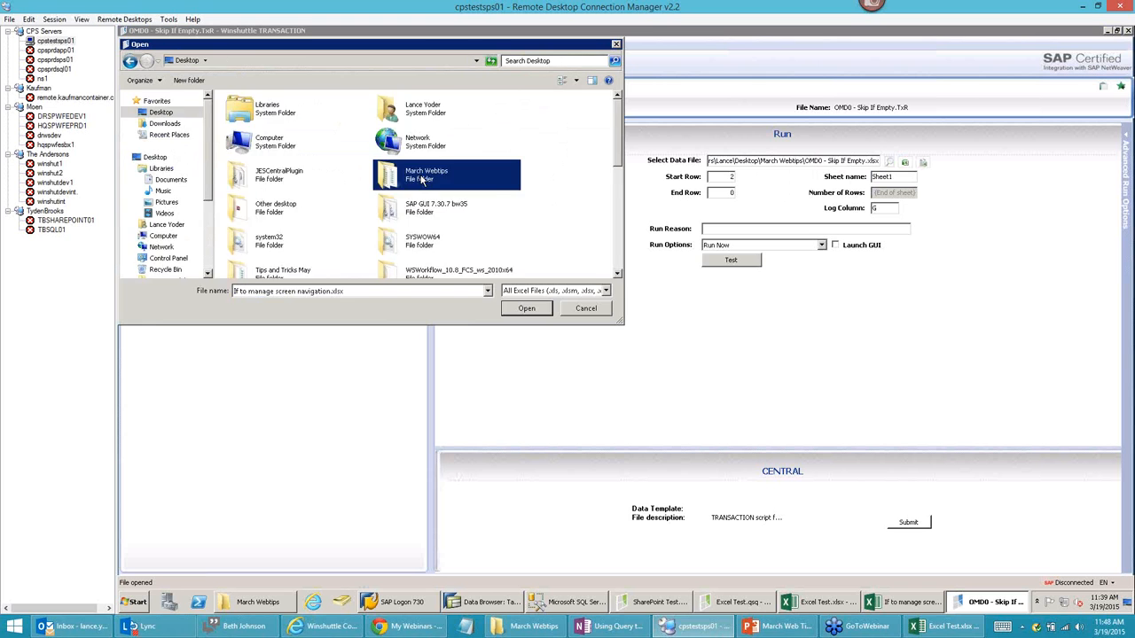
pyautogui.click(266, 143)
pyautogui.click(525, 310)
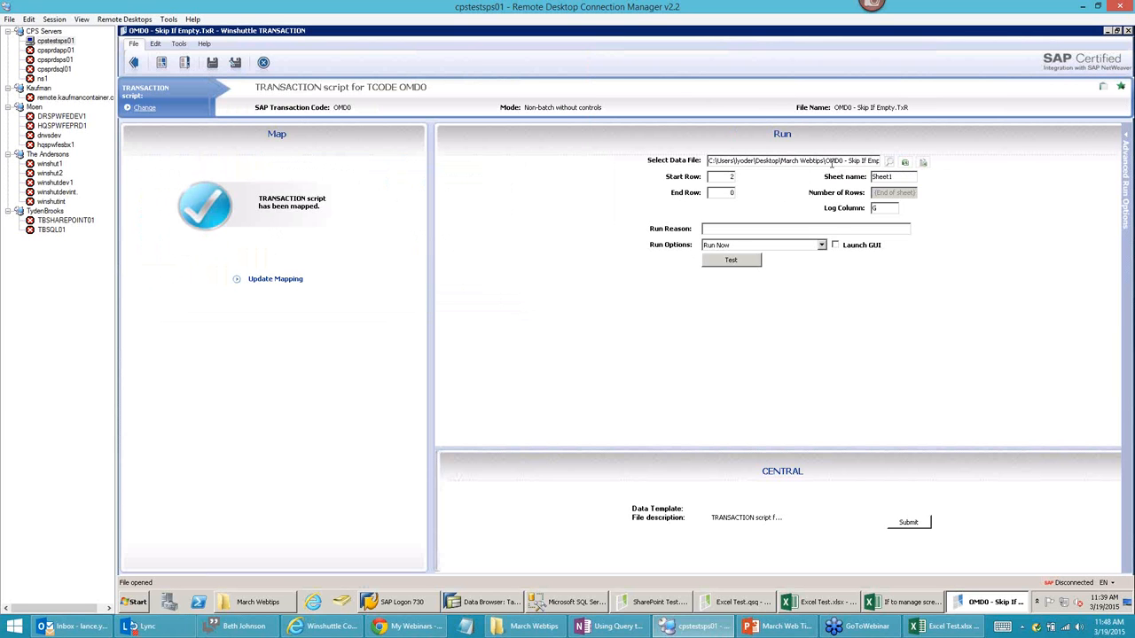
# - Open the script's data file in Excel and reposition its window so the sample rows can be seen
pyautogui.click(905, 163)
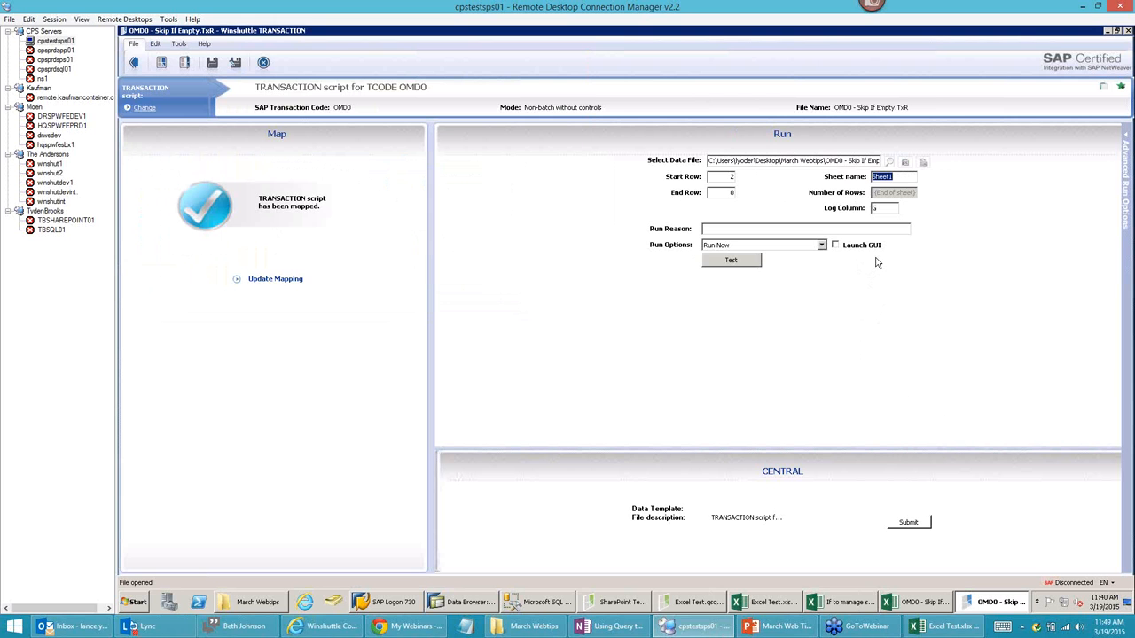
pyautogui.click(925, 606)
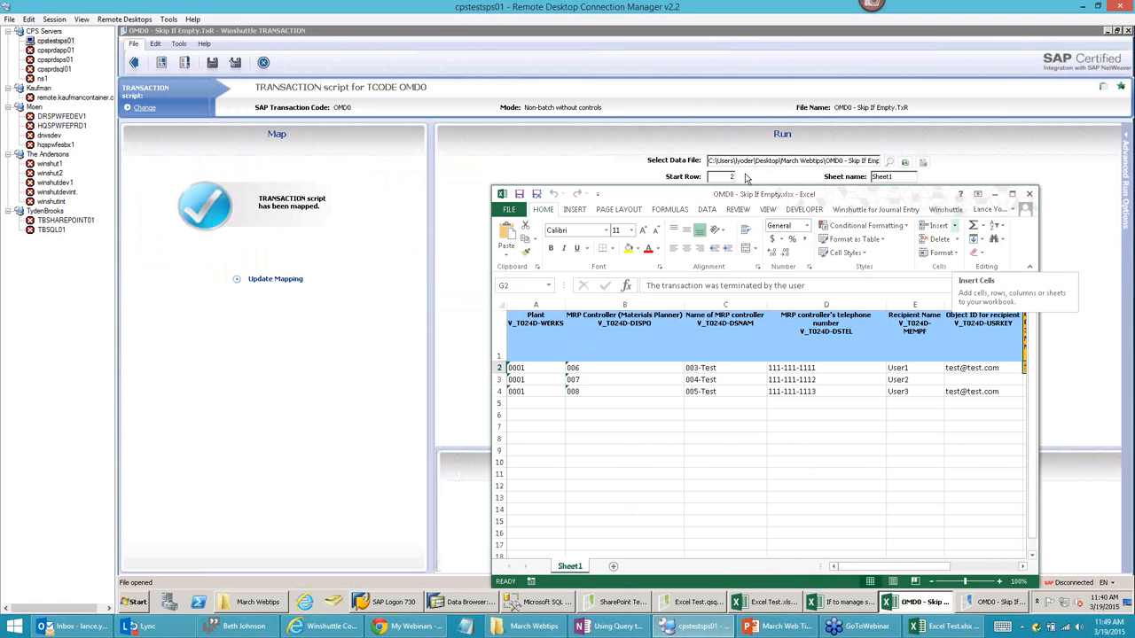
pyautogui.moveTo(753, 195); pyautogui.dragTo(624, 199)
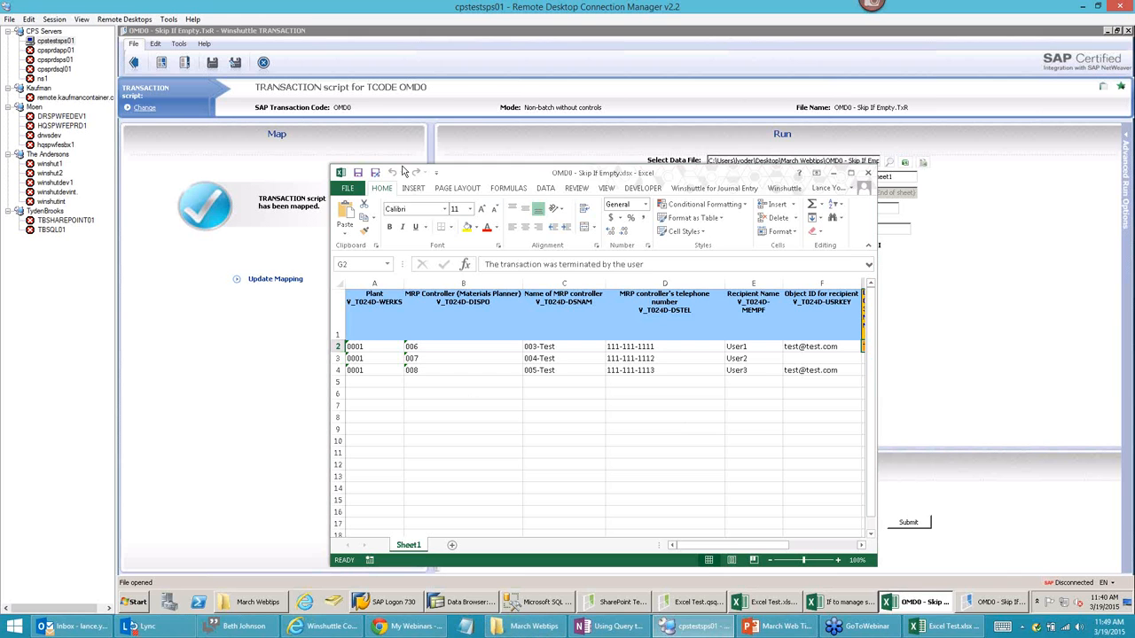
# - Switch to the SAP Data Browser session and start transaction OMD0 to show the MRP Controllers overview
pyautogui.click(467, 602)
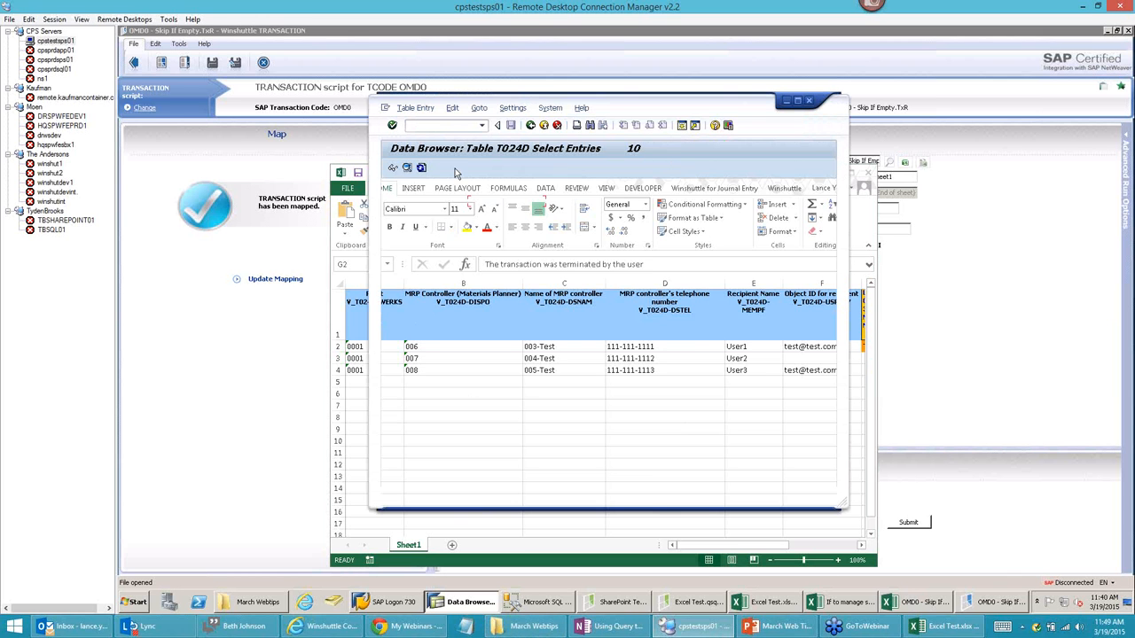
pyautogui.click(441, 127)
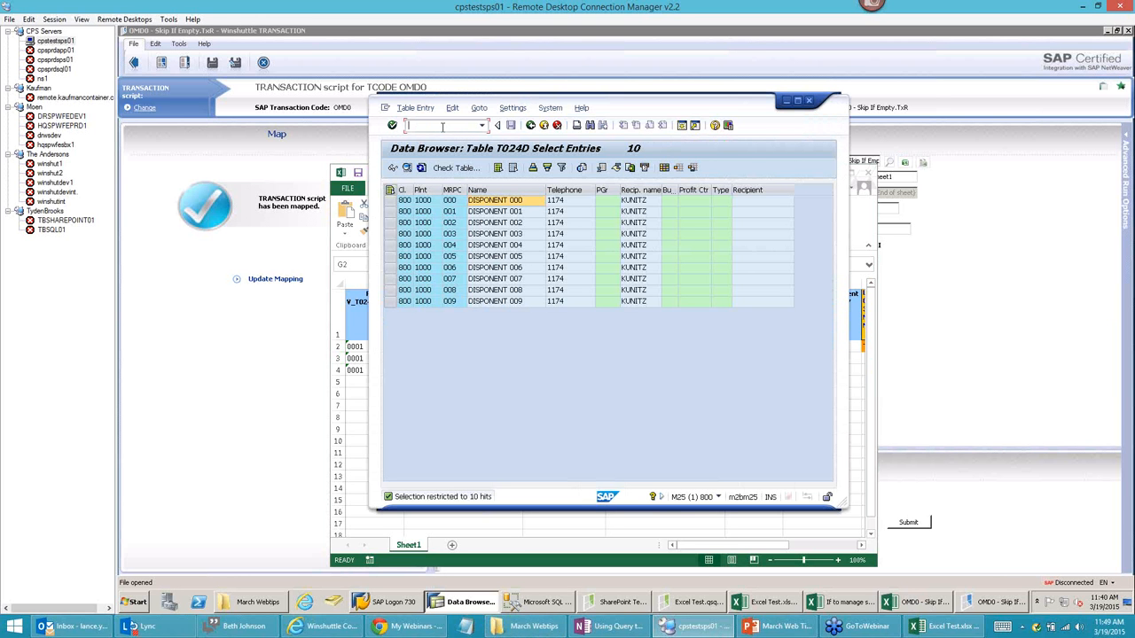
pyautogui.write('/nomd0')
pyautogui.press('Return')
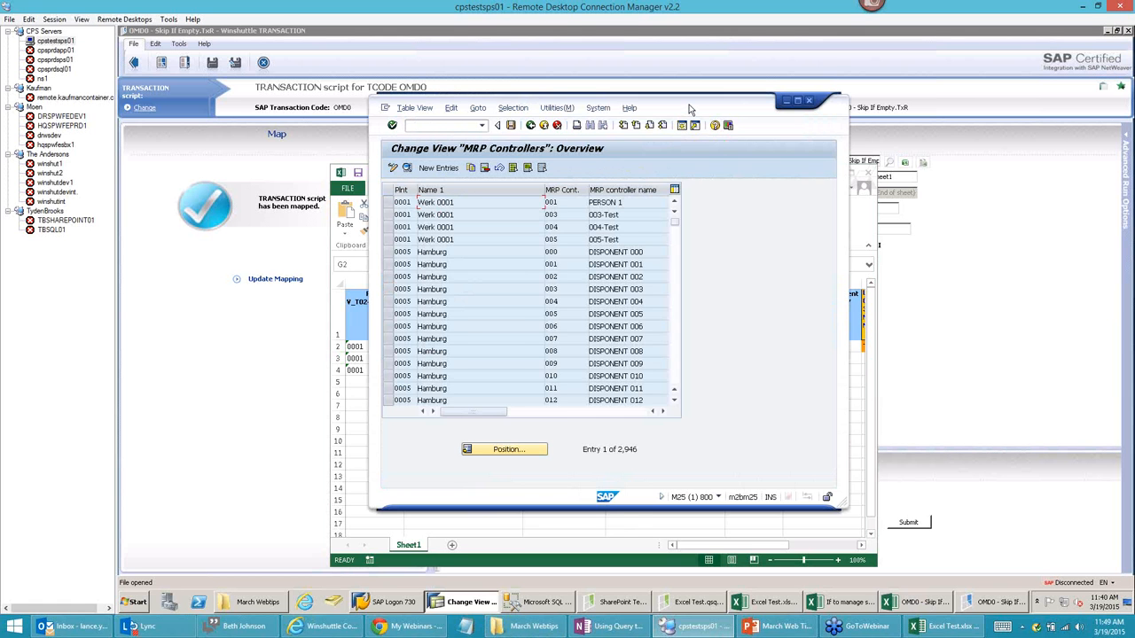
pyautogui.moveTo(690, 108); pyautogui.dragTo(698, 130)
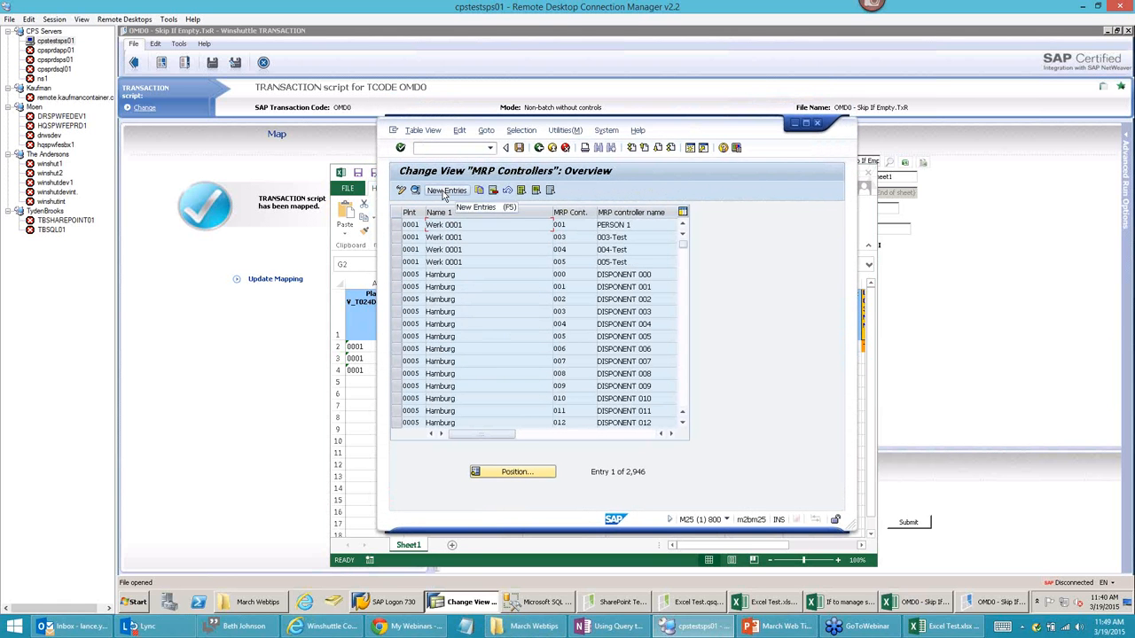
# - Review the blank New Entries form for MRP controllers and exit transaction OMD0 without entering data
pyautogui.click(444, 191)
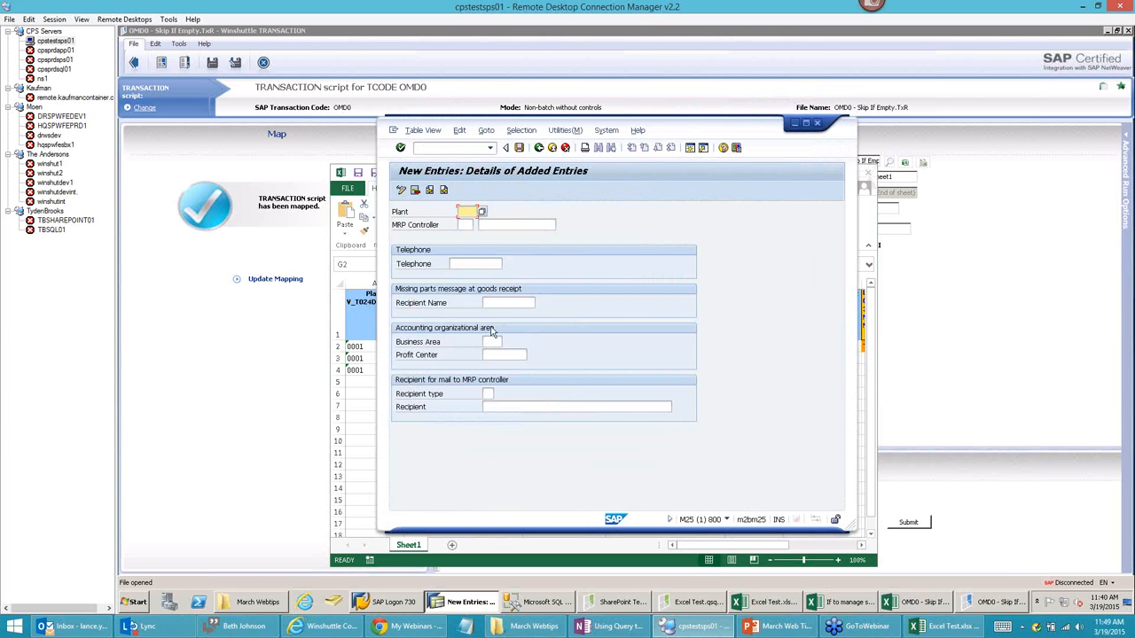
pyautogui.click(504, 229)
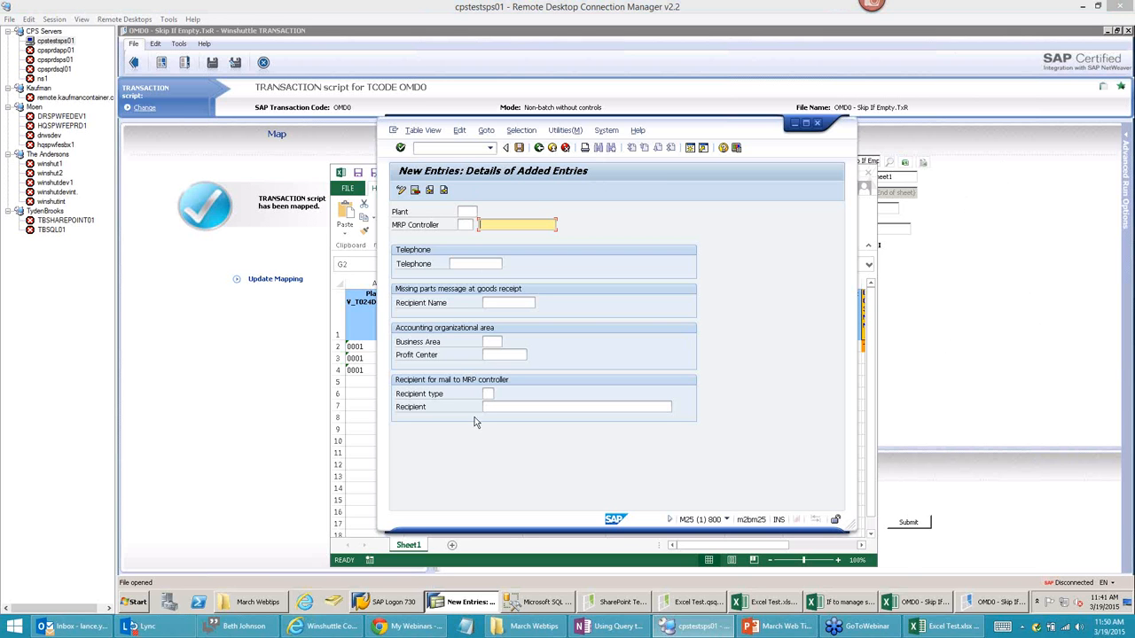
pyautogui.click(538, 148)
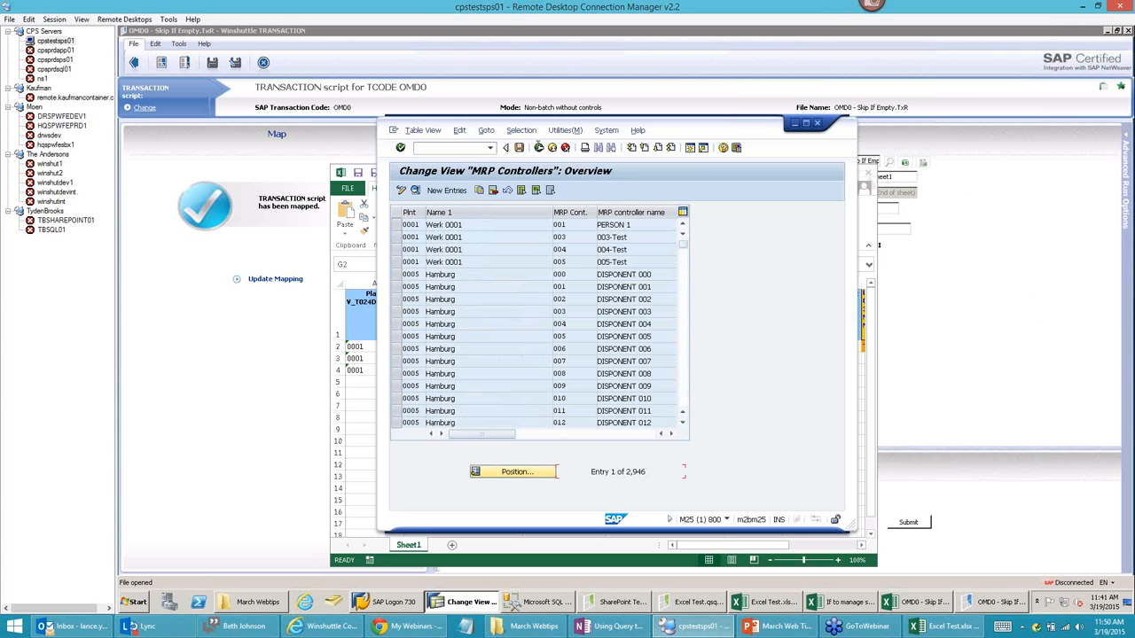
pyautogui.click(538, 149)
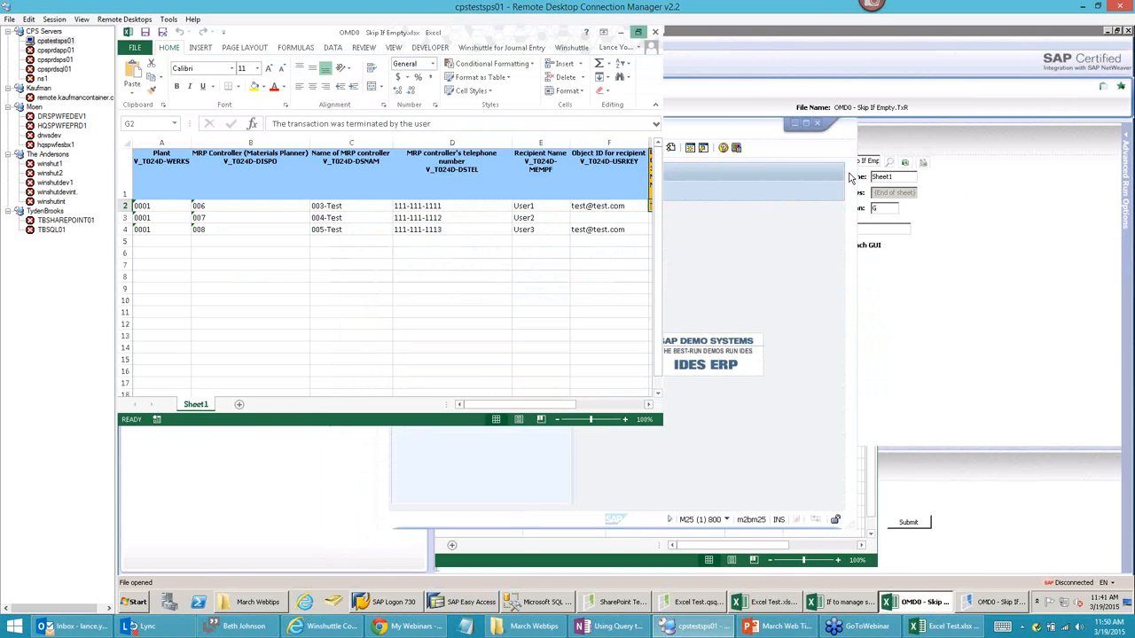
# - Maximize the Skip If Empty workbook and clear the old log message in G2 by copying blank cell G3 over it
pyautogui.click(849, 172)
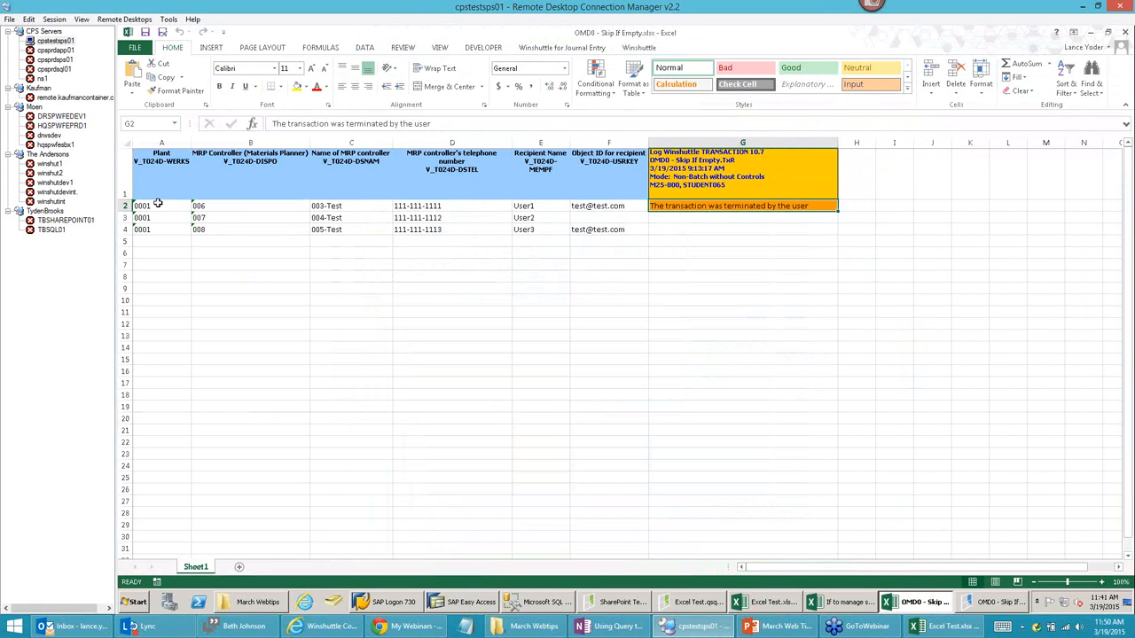
pyautogui.moveTo(142, 205); pyautogui.dragTo(621, 217)
pyautogui.click(679, 220)
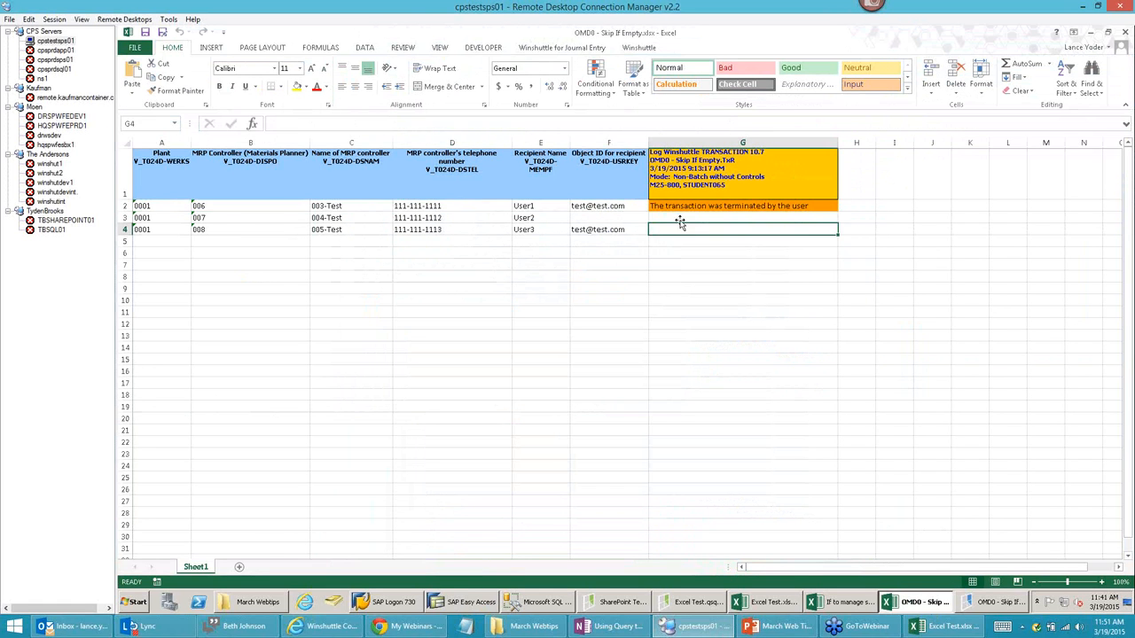
pyautogui.hotkey('ctrl', 'c')
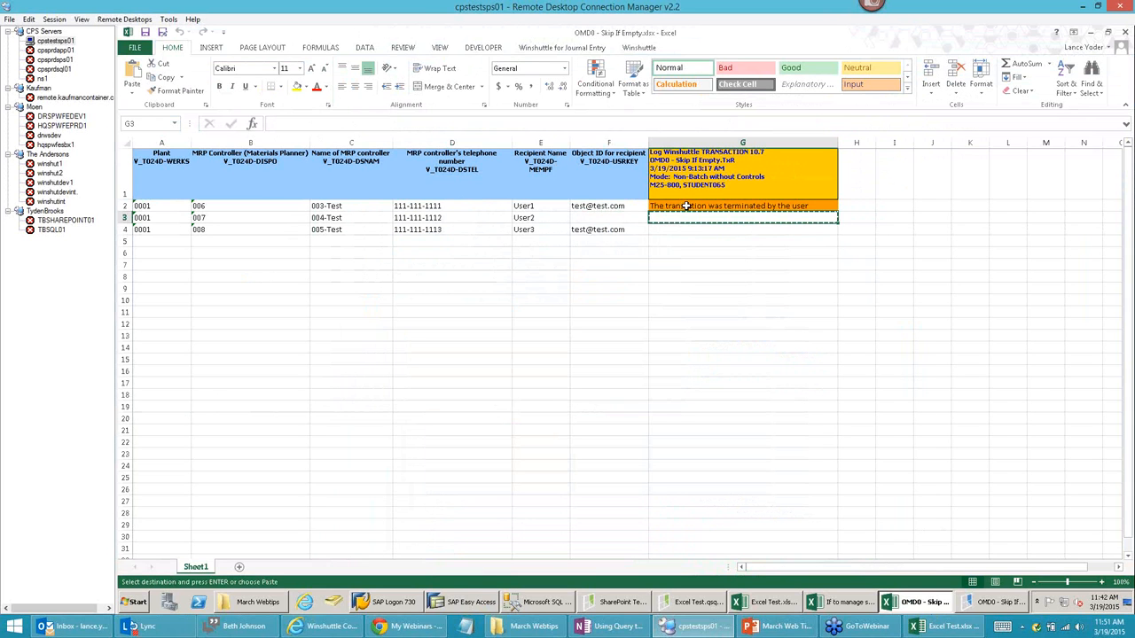
pyautogui.click(686, 206)
pyautogui.hotkey('ctrl', 'v')
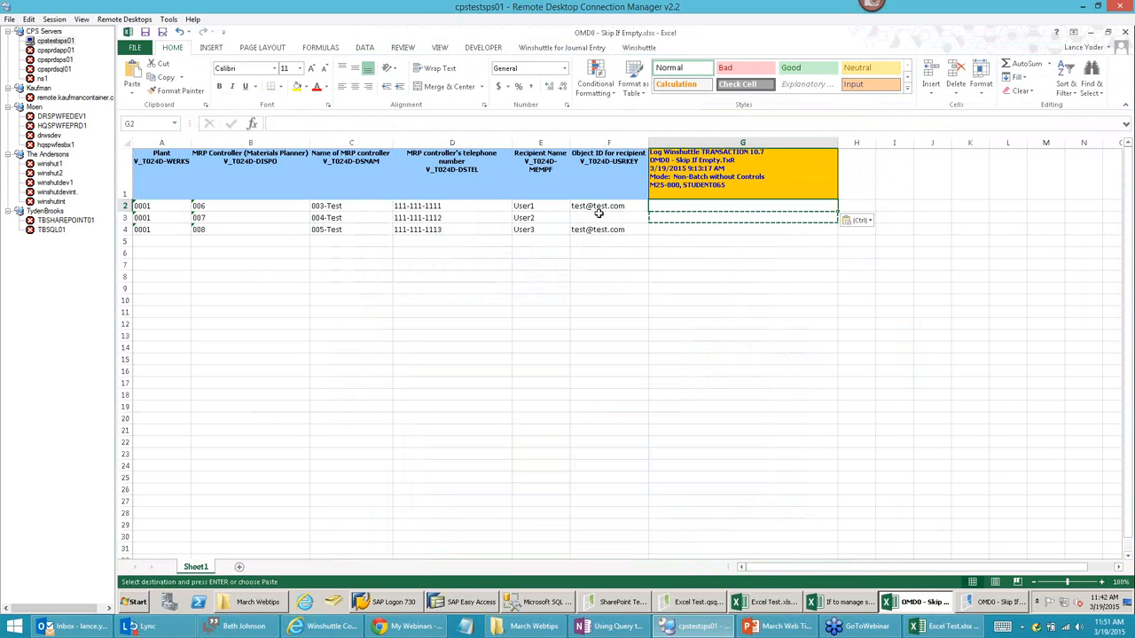
pyautogui.press('Escape')
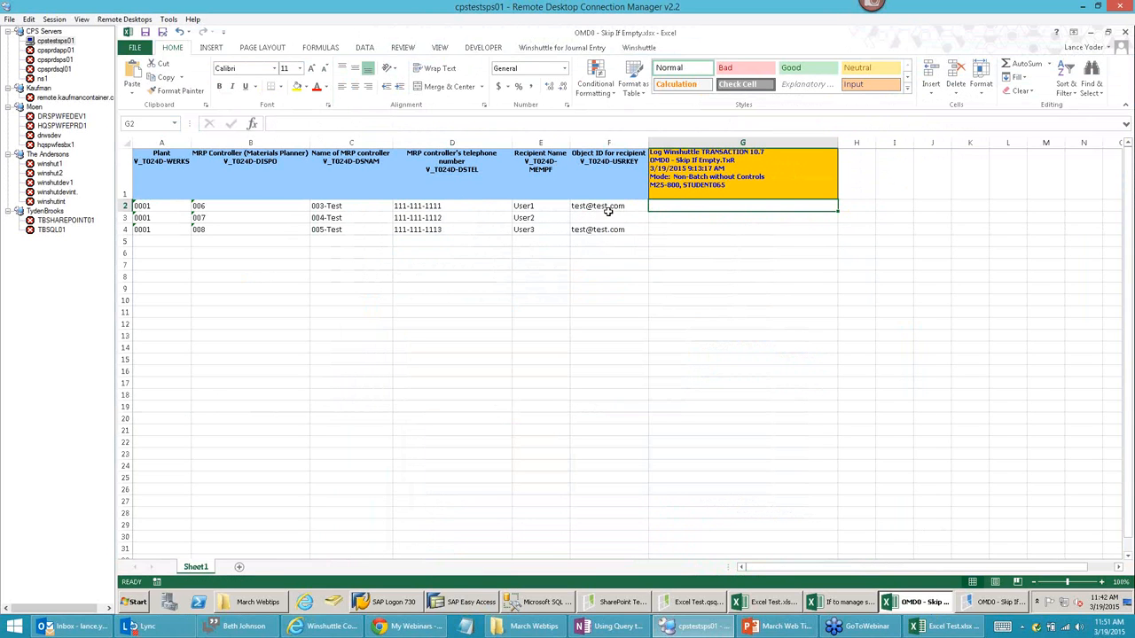
# - Compare the Object ID cells F3 and F2, and test-run the OMD0 script against M25-800 (Non Production)
pyautogui.click(602, 218)
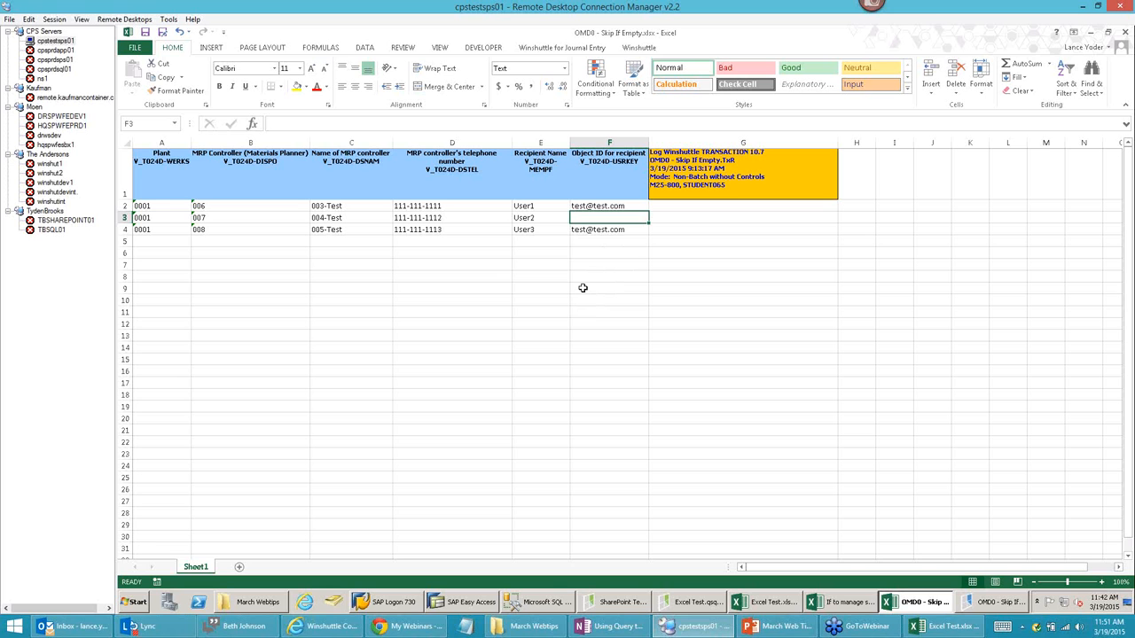
pyautogui.click(592, 206)
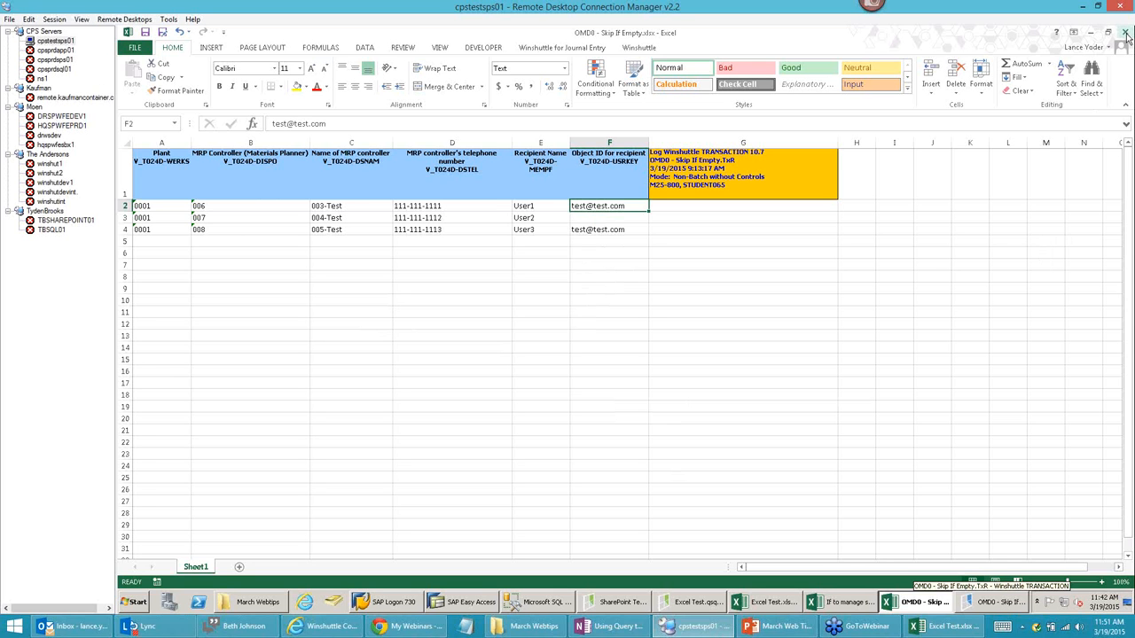
pyautogui.click(1010, 603)
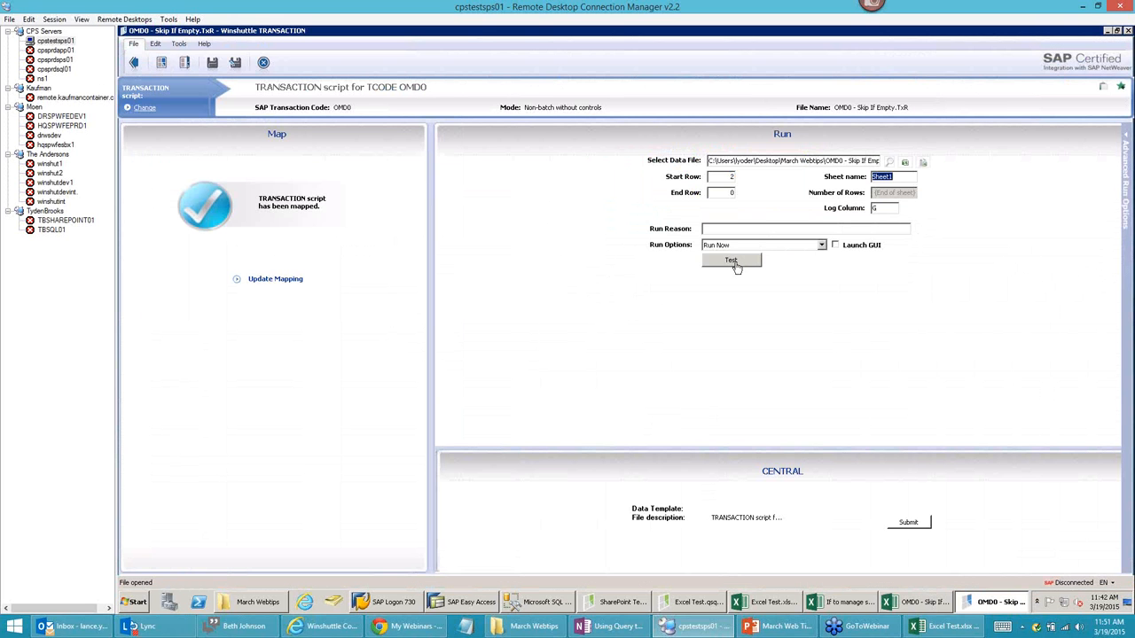
pyautogui.click(734, 264)
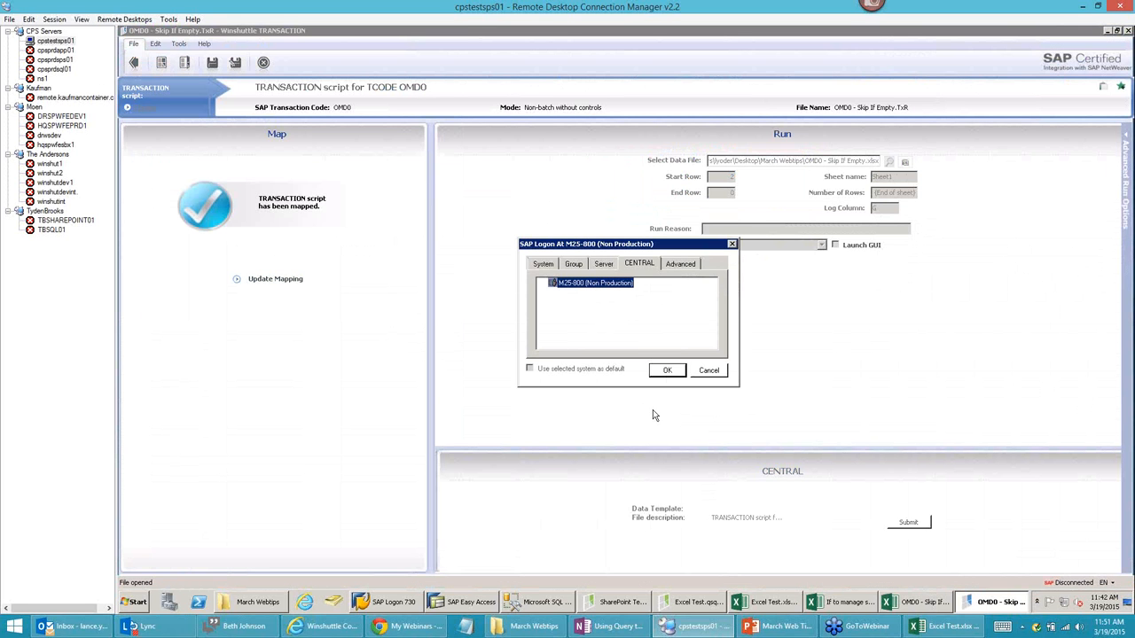
pyautogui.click(667, 371)
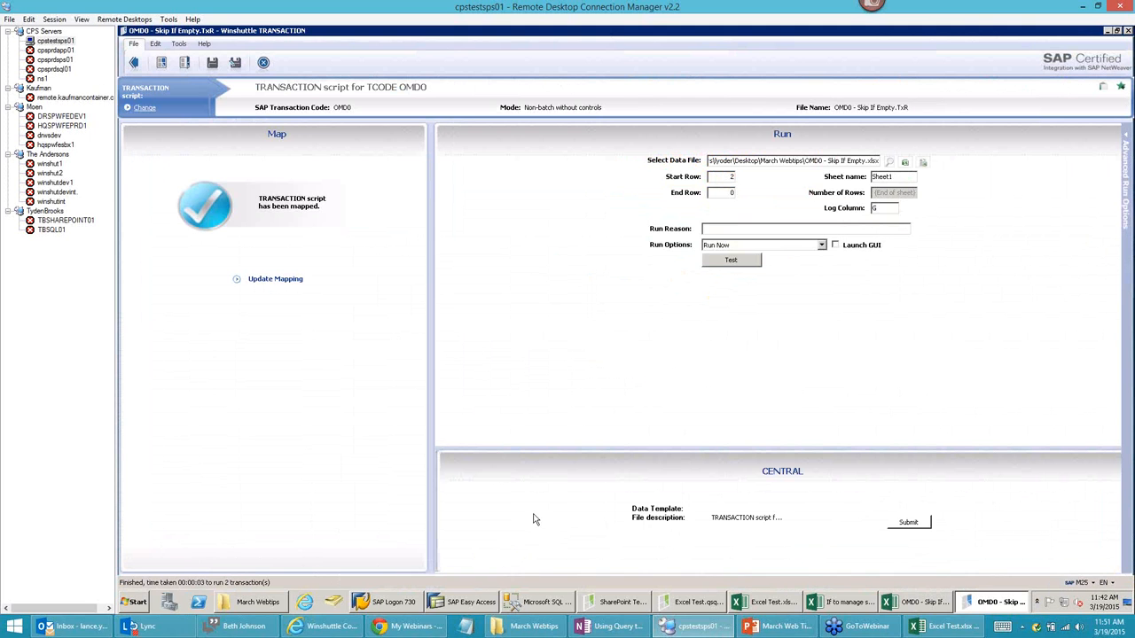
# - Check the run's log entries in column G for rows 2 and 4 of the data workbook
pyautogui.click(913, 602)
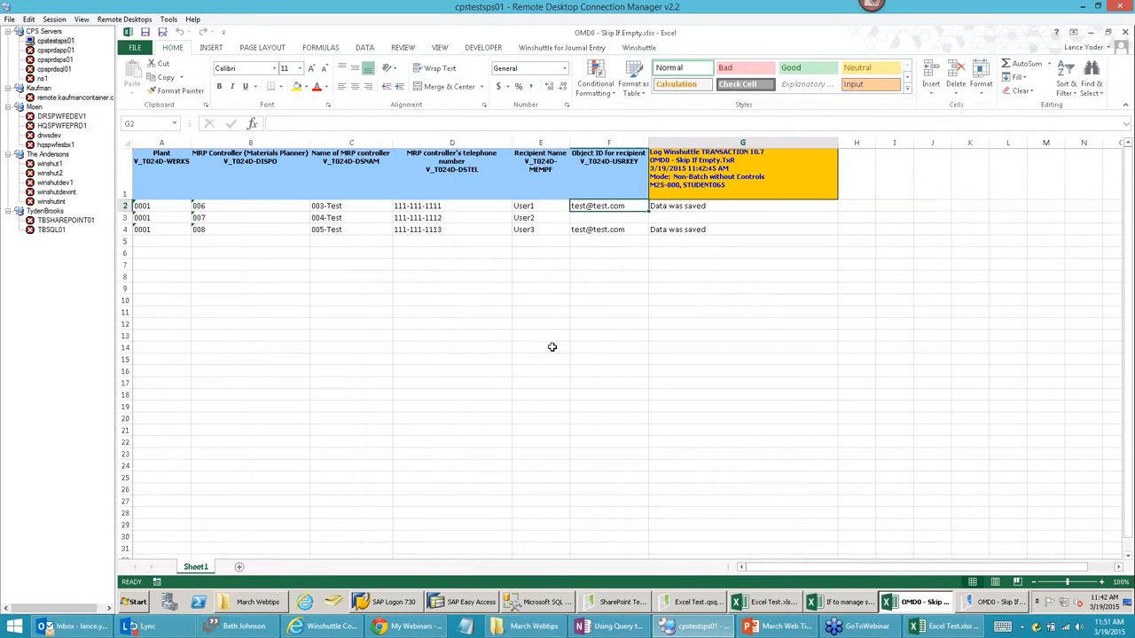
pyautogui.click(692, 205)
pyautogui.click(689, 230)
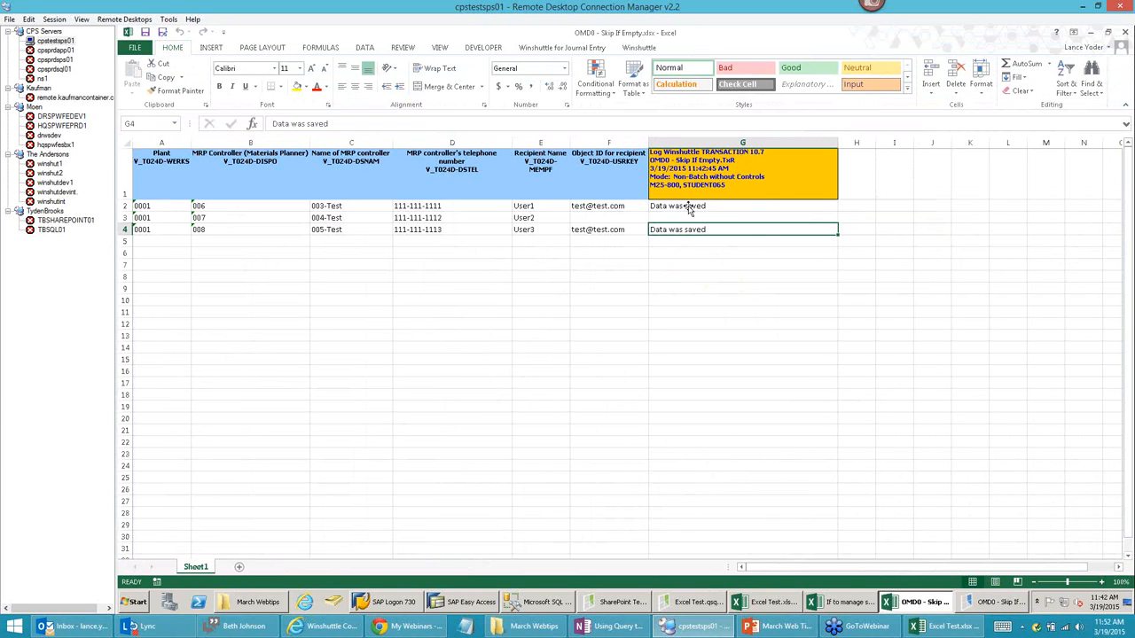
# - Compare the log entry in G2 with the Object ID cells F2 and F3 in the data workbook
pyautogui.click(686, 205)
pyautogui.click(629, 220)
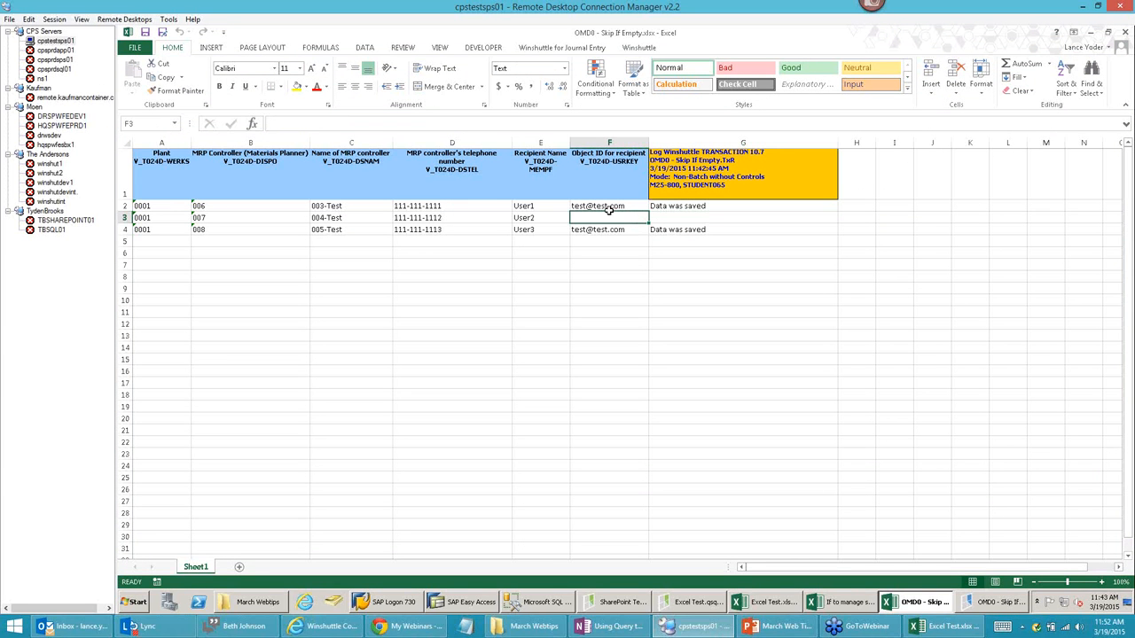
pyautogui.click(608, 206)
pyautogui.click(598, 219)
# - Switch to the OMD0 Winshuttle Transaction script, open its mapping, and show the properties of the Recipient type field
pyautogui.click(981, 605)
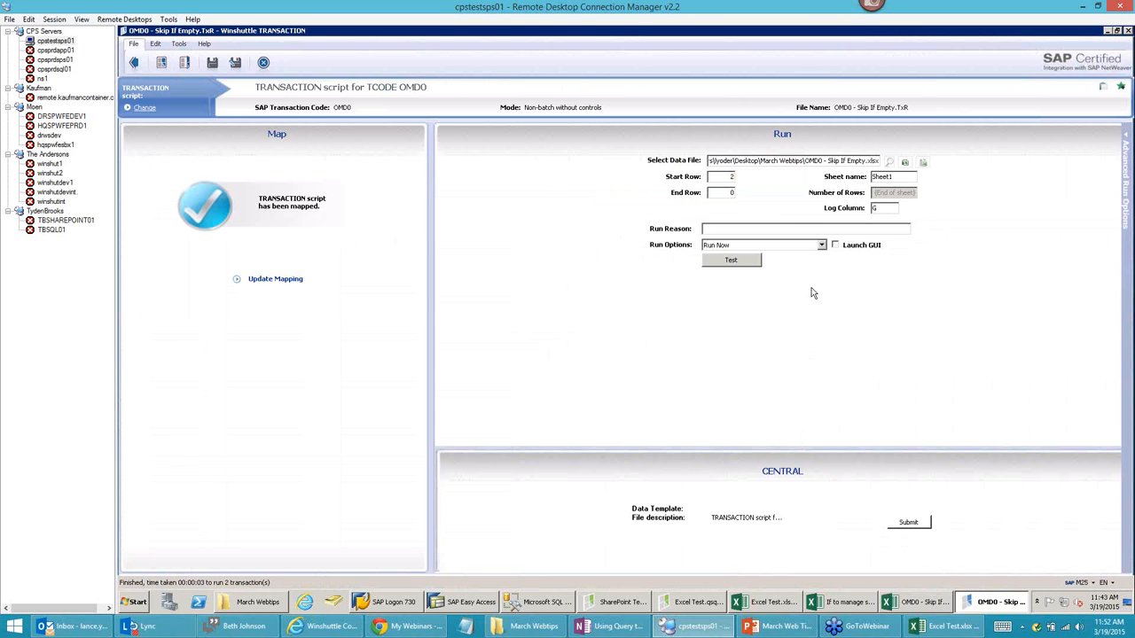
pyautogui.click(288, 282)
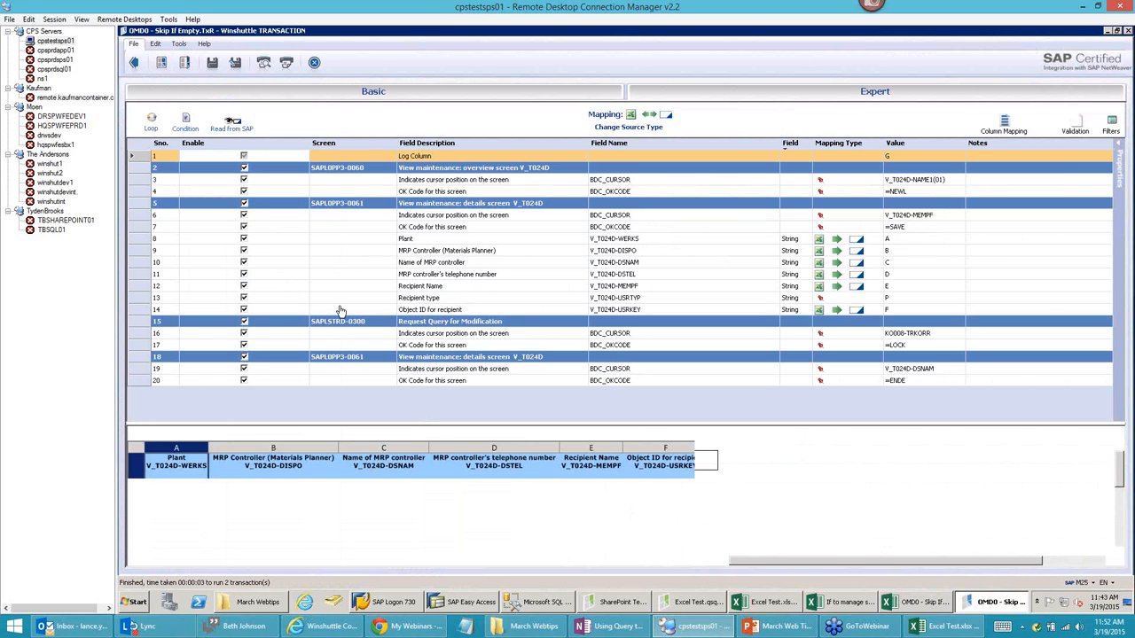
pyautogui.click(141, 298)
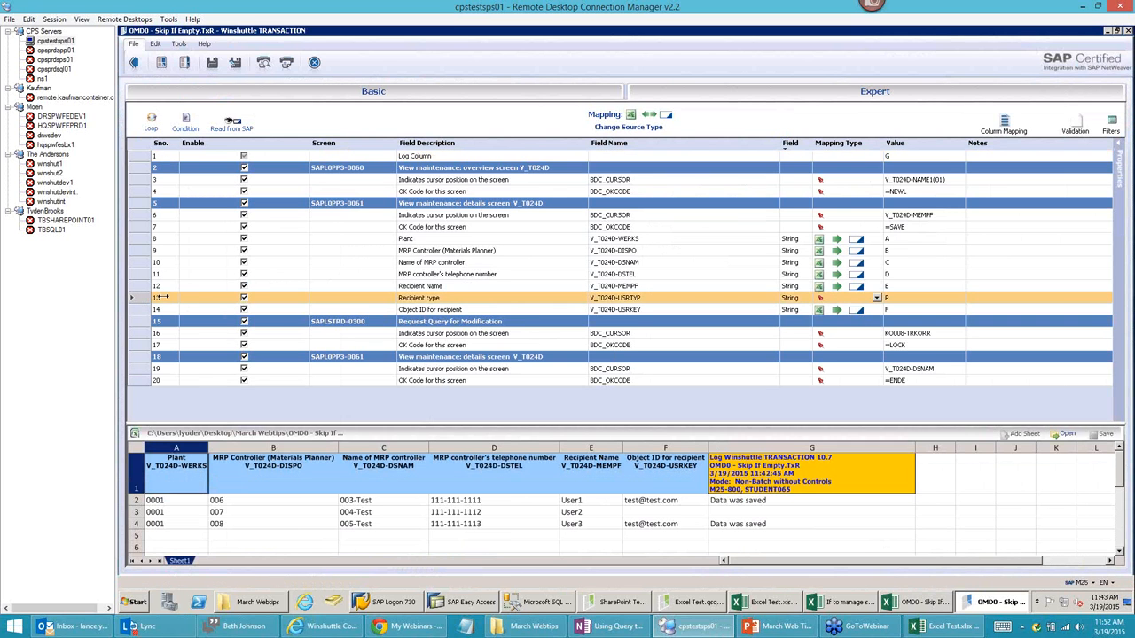
pyautogui.click(1119, 170)
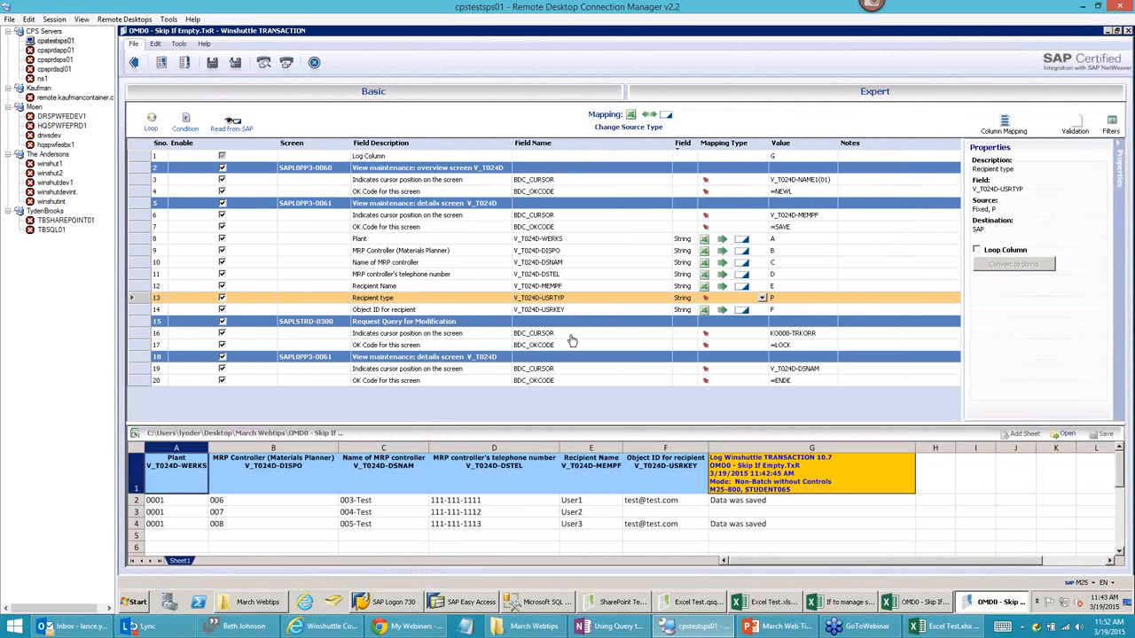
# - Compare the mapping properties of the Recipient Name, Recipient type and Object ID for recipient fields
pyautogui.click(413, 302)
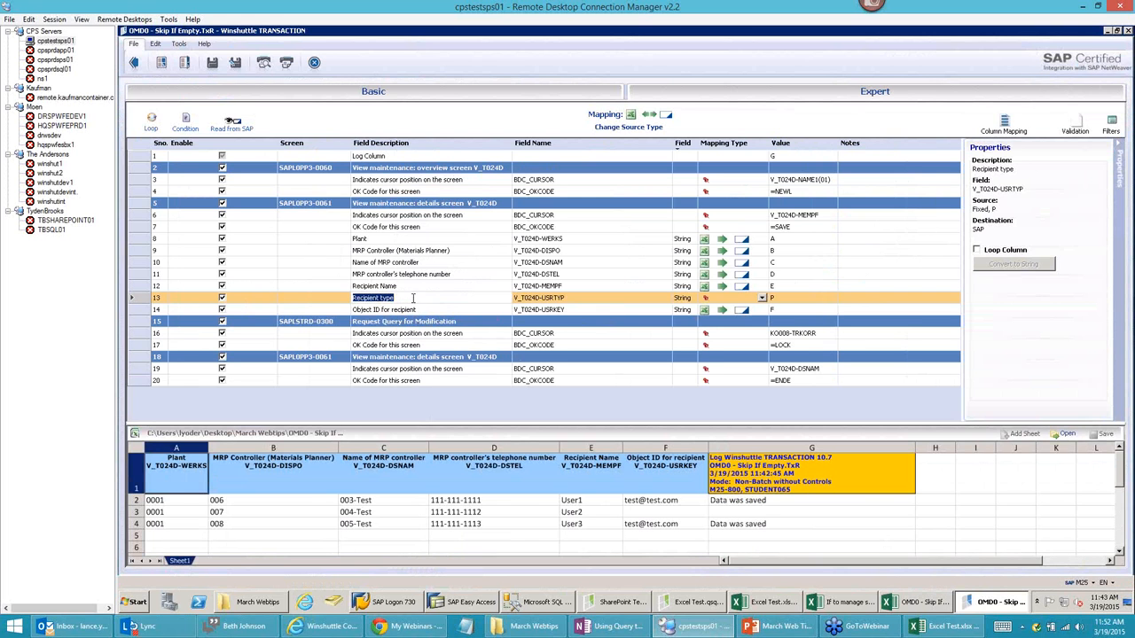
pyautogui.click(411, 291)
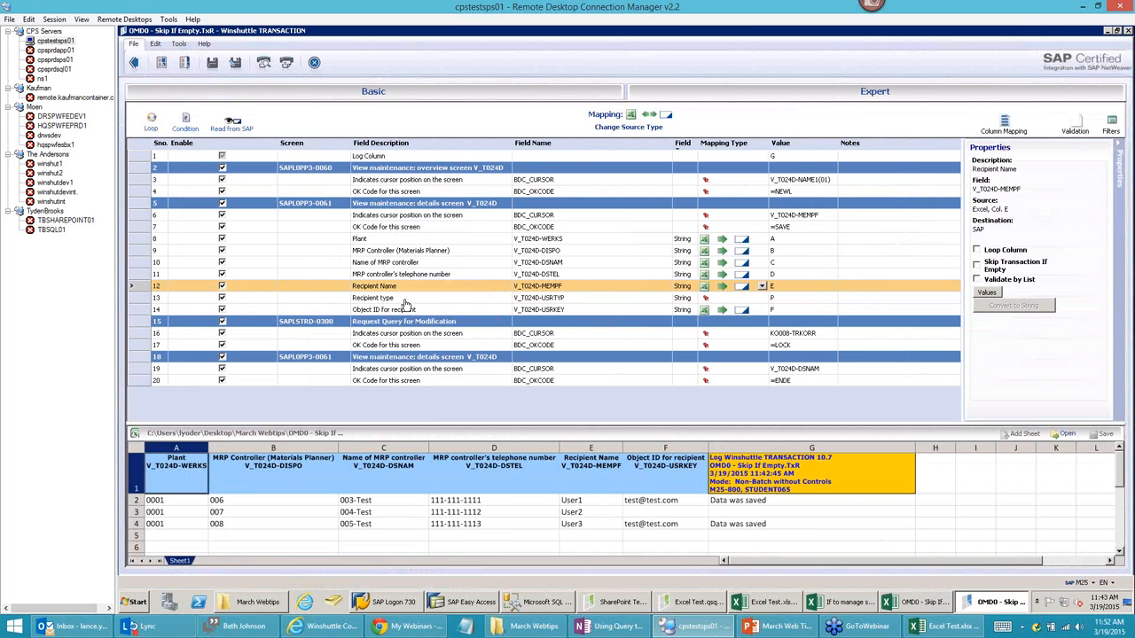
pyautogui.click(404, 302)
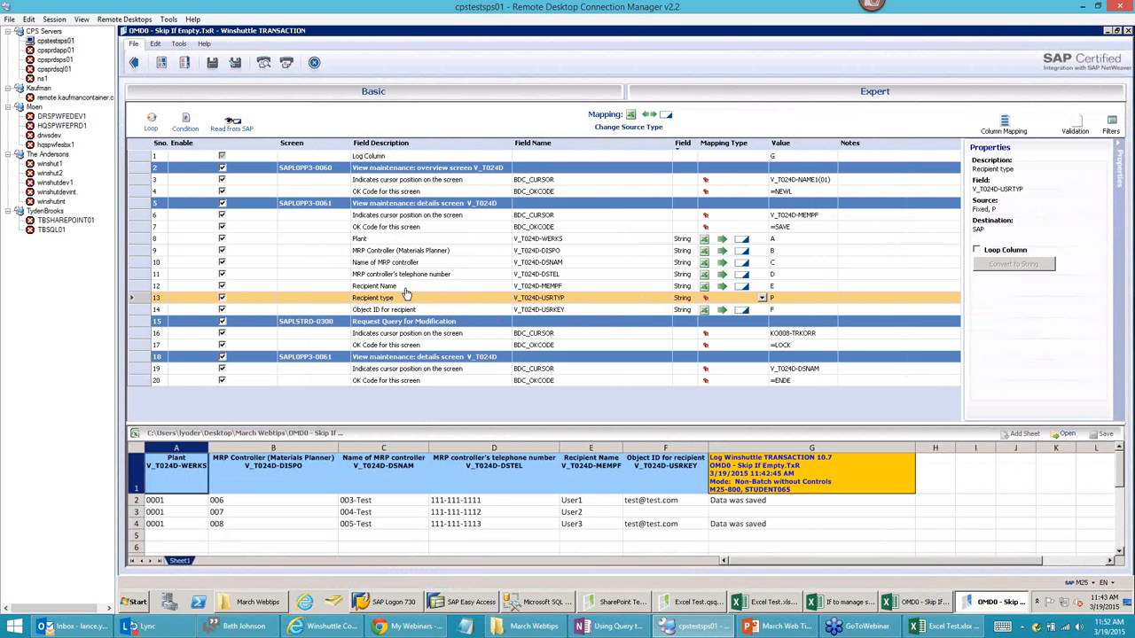
pyautogui.click(404, 288)
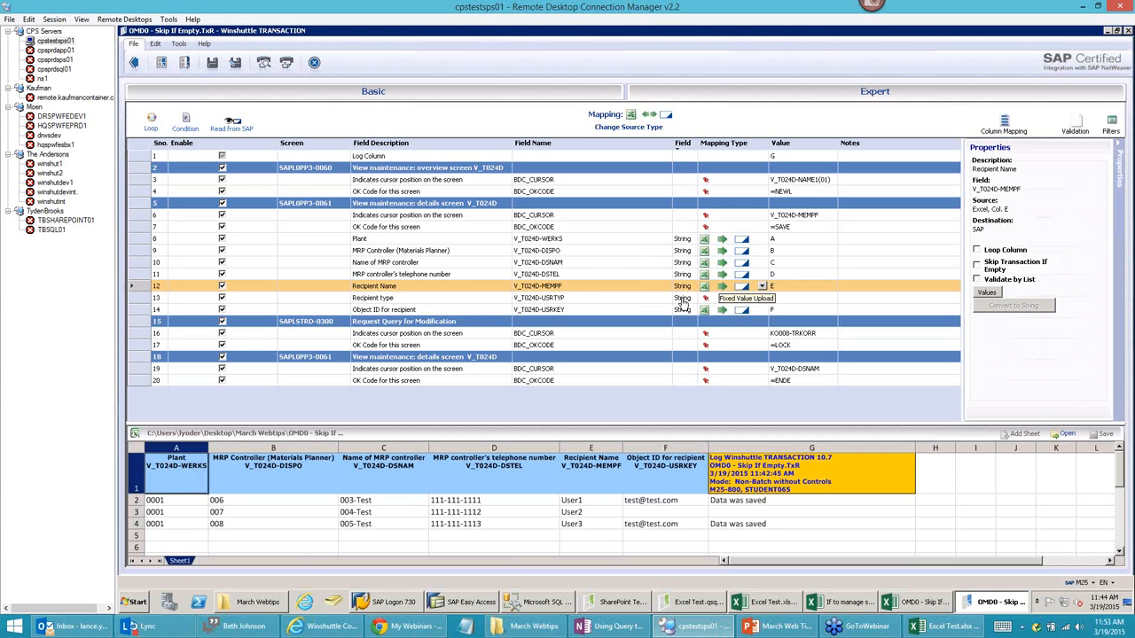
pyautogui.click(650, 303)
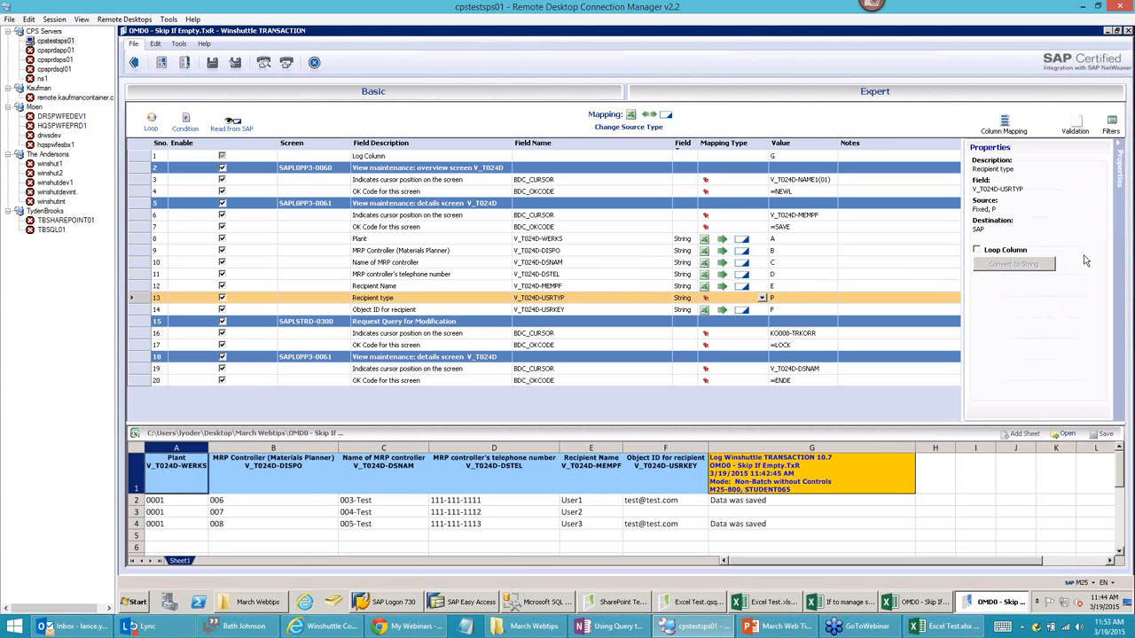
pyautogui.click(468, 311)
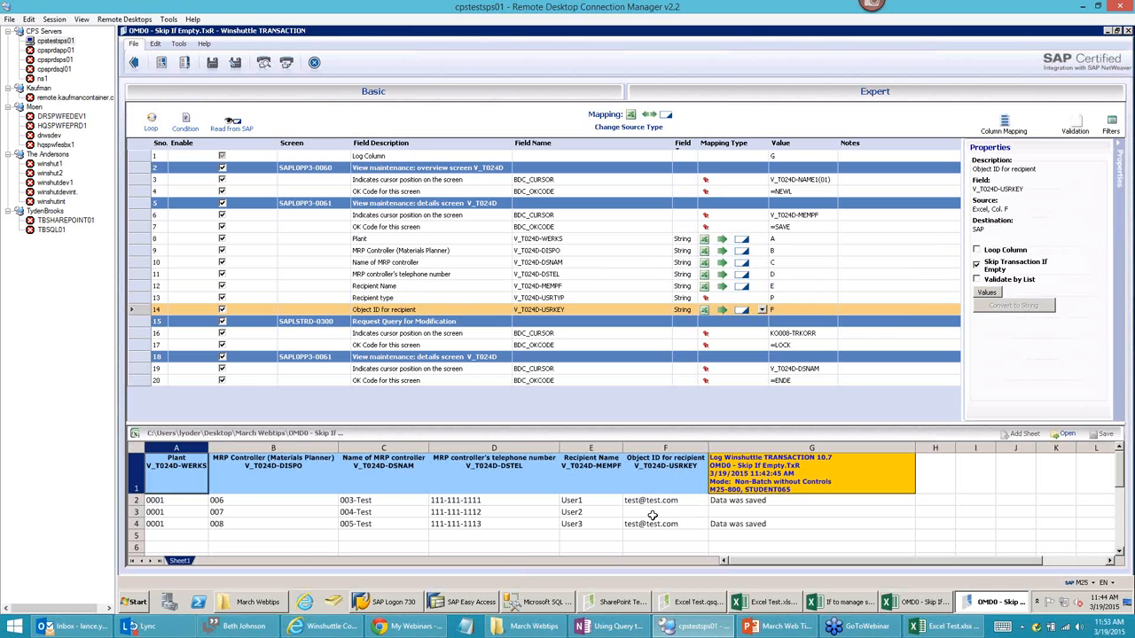
# - Review the Object ID field's Skip Transaction If Empty option against the Object ID and log cells of data row 3
pyautogui.click(133, 513)
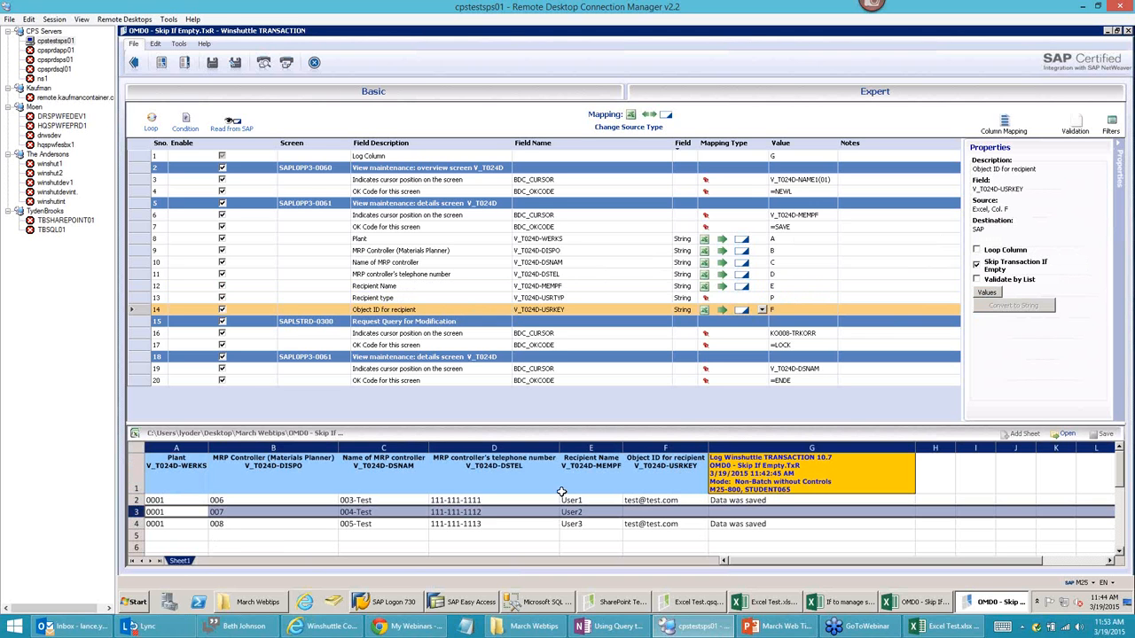
pyautogui.click(640, 511)
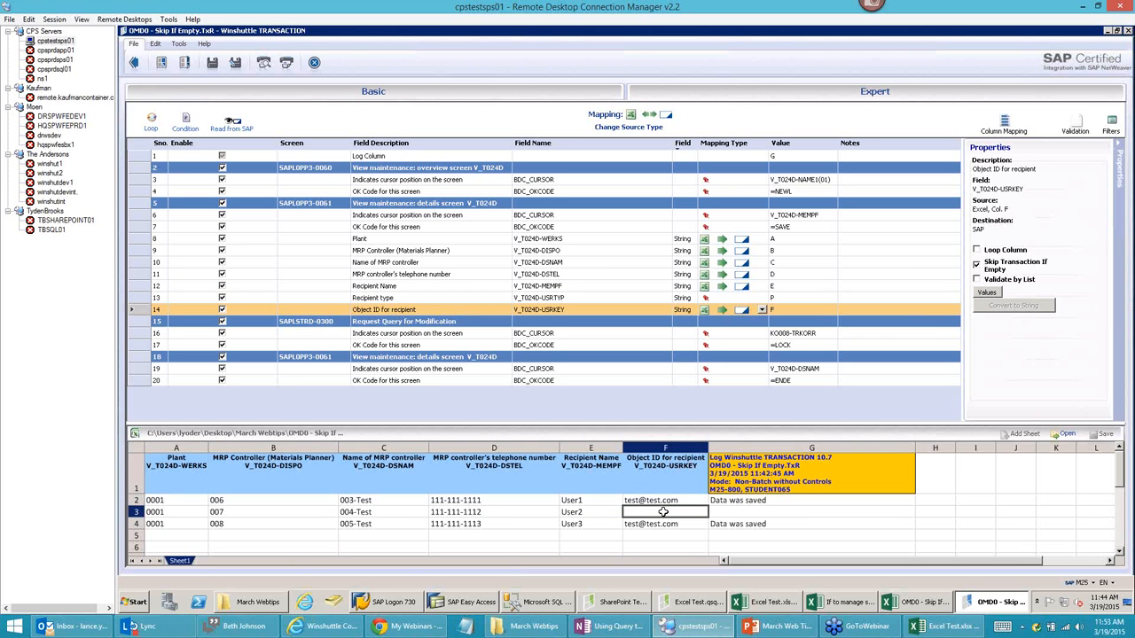
pyautogui.click(977, 265)
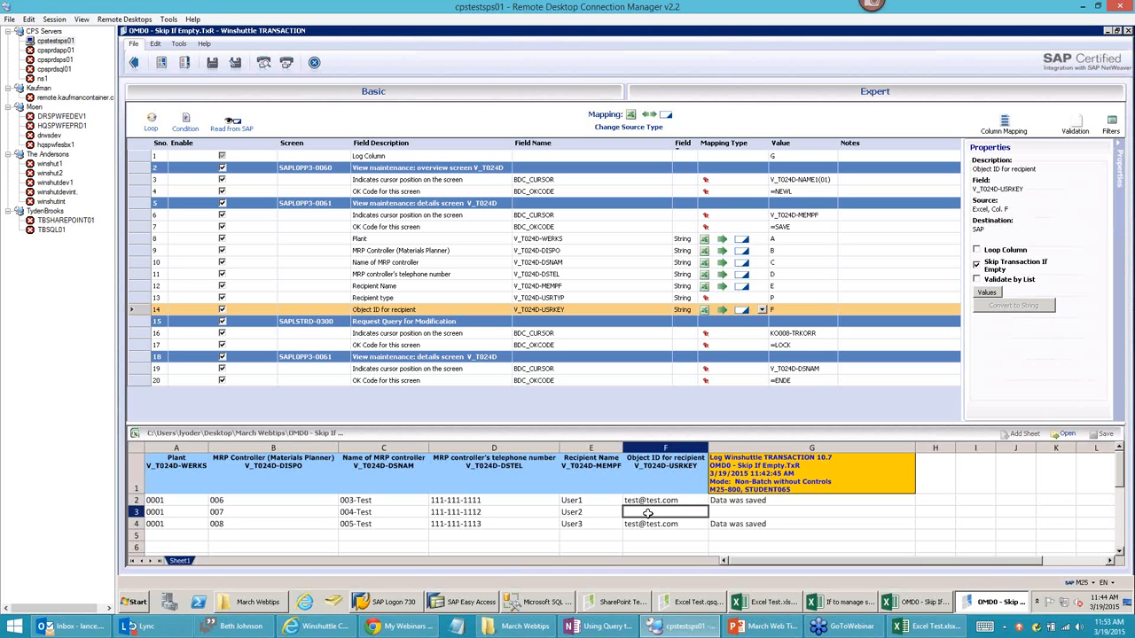
pyautogui.click(732, 512)
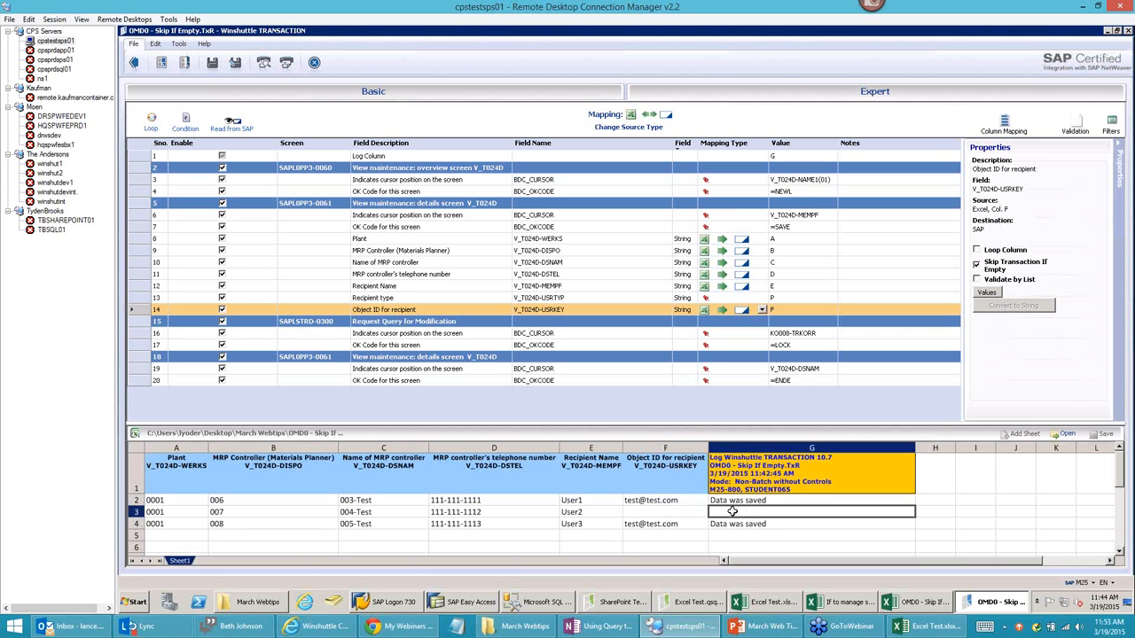
pyautogui.click(656, 512)
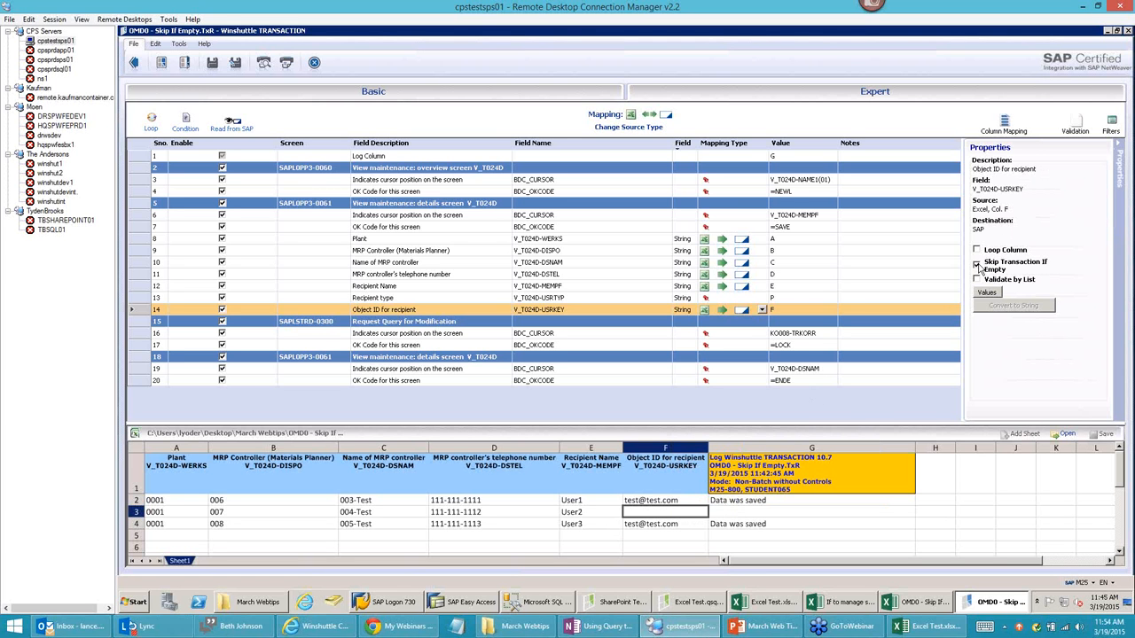
pyautogui.click(737, 513)
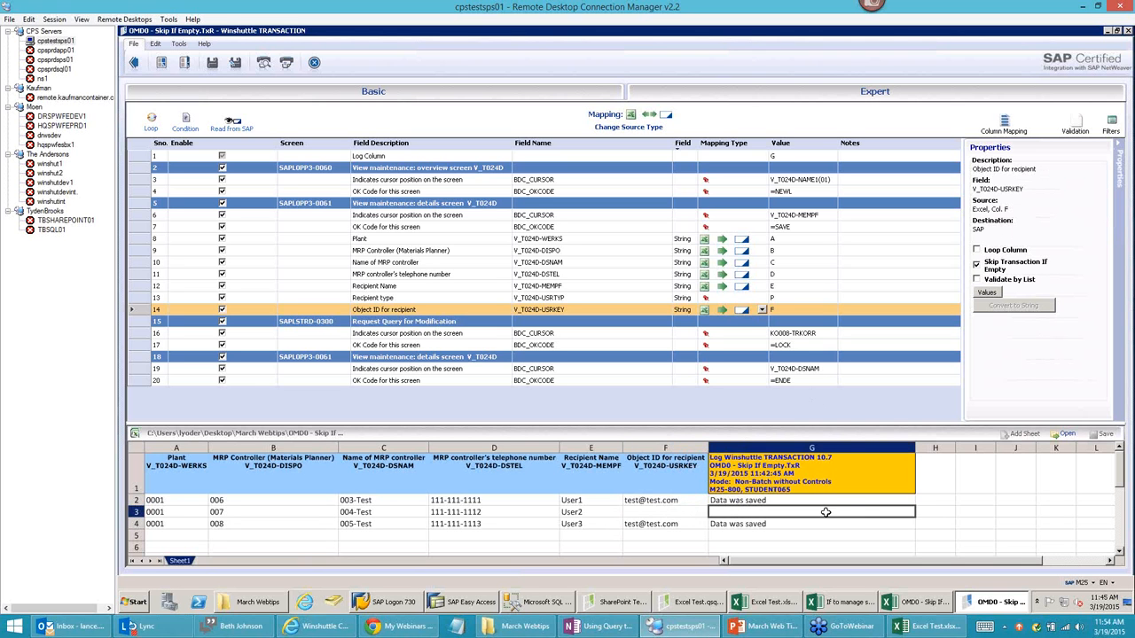
pyautogui.click(645, 512)
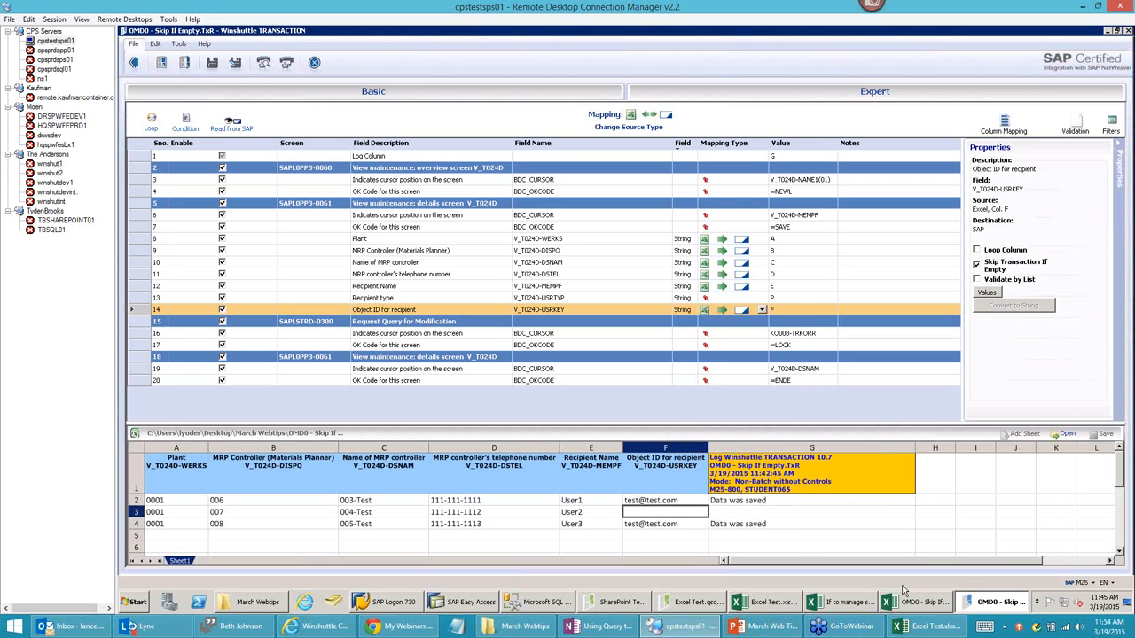
# - In the Skip If Empty workbook, enter the sample recipient e-mail as the Object ID in F3 and undo its automatic hyperlink
pyautogui.click(919, 609)
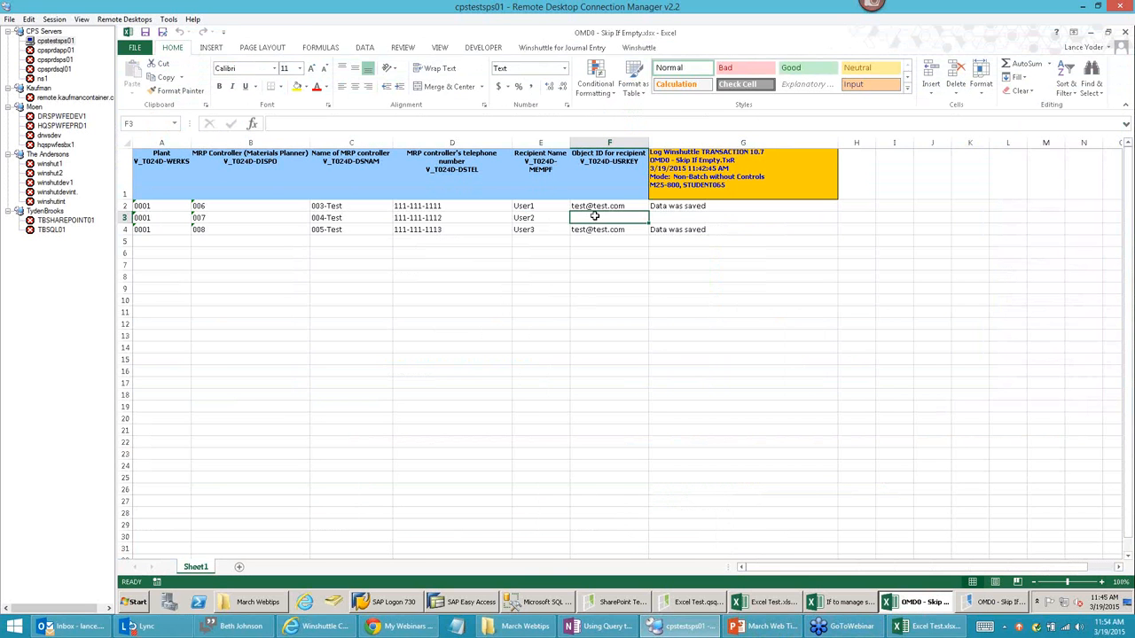
pyautogui.write('test@test.com')
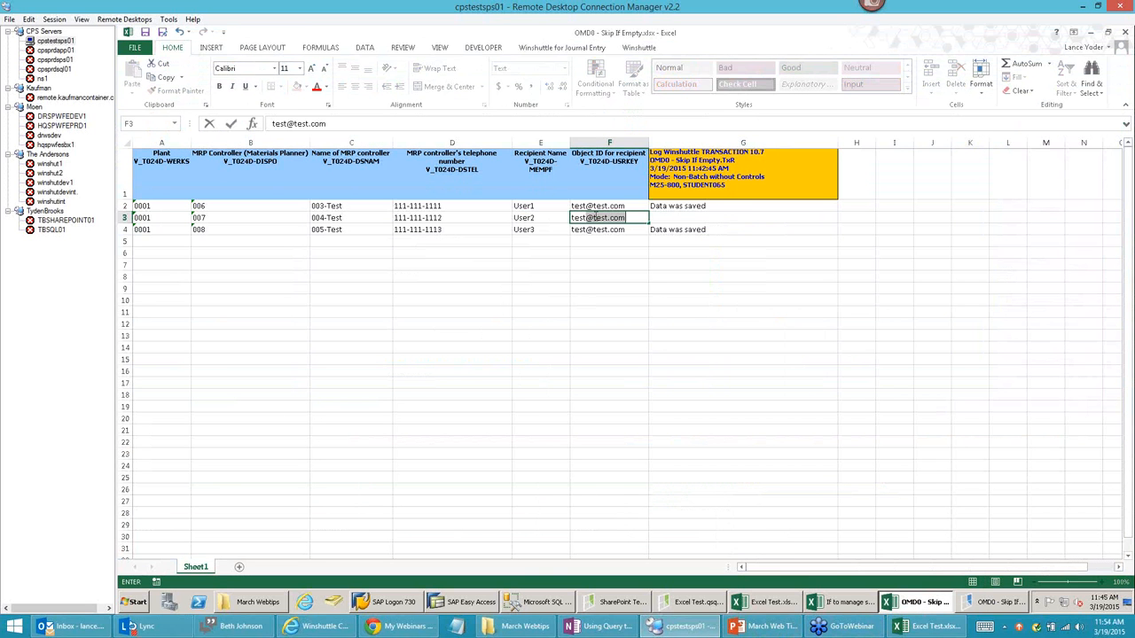
pyautogui.press('Return')
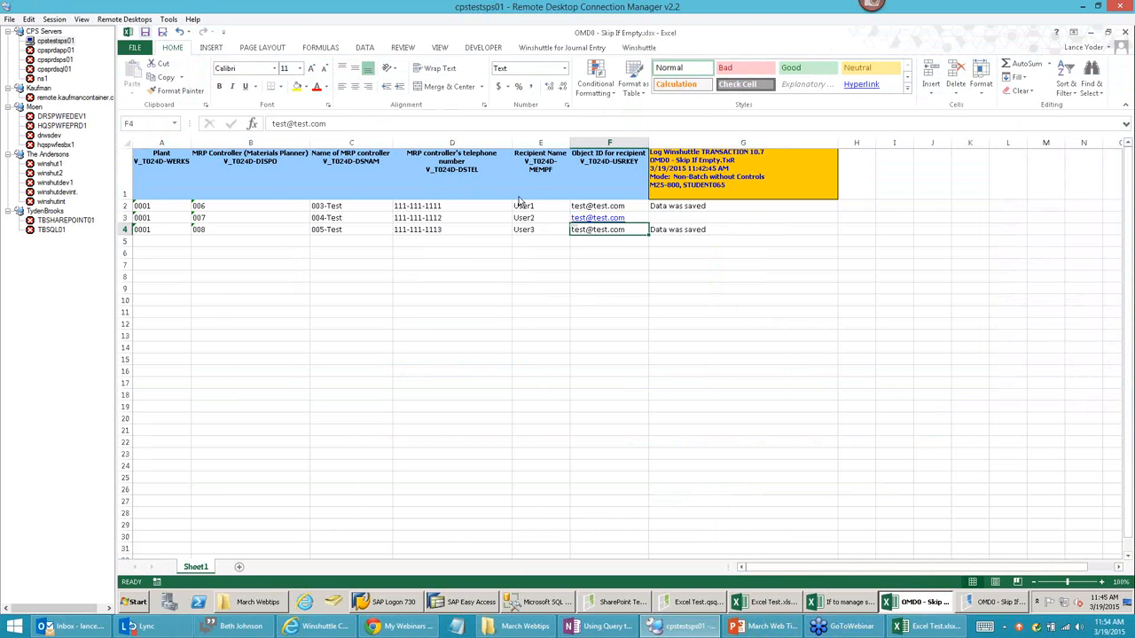
pyautogui.hotkey('ctrl', 'z')
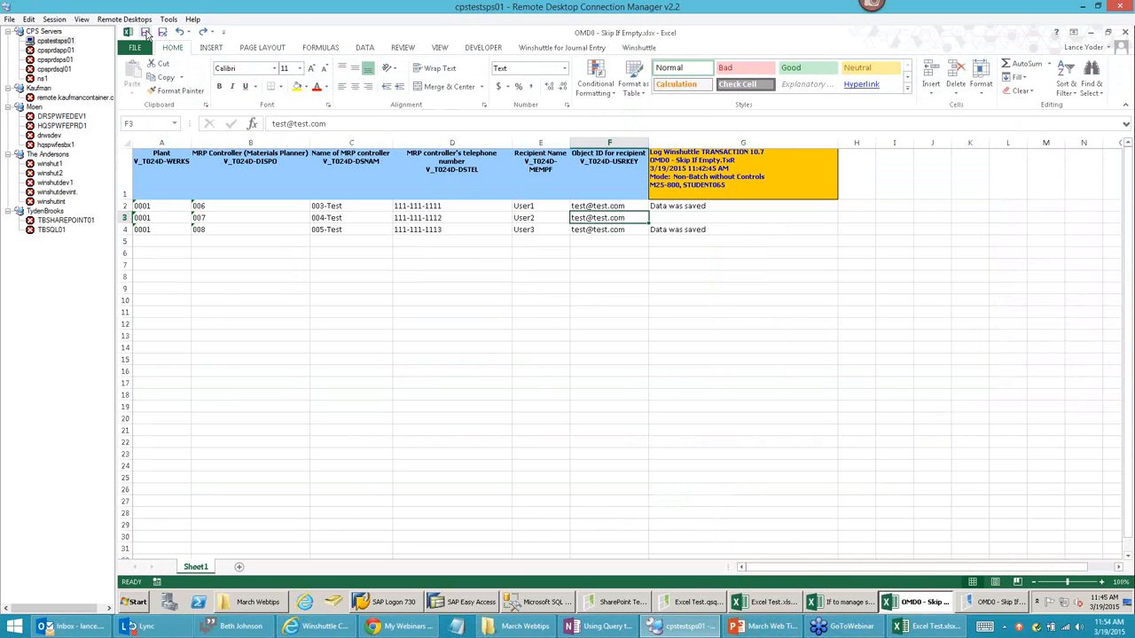
# - Return to the OMD0 script's run settings, set both the start row and end row to 3, and test-run it
pyautogui.click(973, 603)
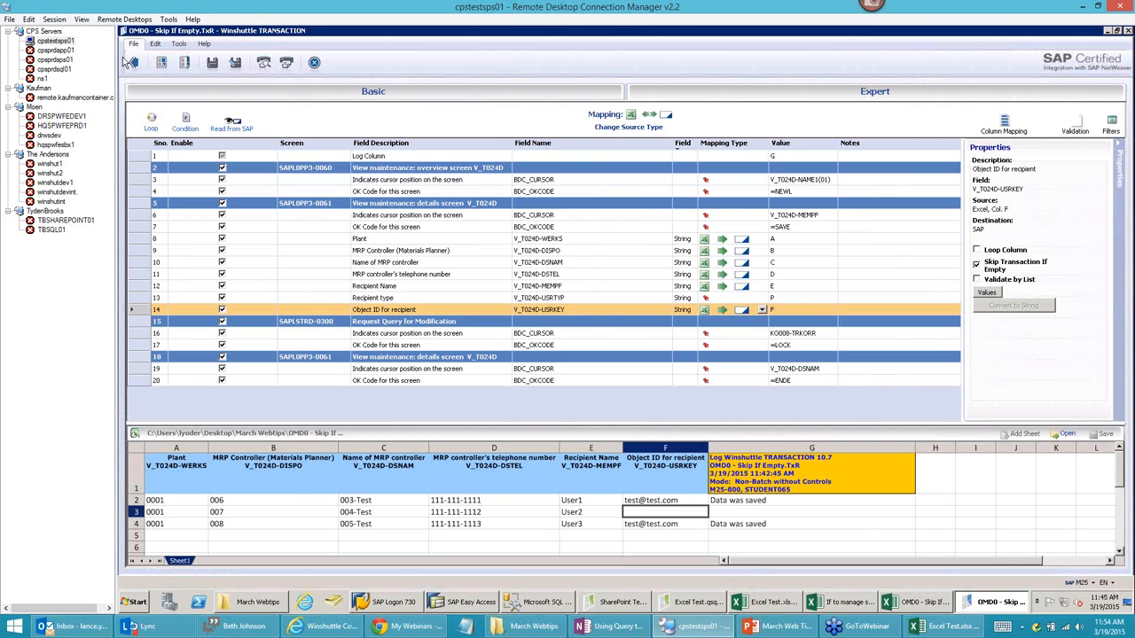
pyautogui.click(134, 63)
pyautogui.click(672, 348)
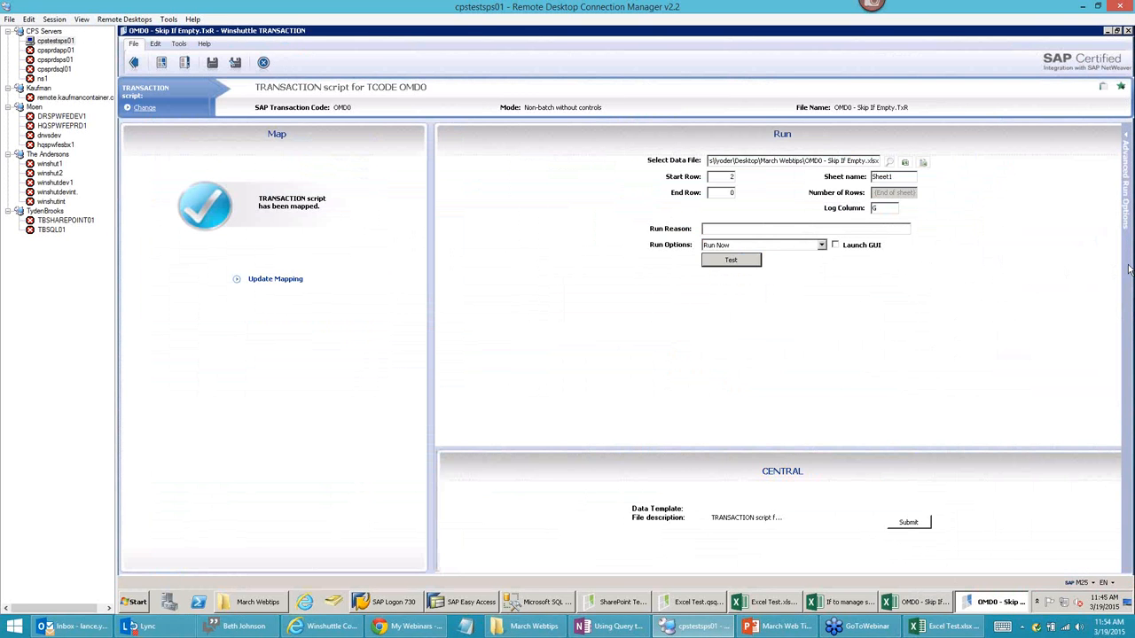
pyautogui.moveTo(1128, 269)
pyautogui.doubleClick(721, 176)
pyautogui.write('3')
pyautogui.click(730, 193)
pyautogui.write('3')
pyautogui.click(745, 264)
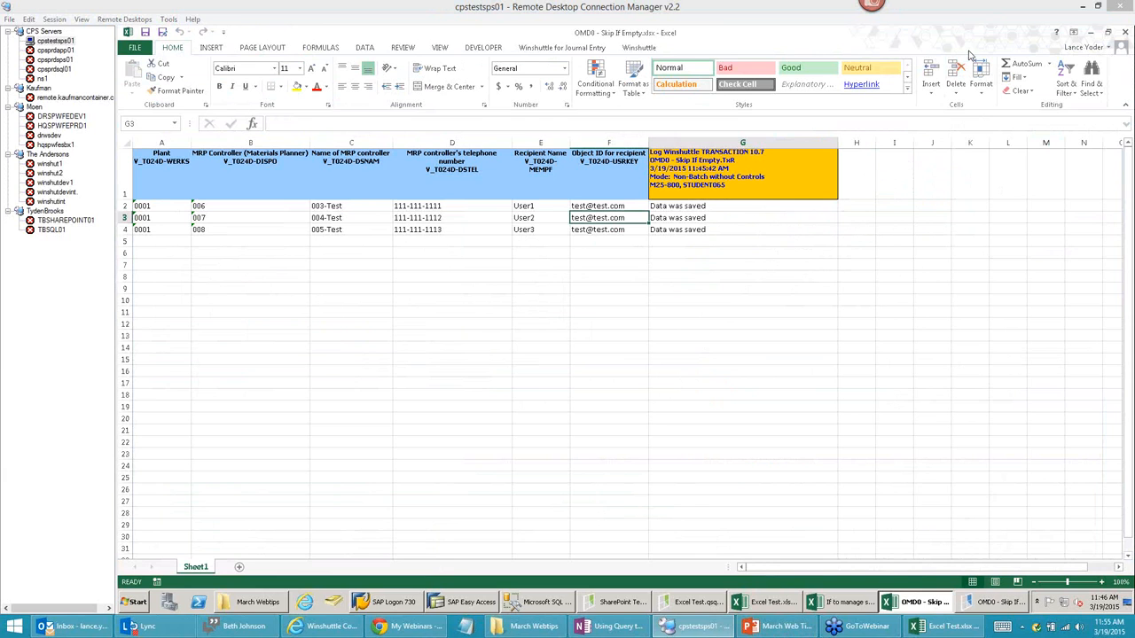
# - Switch to the March Web Tips presentation in PowerPoint and show slide 9, How SolutionCARE Supplements Winshuttle Maintenance
pyautogui.click(798, 625)
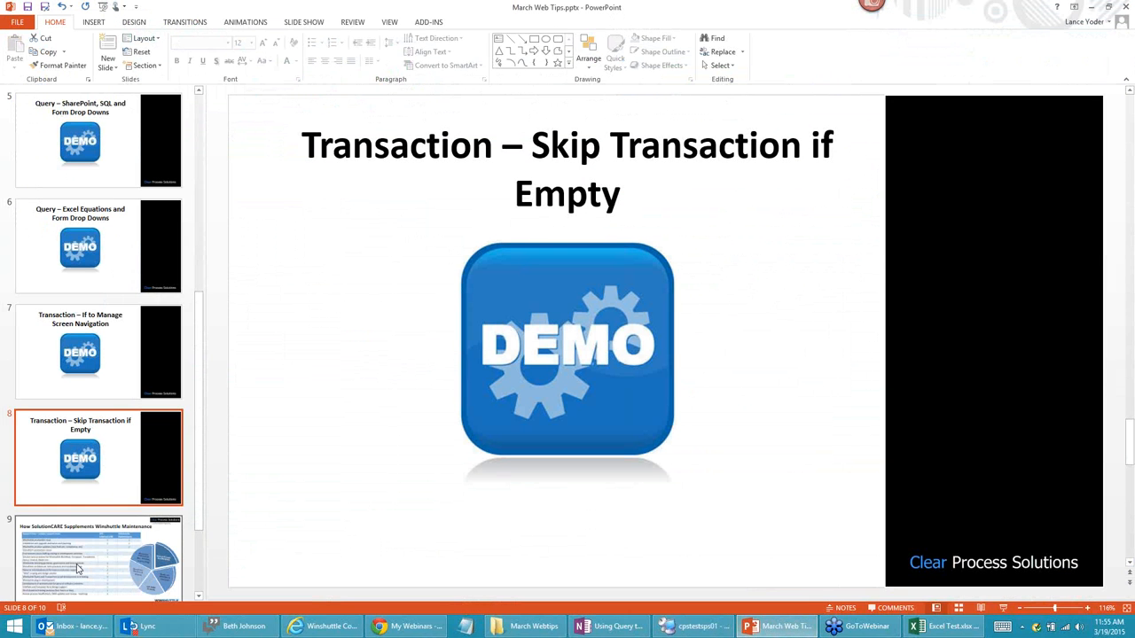
pyautogui.scroll(-3, 69, 456)
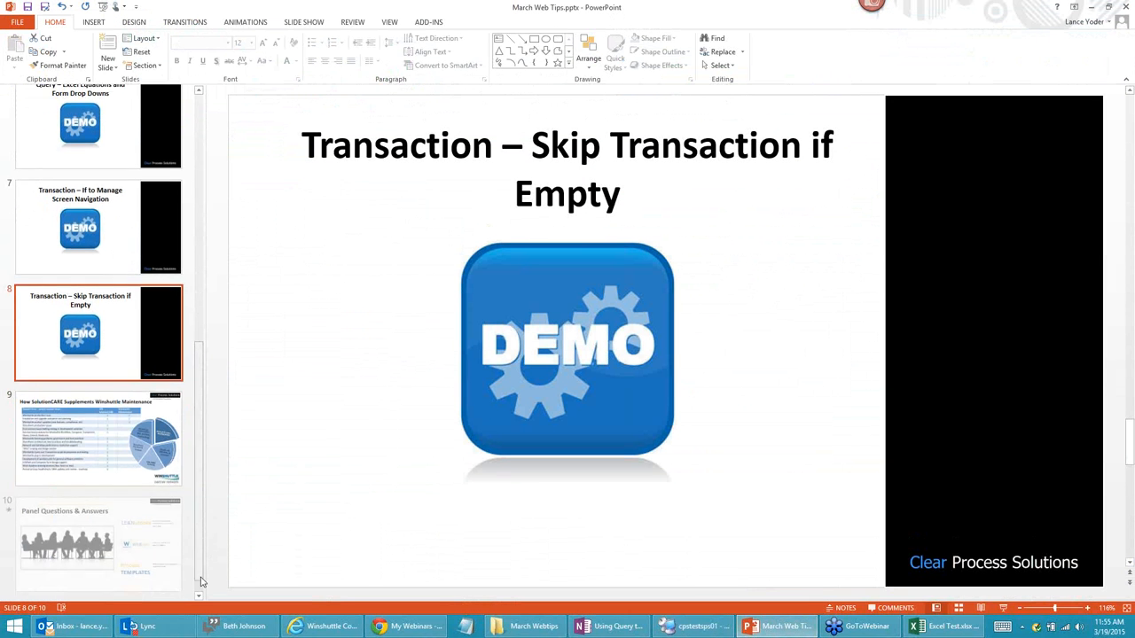
pyautogui.click(68, 457)
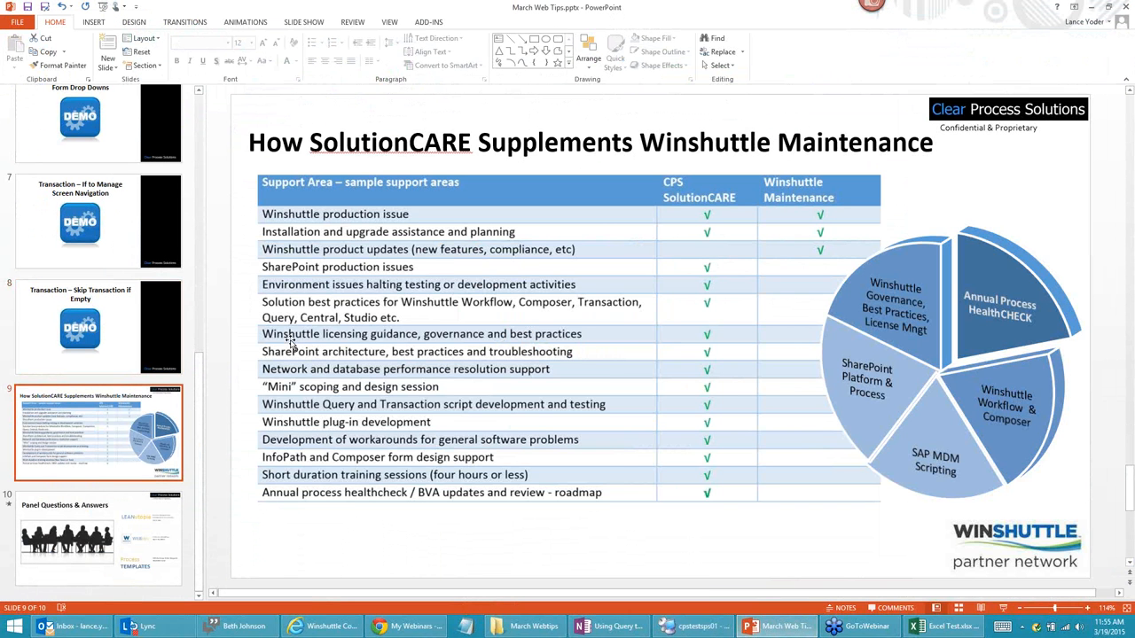